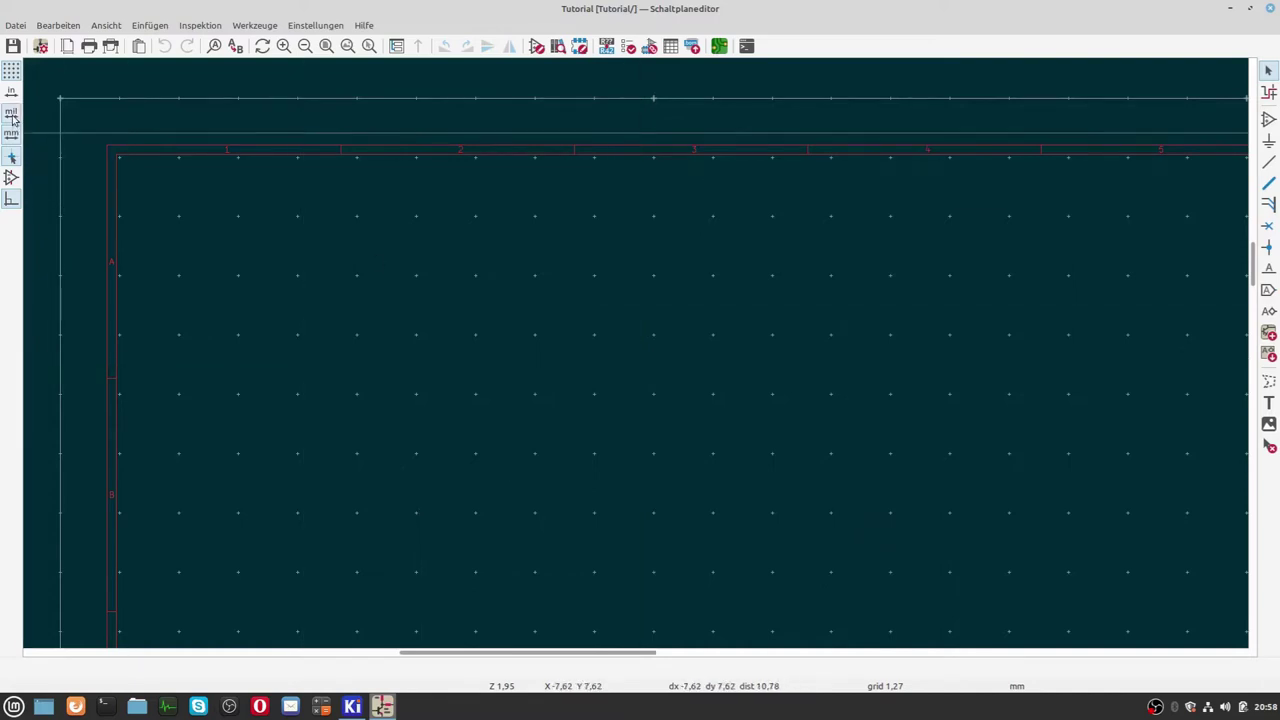
Open Schaltplan einrichten and close it again without changing anything.
left_click(40, 47)
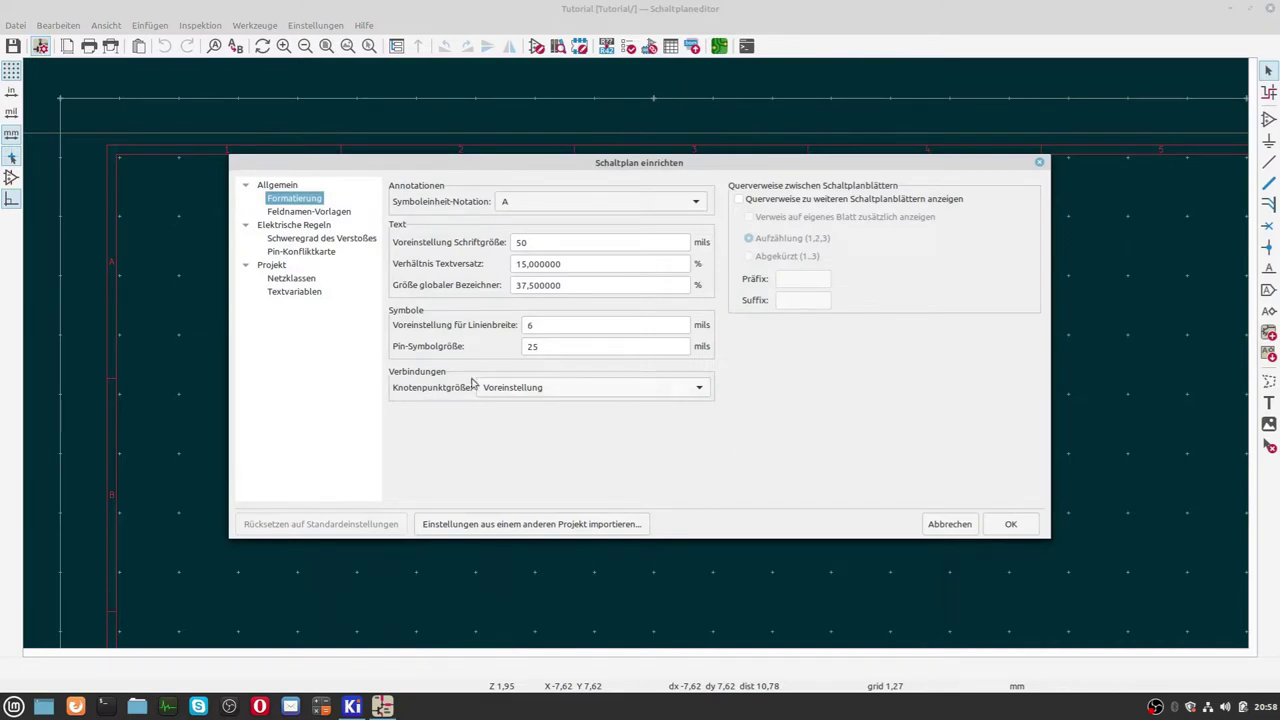
left_click(943, 523)
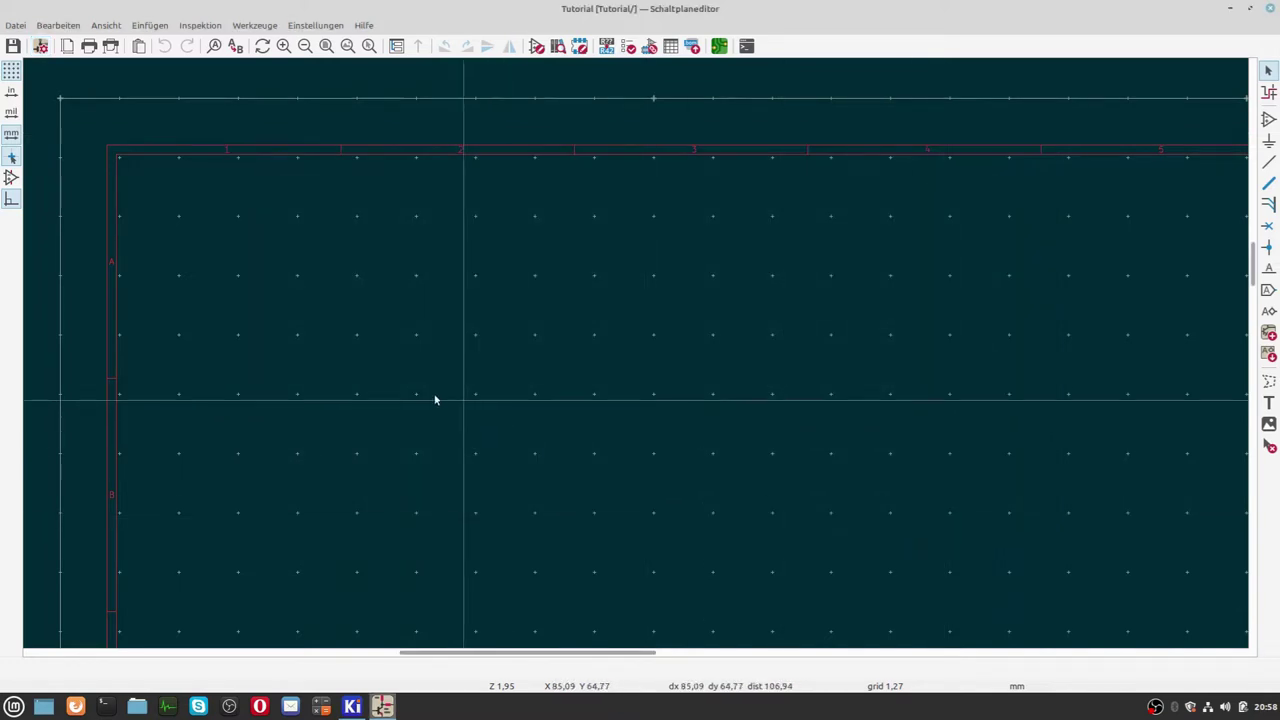
scroll(366, 354, "up", 2)
scroll(634, 357, "down", 2)
scroll(648, 354, "down", 2)
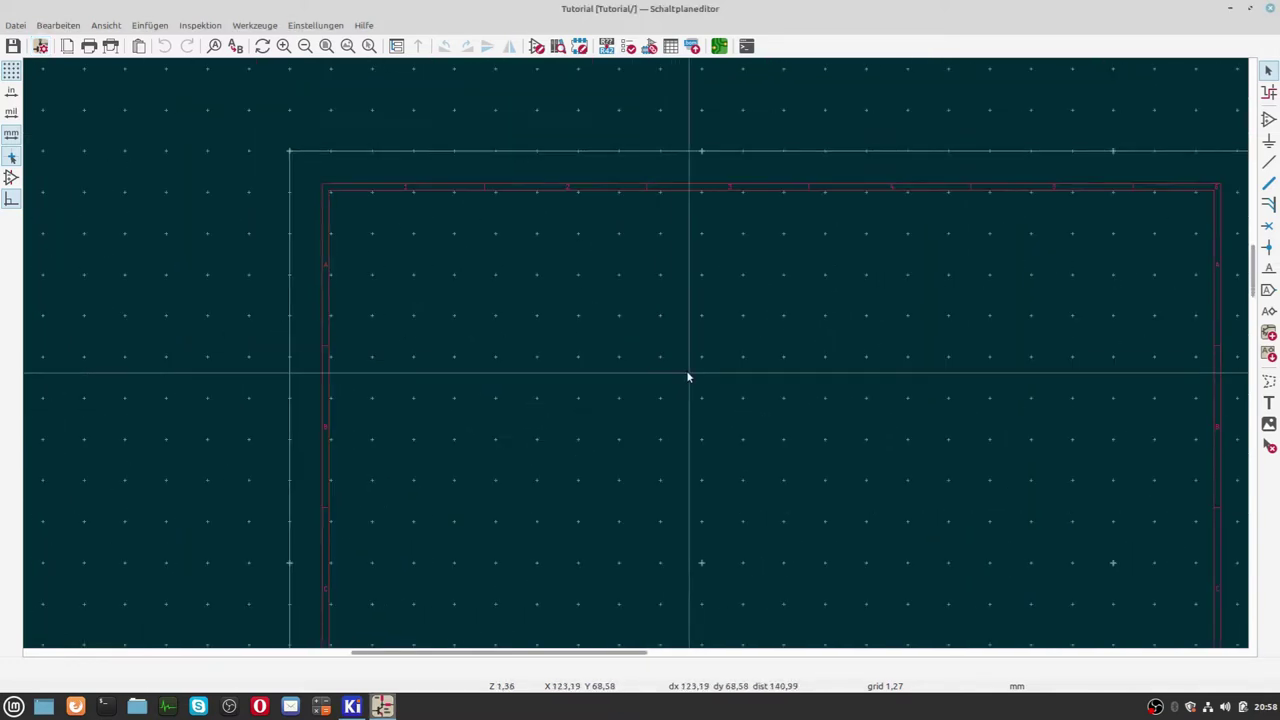
scroll(688, 377, "up", 2)
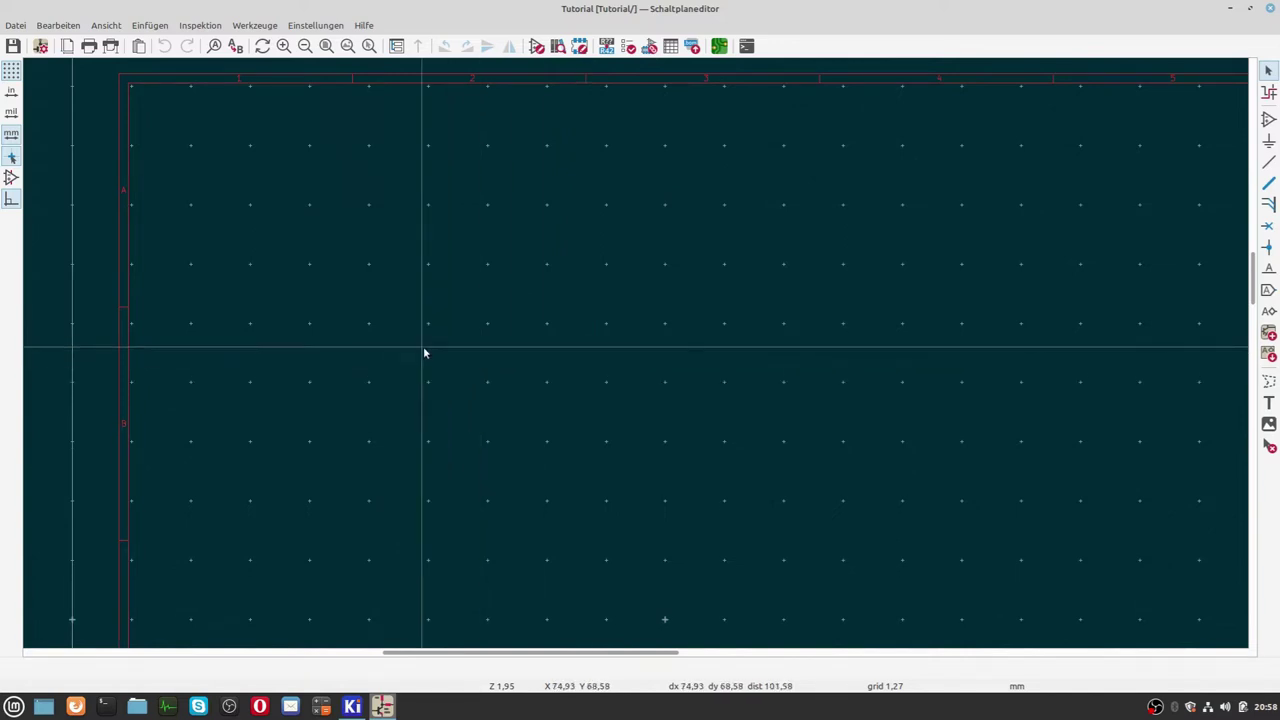
Draw a horizontal wire, then a vertical wire from above ending on it at a junction.
key("w")
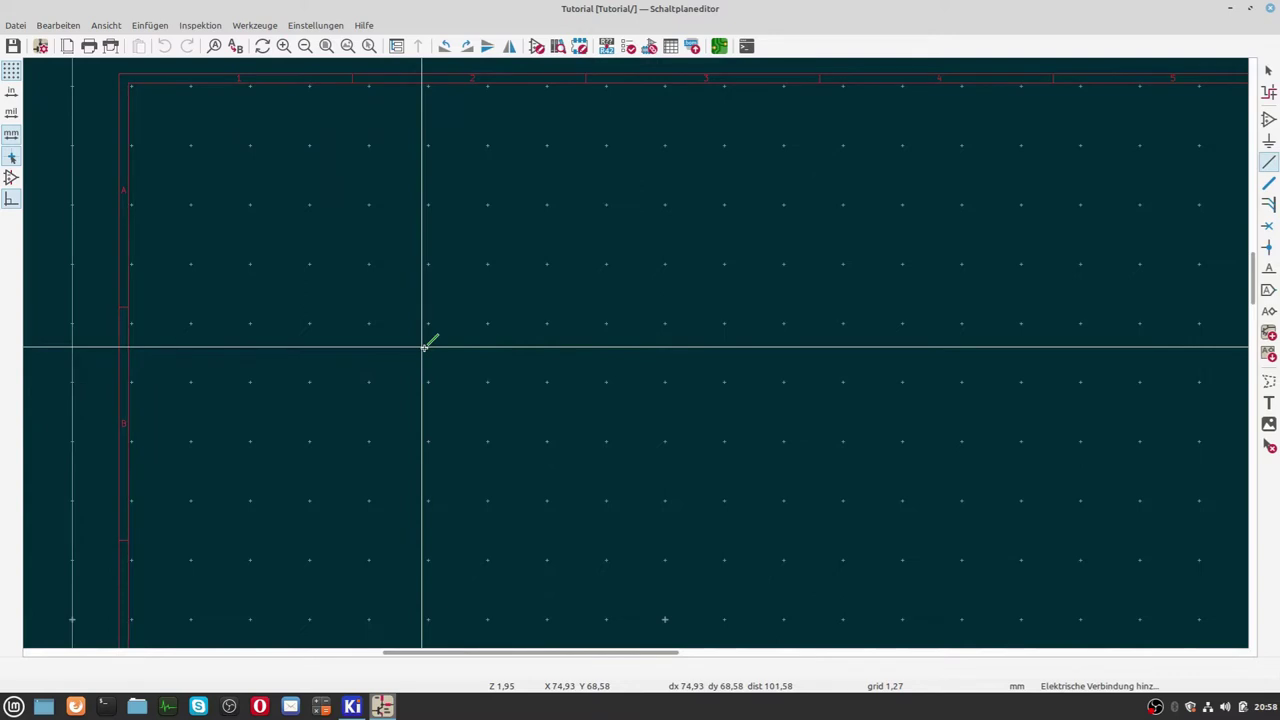
left_click(424, 347)
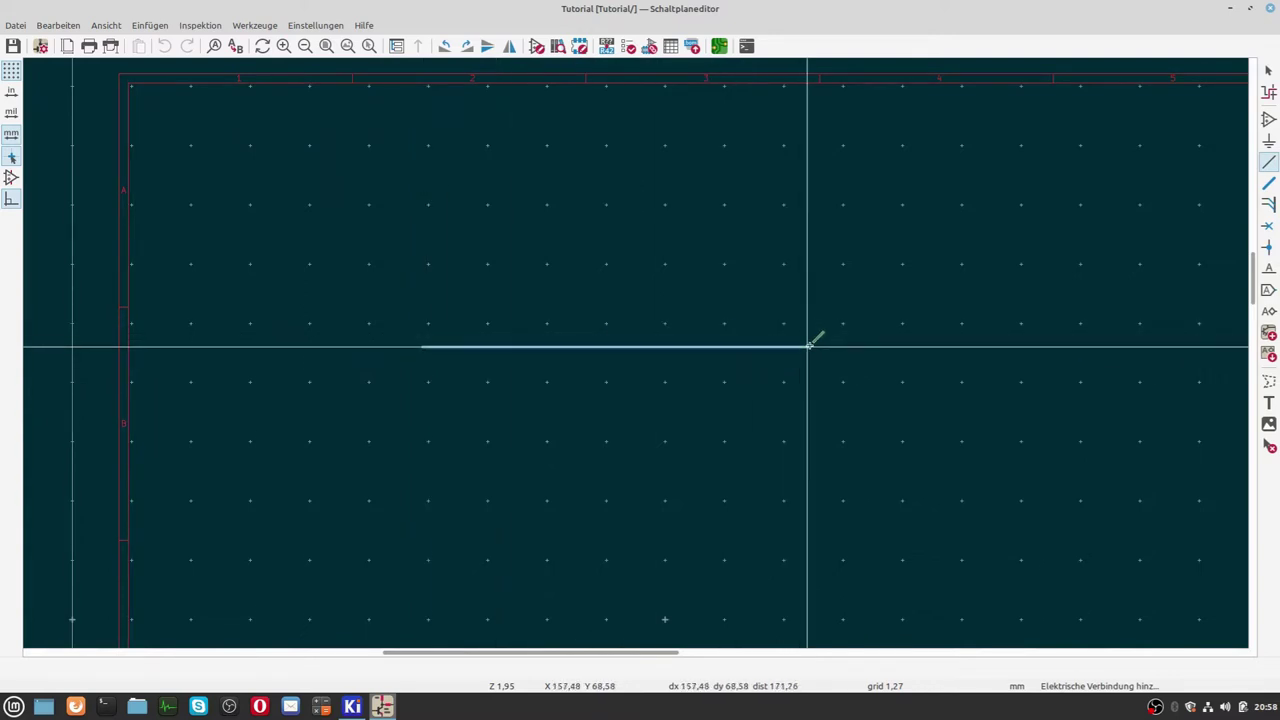
double_click(807, 347)
scroll(648, 393, "up", 2)
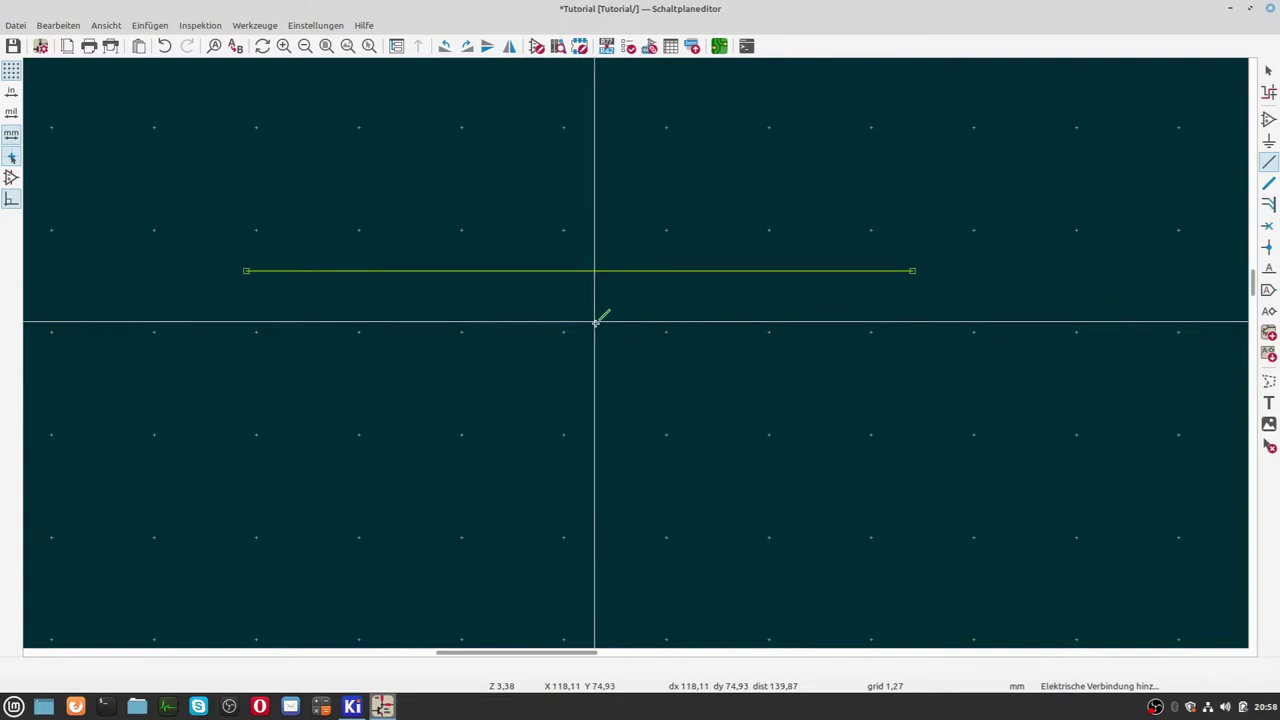
scroll(594, 286, "down", 1)
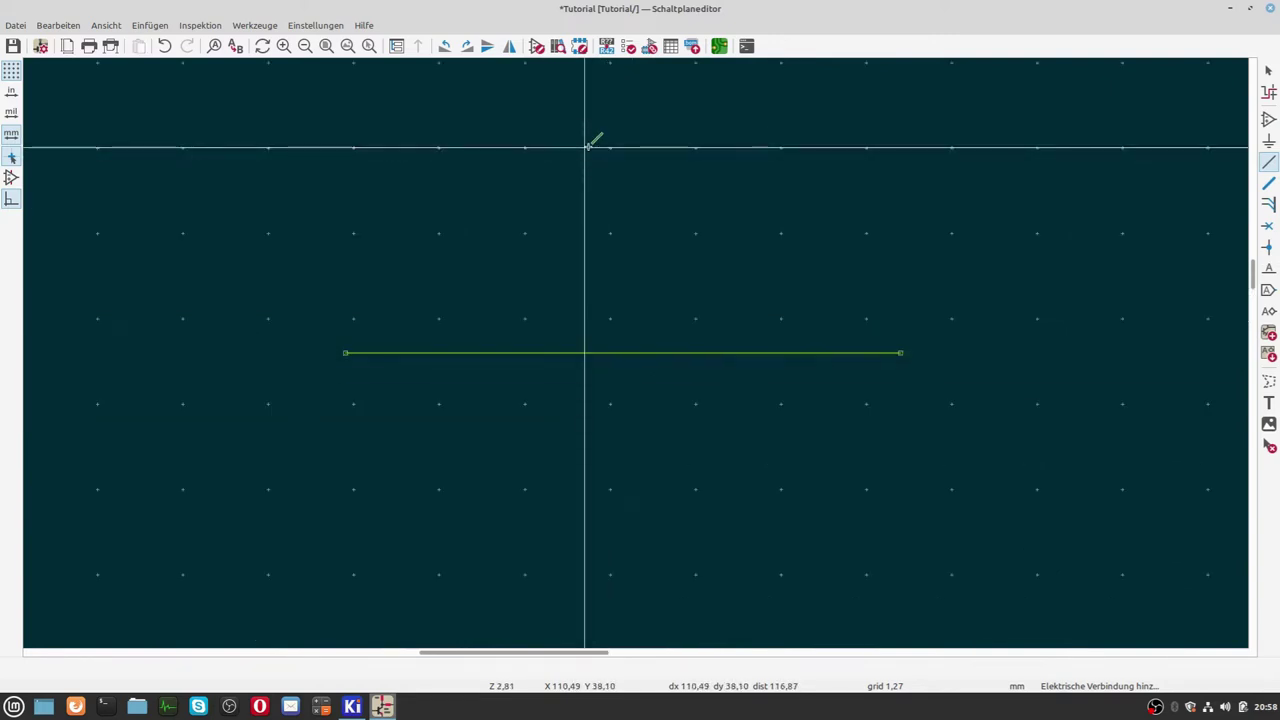
left_click(585, 147)
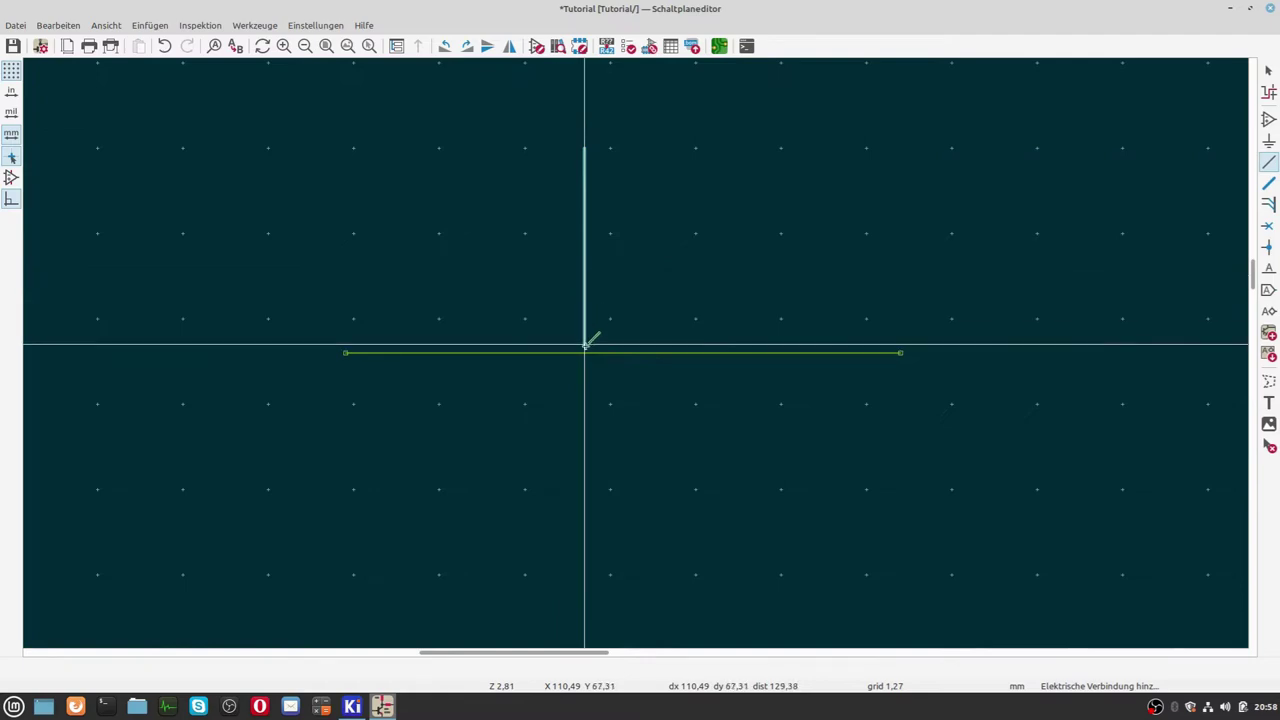
left_click(585, 352)
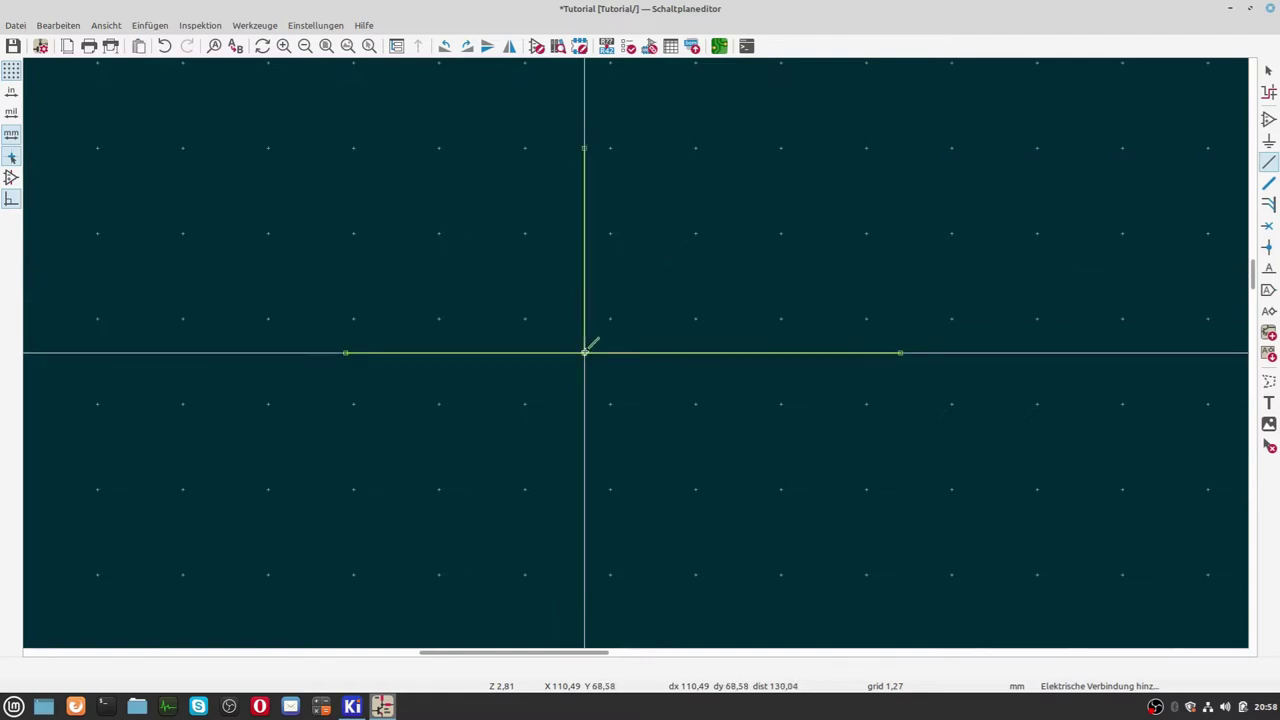
scroll(585, 352, "up", 3)
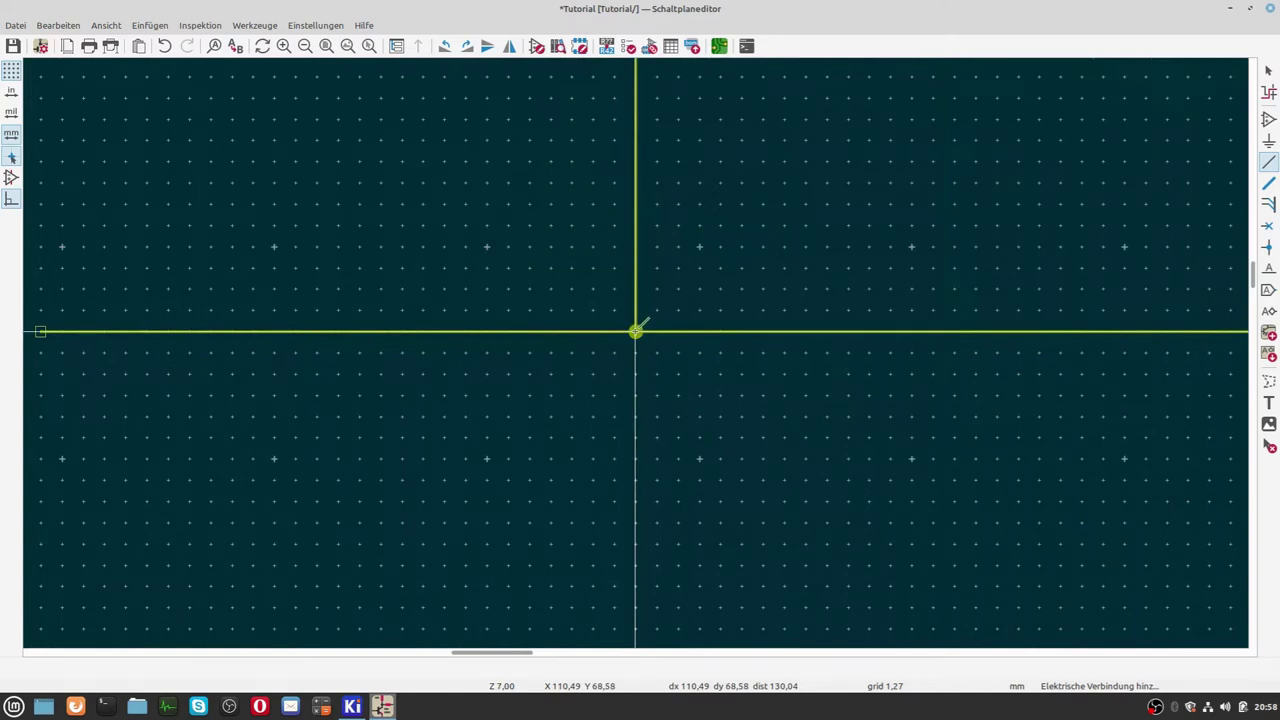
Extend a wire downward from the junction to below the horizontal wire.
left_click(636, 331)
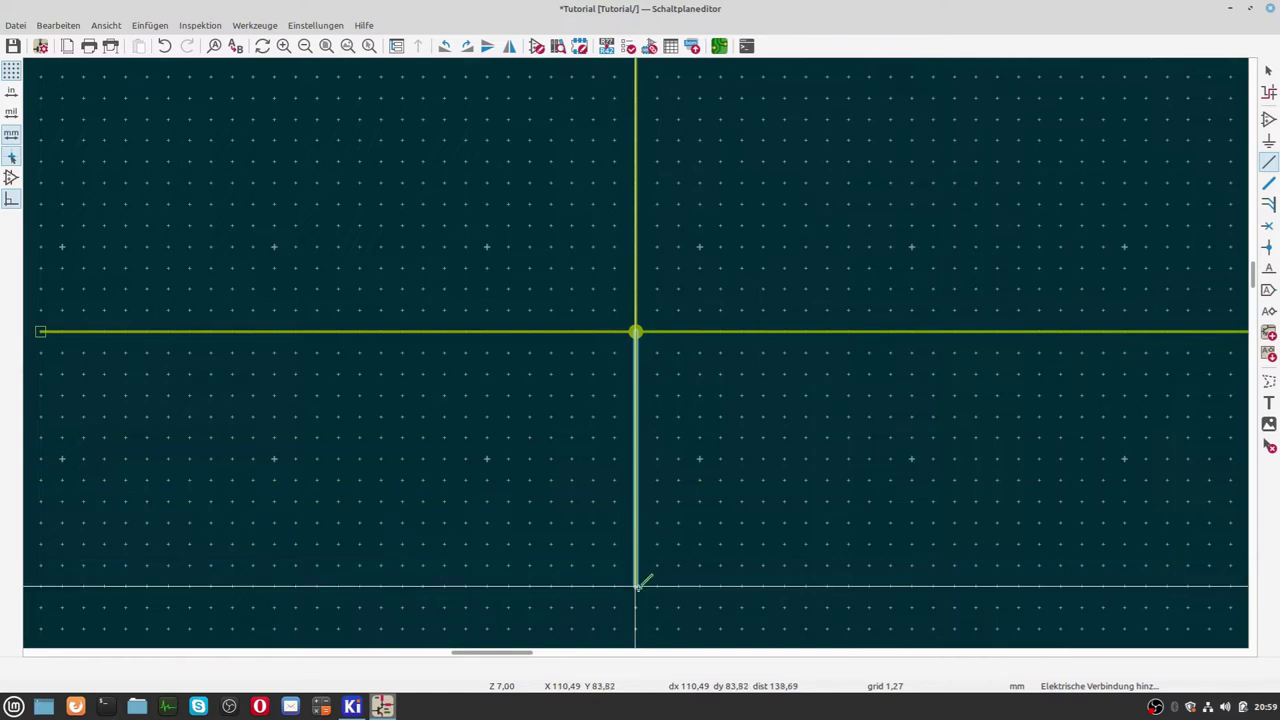
double_click(636, 586)
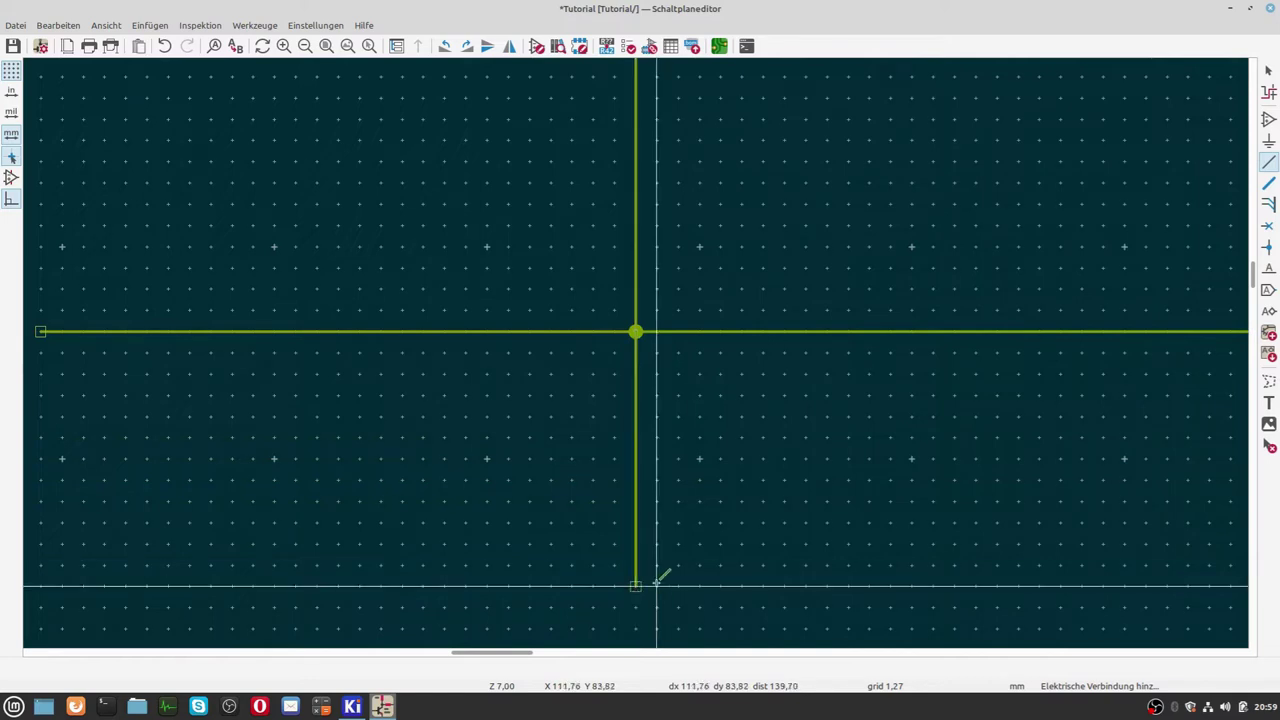
scroll(785, 458, "down", 2)
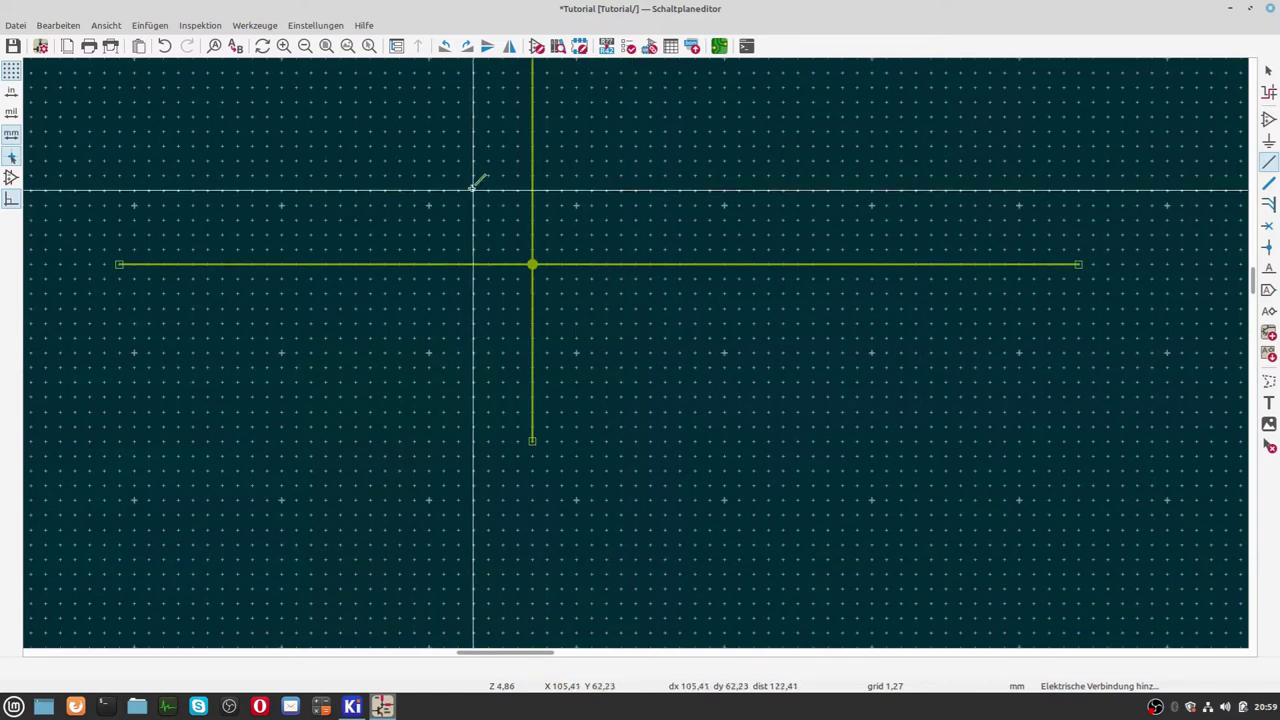
scroll(557, 163, "down", 1)
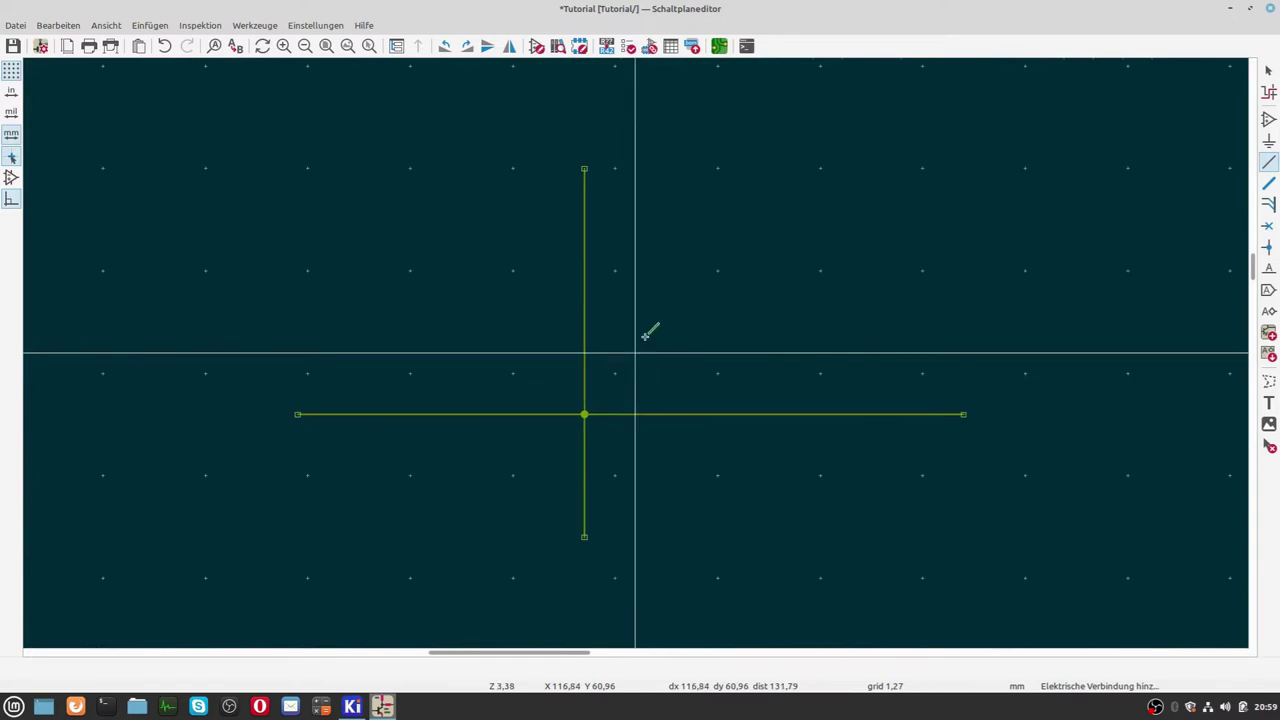
Draw a second vertical wire further right that crosses the horizontal wire, then leave the wire tool.
left_click(667, 187)
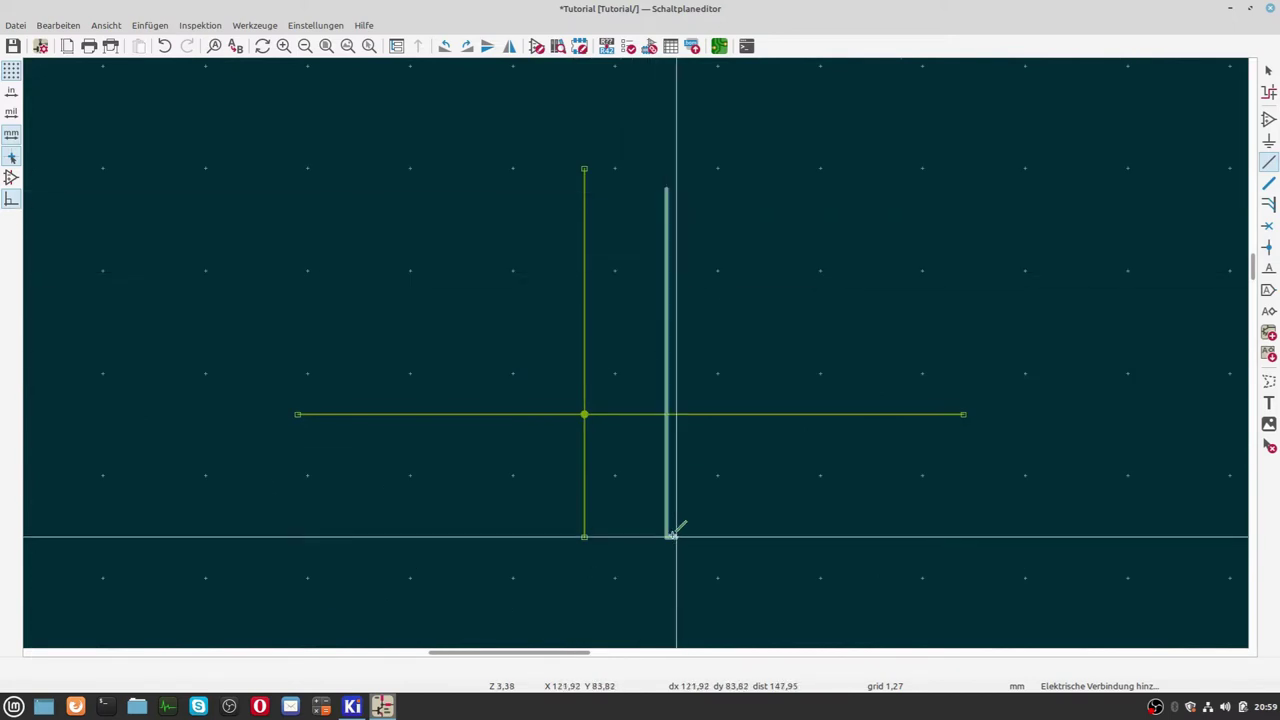
double_click(667, 536)
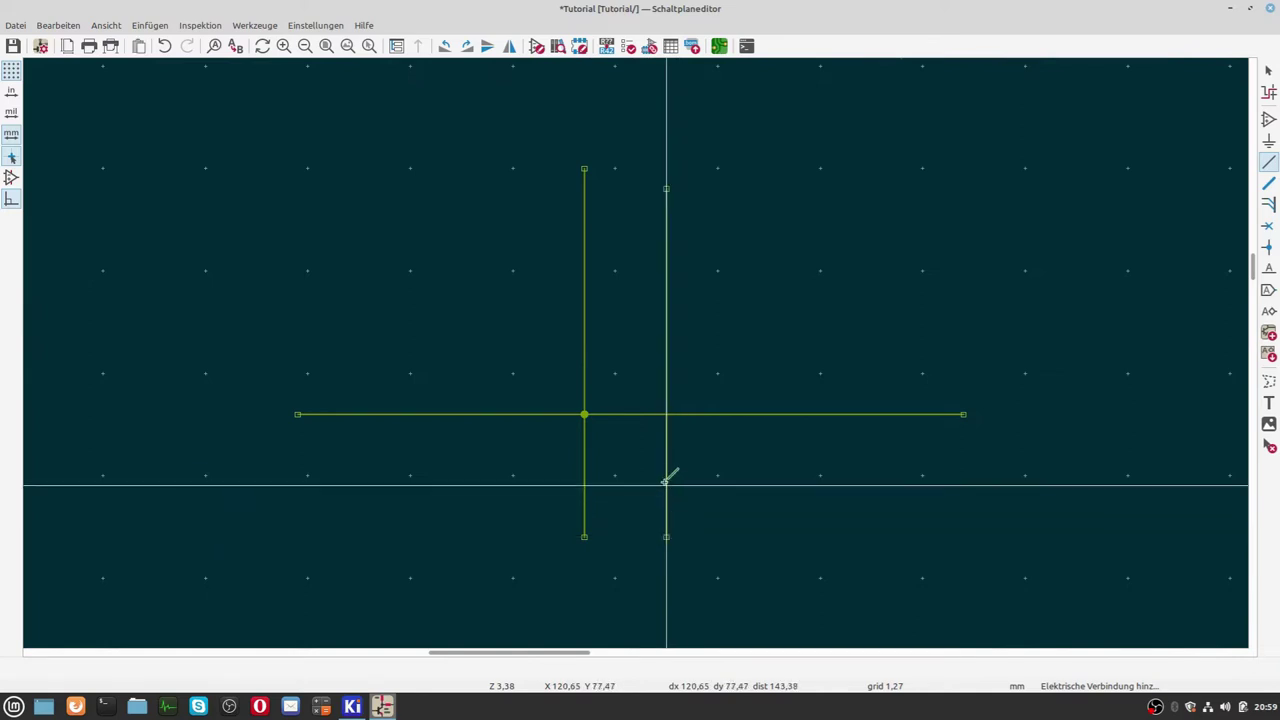
key("Escape")
scroll(645, 400, "up", 2)
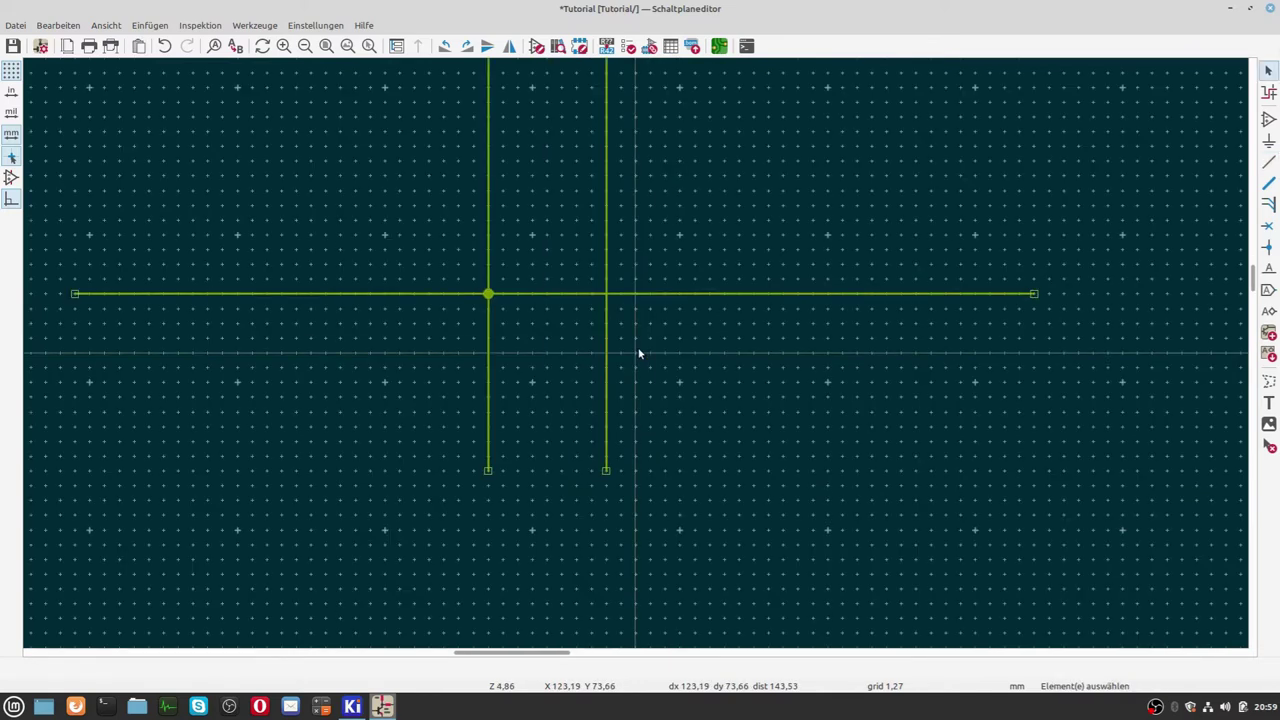
scroll(637, 351, "down", 2)
scroll(603, 383, "down", 1)
scroll(549, 374, "up", 2)
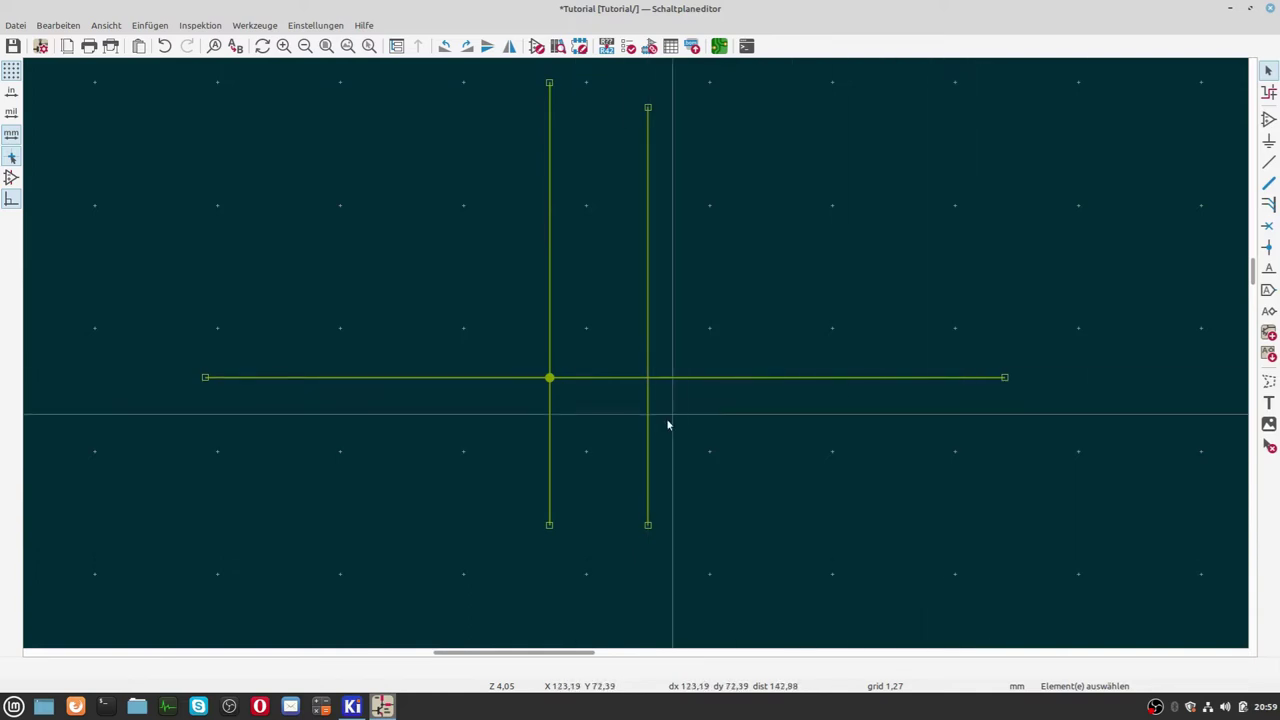
In Schaltplan einrichten, set Knotenpunktgröße to Größte and confirm with OK.
left_click(42, 55)
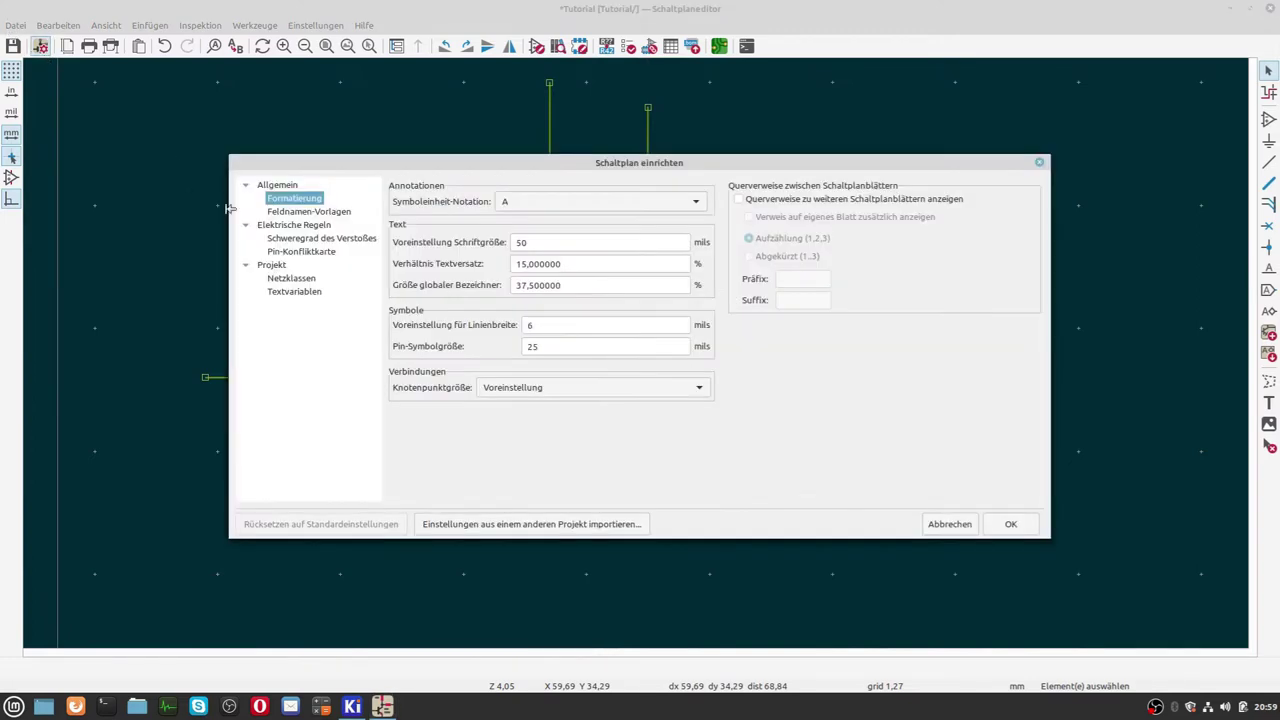
left_click(546, 387)
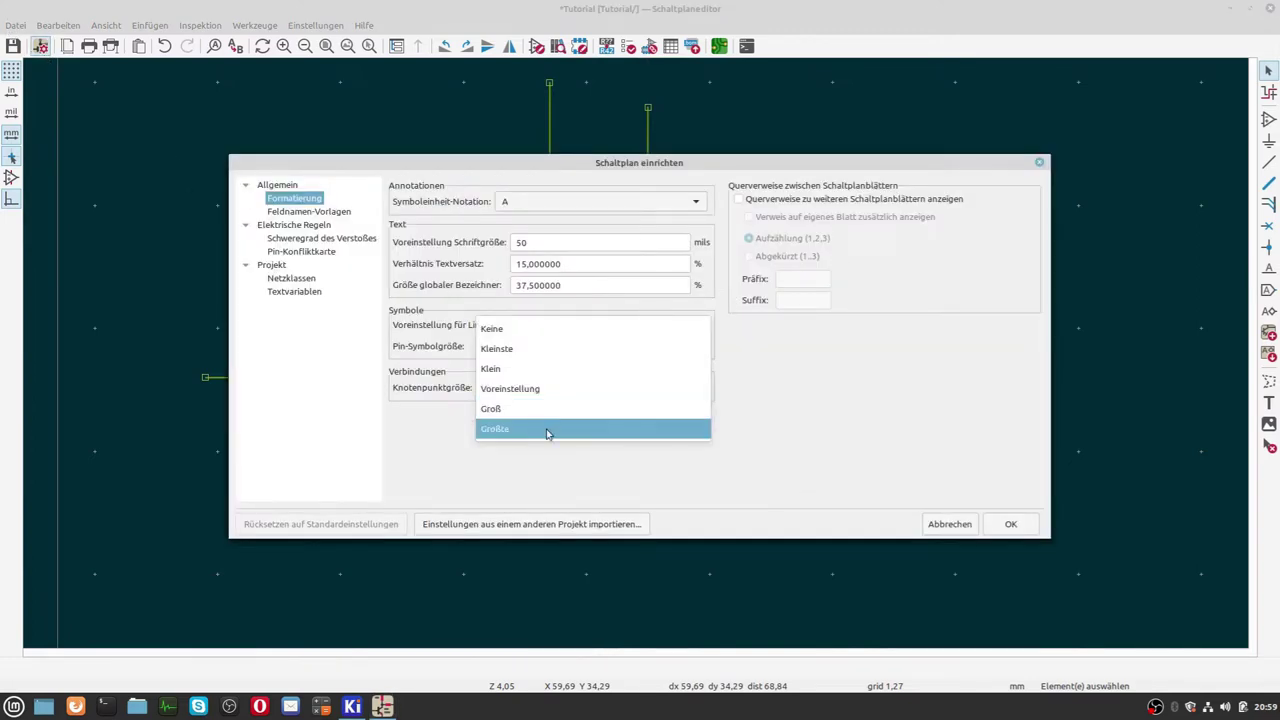
left_click(549, 429)
mouse_move(651, 169)
left_mouse_down()
mouse_move(609, 409)
mouse_move(614, 236)
left_mouse_up()
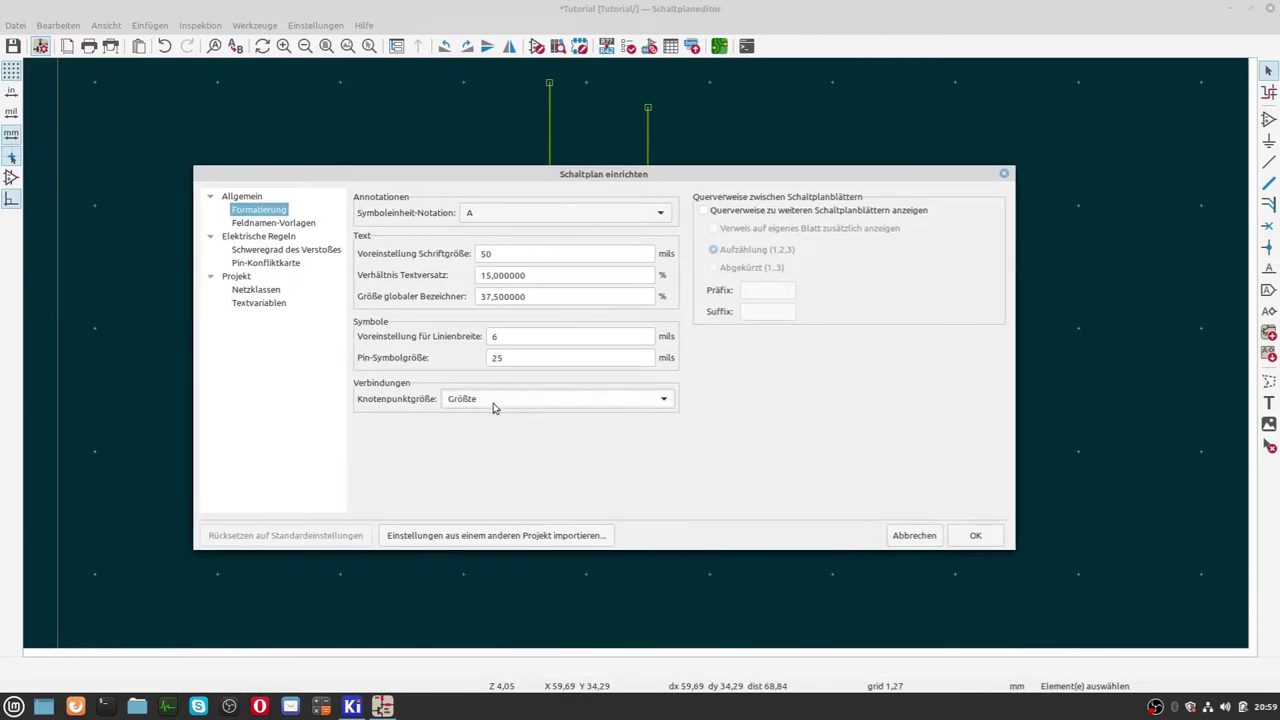
left_click(975, 537)
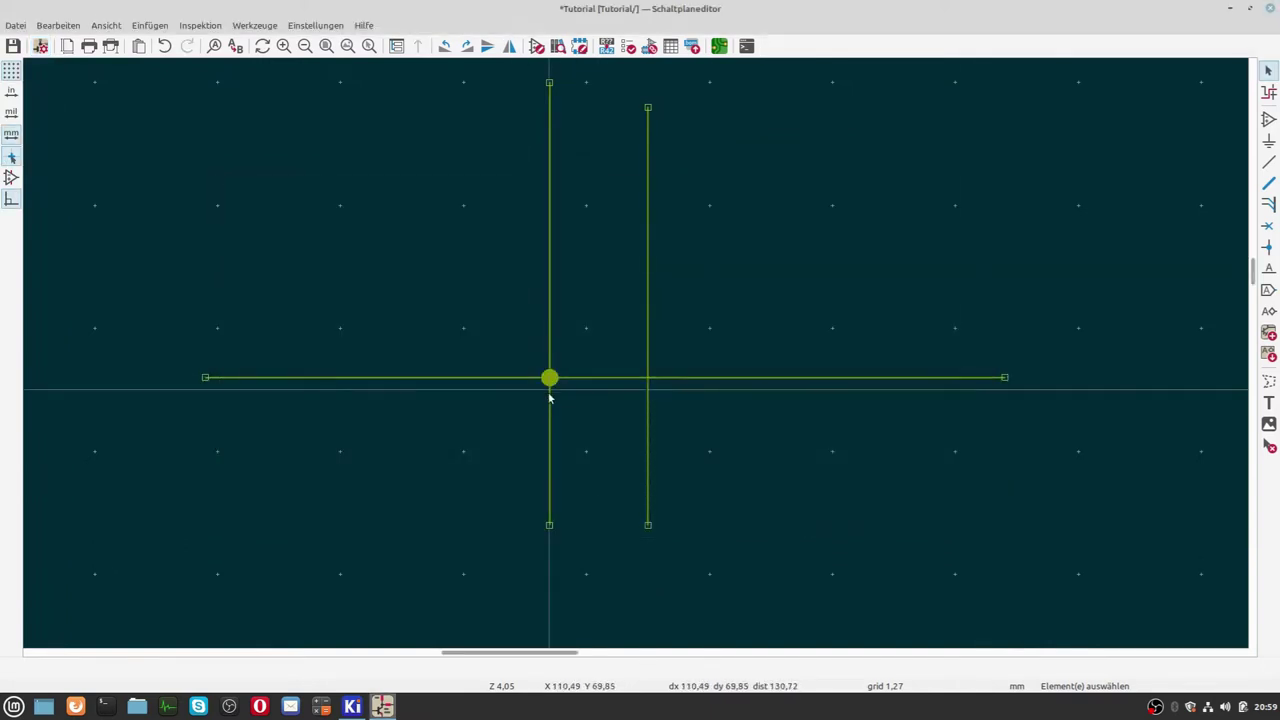
scroll(557, 391, "up", 1)
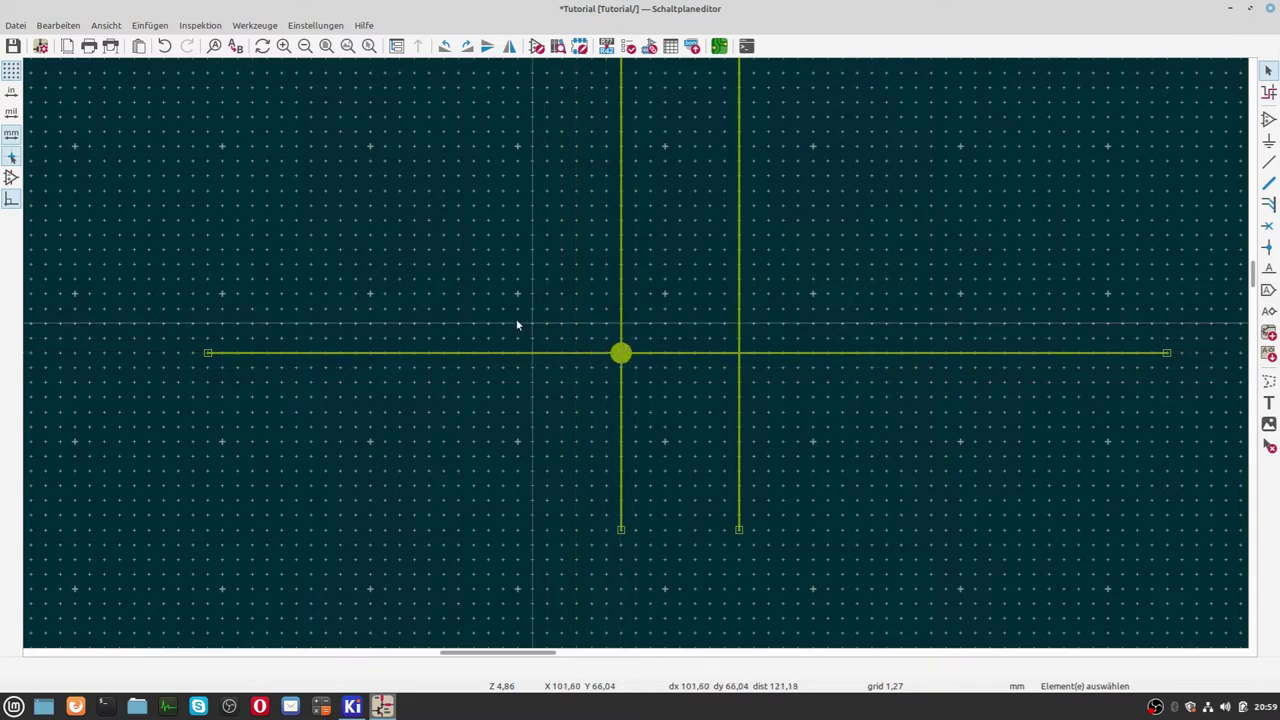
Change the junction dot size (Knotenpunktgröße) to Kleinste and confirm with OK.
left_click(40, 46)
left_click(455, 400)
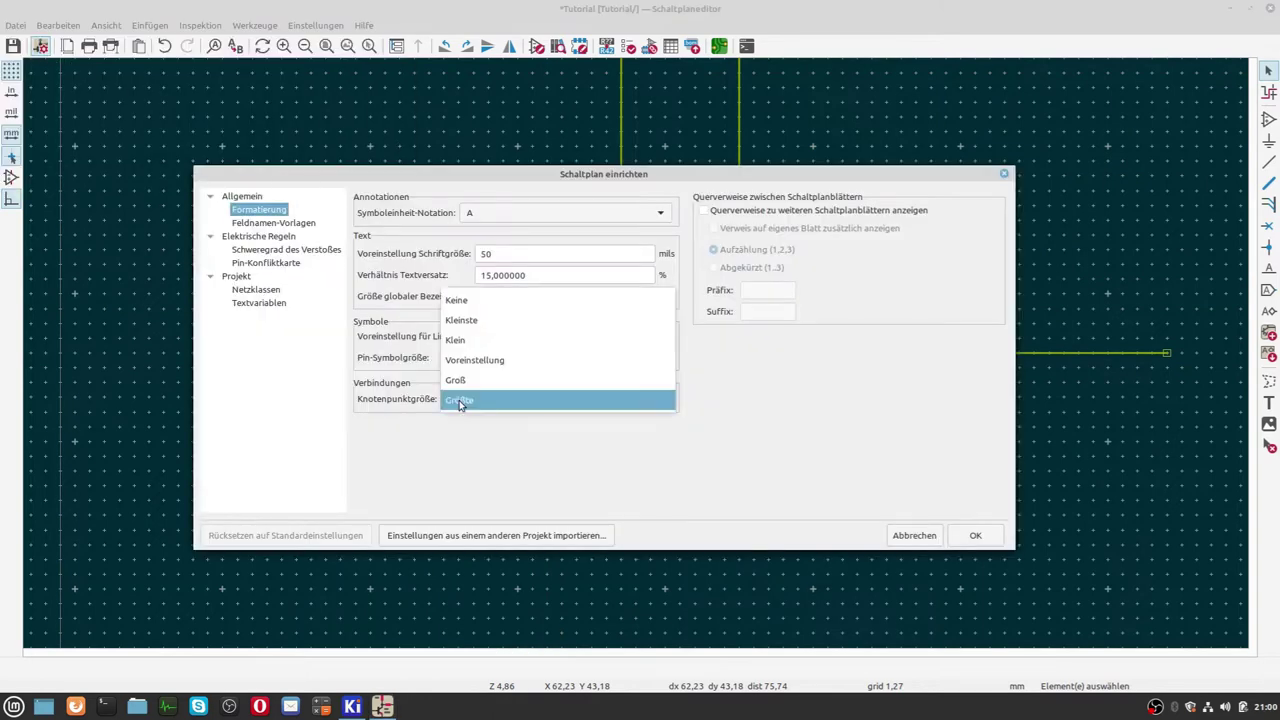
left_click(465, 321)
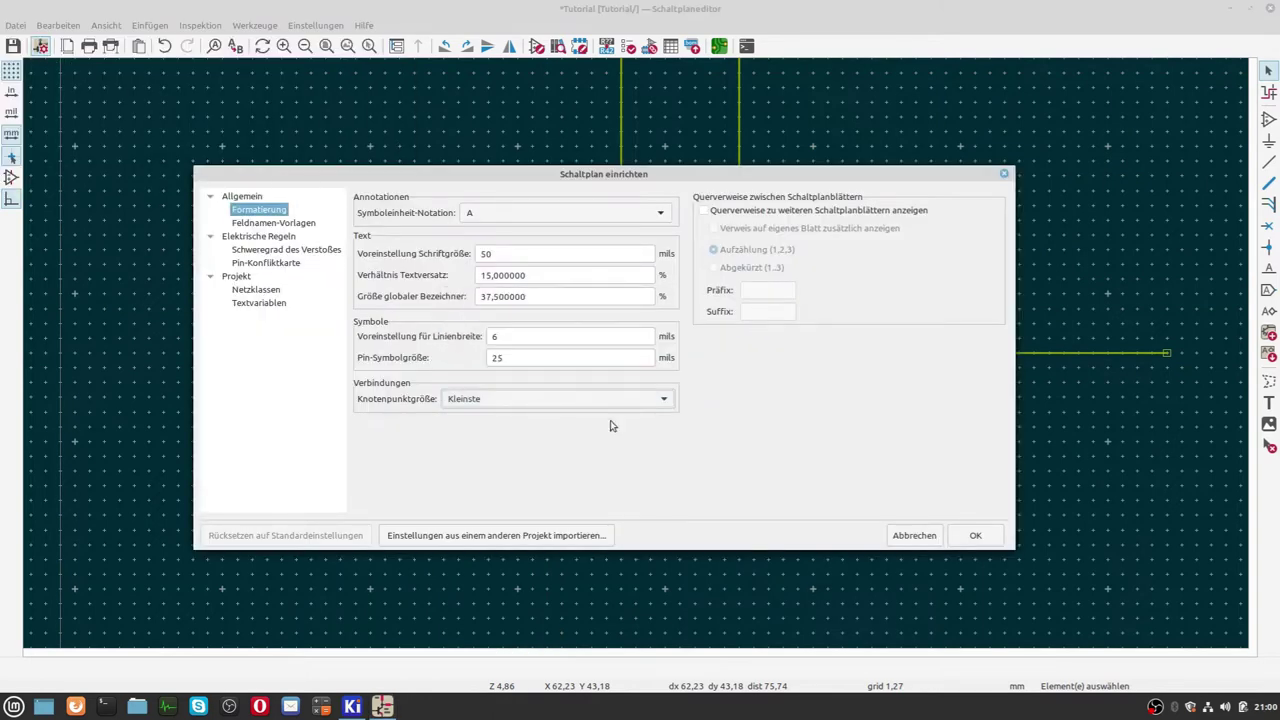
left_click(976, 537)
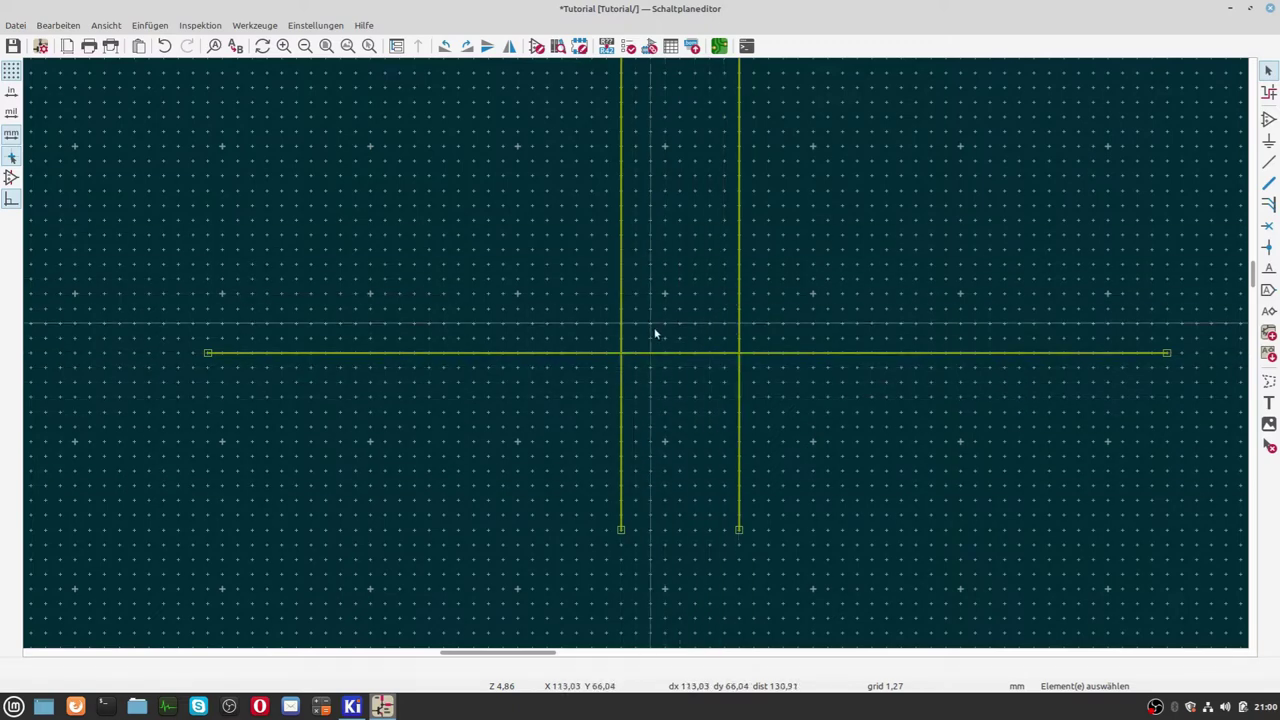
Zoom in on the wire crossing until the wires appear thick.
scroll(620, 355, "up", 1)
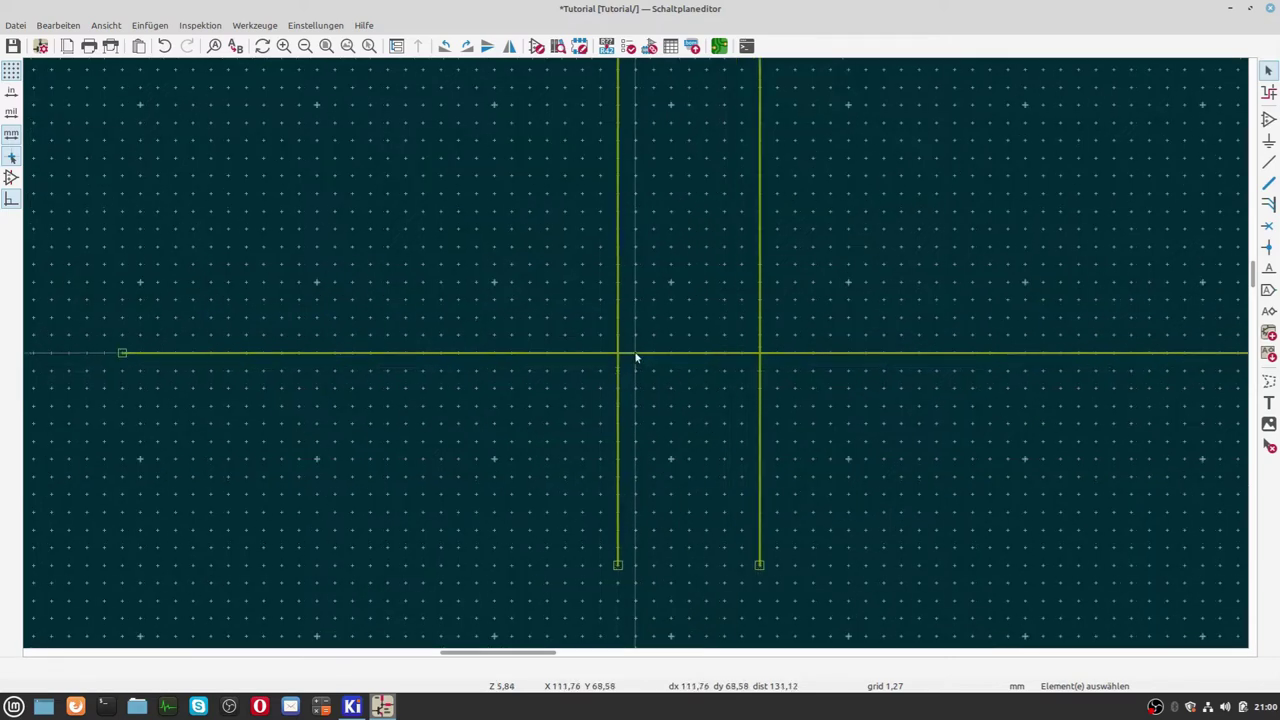
scroll(630, 354, "up", 2)
scroll(628, 355, "up", 1)
scroll(600, 360, "up", 2)
scroll(631, 352, "up", 2)
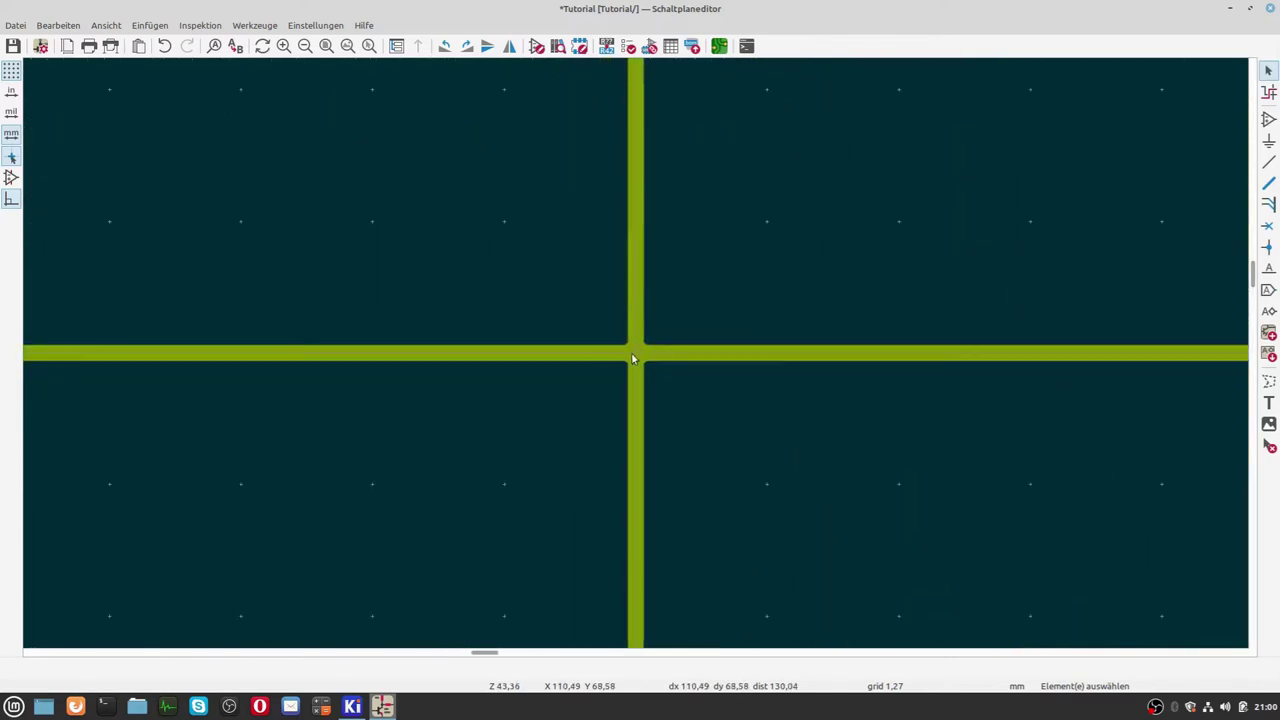
scroll(635, 352, "up", 2)
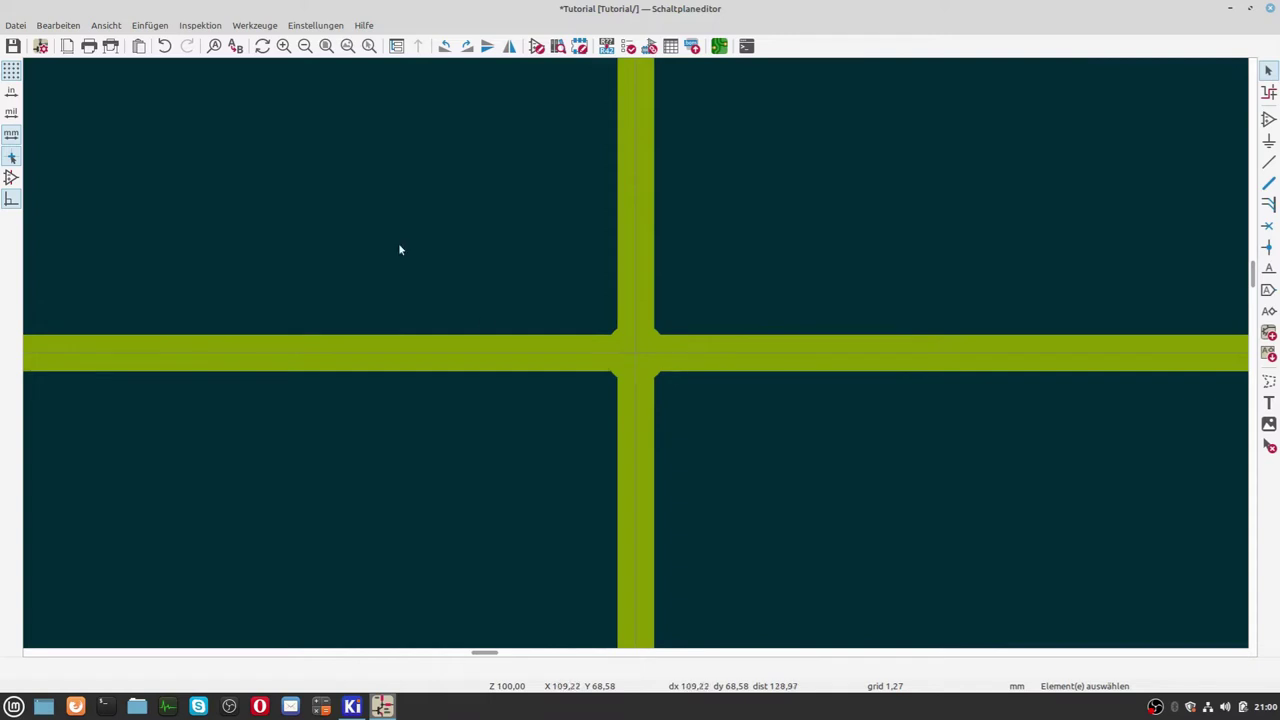
Set Knotenpunktgröße to Keine in Schaltplan einrichten and confirm with OK.
left_click(40, 46)
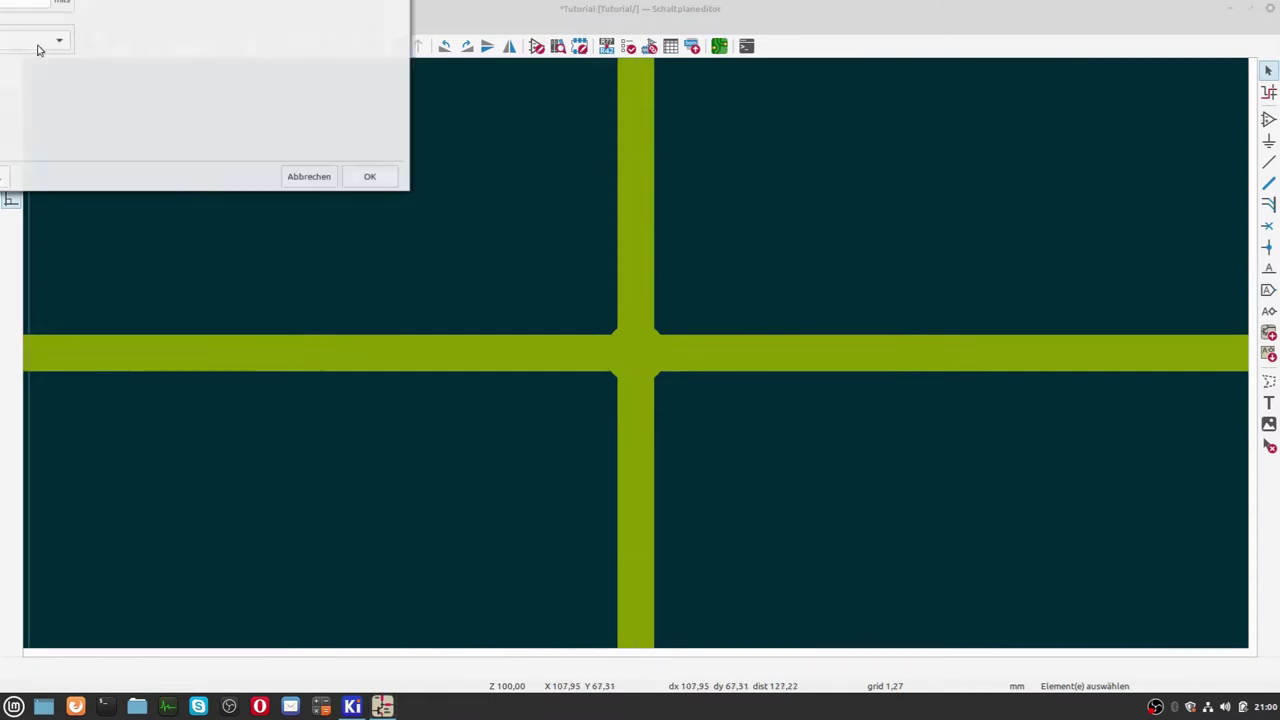
left_click(520, 400)
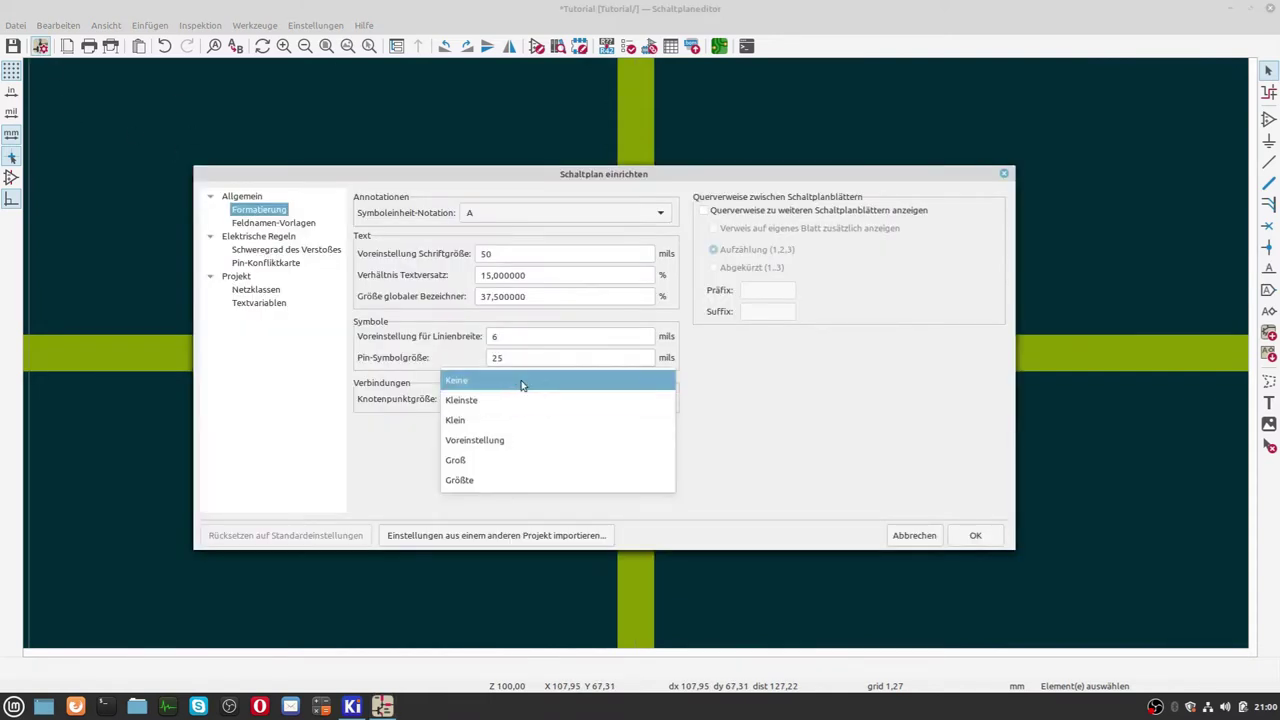
left_click(522, 380)
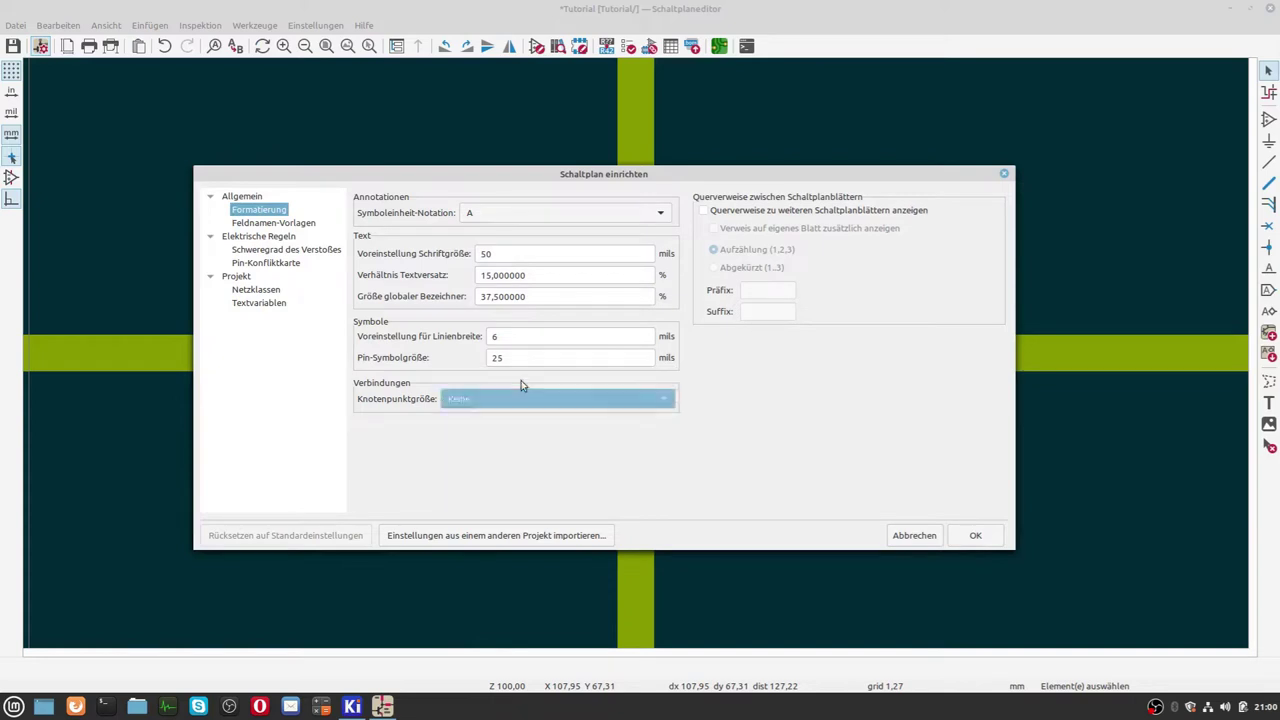
left_click(957, 538)
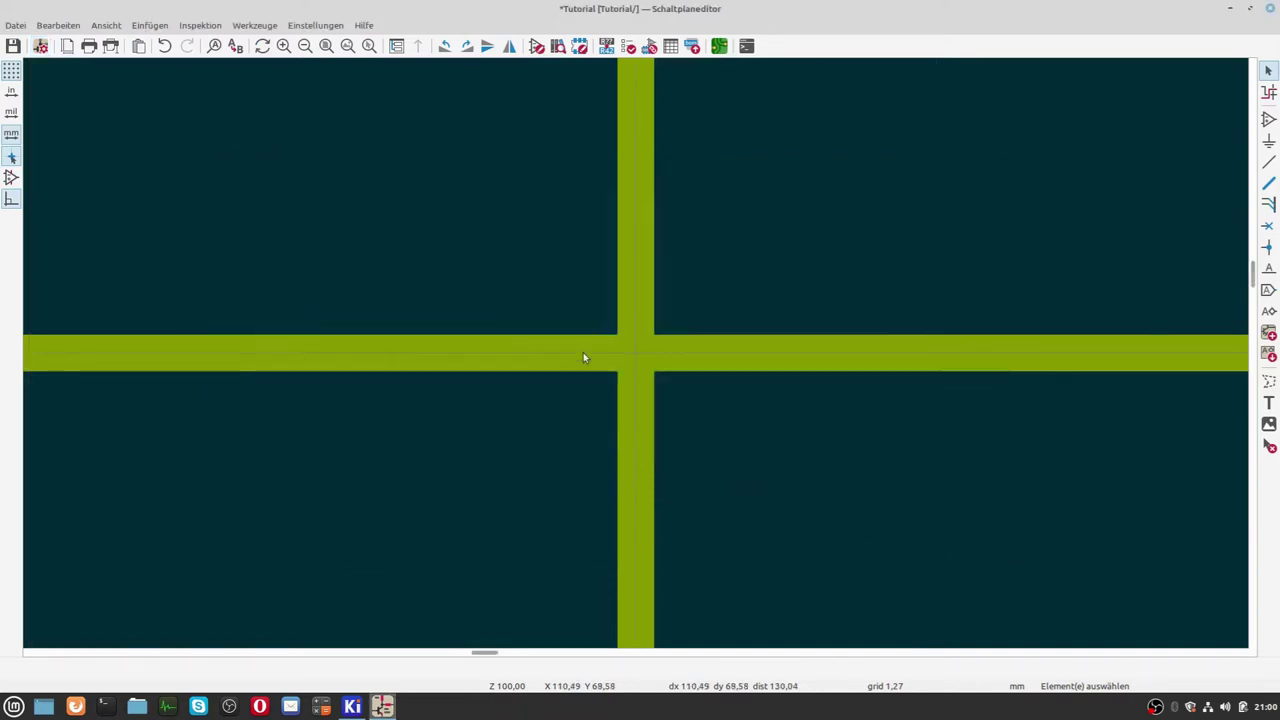
Zoom out to view both vertical wires without junction dots.
scroll(600, 355, "down", 2)
scroll(635, 352, "down", 1)
scroll(650, 350, "down", 2)
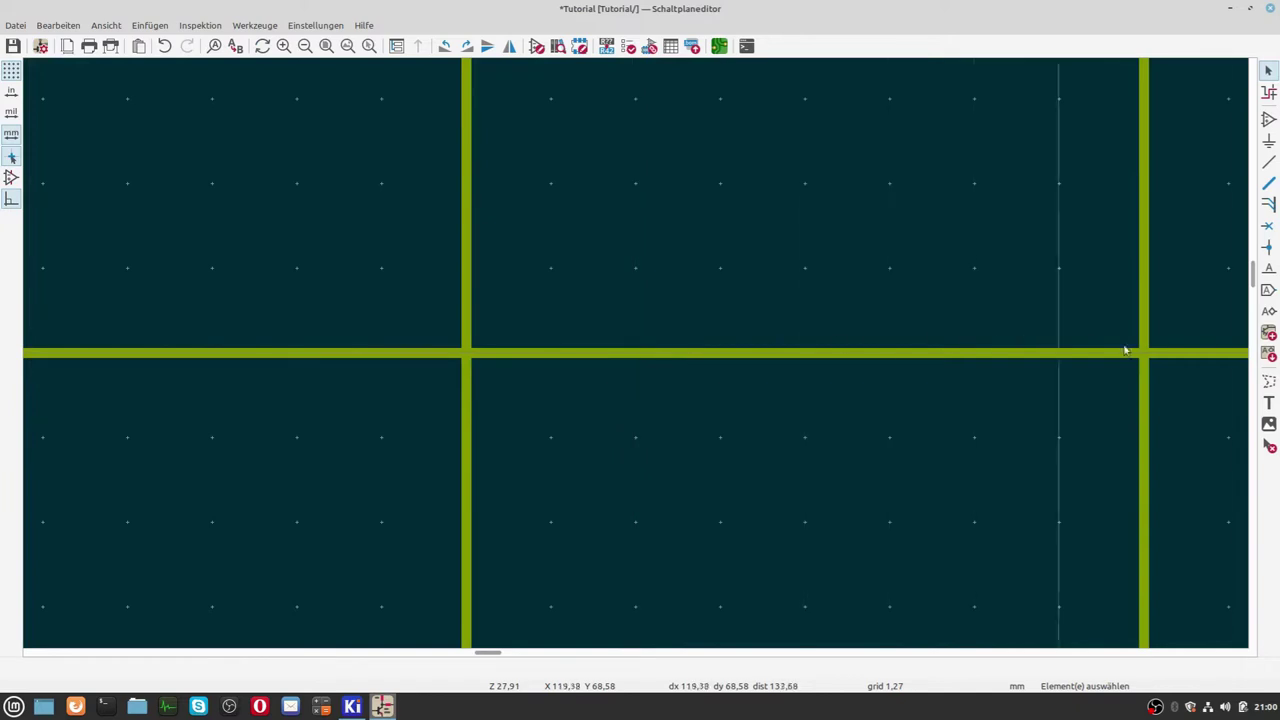
scroll(1228, 377, "down", 1)
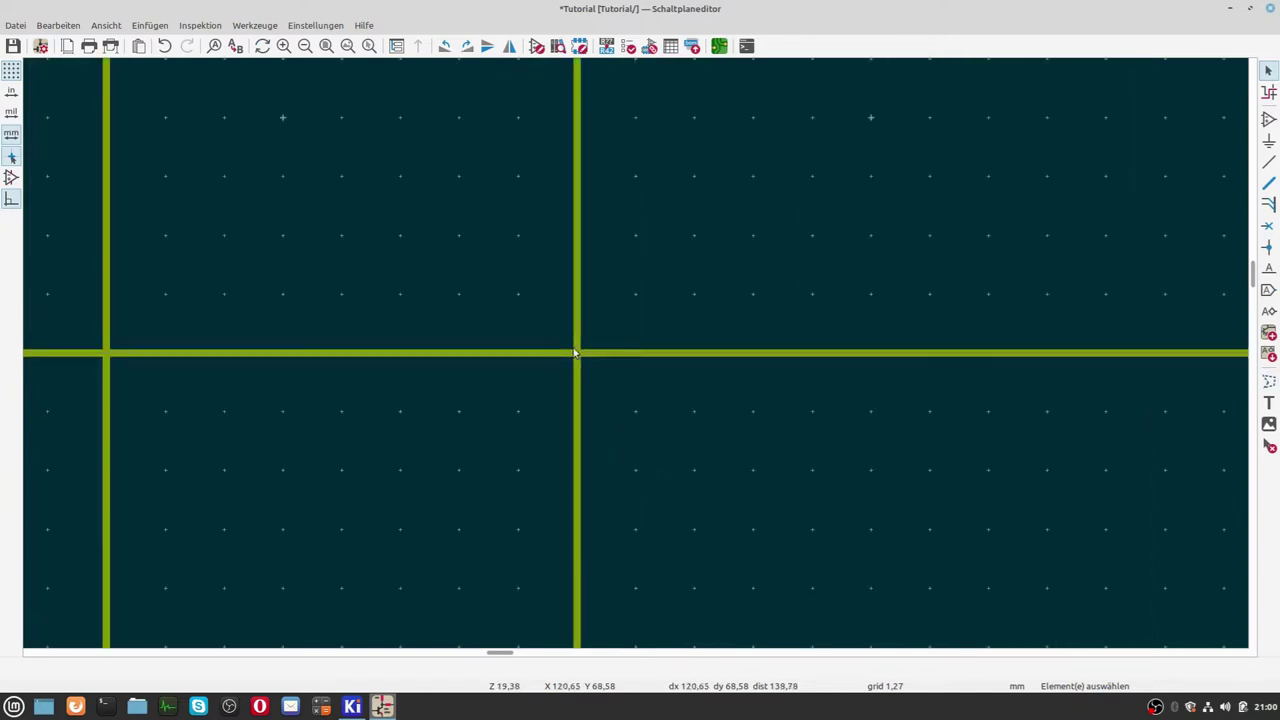
scroll(631, 360, "up", 2)
scroll(630, 355, "up", 3)
scroll(630, 355, "down", 3)
scroll(635, 352, "down", 1)
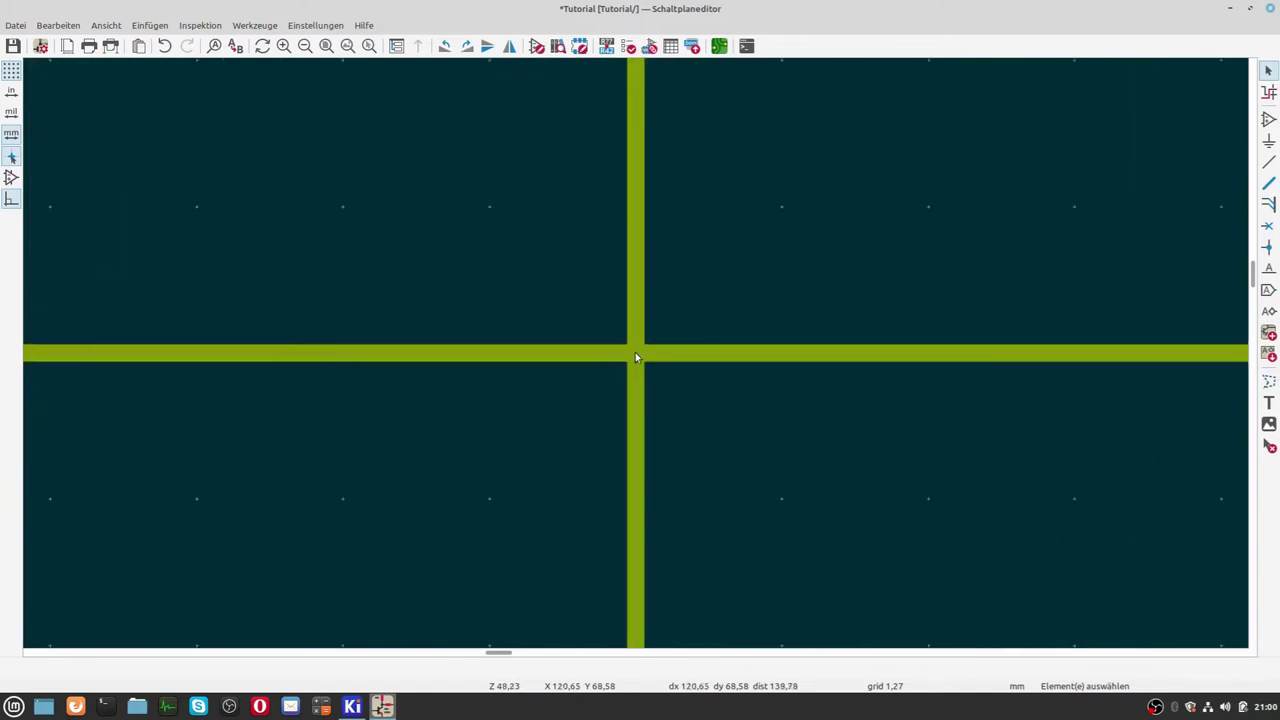
scroll(380, 349, "down", 1)
scroll(576, 366, "down", 2)
scroll(576, 366, "down", 1)
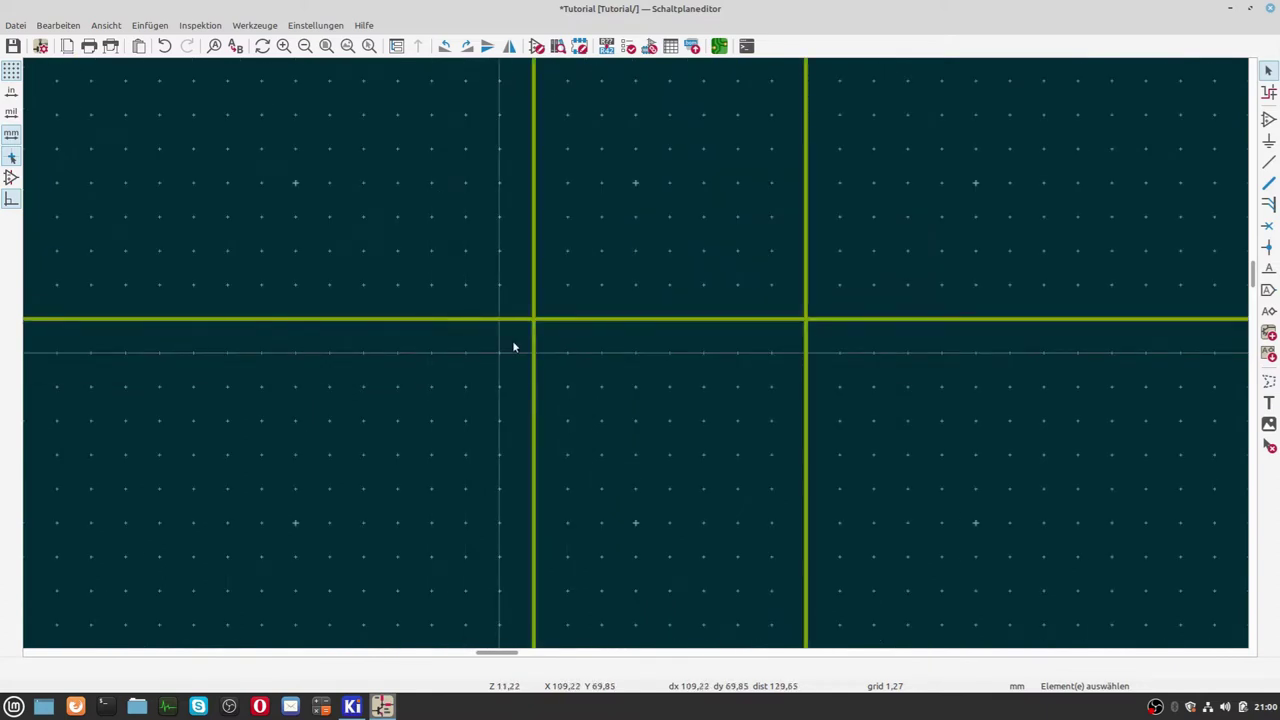
scroll(514, 346, "up", 2)
scroll(575, 355, "up", 2)
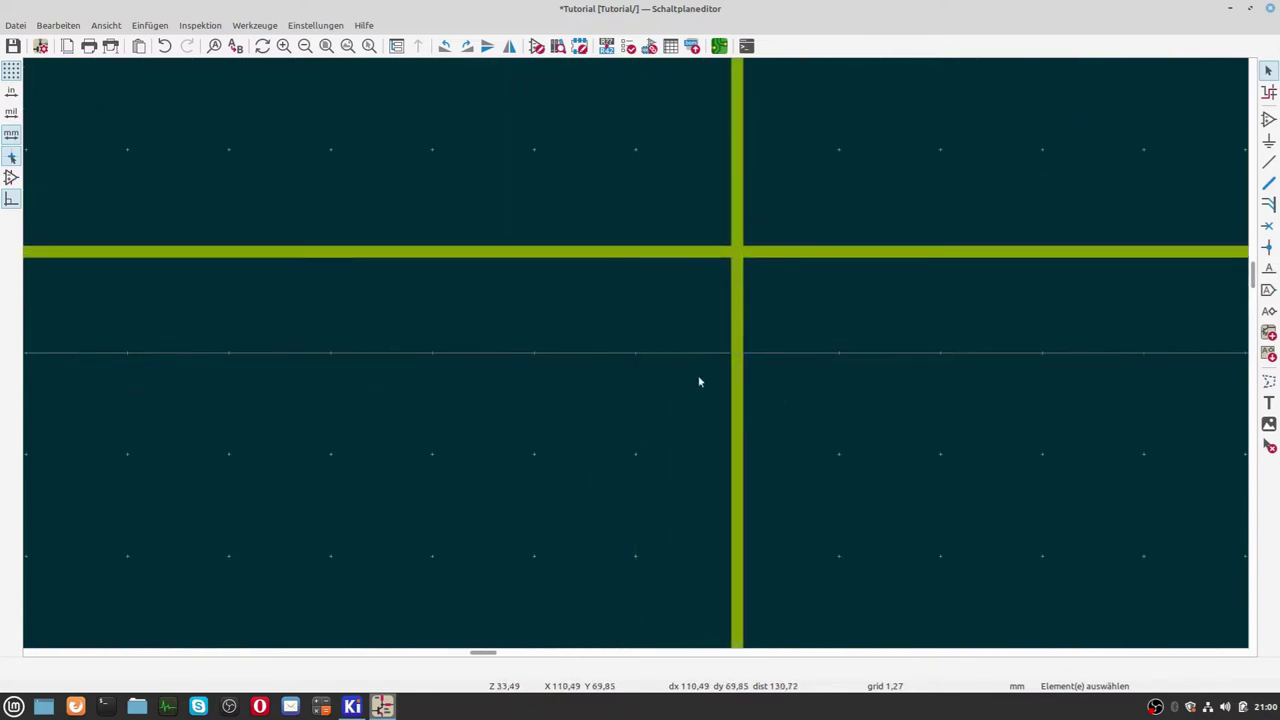
scroll(640, 360, "down", 4)
scroll(615, 315, "down", 2)
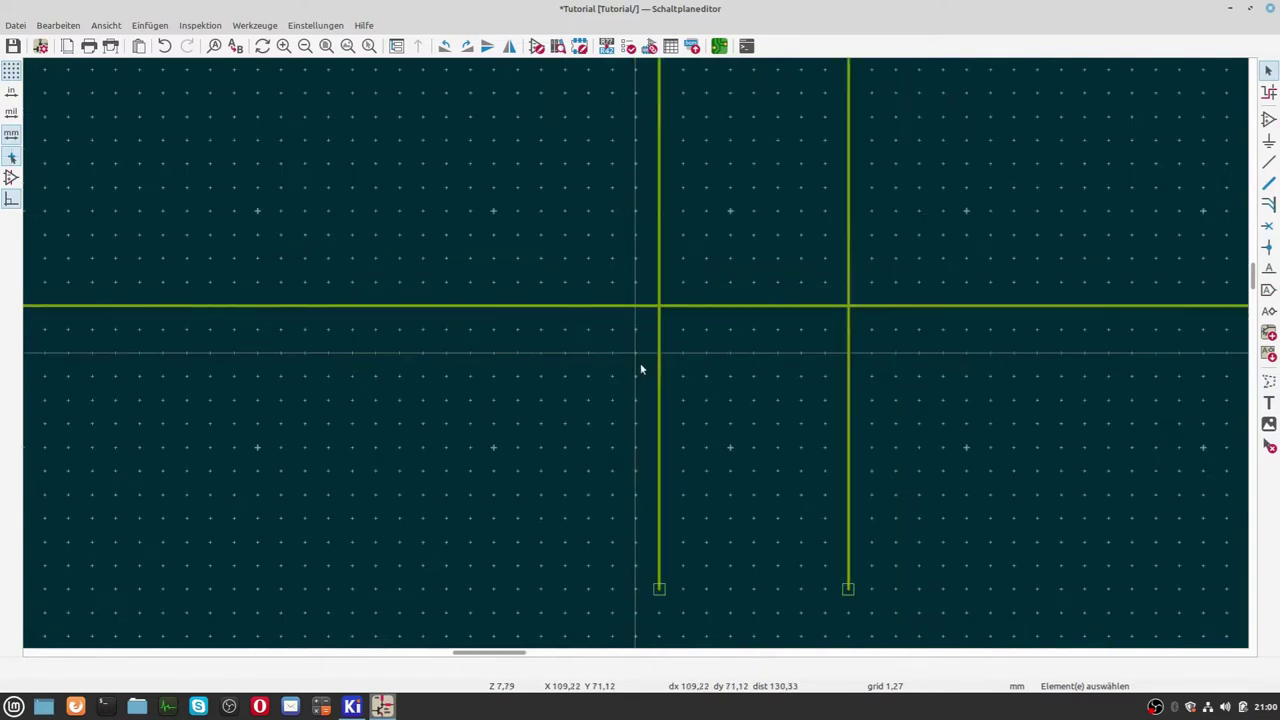
Delete the lower vertical wire and redraw it with a sideways jog onto the horizontal wire.
left_click(659, 392)
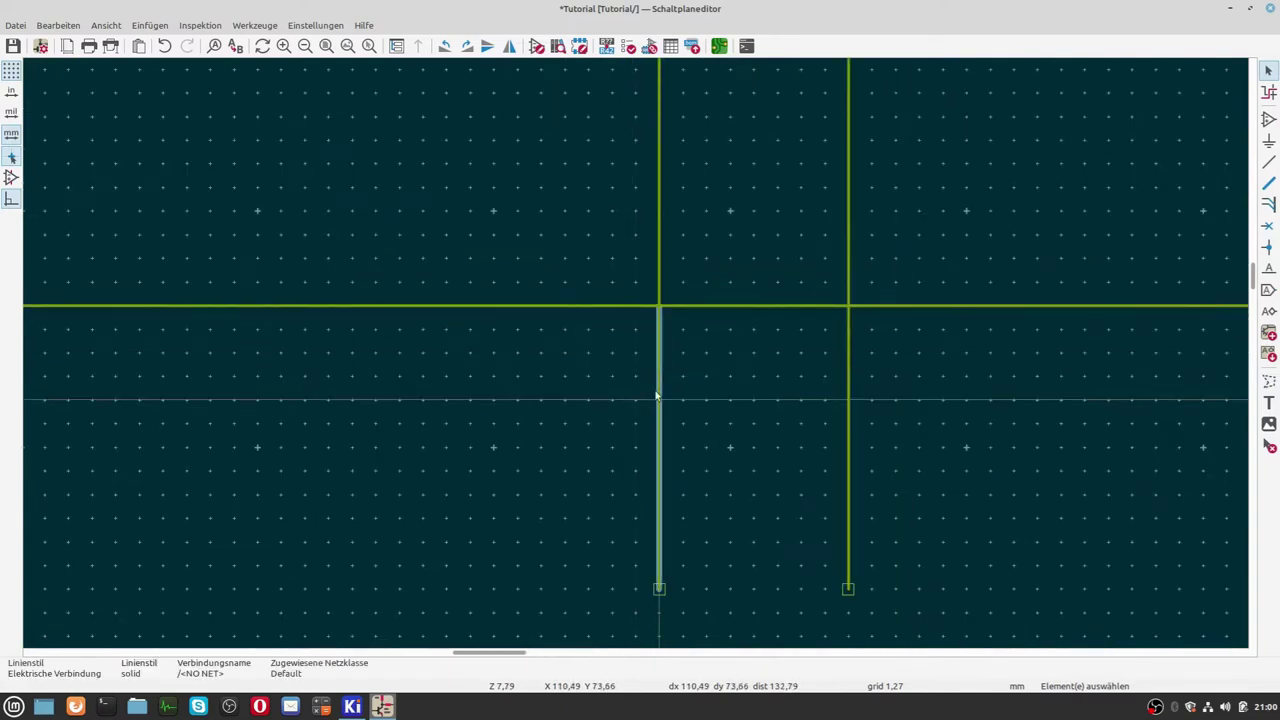
key("Delete")
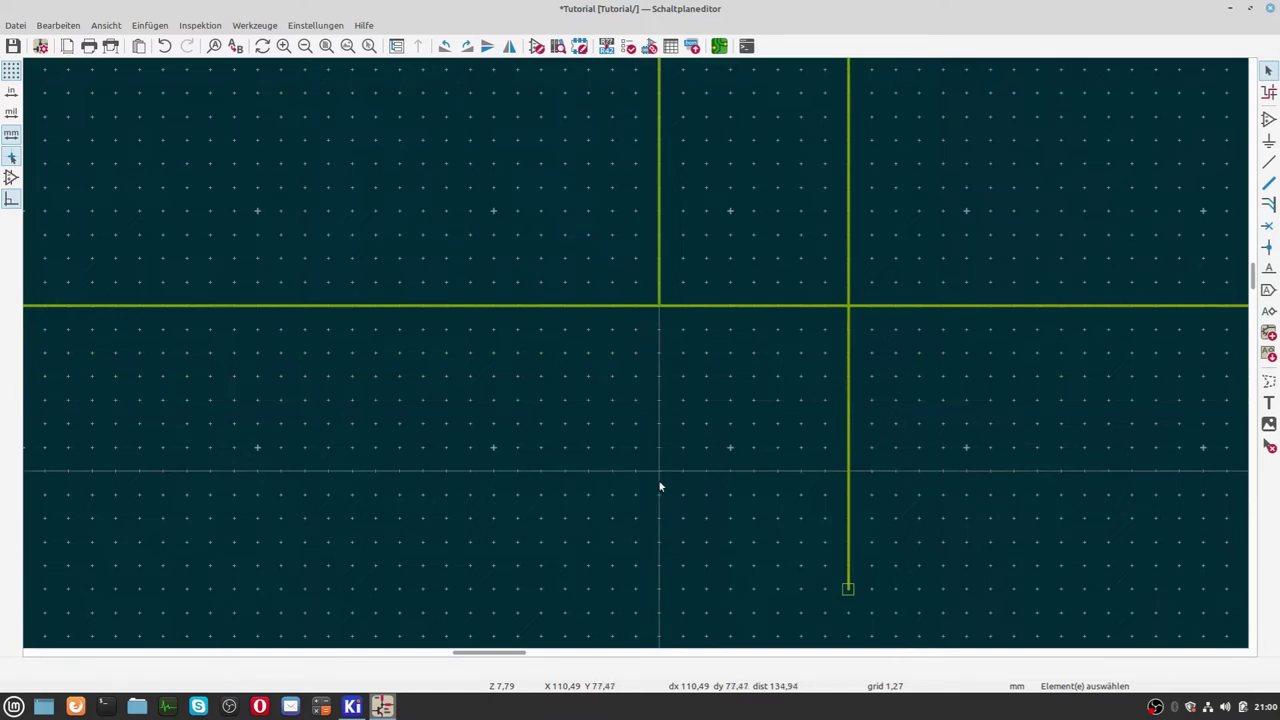
key("w")
left_click(659, 588)
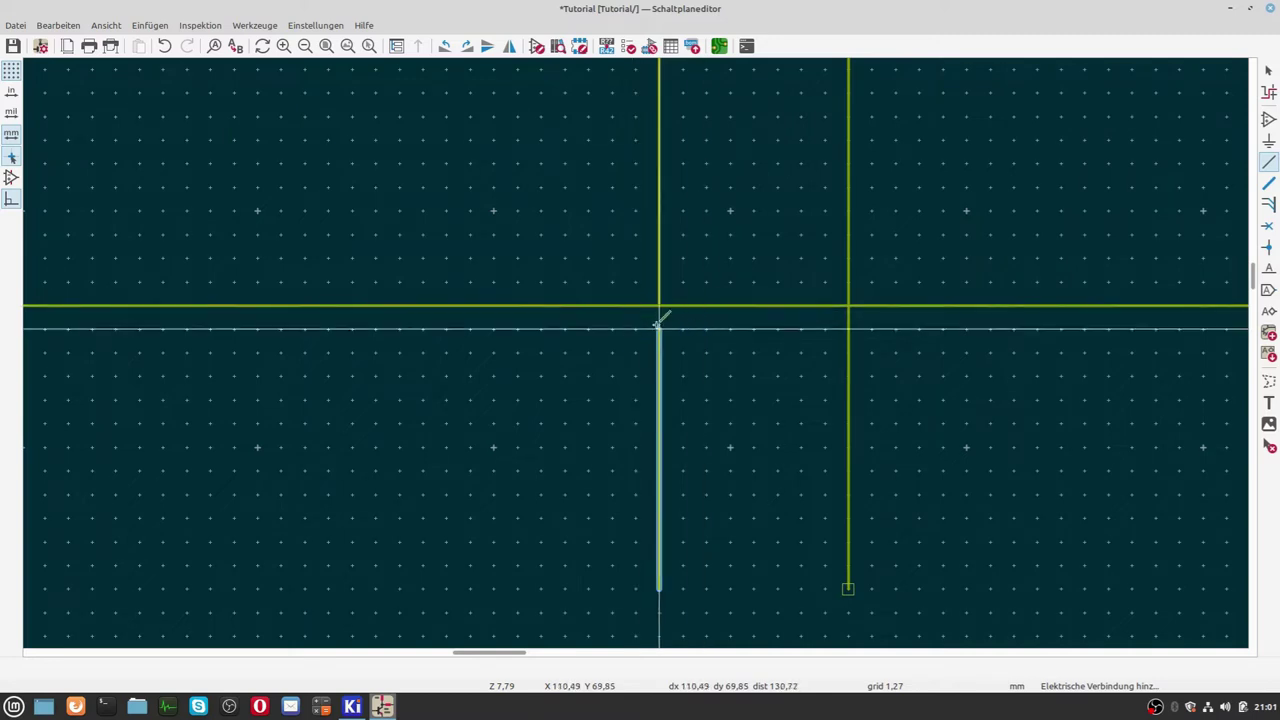
left_click(636, 328)
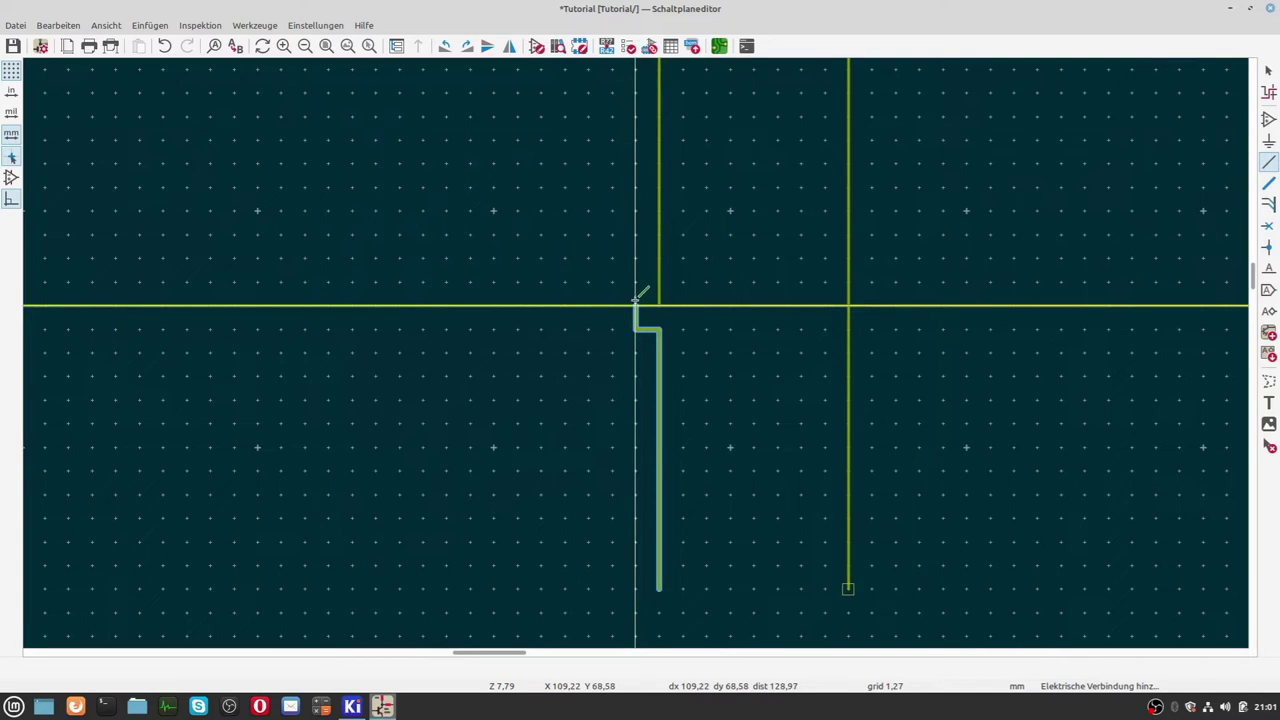
left_click(636, 305)
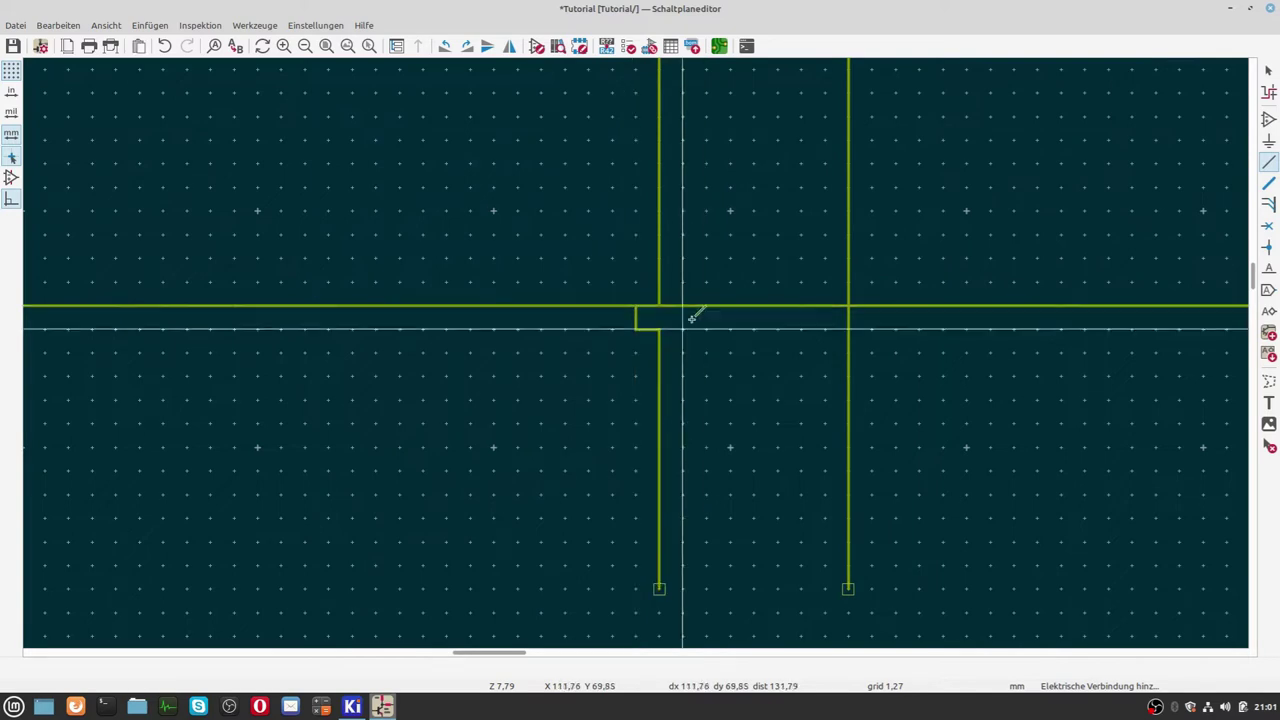
scroll(694, 314, "up", 2)
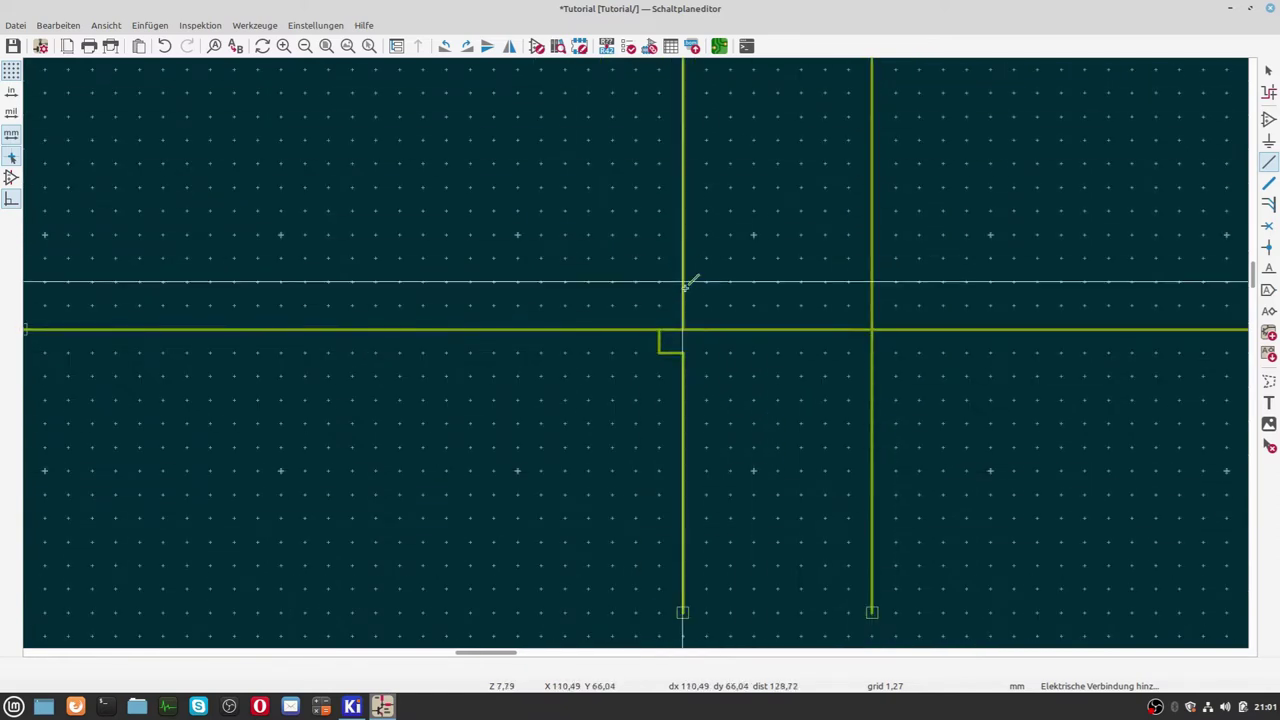
Set Knotenpunktgröße to Voreinstellung, confirm with OK, and zoom out to see both junction dots.
left_click(45, 55)
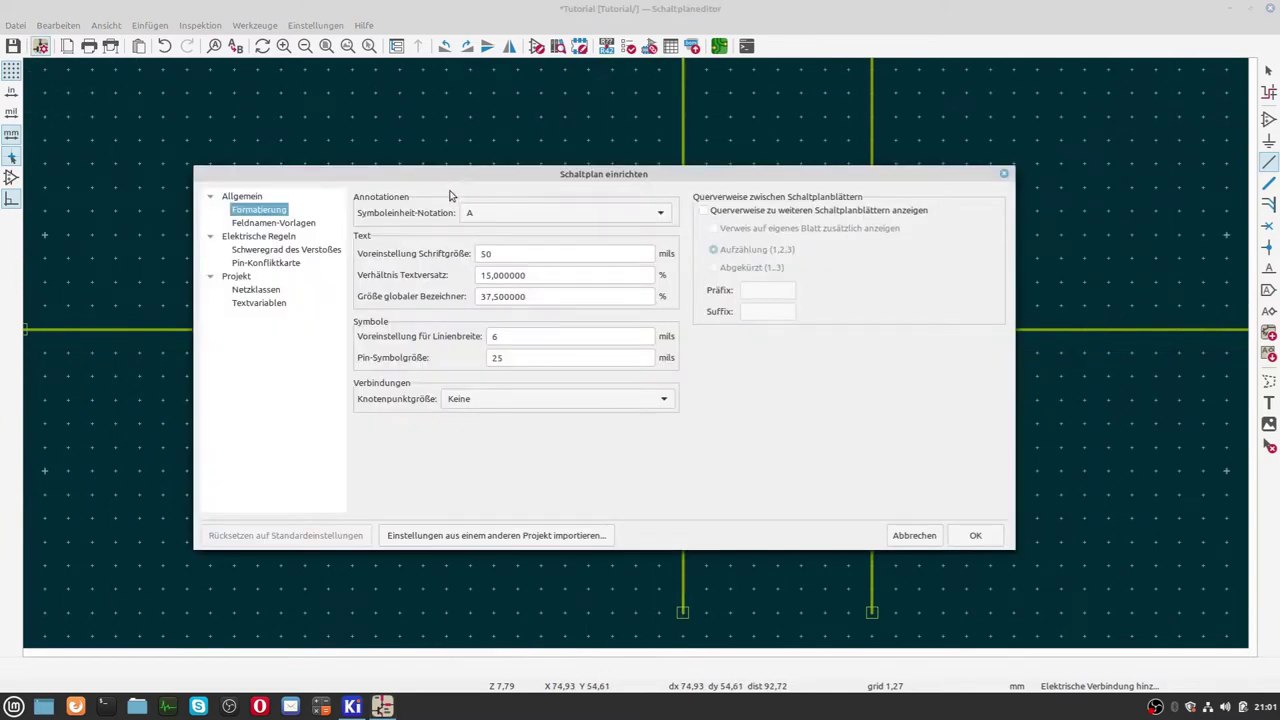
left_click(484, 402)
left_click(482, 460)
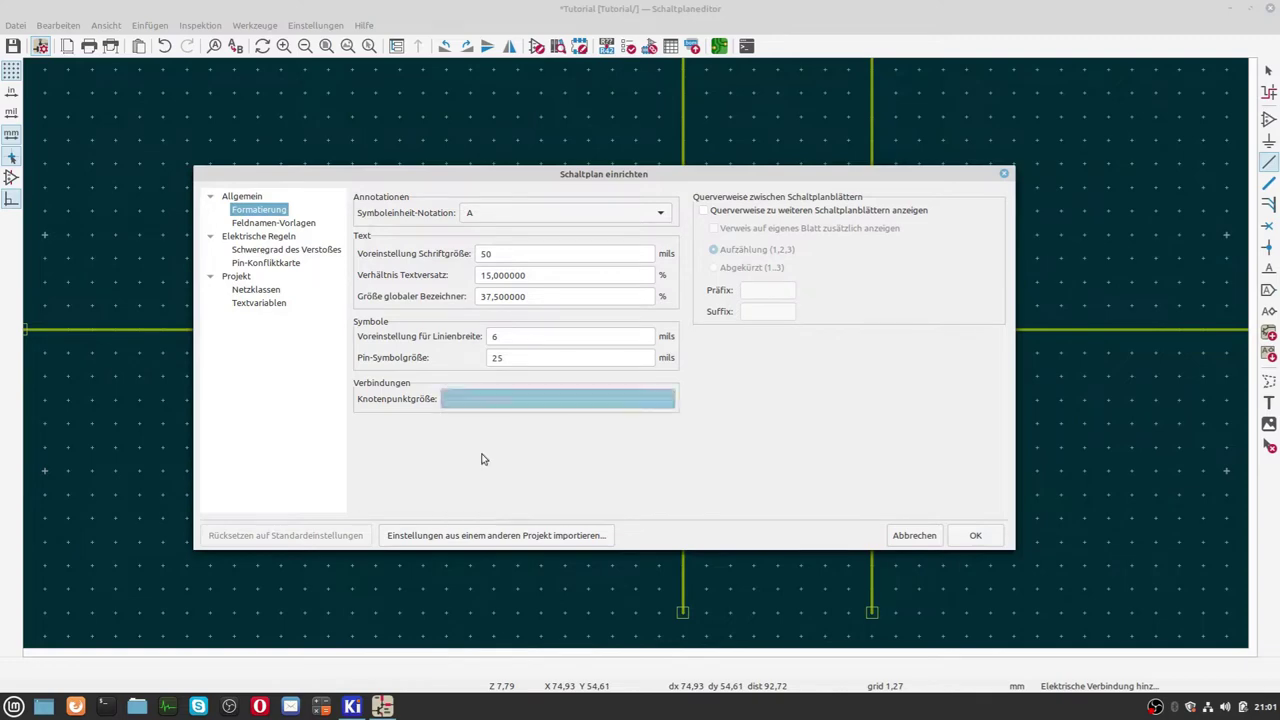
left_click(977, 534)
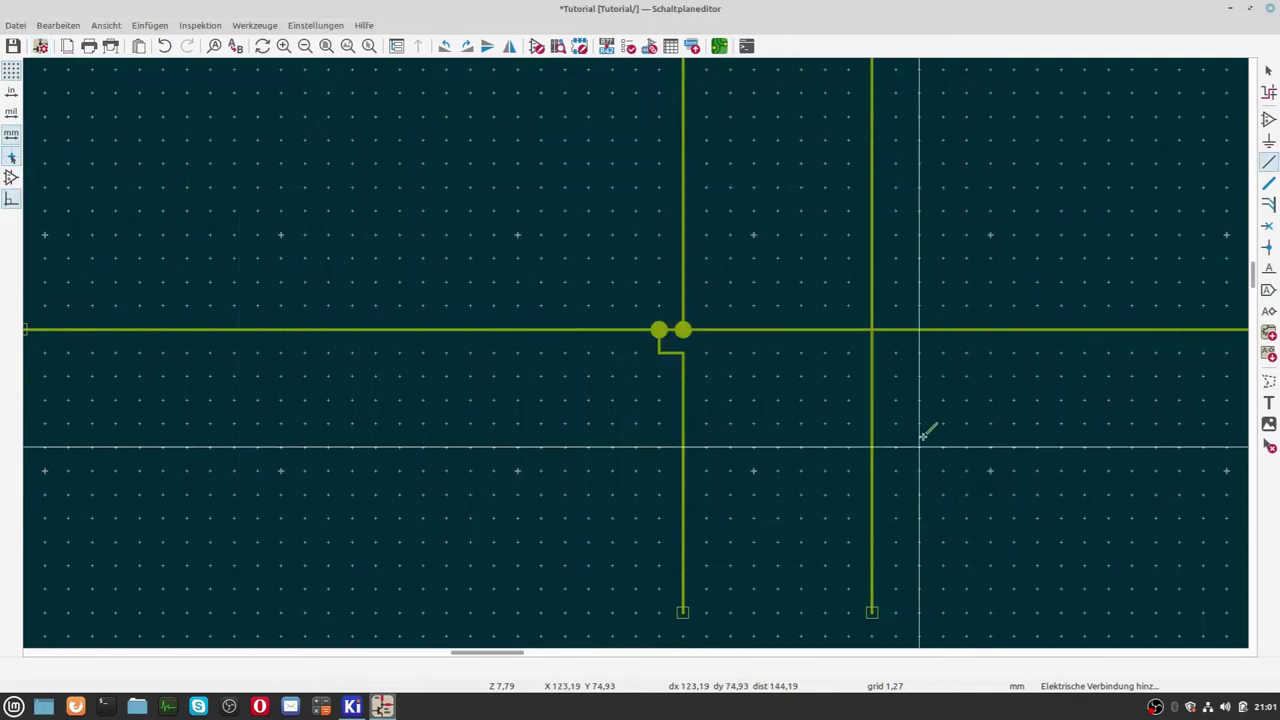
scroll(857, 412, "down", 2)
scroll(640, 334, "down", 1)
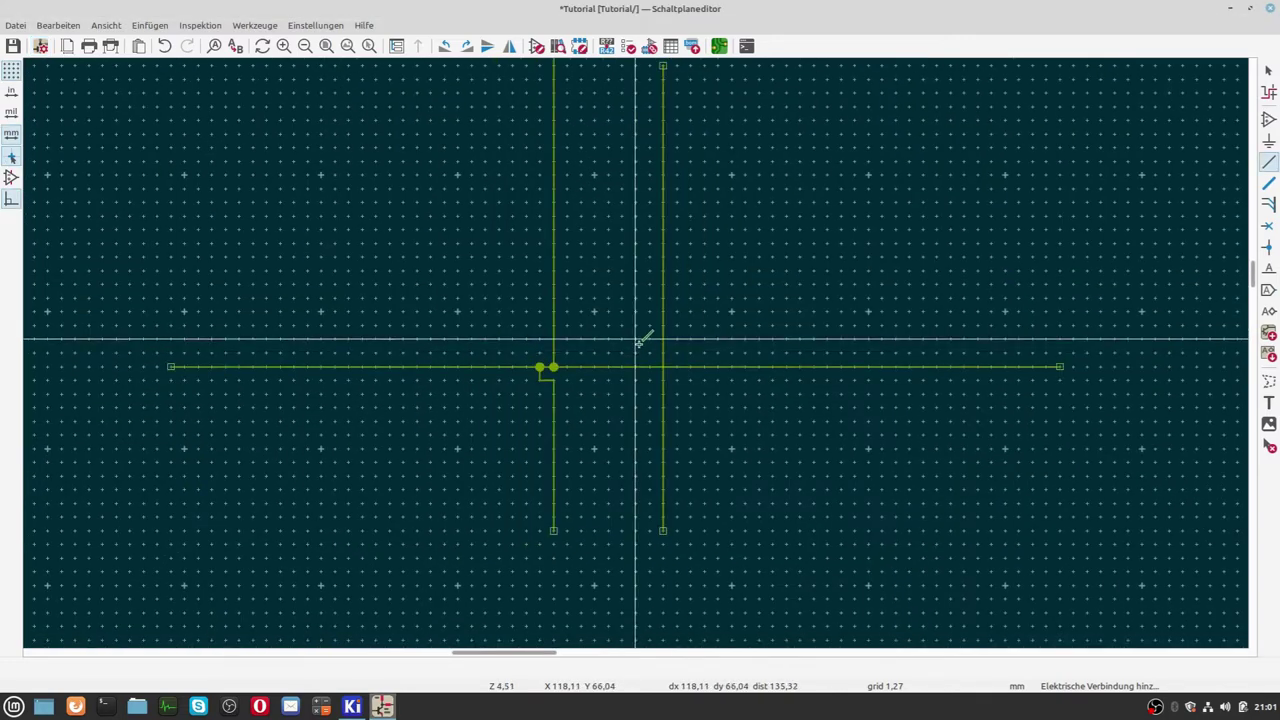
scroll(588, 317, "up", 4)
scroll(641, 348, "up", 1)
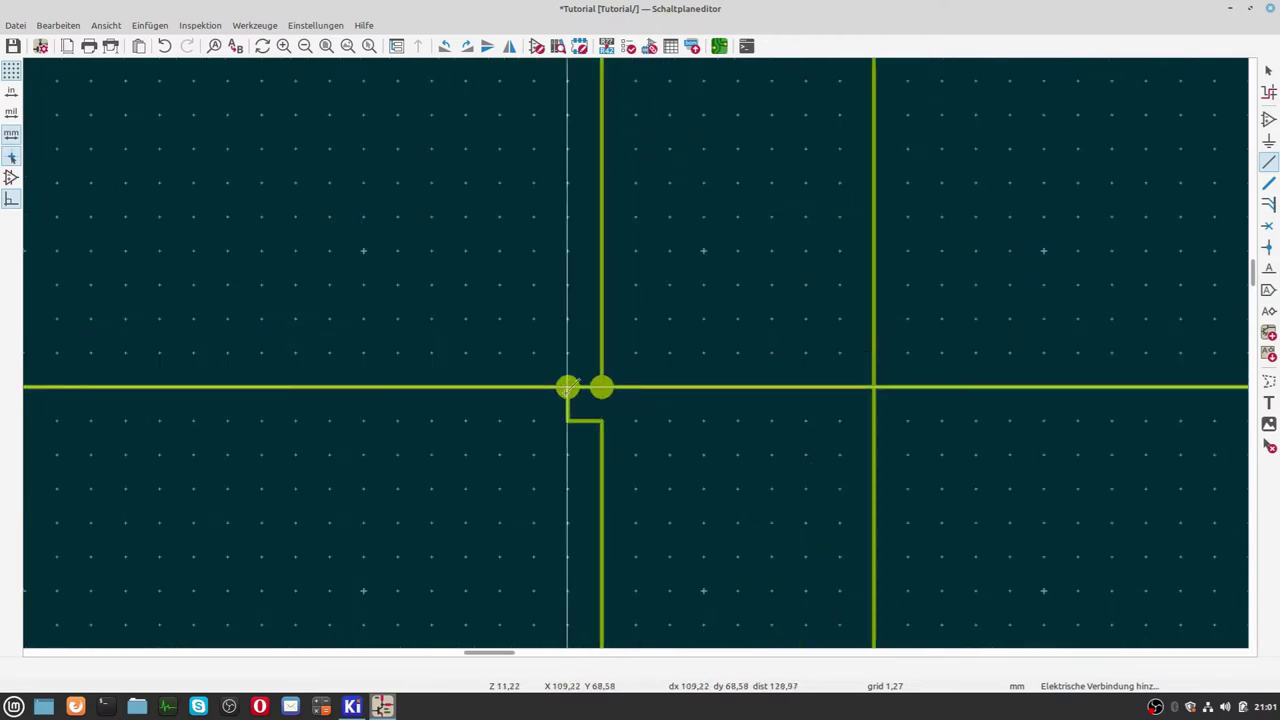
scroll(849, 434, "down", 3)
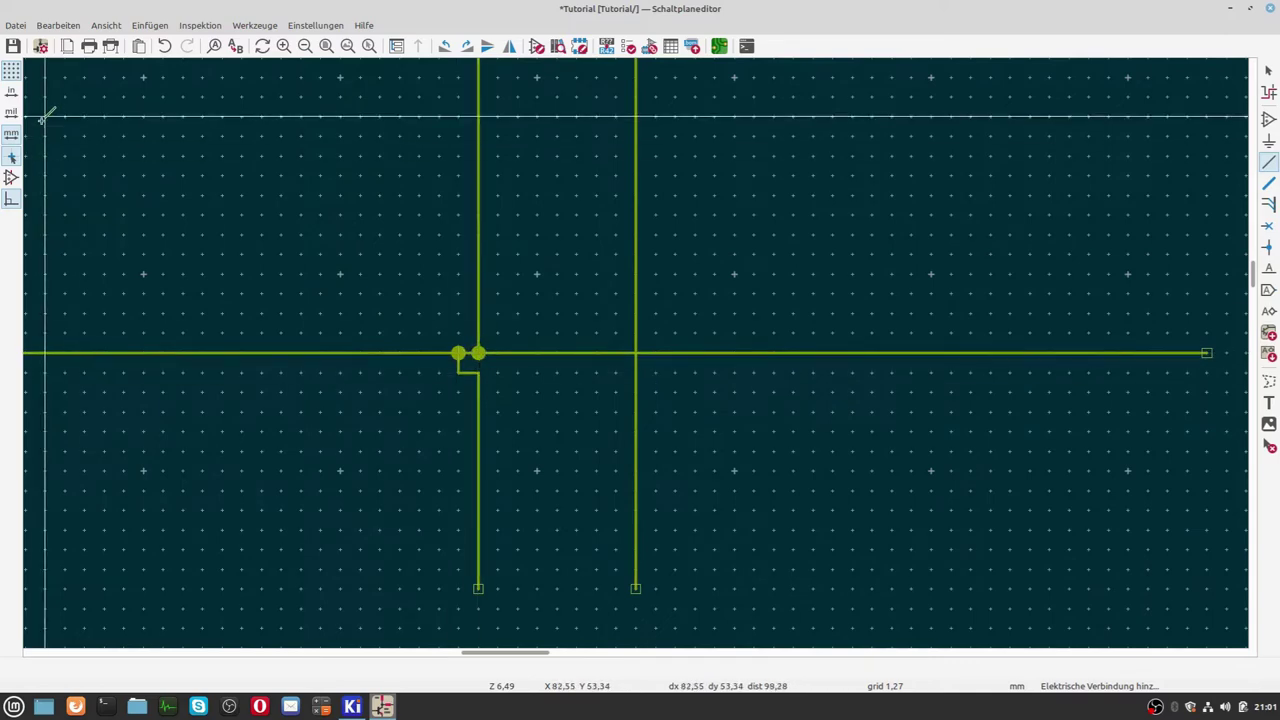
scroll(95, 120, "down", 2)
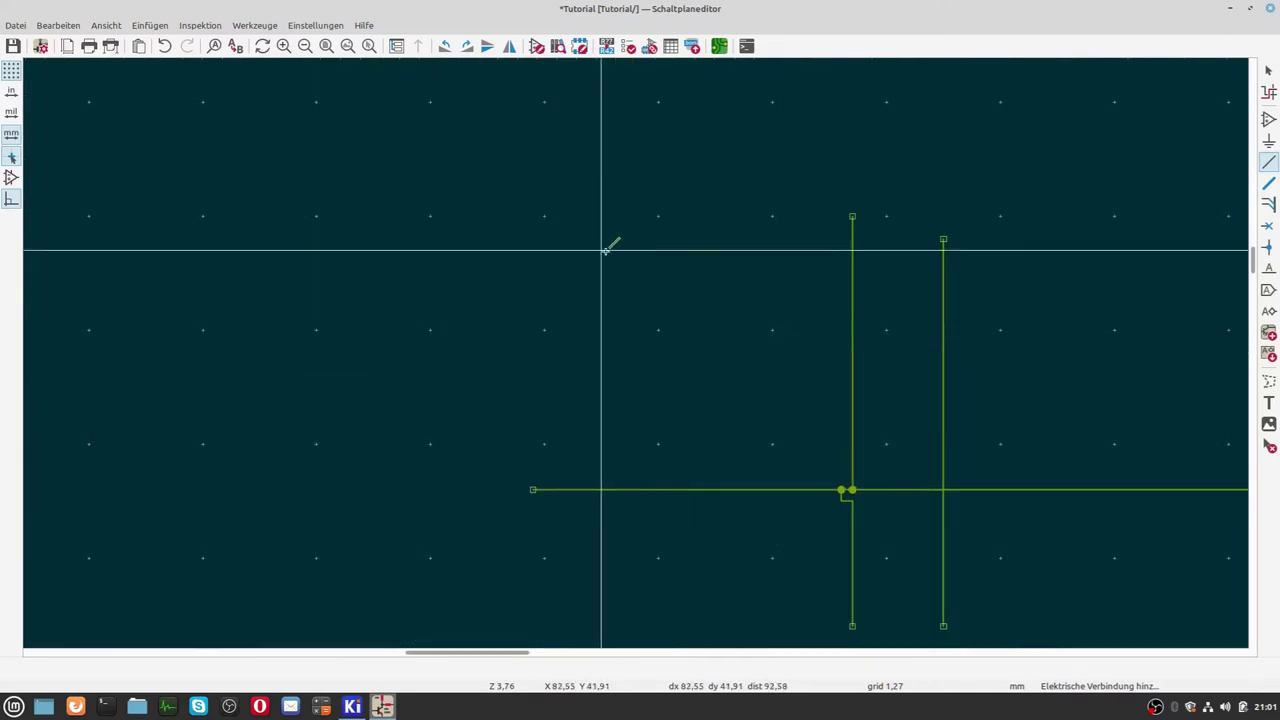
scroll(605, 250, "down", 2)
key("Escape")
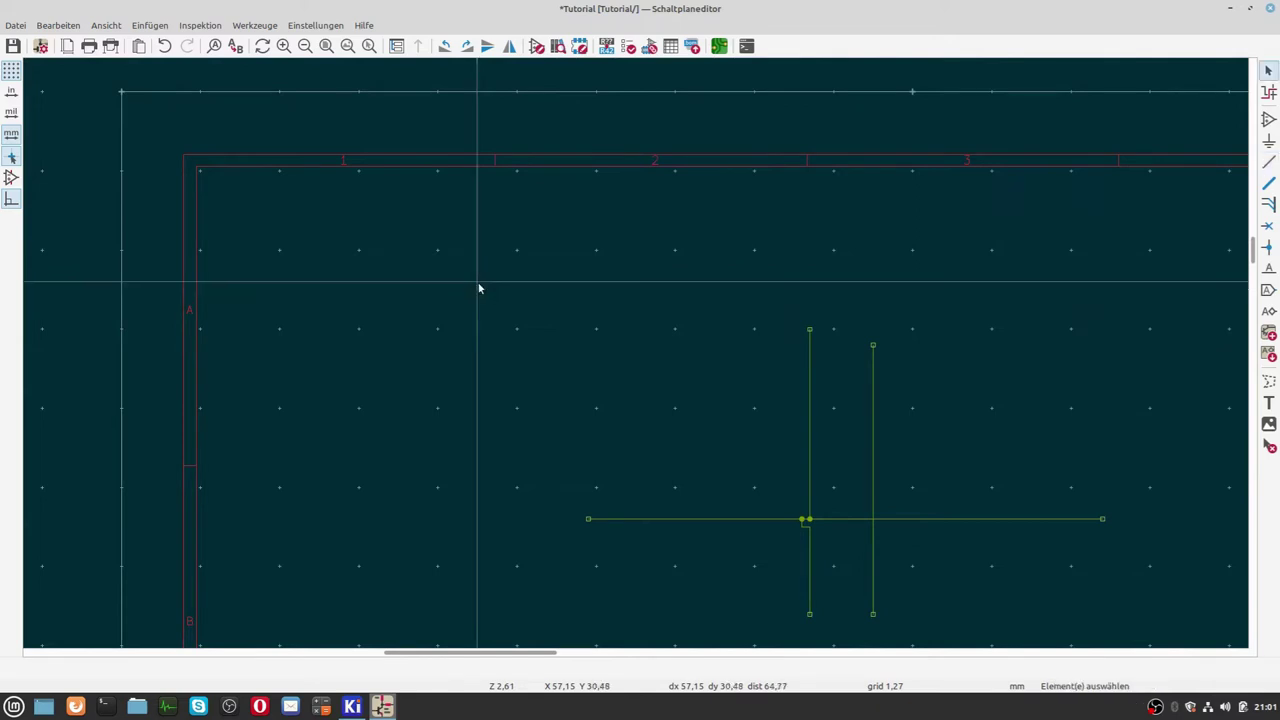
left_click_drag(462, 277, 1155, 645)
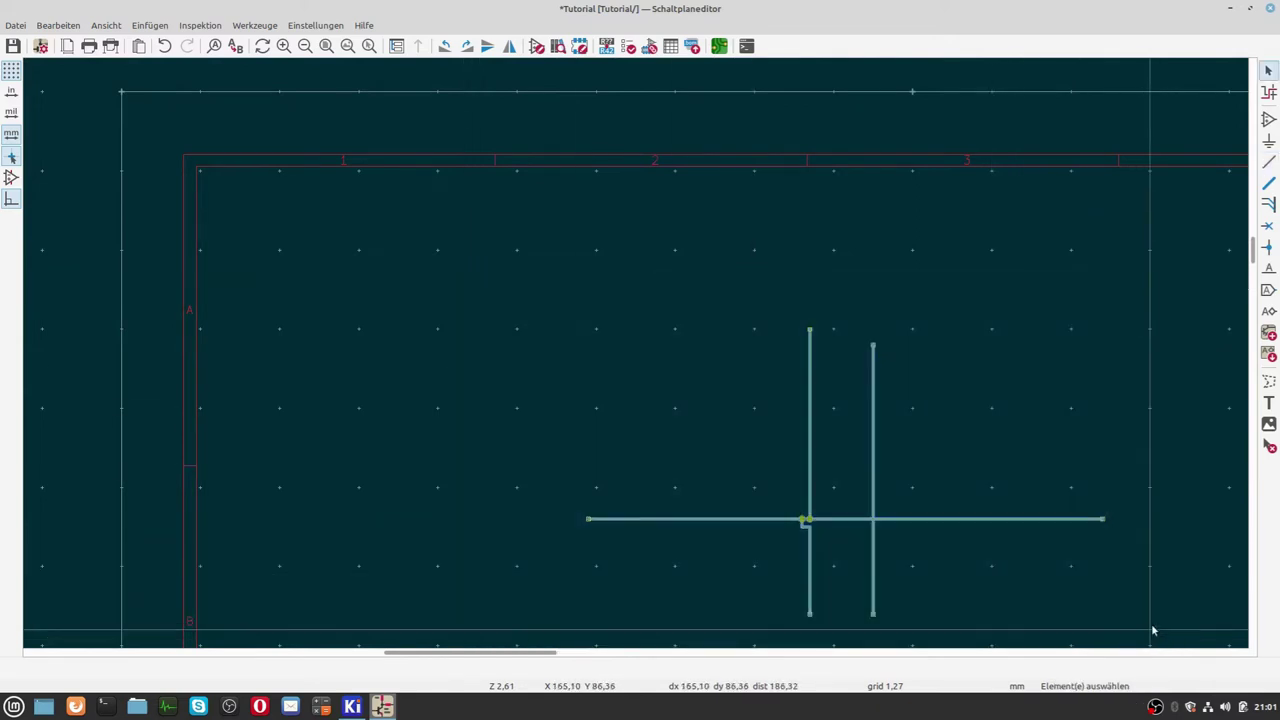
key("Delete")
scroll(636, 360, "down", 2)
scroll(636, 359, "down", 2)
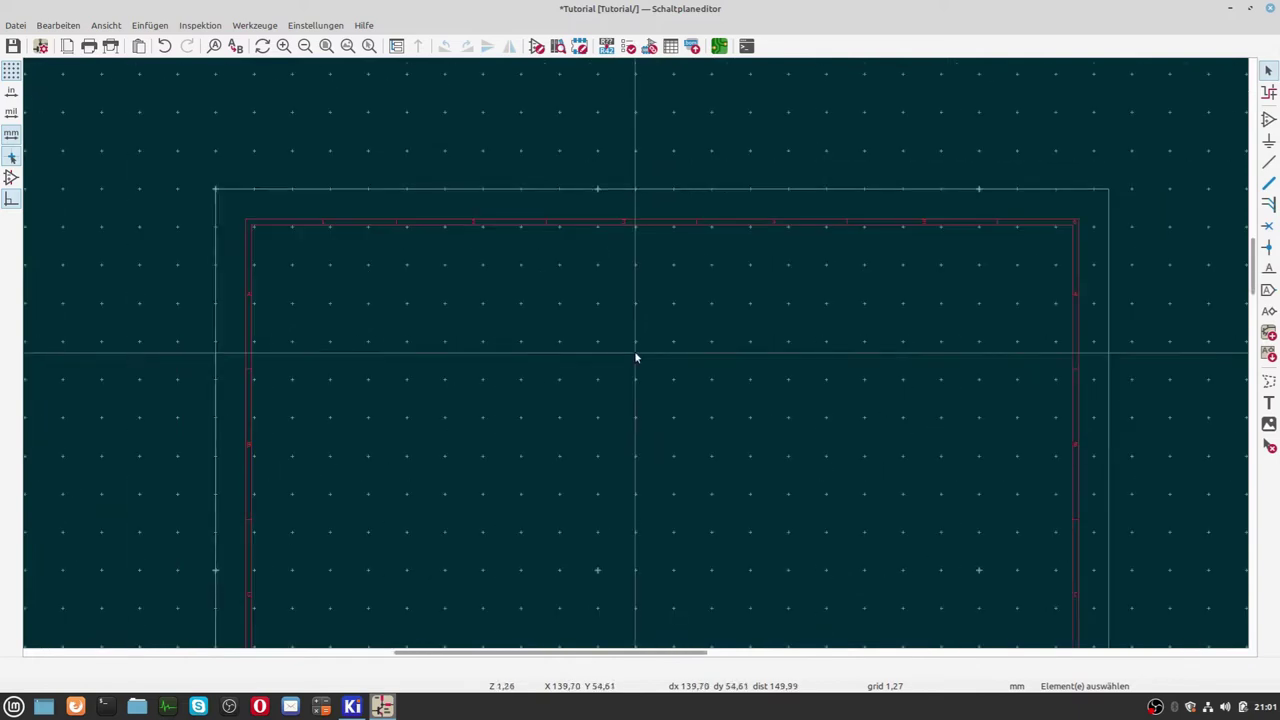
scroll(634, 351, "up", 2)
scroll(620, 320, "down", 2)
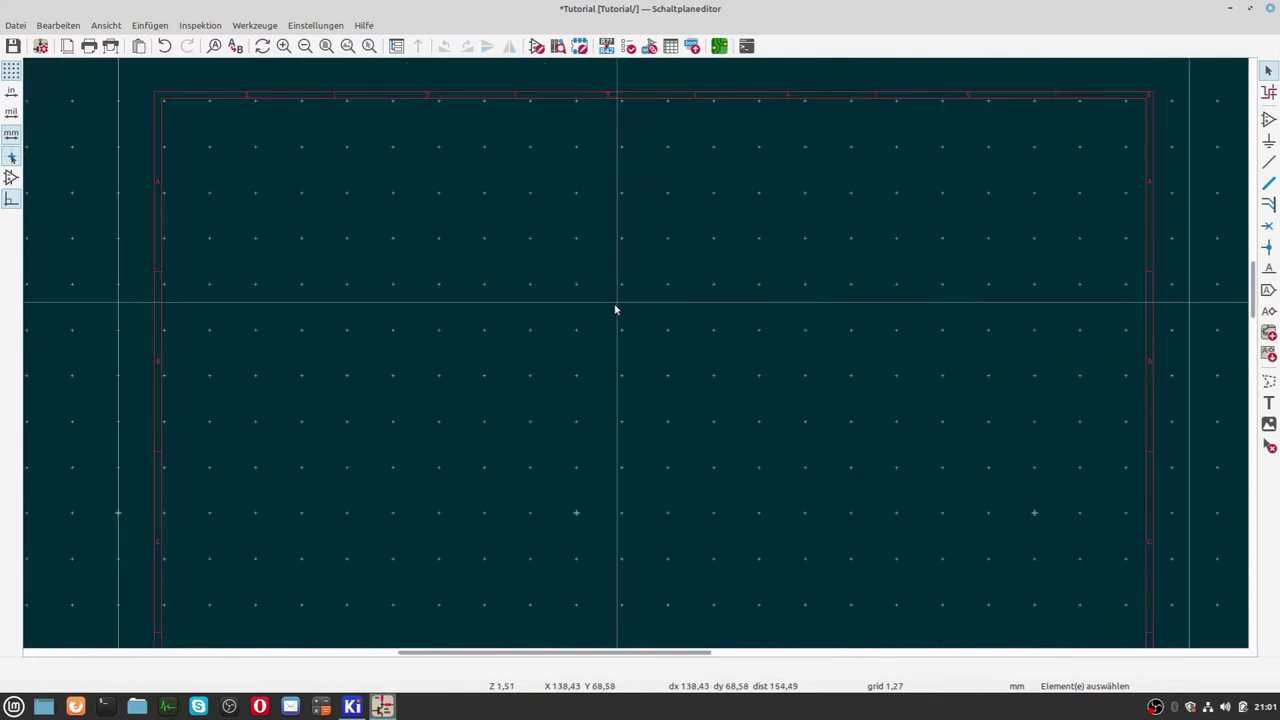
scroll(634, 357, "up", 2)
scroll(636, 357, "up", 1)
scroll(636, 357, "down", 2)
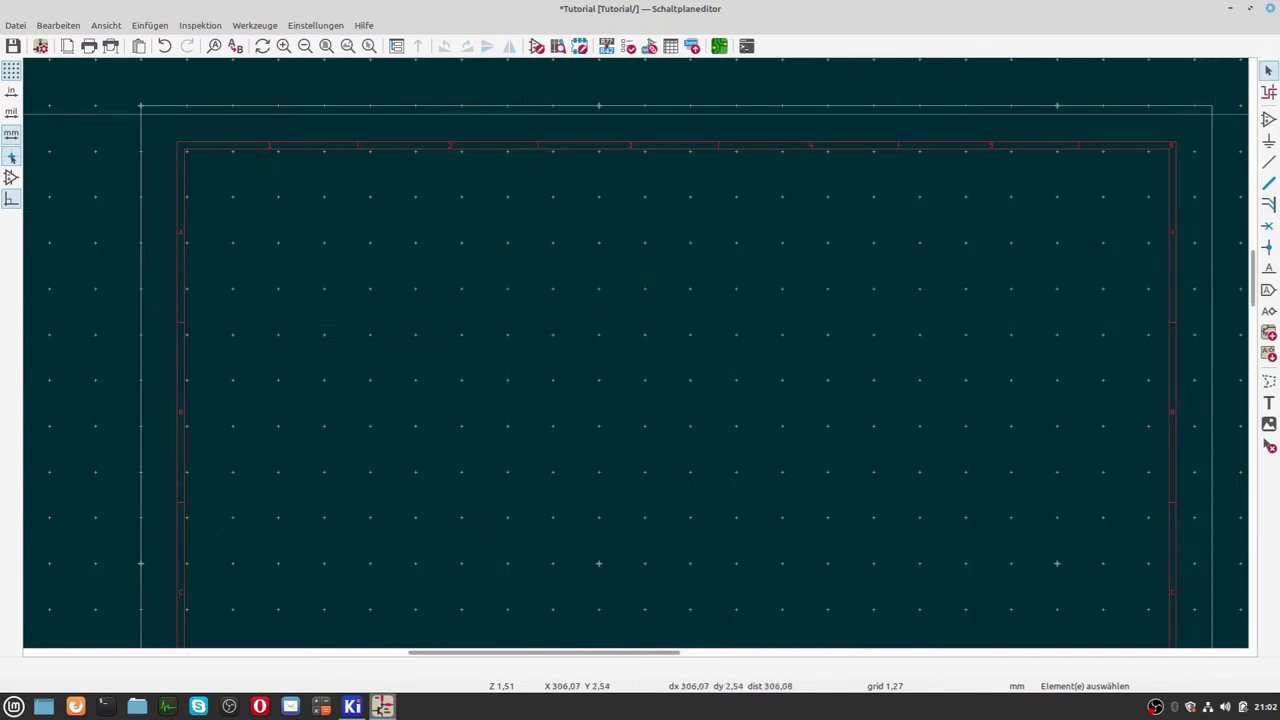
Search for the R symbol, disable repeated copies, and place two resistors side by side.
left_click(1270, 120)
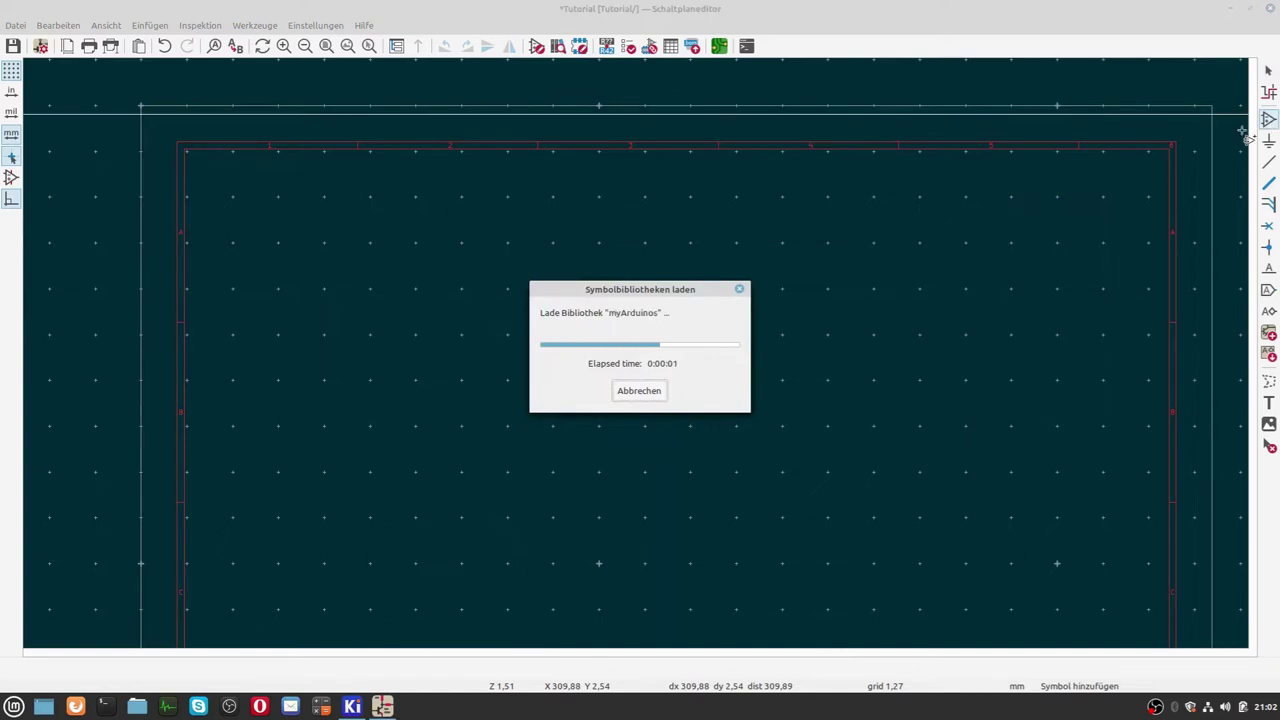
left_click(922, 205)
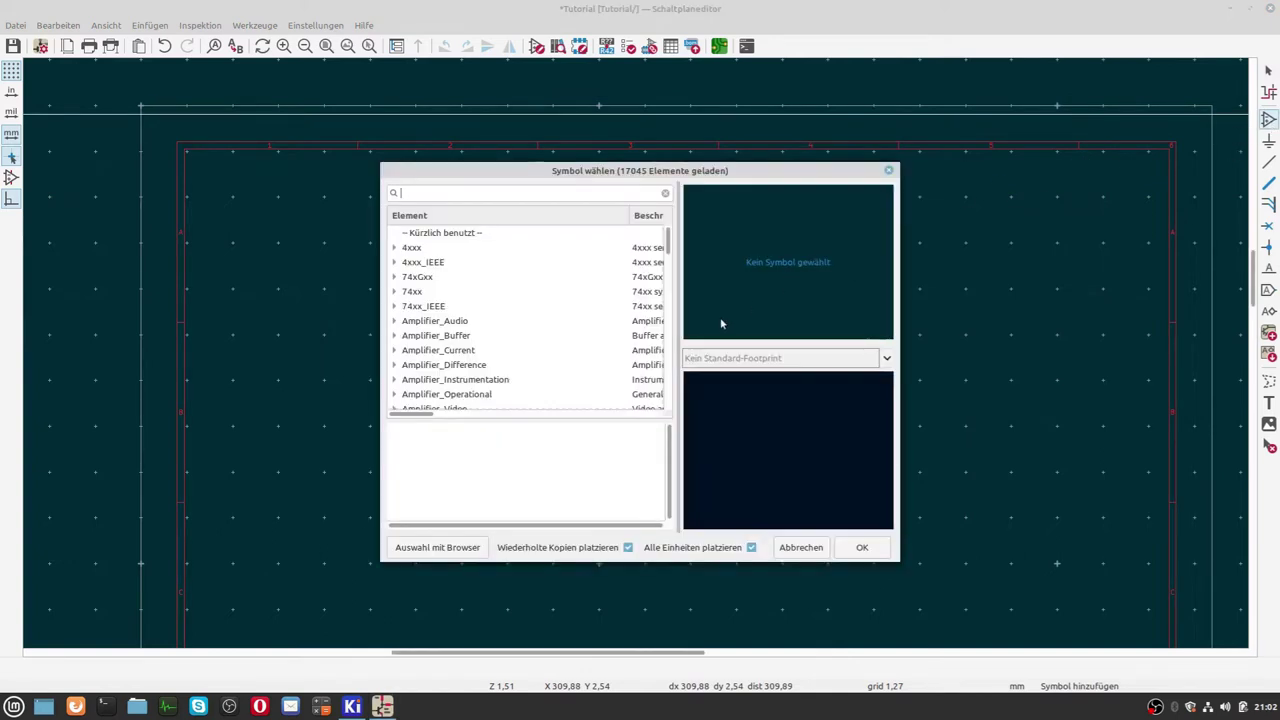
type("r")
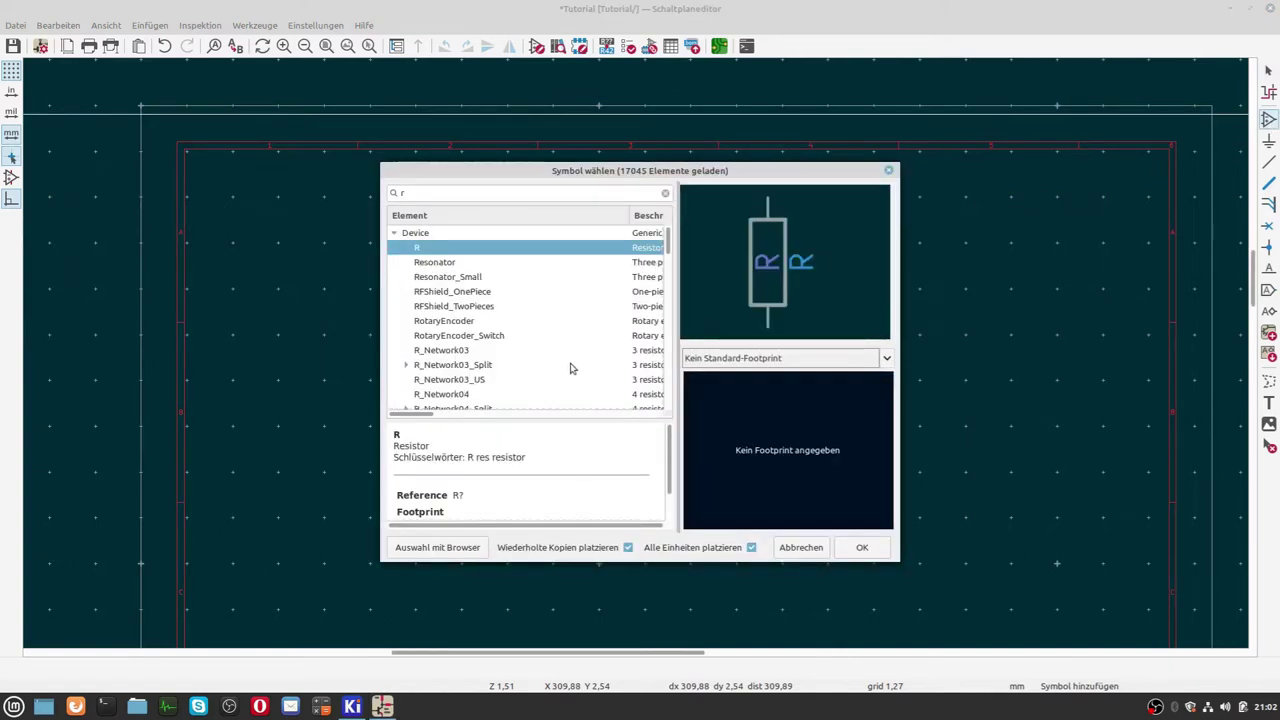
left_click(628, 548)
left_click(853, 550)
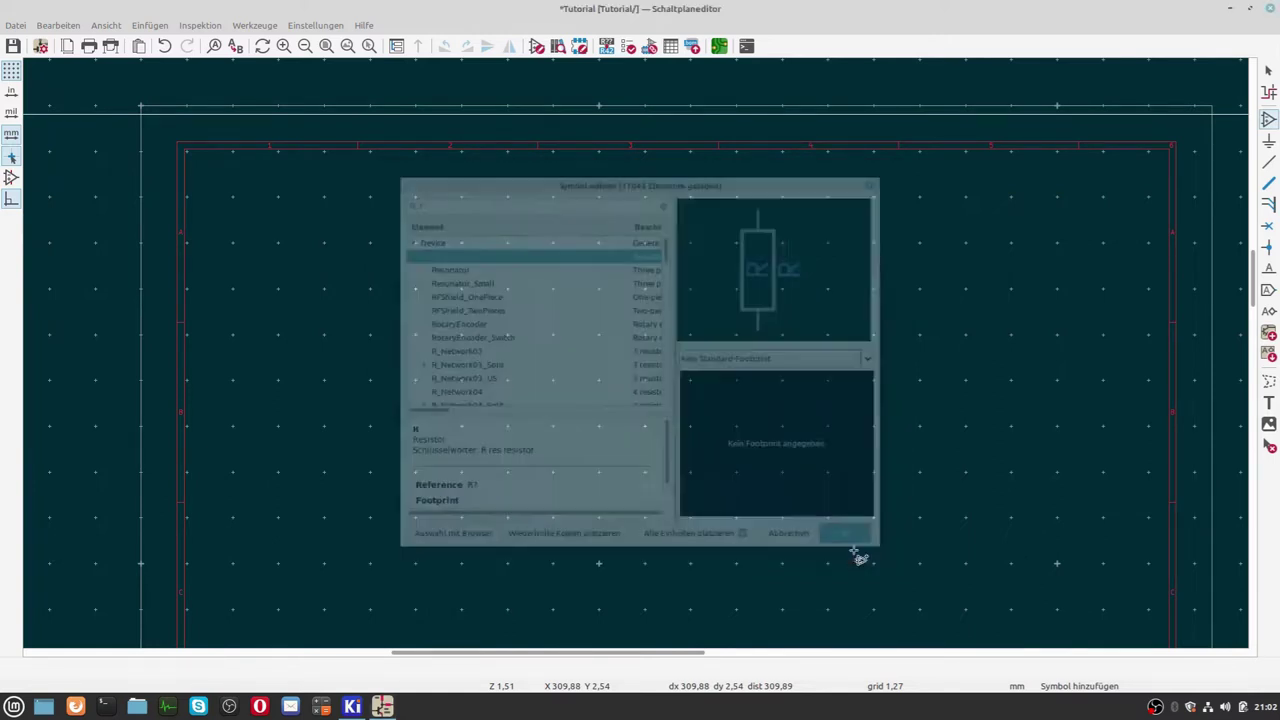
left_click(444, 293)
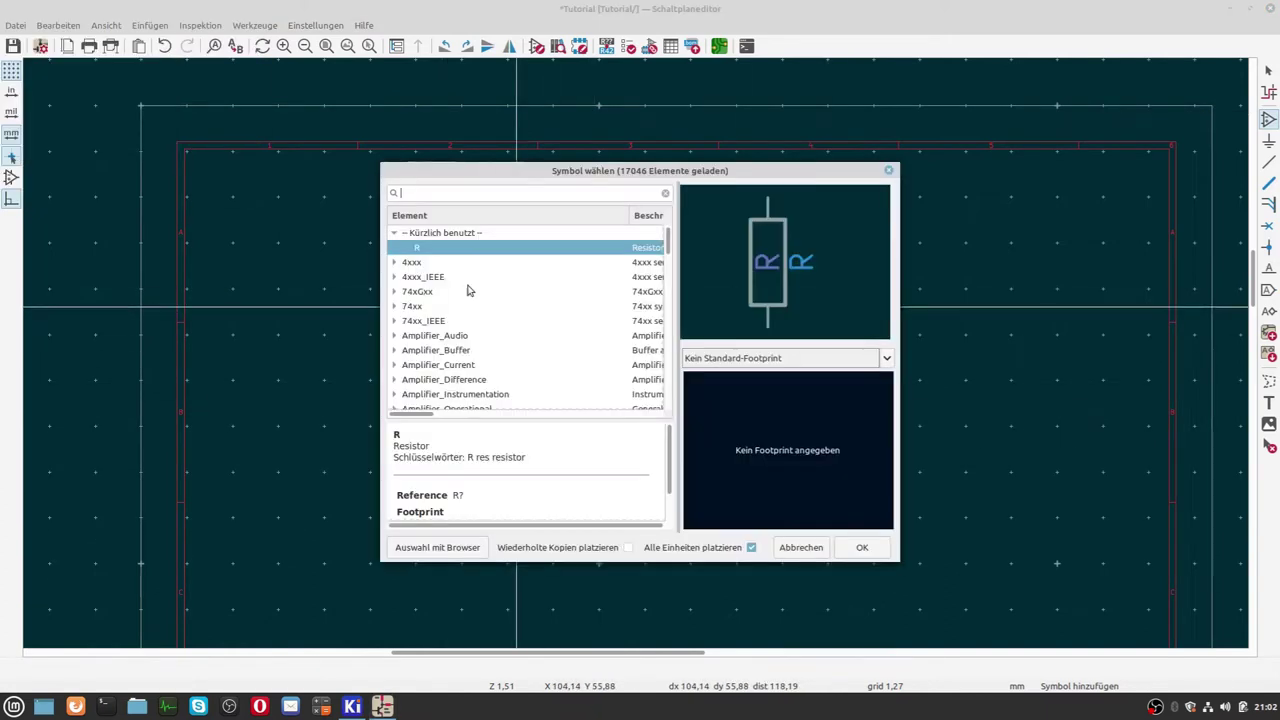
left_click(862, 547)
left_click(494, 290)
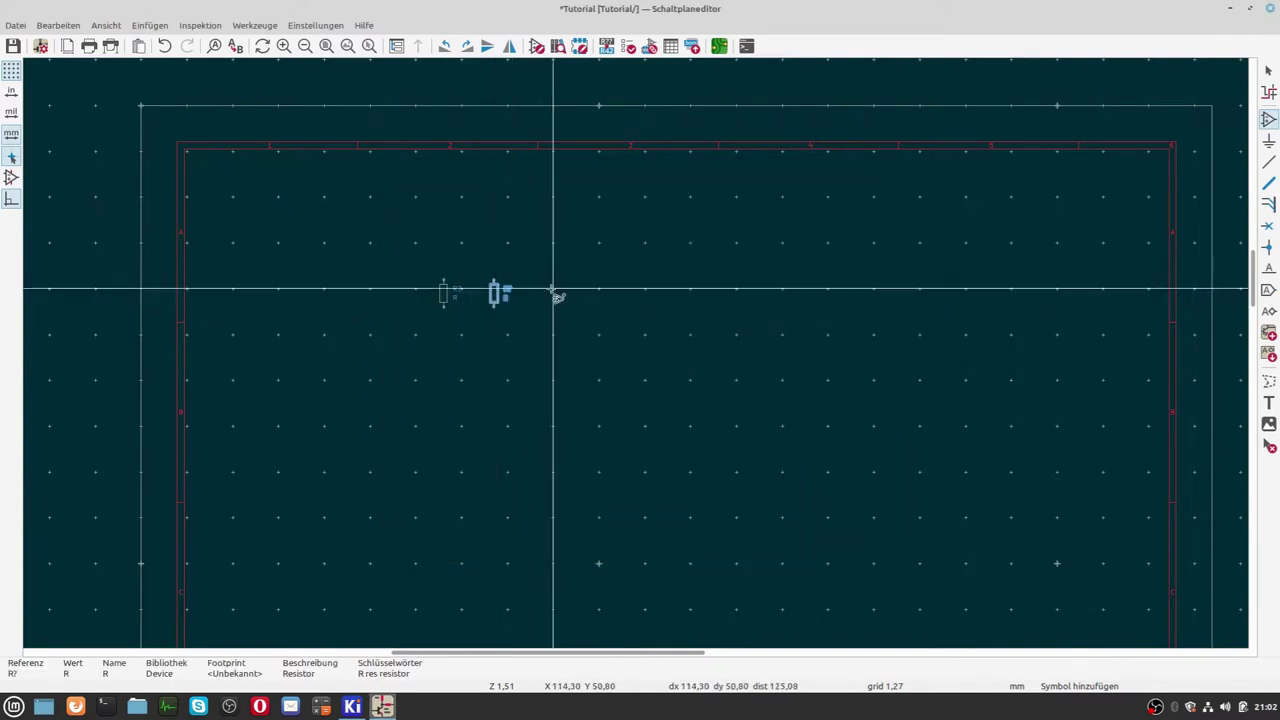
scroll(634, 357, "up", 3)
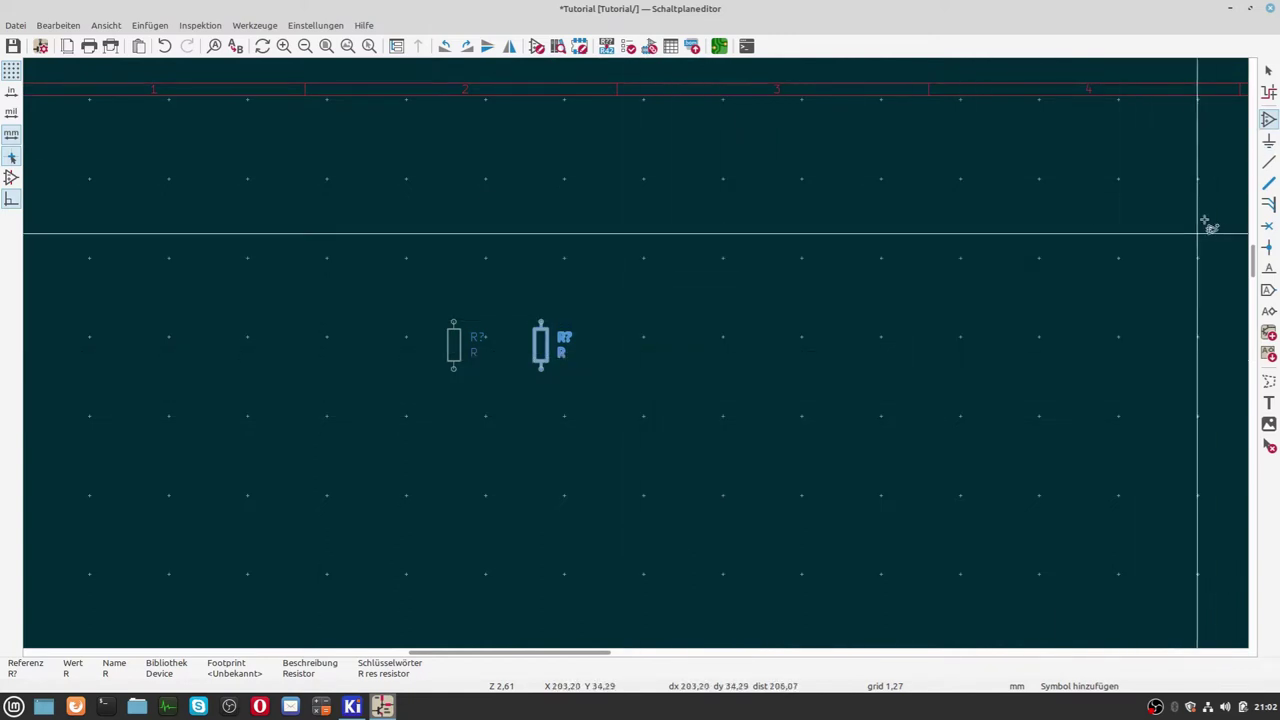
Pick the GND power symbol and place it right of the two resistors.
left_click(1268, 141)
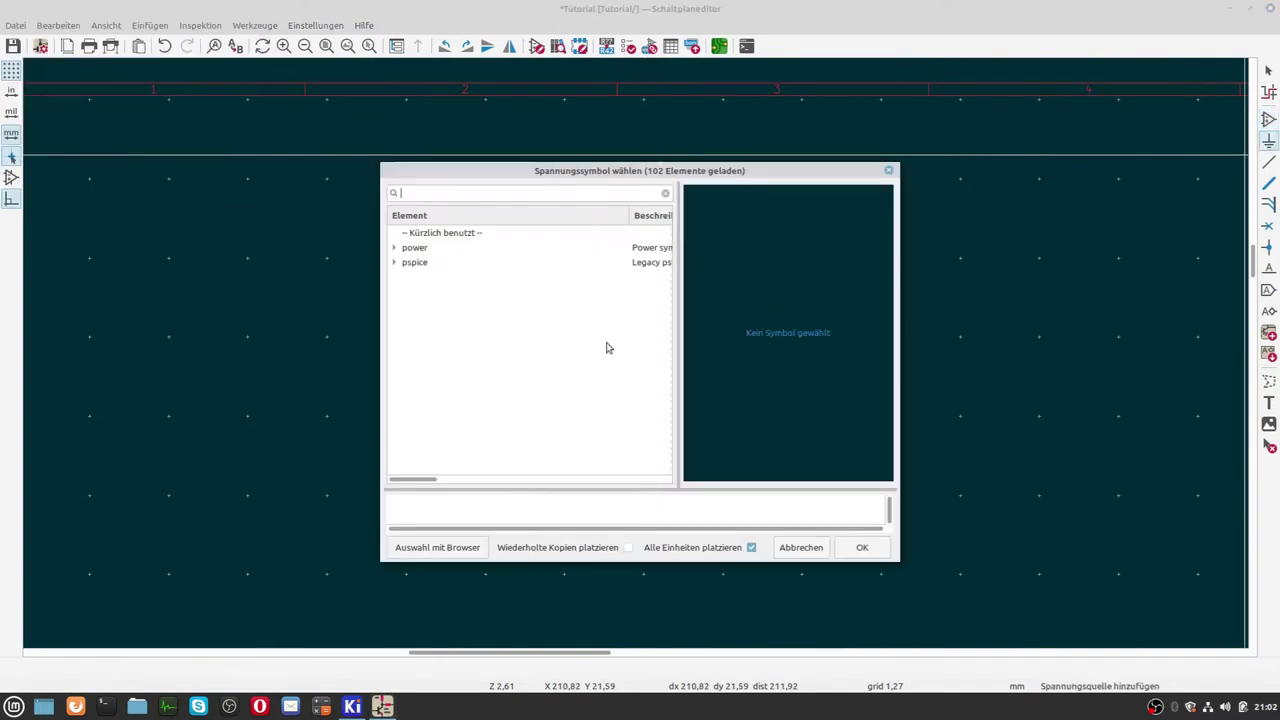
type("gnd")
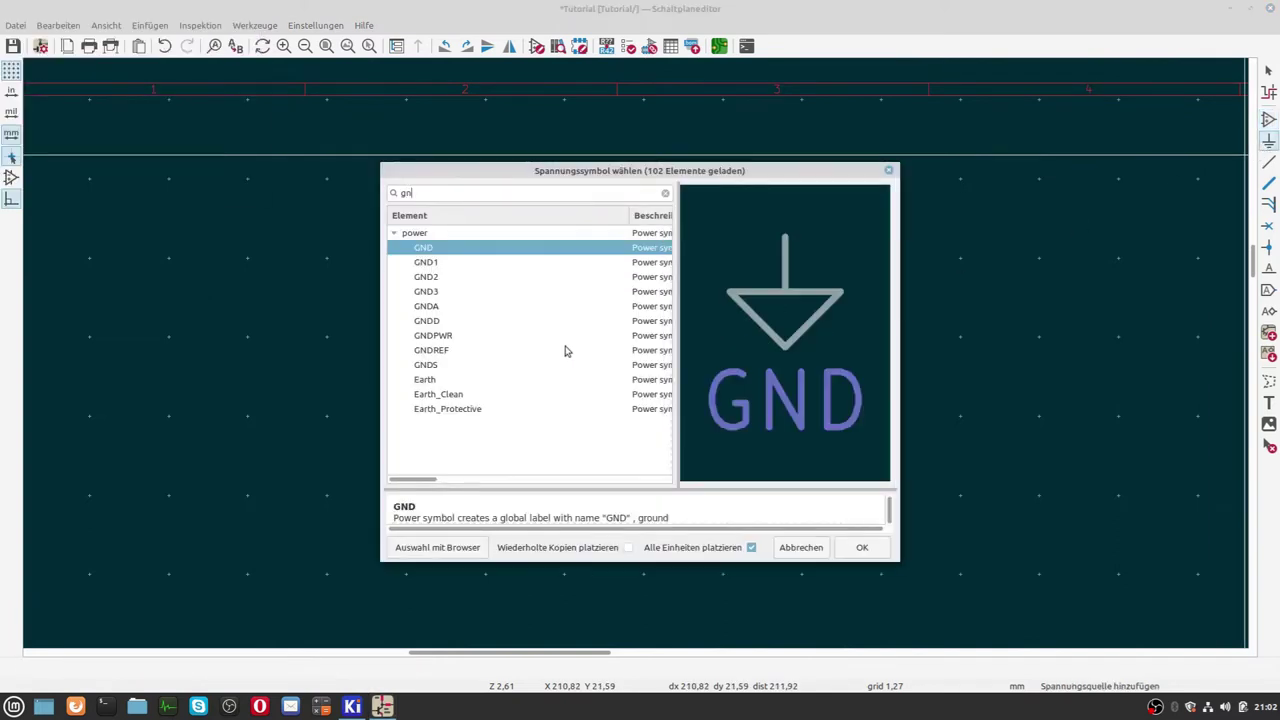
left_click(862, 546)
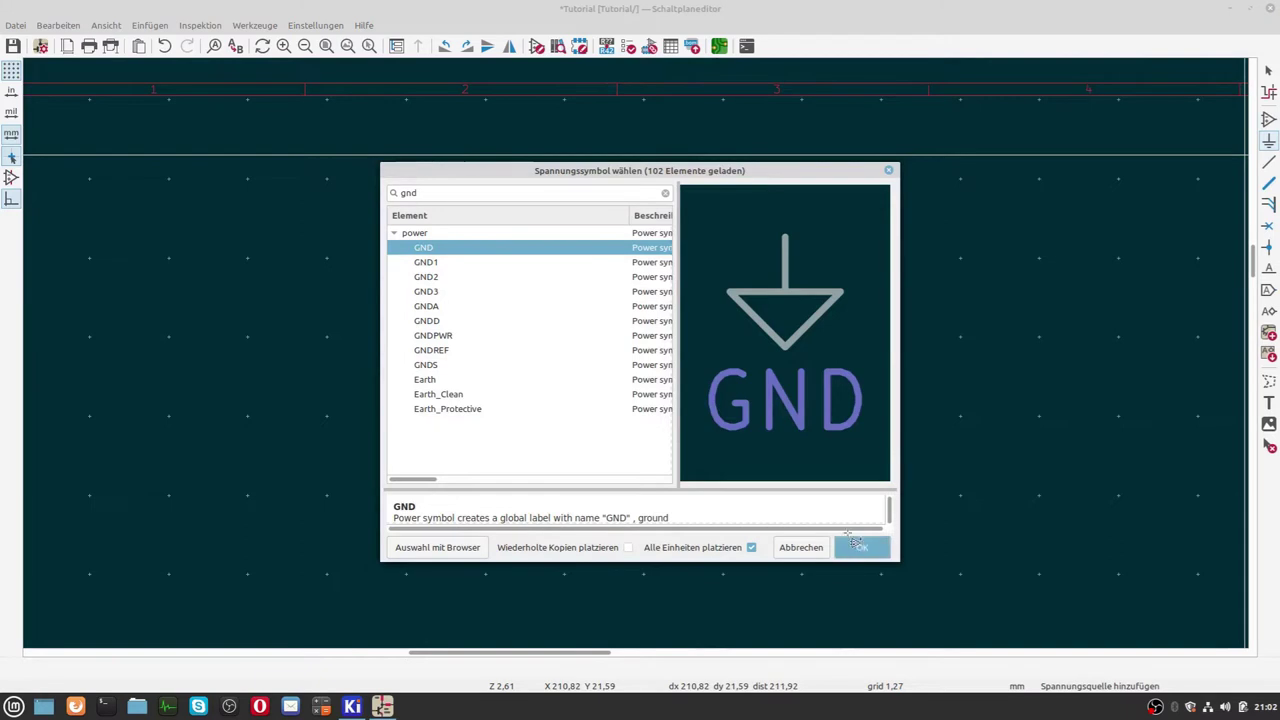
left_click(651, 355)
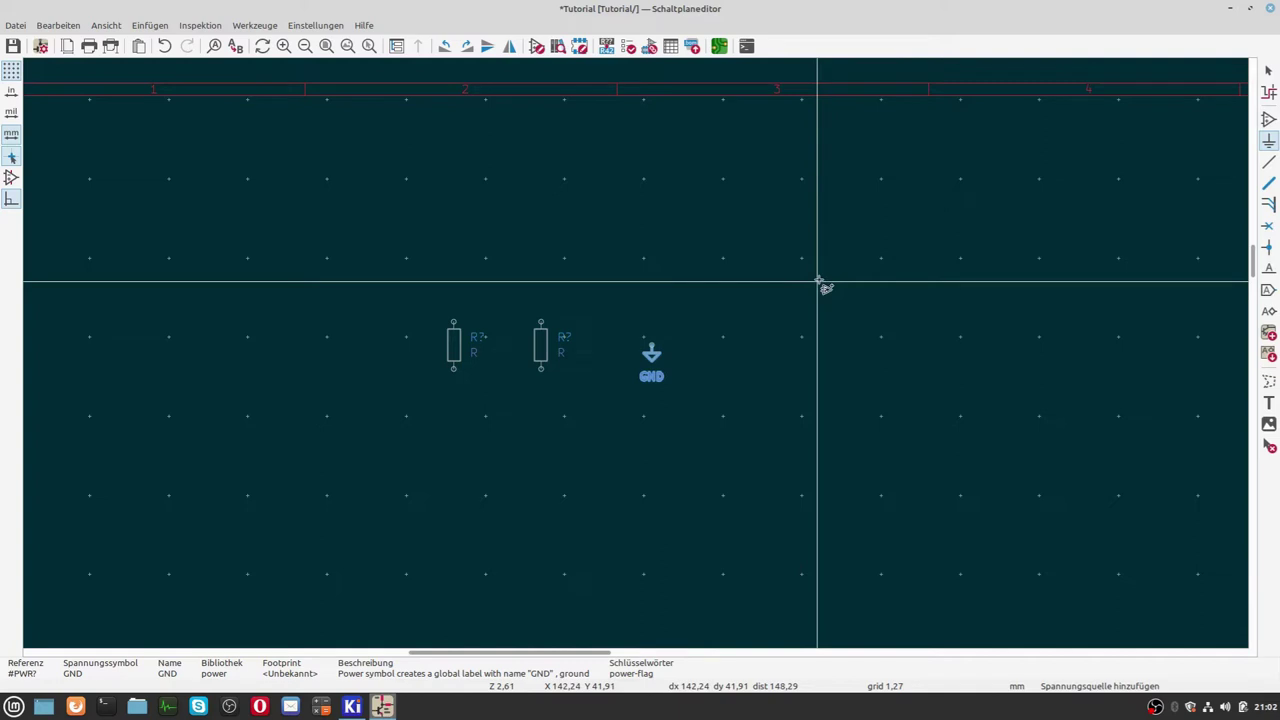
key("Escape")
Box-select both resistors and GND, delete them, and save Tutorial.kicad_sch.
left_click_drag(322, 265, 722, 442)
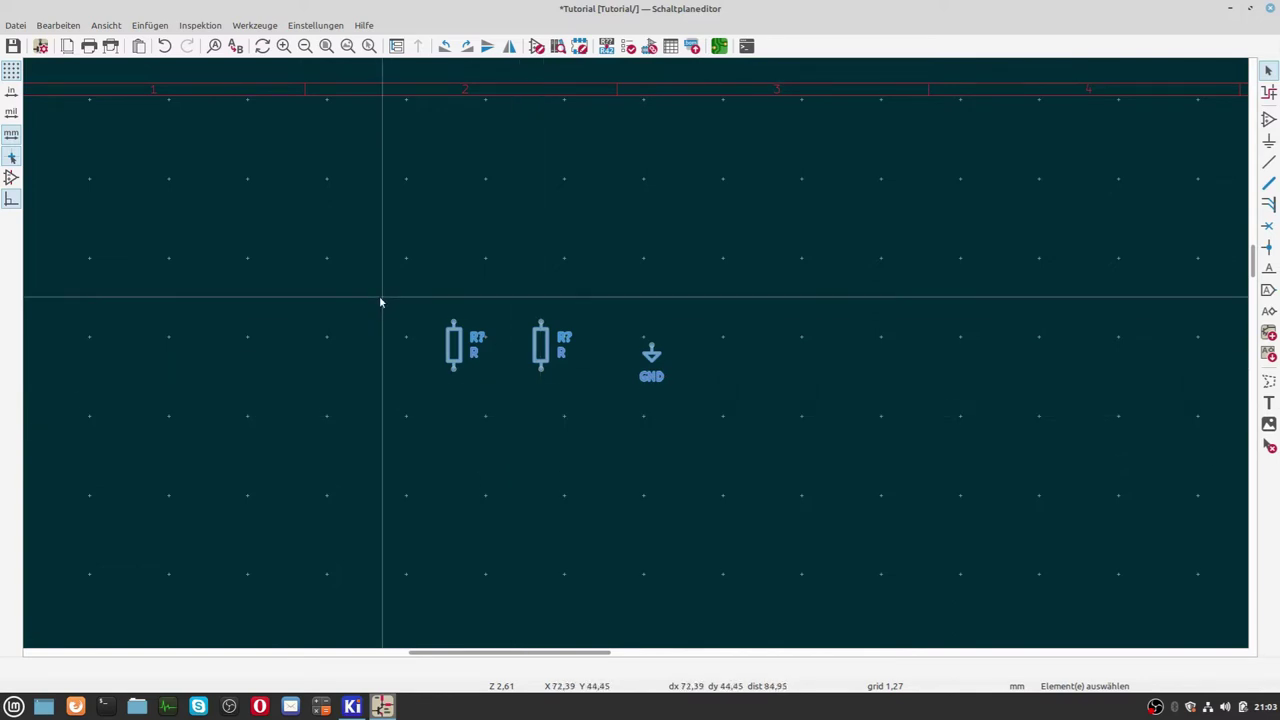
left_click_drag(380, 290, 740, 434)
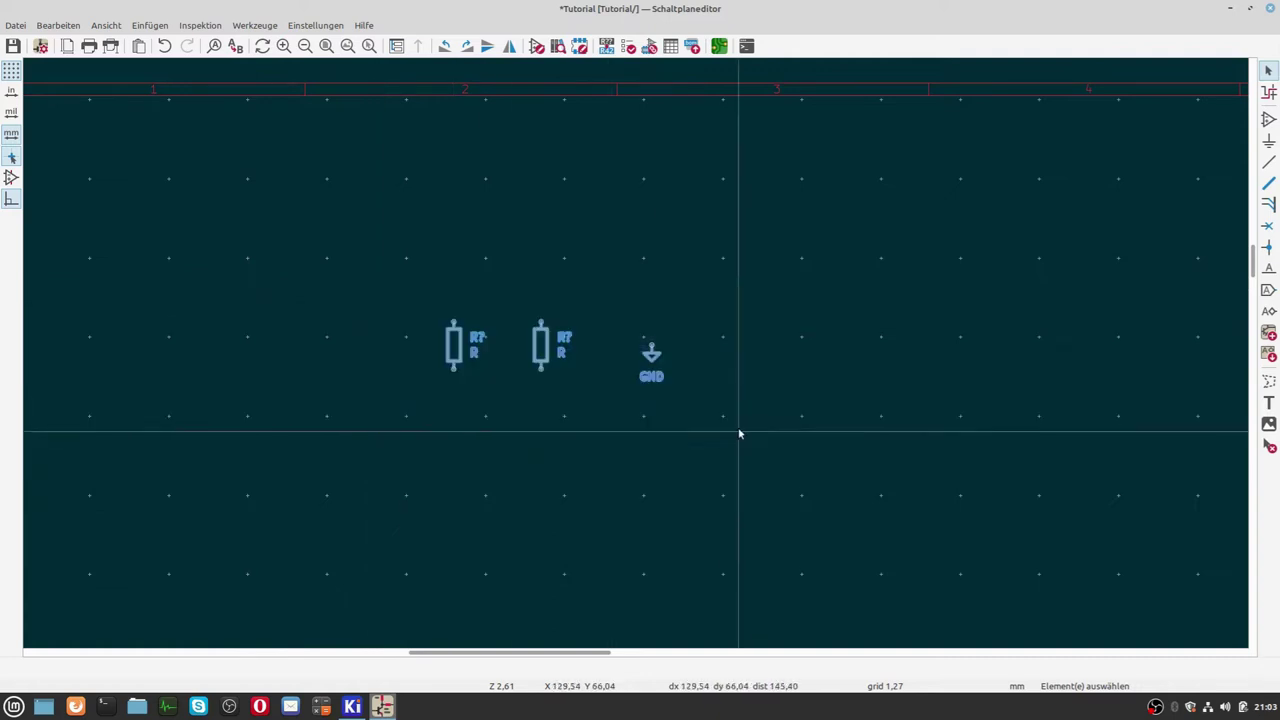
key("Delete")
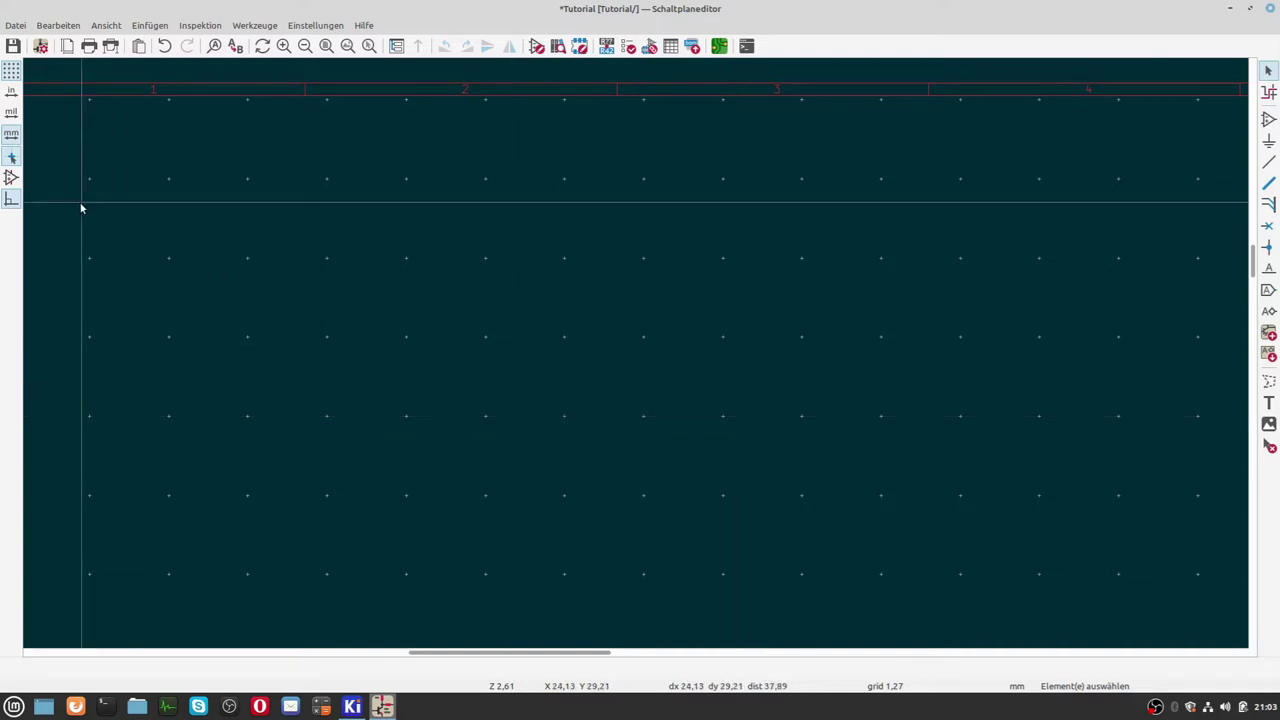
left_click(12, 46)
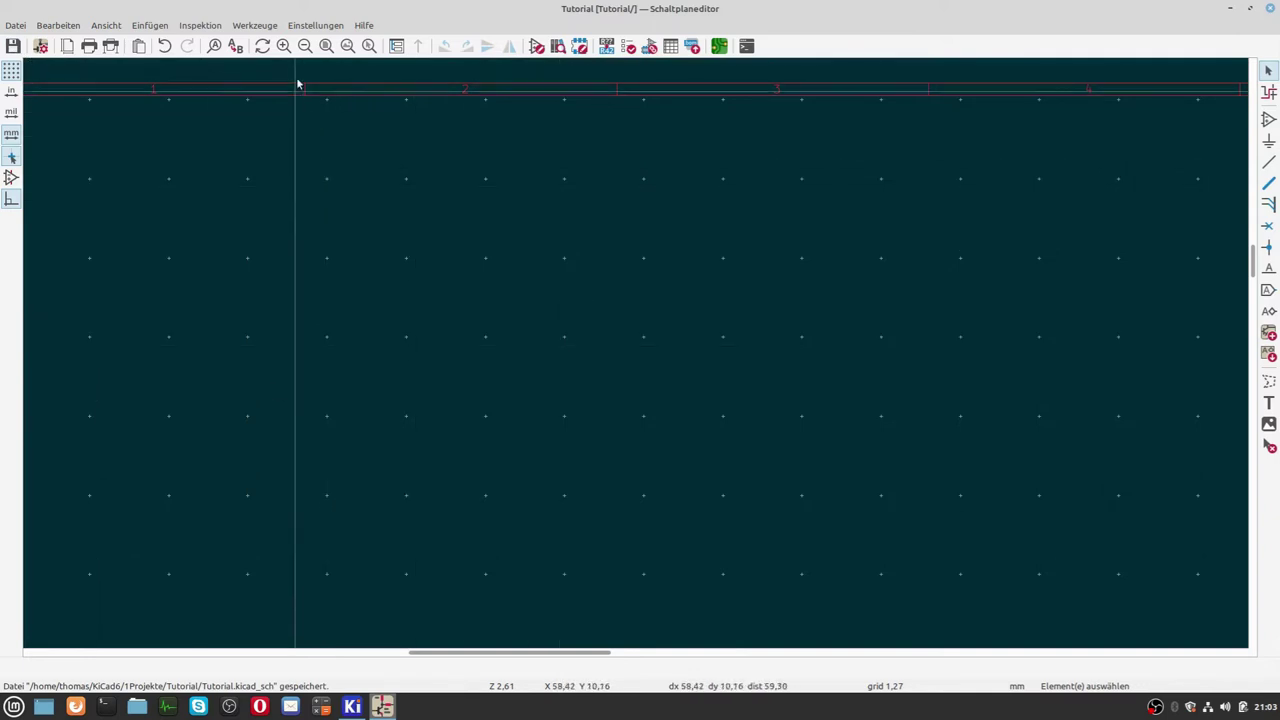
Look over the global symbol library table, then close the schematic editor.
left_click(309, 28)
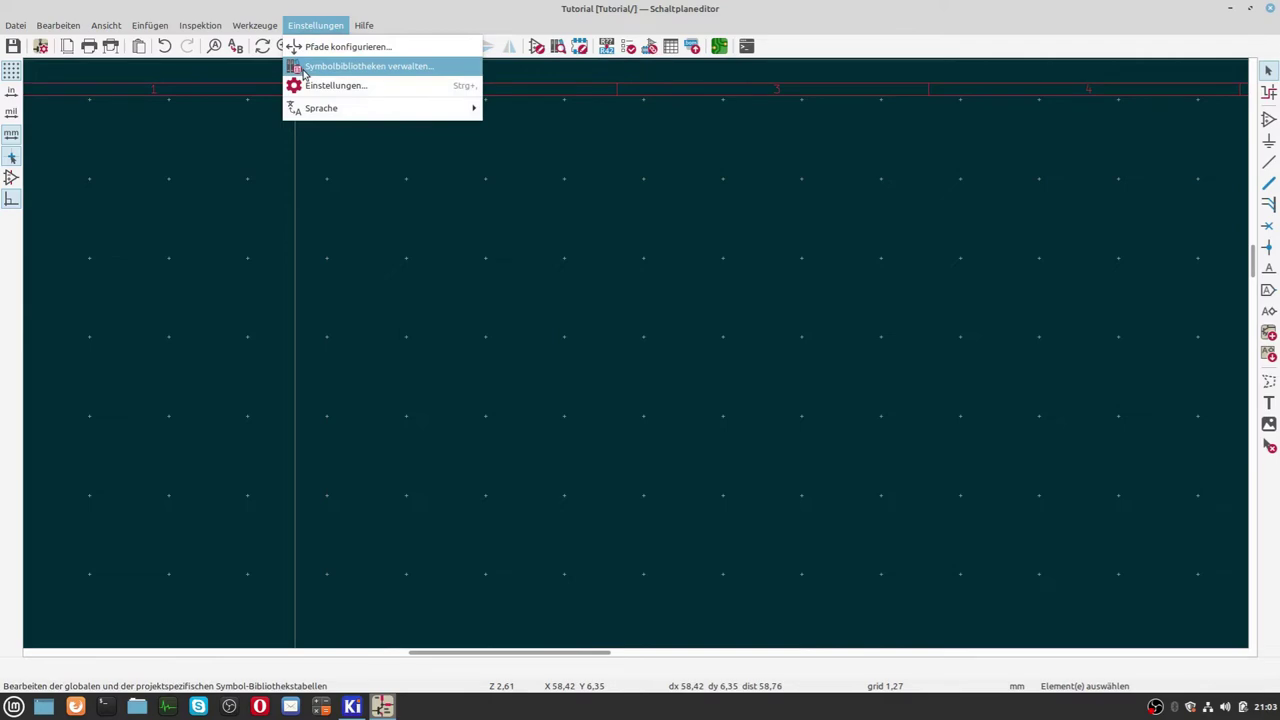
left_click(306, 66)
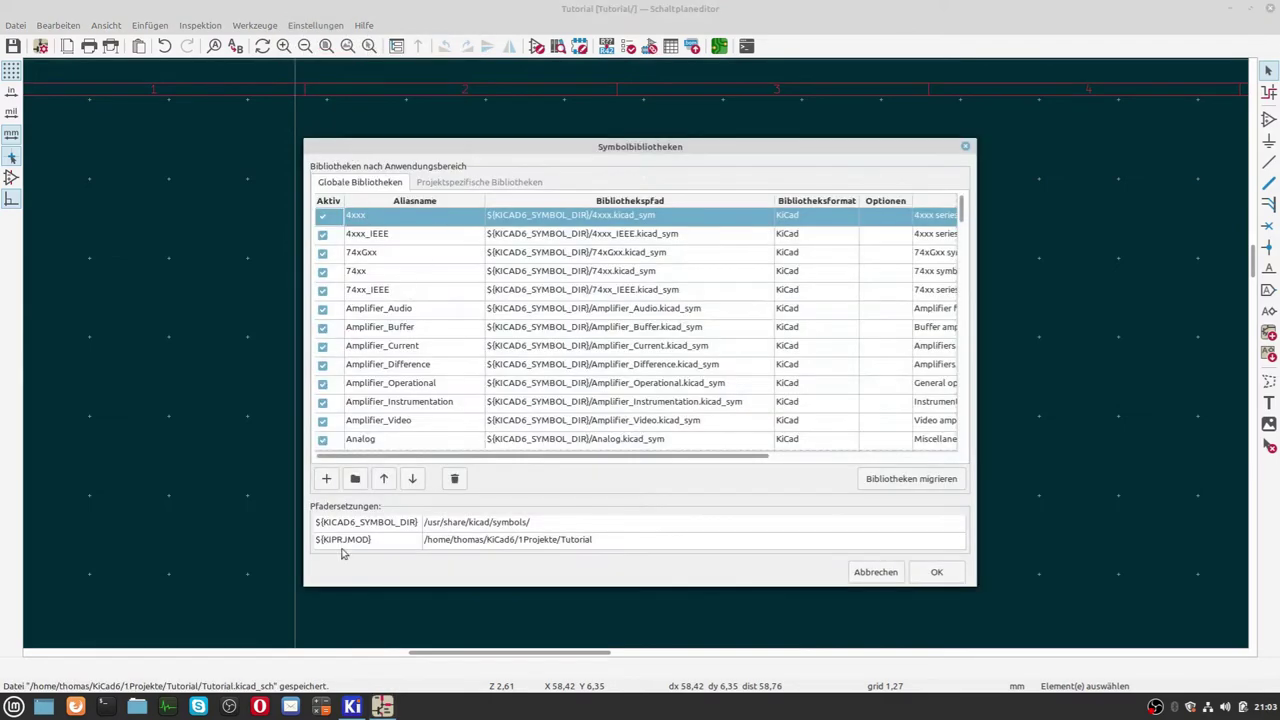
left_click(875, 572)
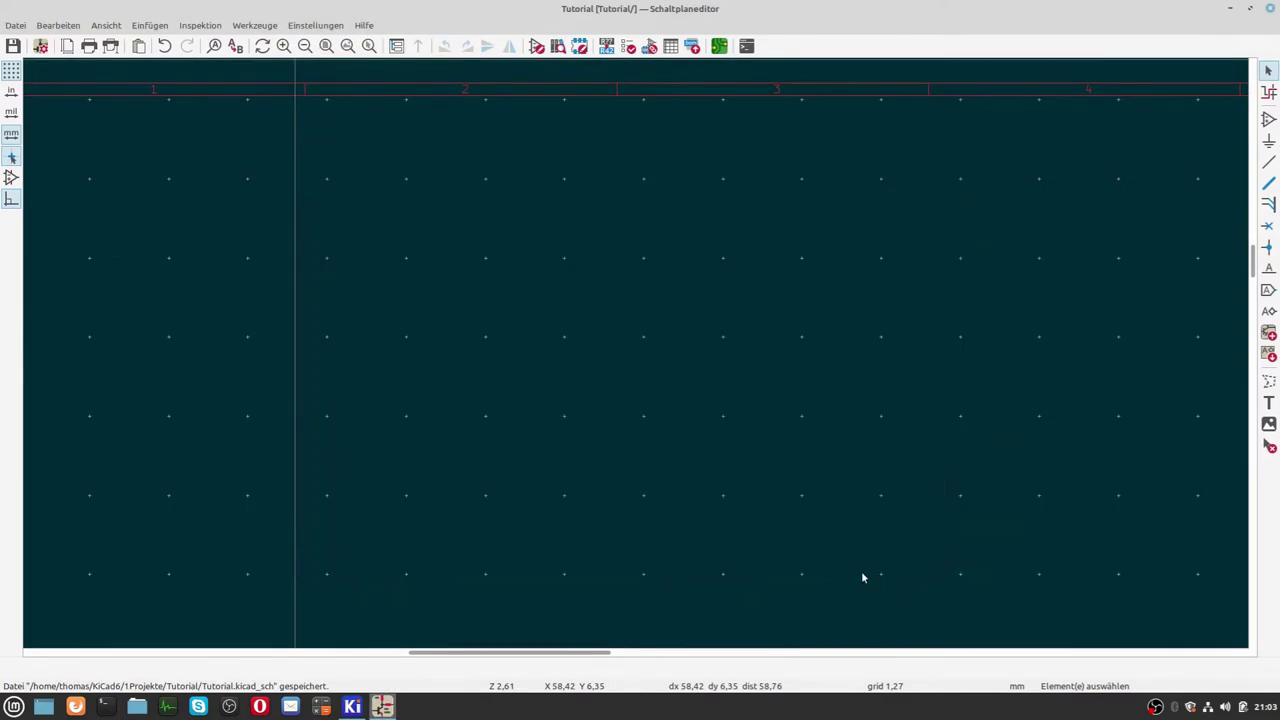
left_click(1270, 9)
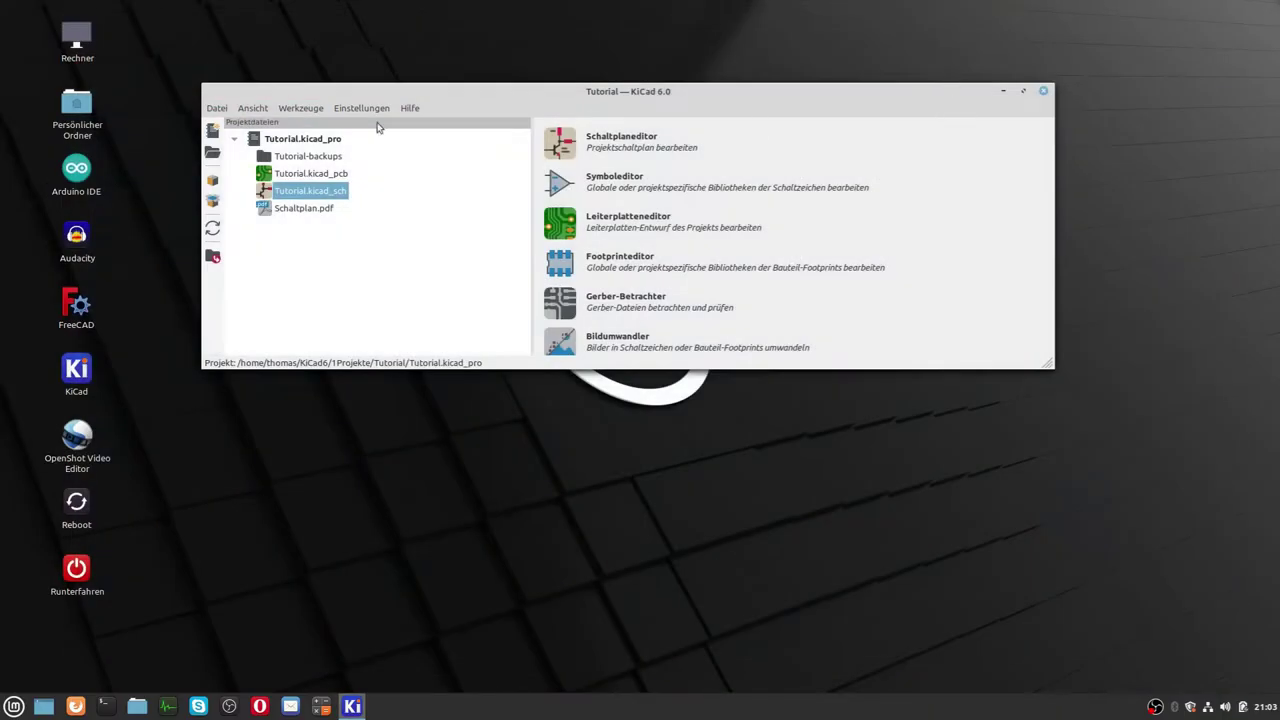
Quit KiCad via Datei > Beenden, relaunch it, and reopen the Tutorial schematic.
left_click(218, 109)
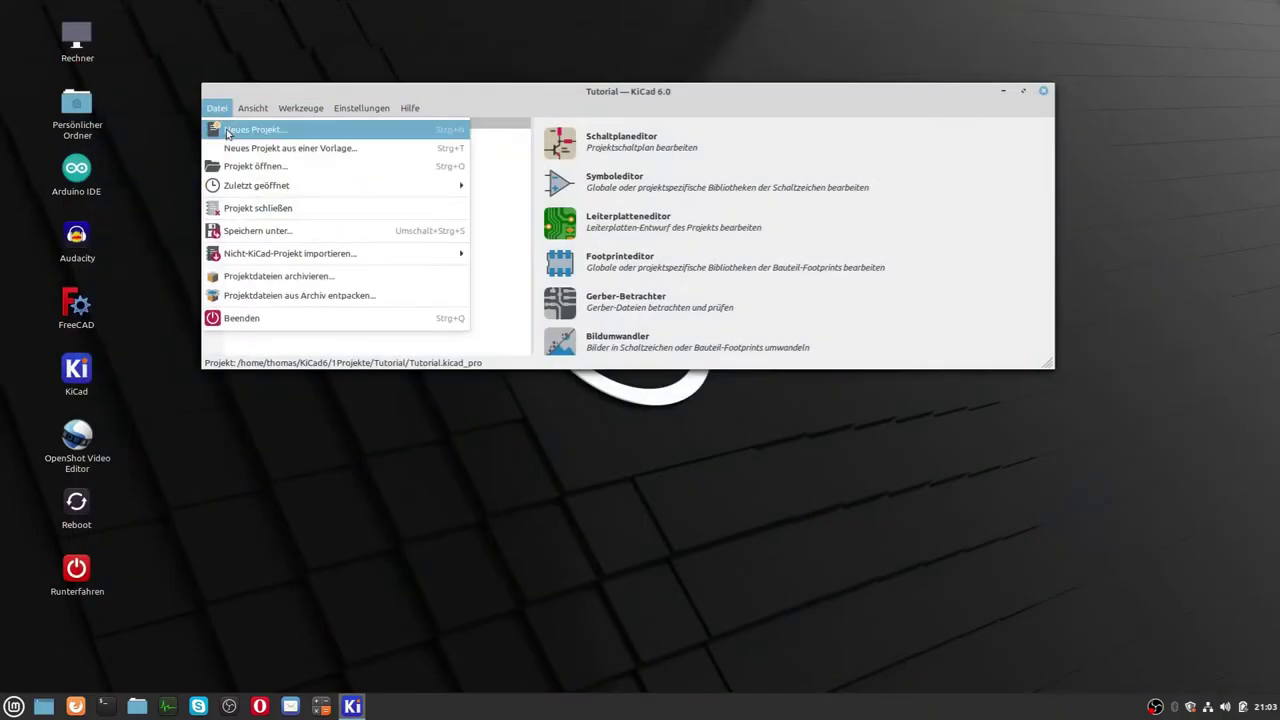
left_click(251, 320)
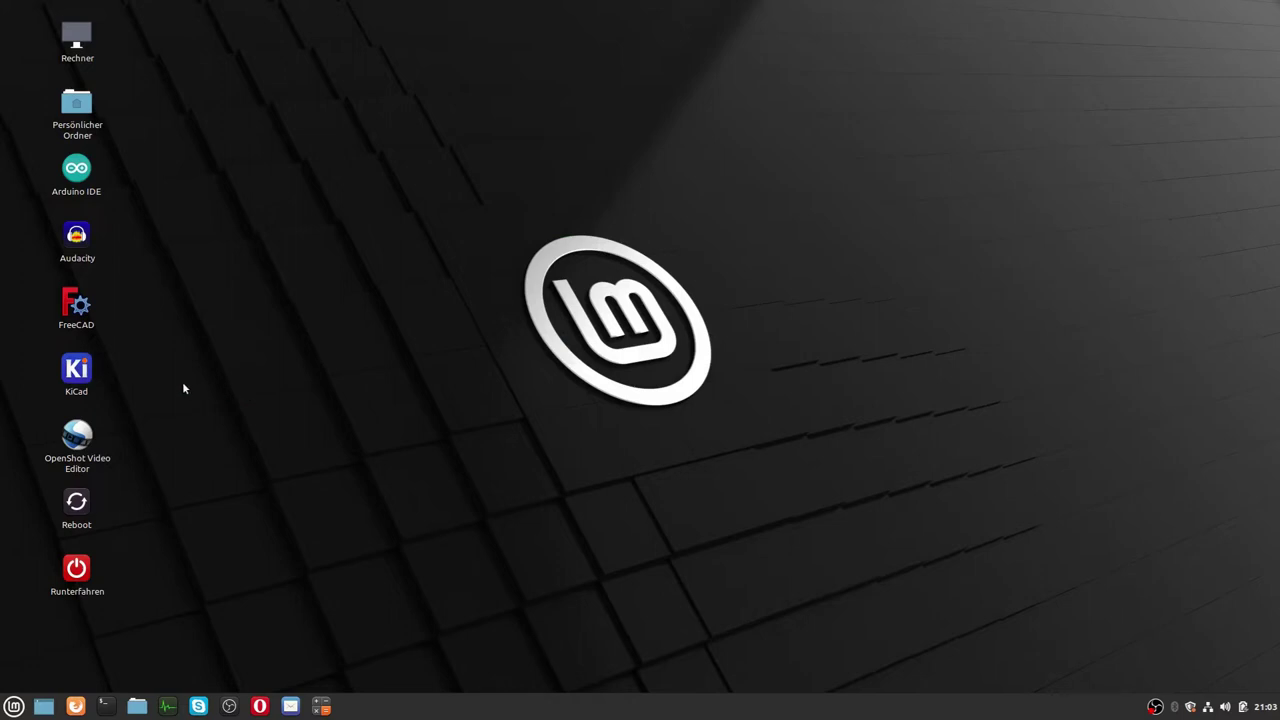
double_click(78, 373)
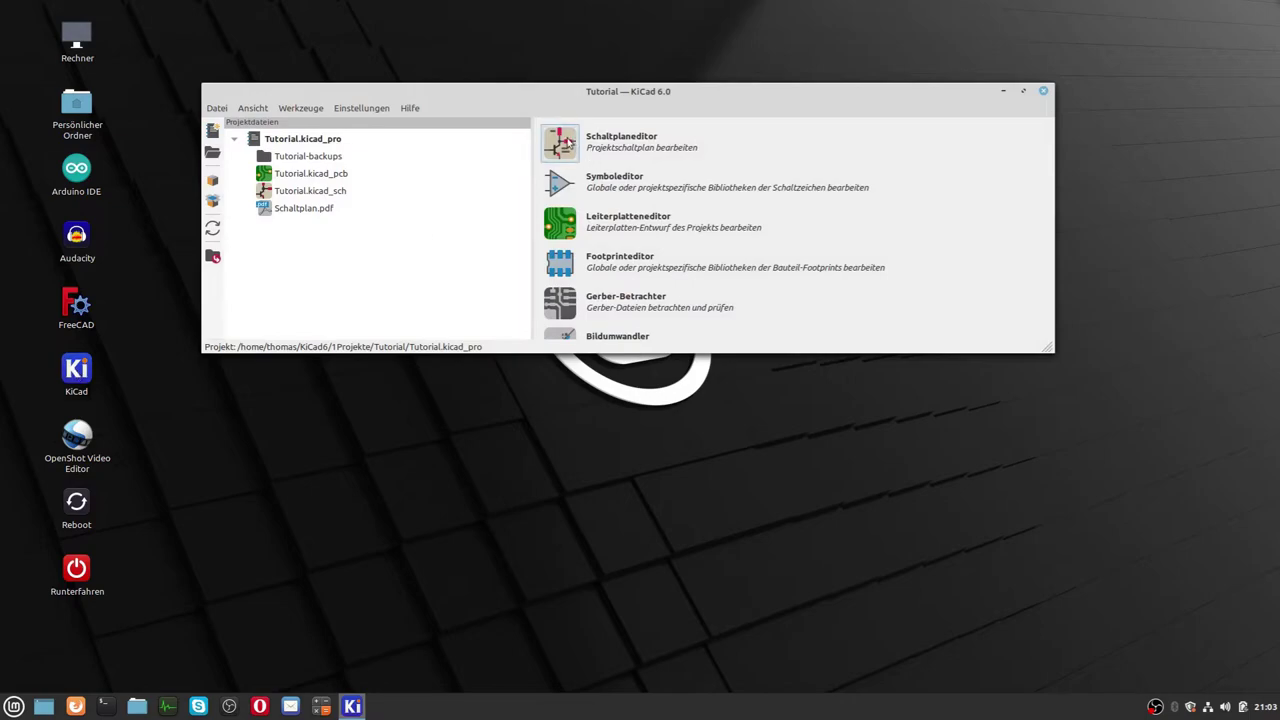
left_click(560, 146)
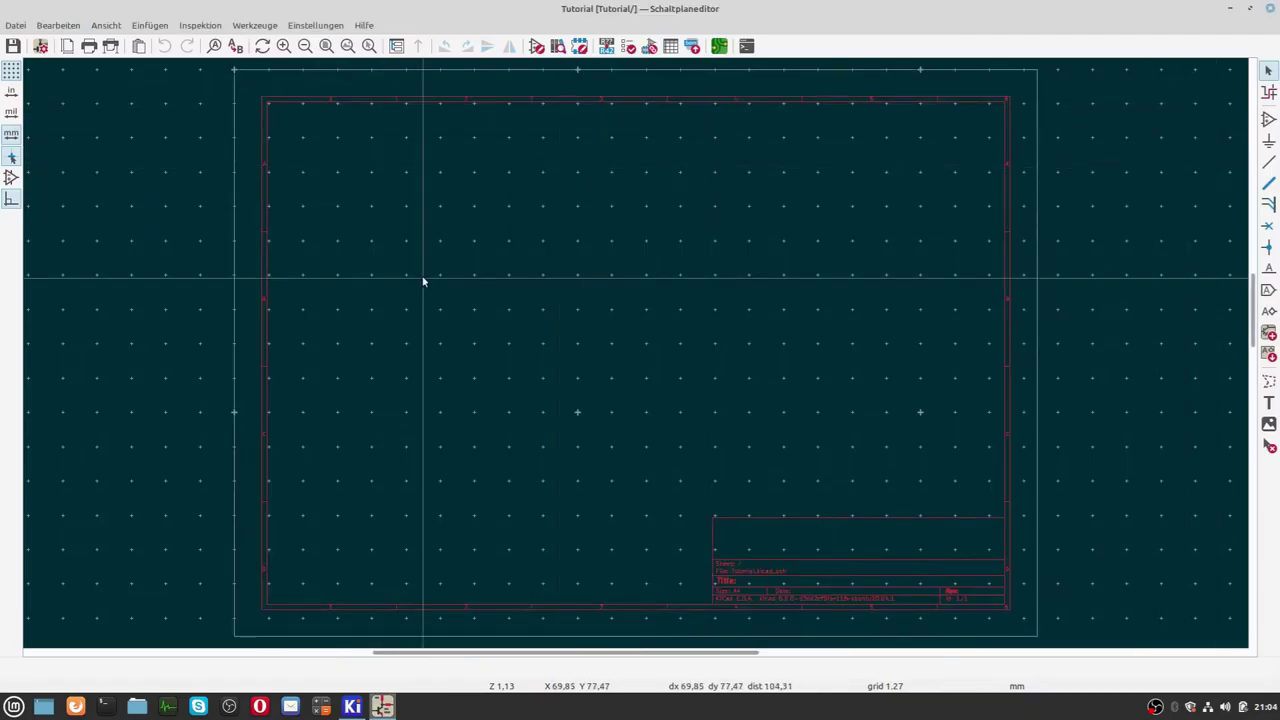
left_click(1269, 120)
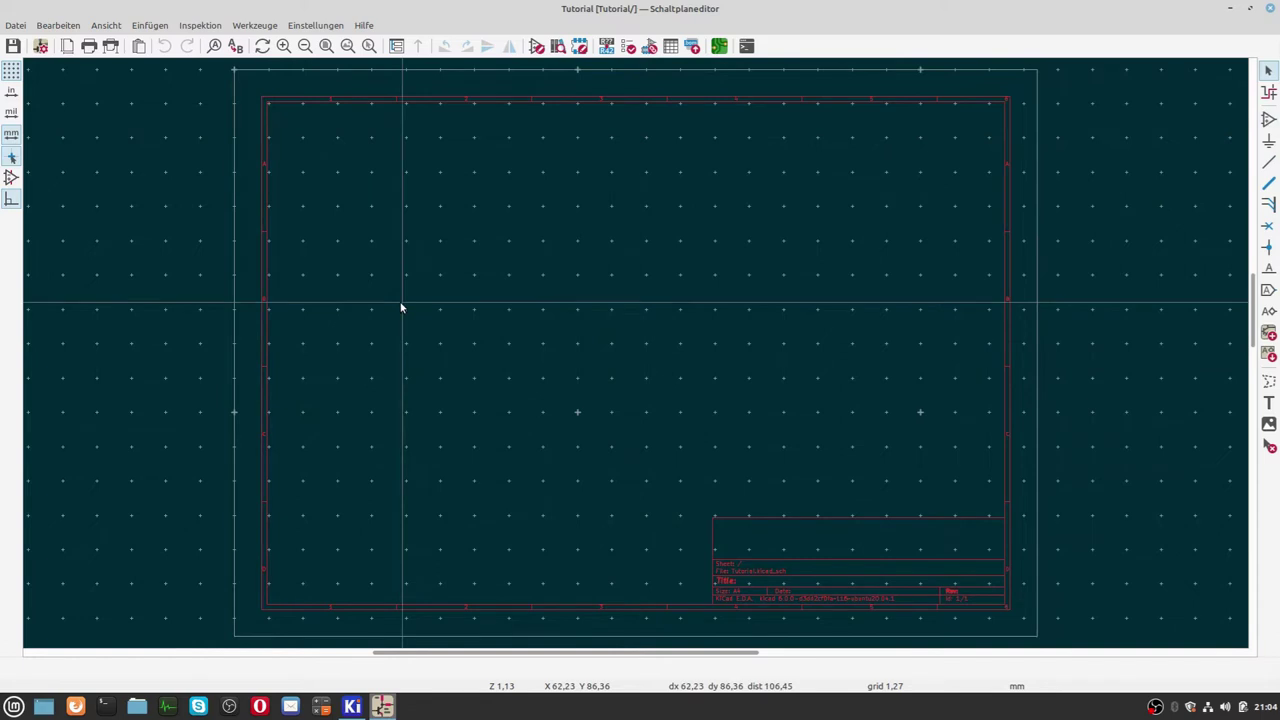
key("a")
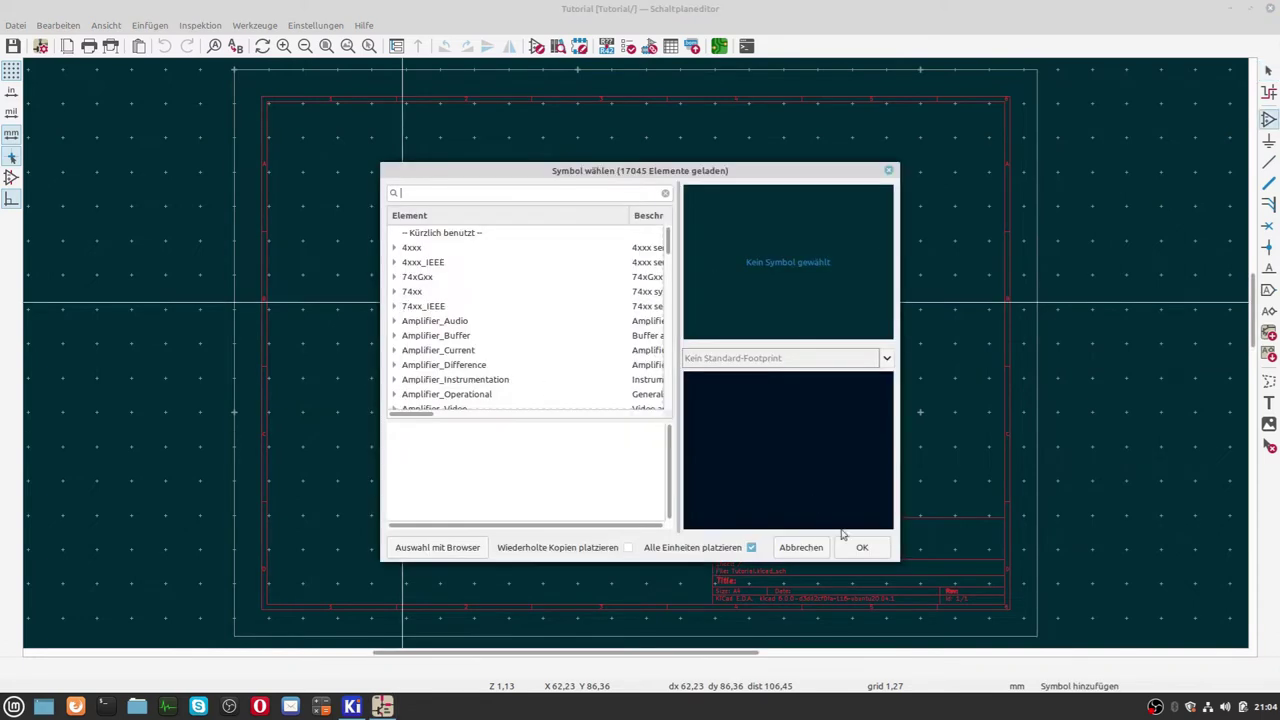
left_click(812, 548)
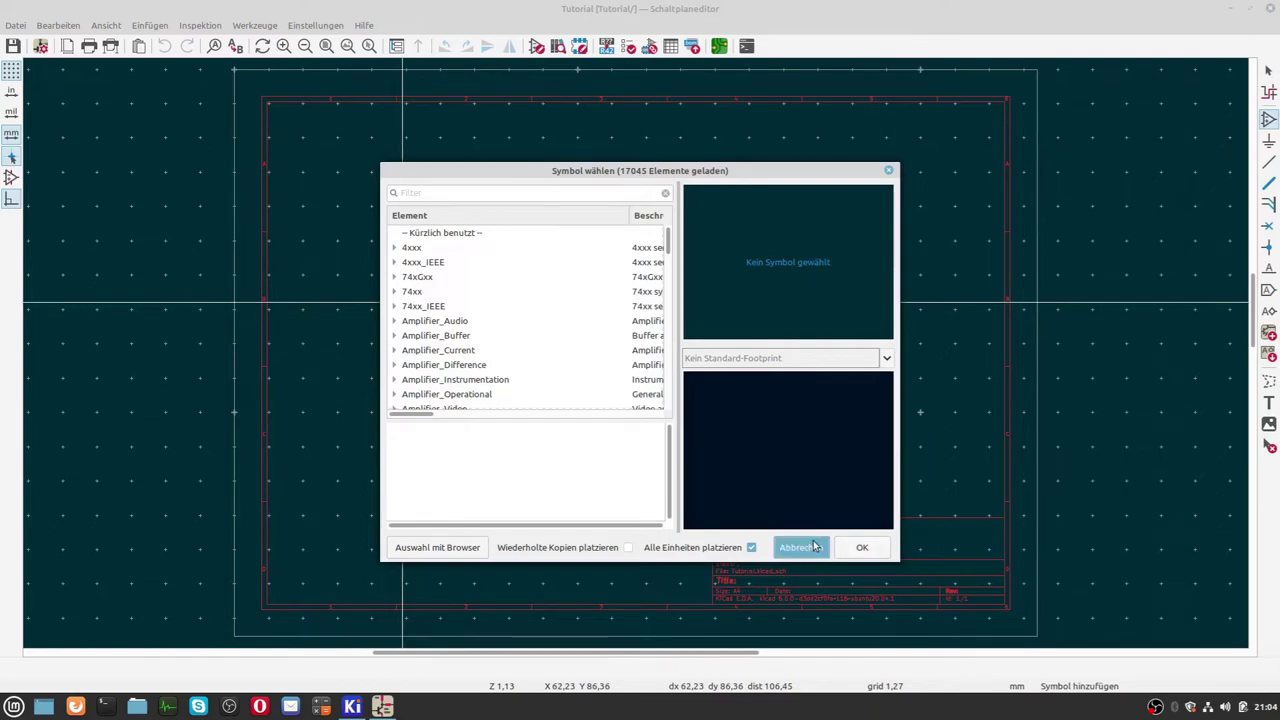
Open the global symbol library table (Symbolbibliotheken verwalten) and browse its list.
left_click(330, 26)
left_click(350, 66)
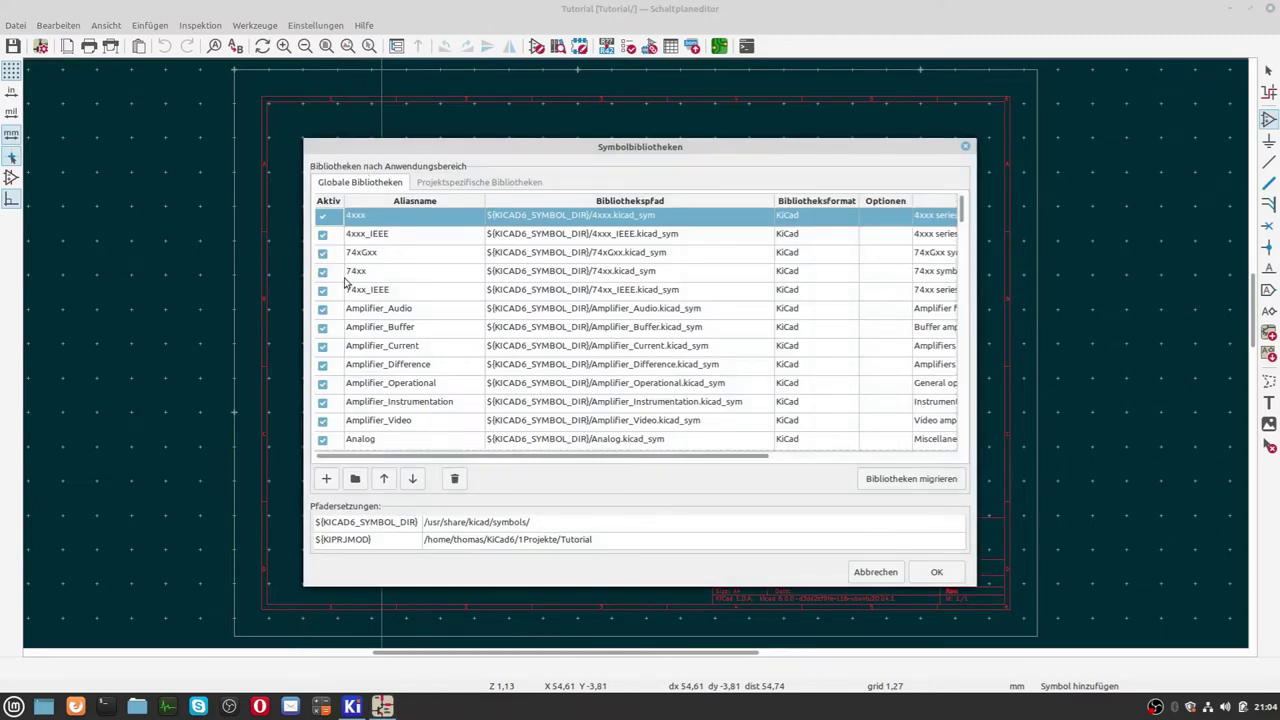
scroll(380, 289, "down", 2)
scroll(289, 349, "down", 2)
scroll(418, 367, "up", 2)
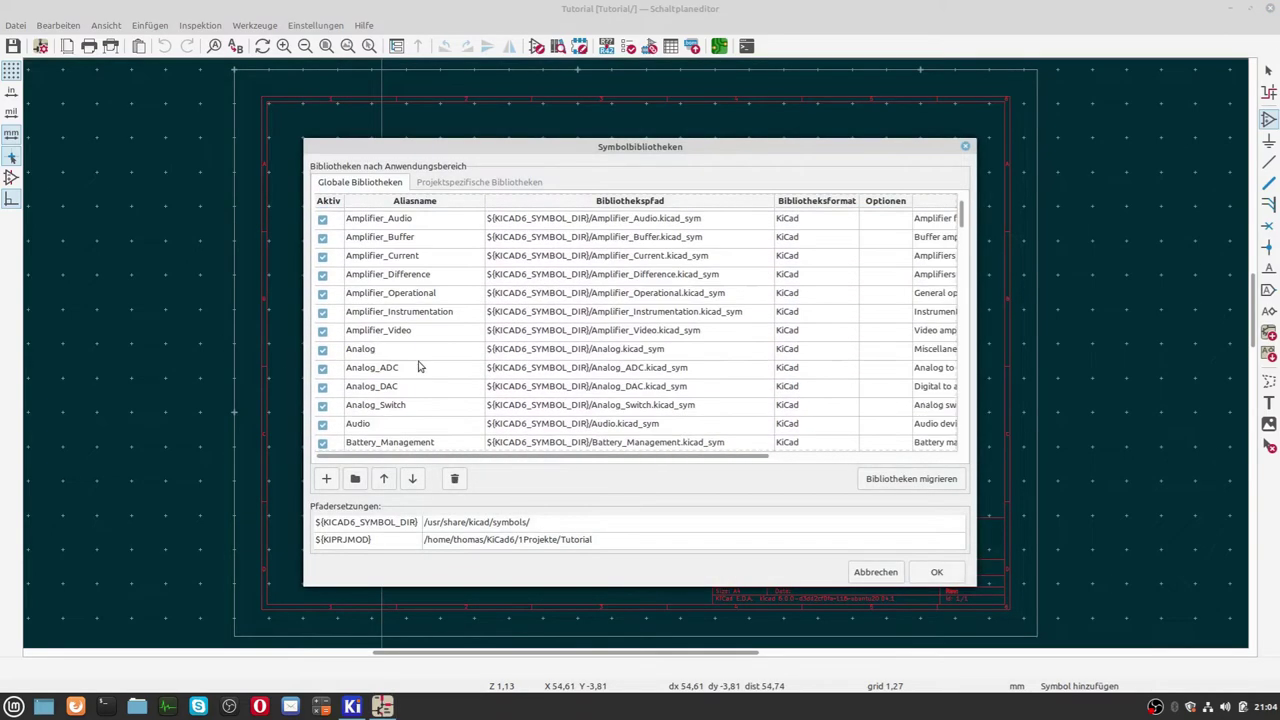
scroll(418, 367, "up", 2)
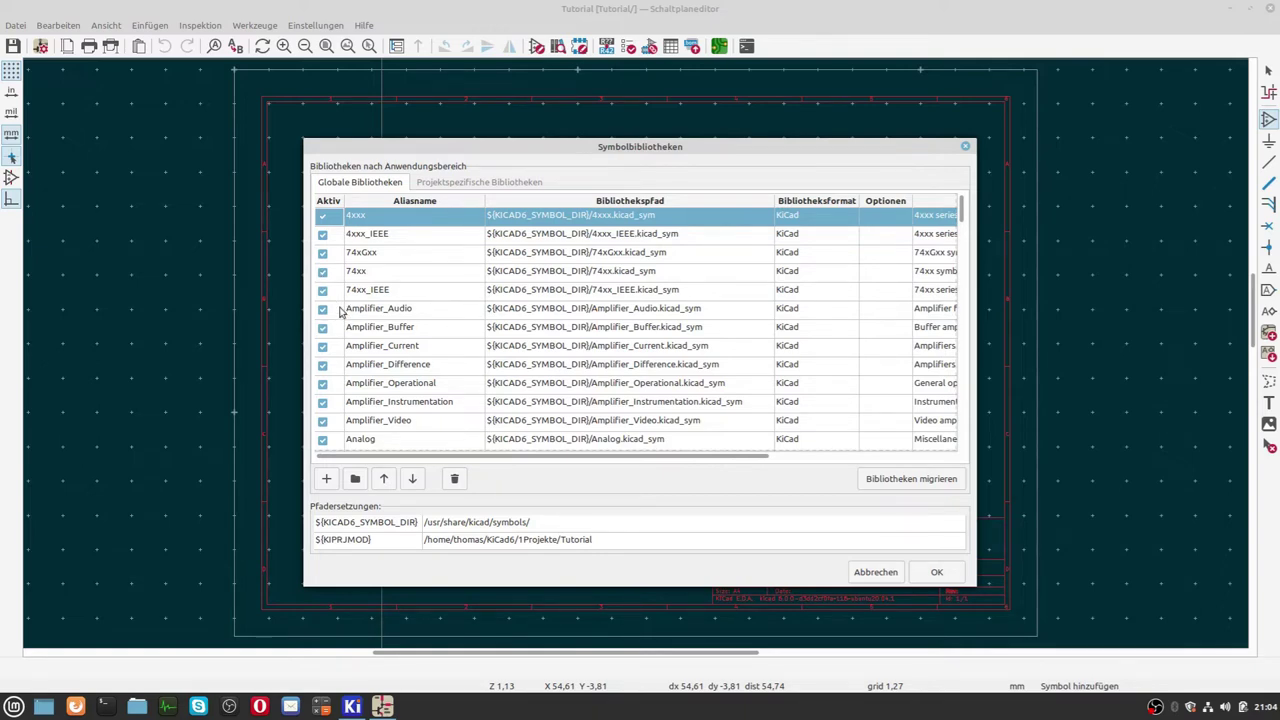
Deactivate the 4xxx, 74xx, Amplifier and Analog libraries, including Analog_DAC and Analog_ADC.
left_click(322, 216)
left_click(323, 236)
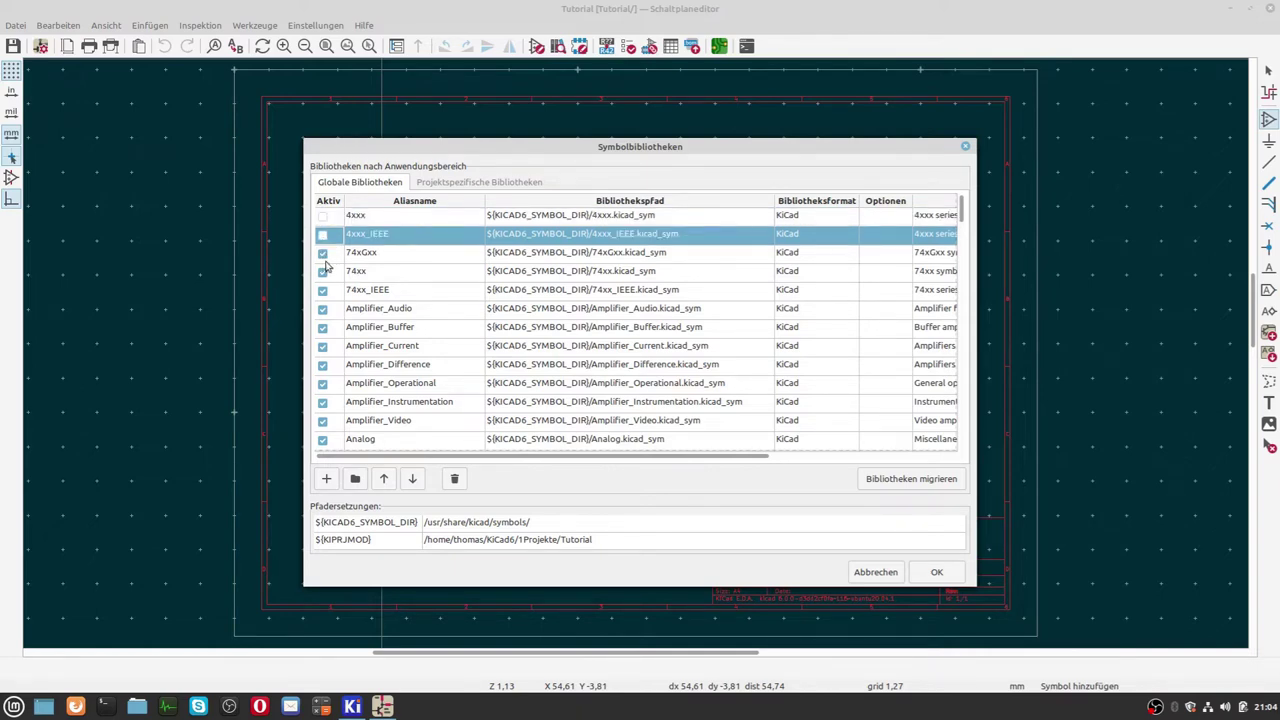
left_click(323, 254)
left_click(323, 271)
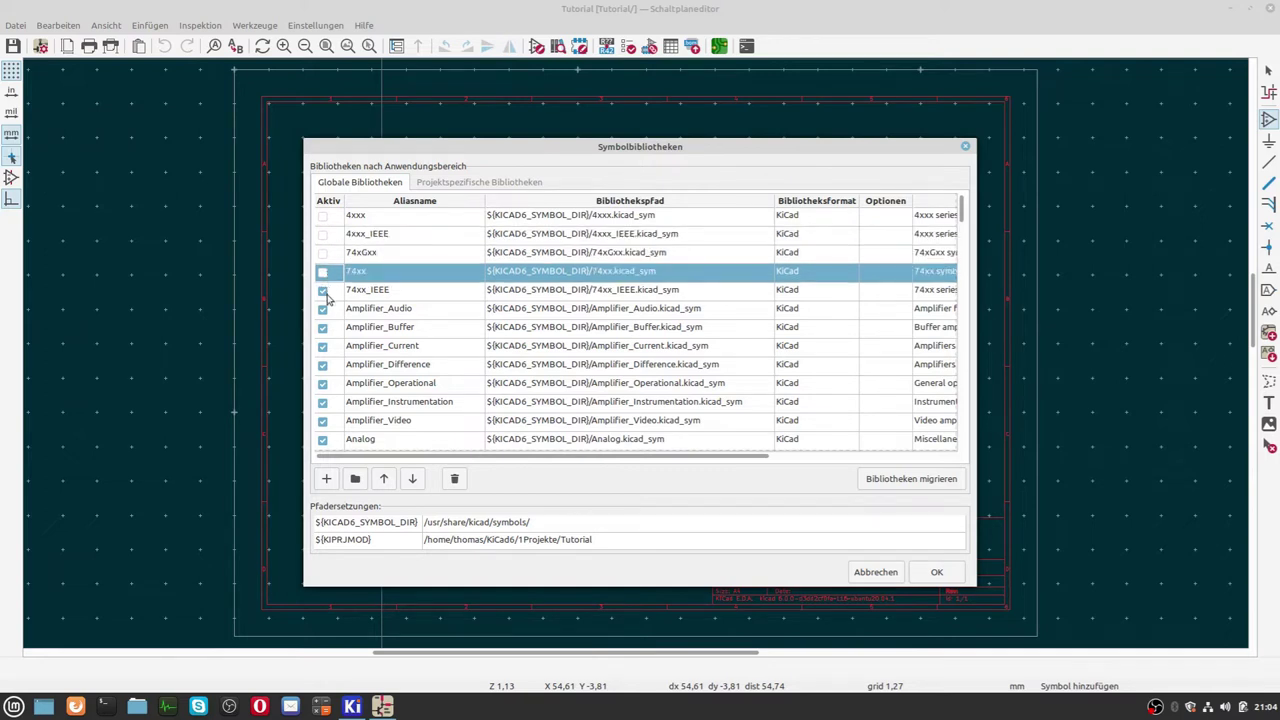
left_click(323, 290)
left_click(323, 309)
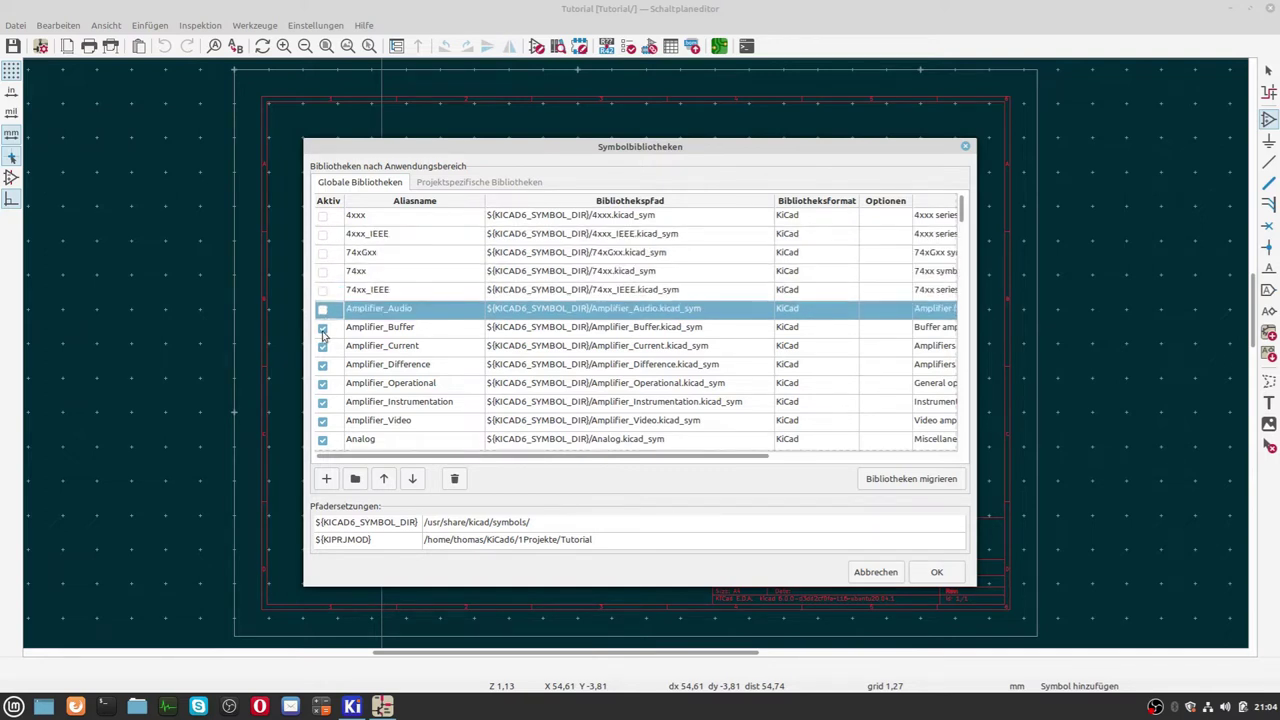
left_click(323, 327)
left_click(323, 346)
left_click(323, 365)
left_click(323, 383)
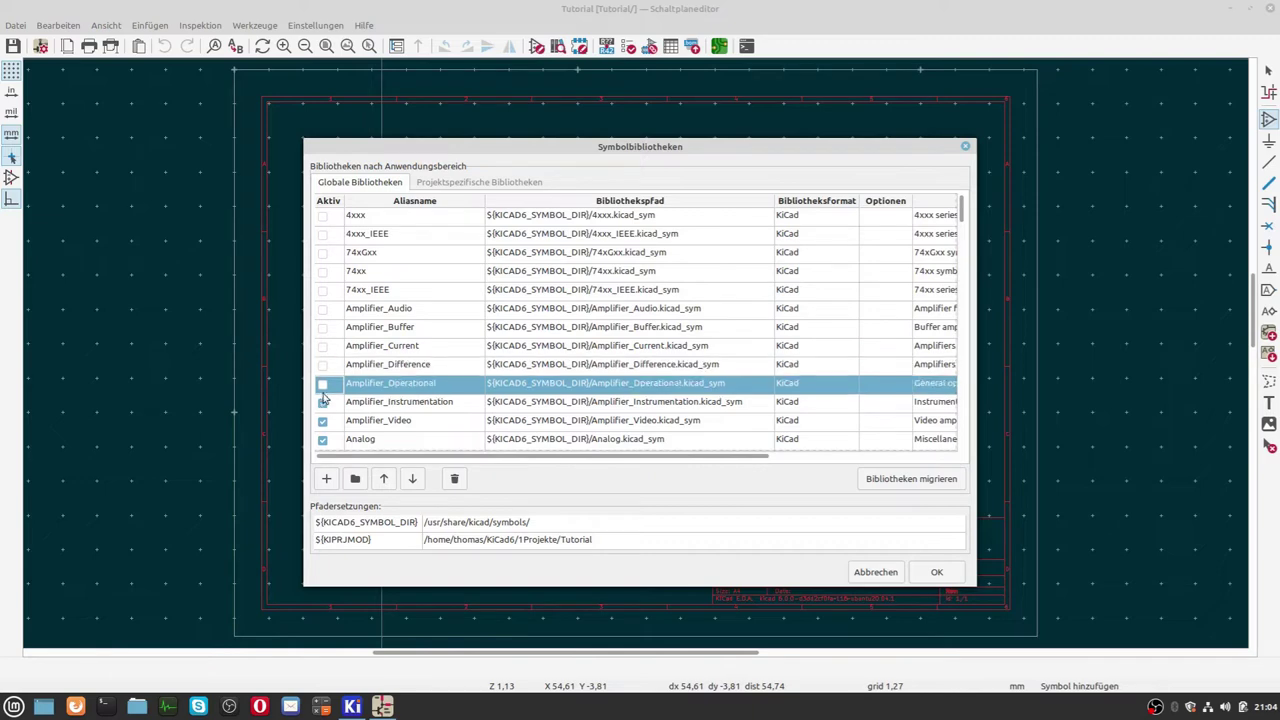
left_click(323, 402)
left_click(323, 421)
left_click(323, 440)
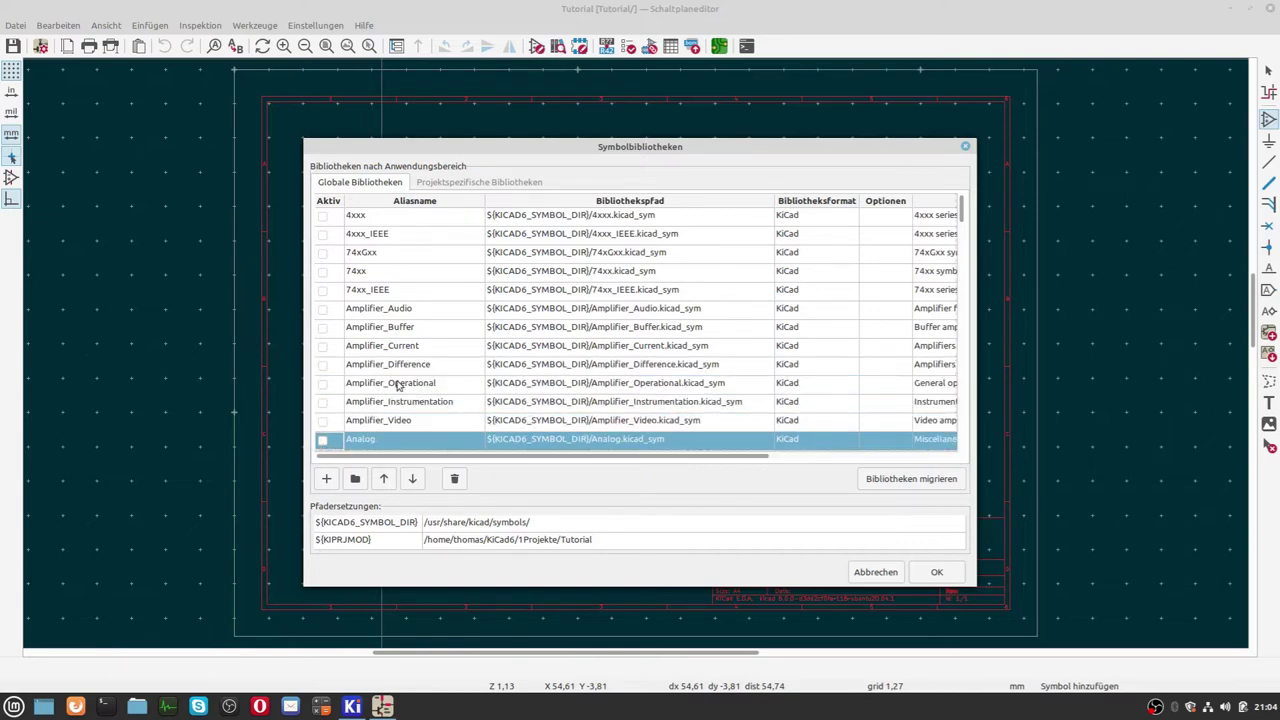
scroll(400, 385, "down", 3)
scroll(418, 369, "down", 2)
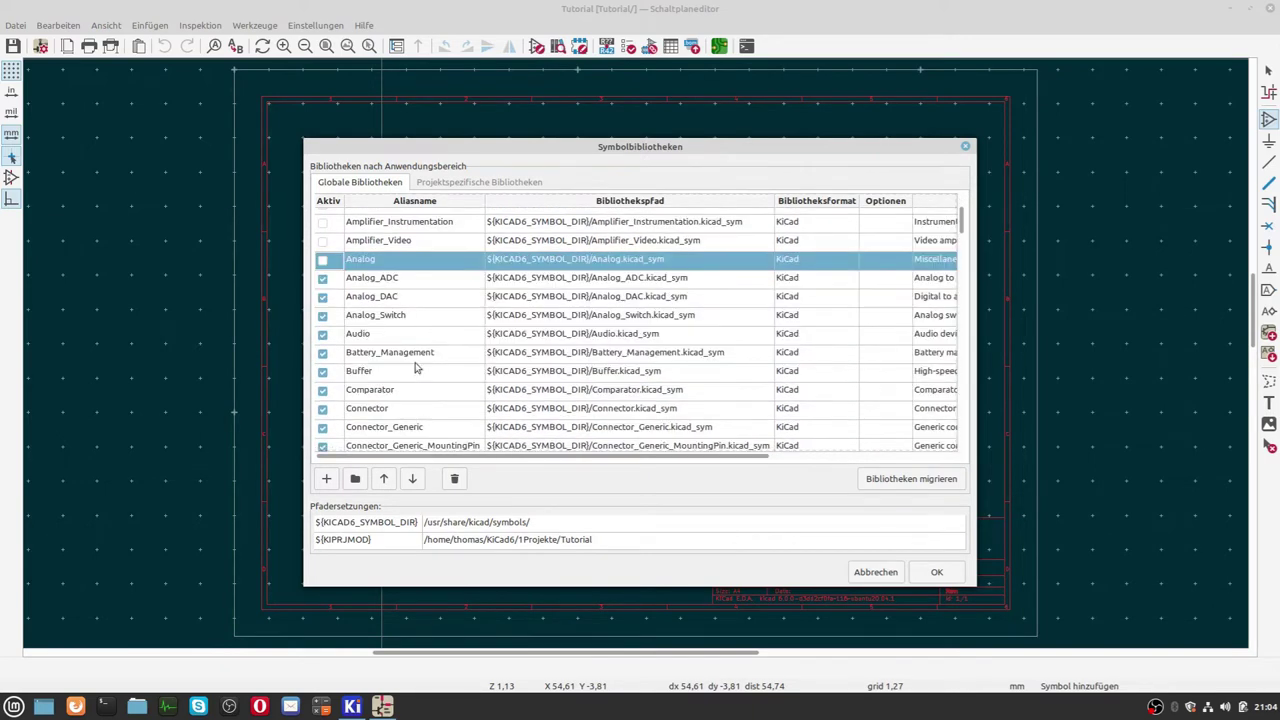
left_click(323, 315)
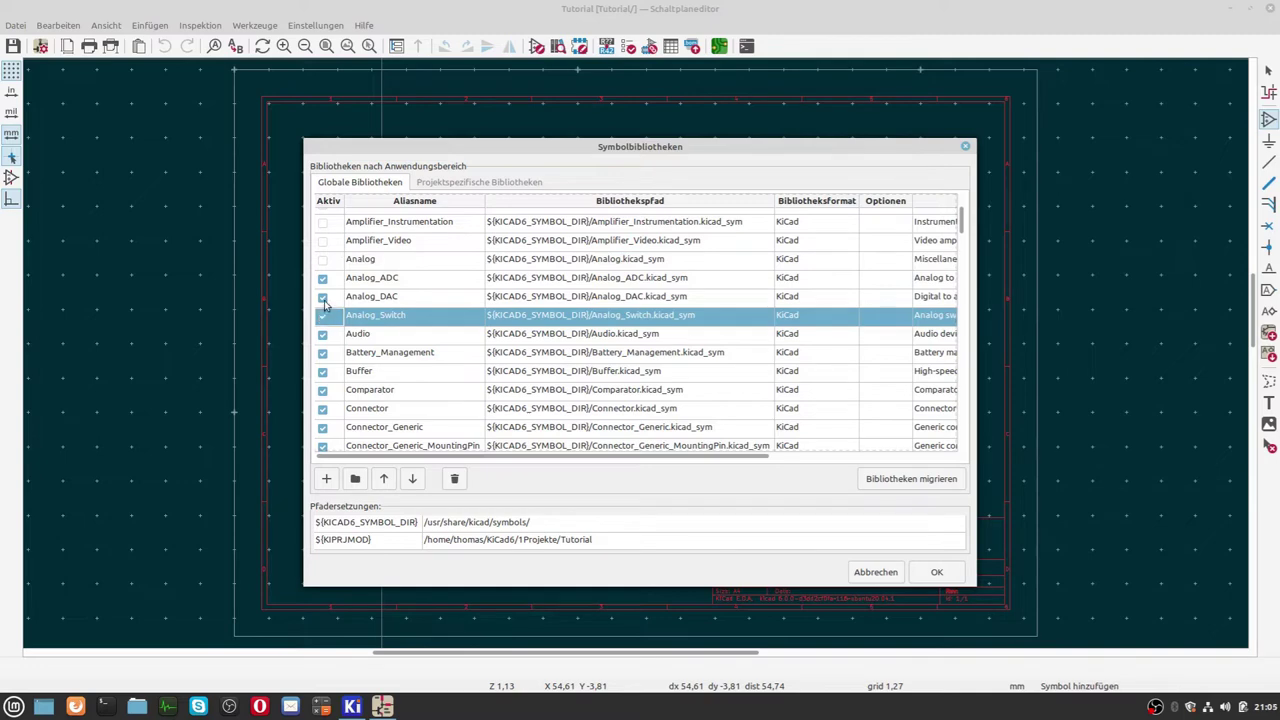
left_click(323, 299)
left_click(324, 281)
Deactivate the CPLD libraries and the CPU libraries through CPU_PowerPC.
scroll(324, 285, "down", 1)
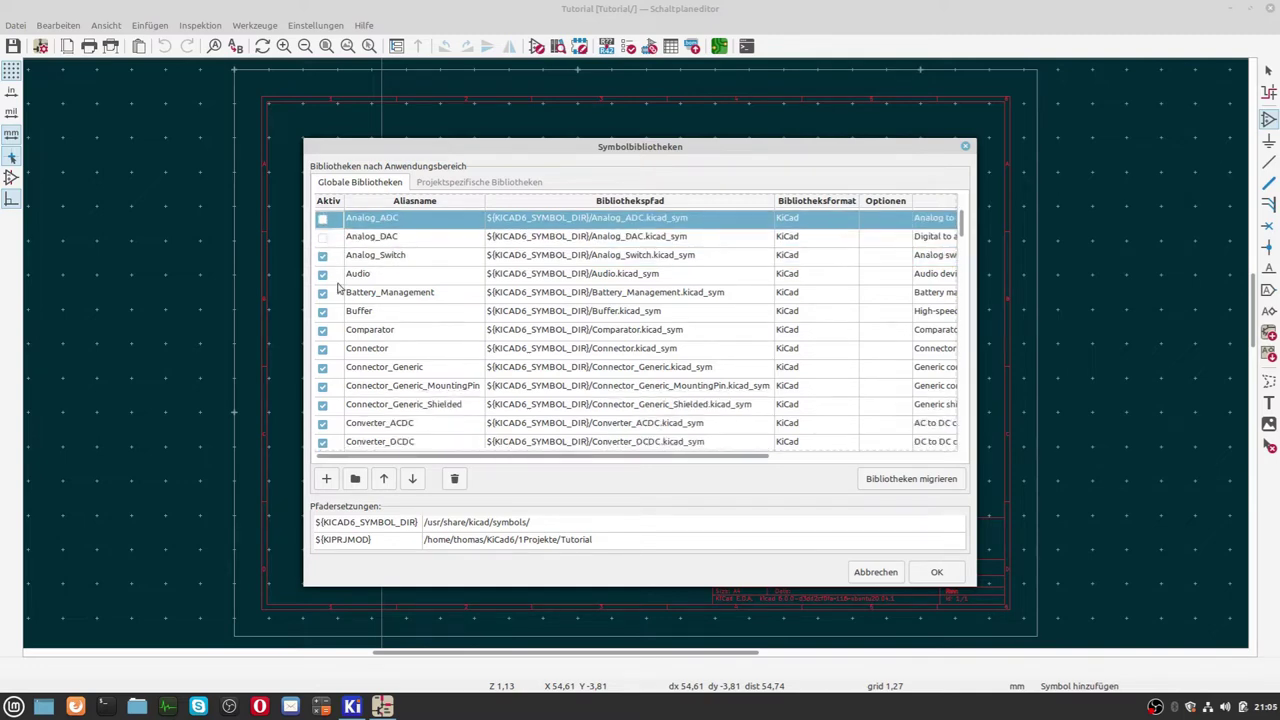
scroll(324, 285, "down", 1)
scroll(324, 285, "down", 2)
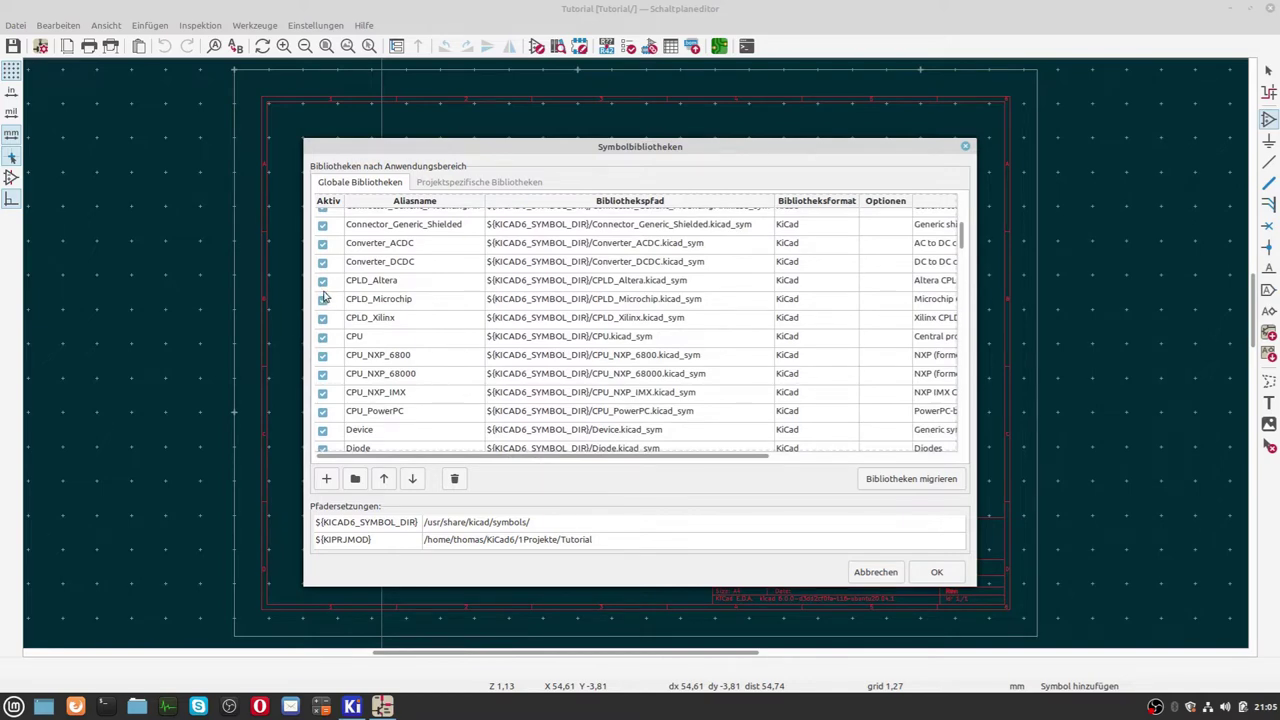
left_click(323, 281)
left_click(323, 299)
left_click(323, 317)
left_click(323, 336)
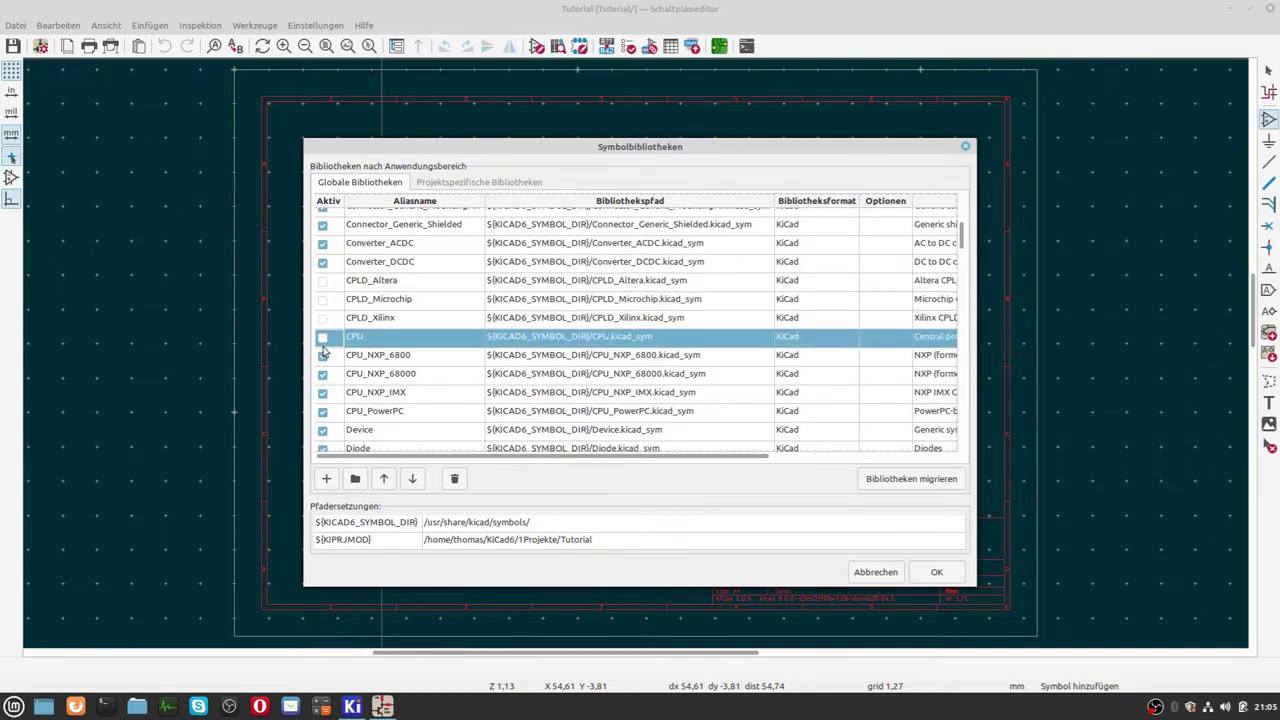
left_click(323, 355)
left_click(323, 374)
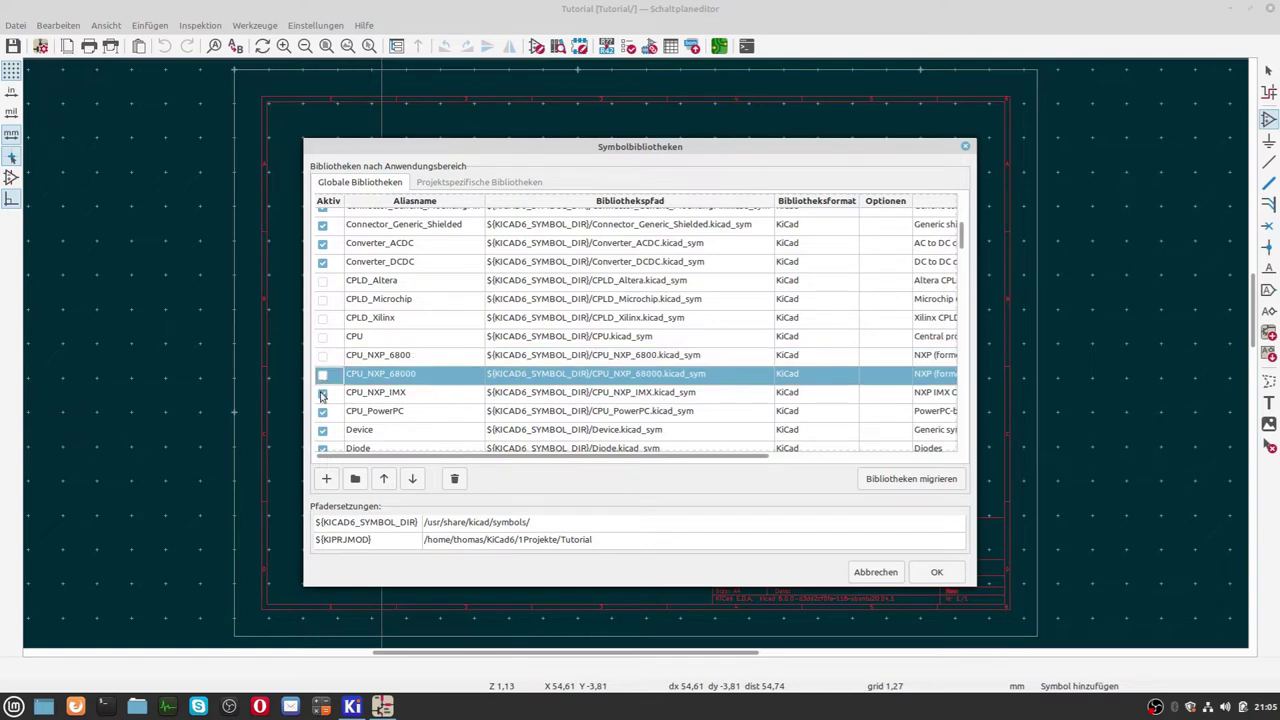
left_click(323, 393)
left_click(322, 412)
Deactivate the DSP libraries and Fiber_Optic.
scroll(370, 390, "down", 3)
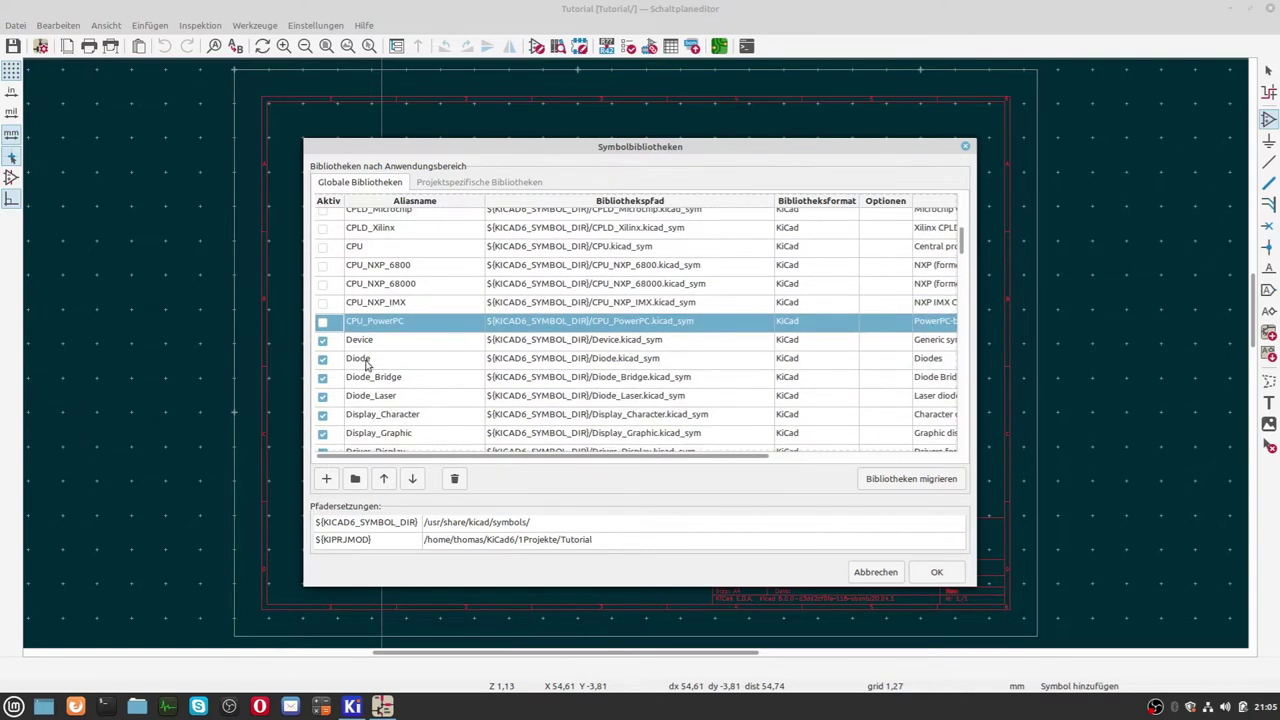
scroll(345, 343, "down", 3)
scroll(345, 343, "down", 2)
scroll(367, 346, "down", 2)
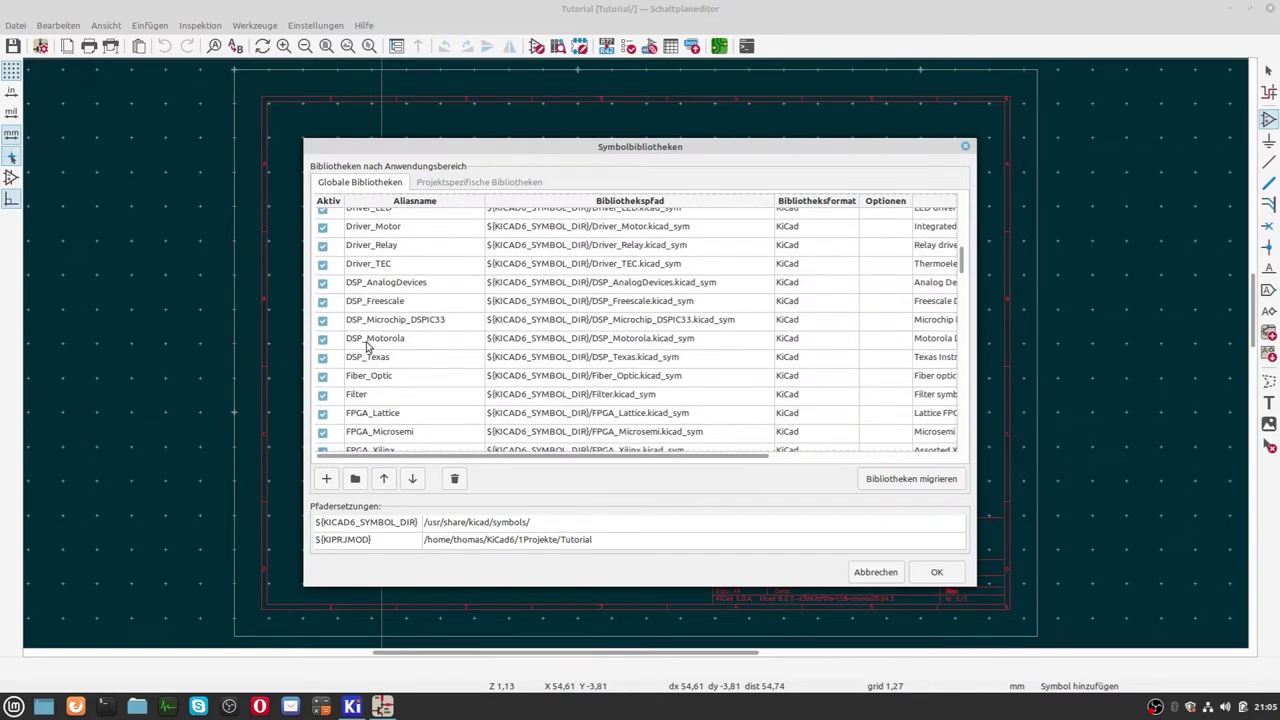
left_click(322, 282)
left_click(322, 301)
left_click(322, 319)
left_click(322, 338)
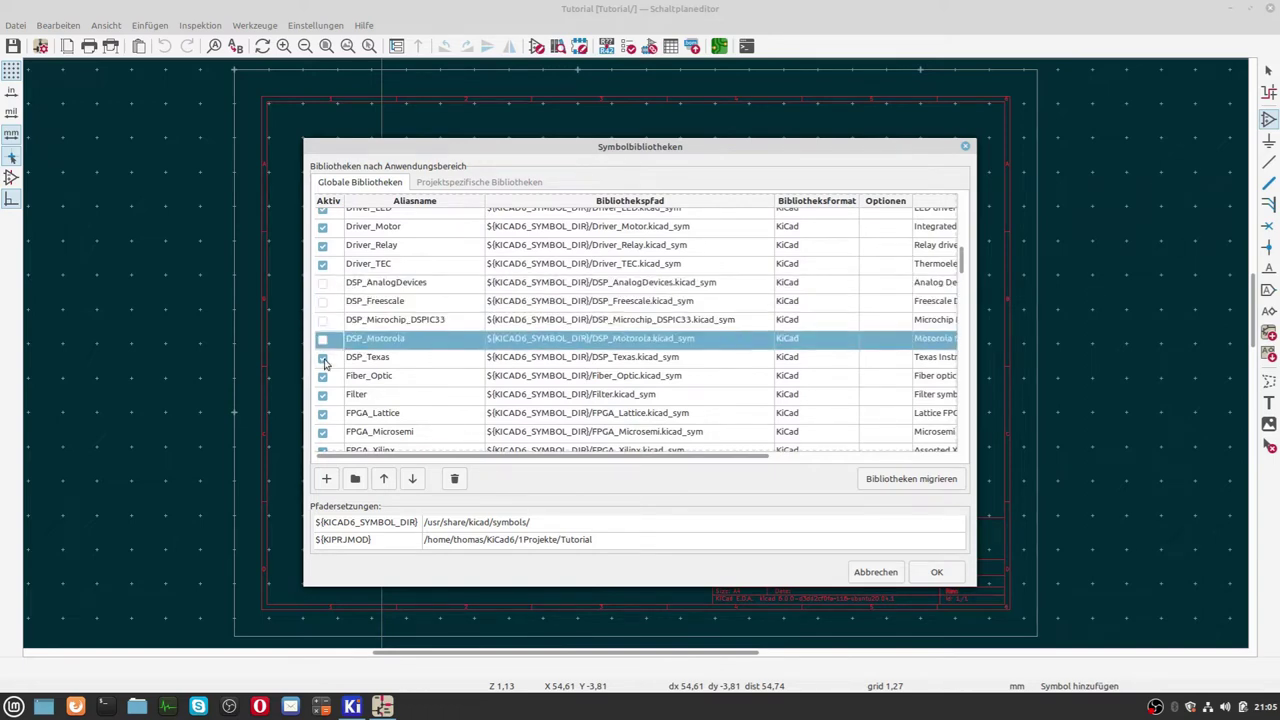
left_click(322, 357)
left_click(322, 376)
Deactivate the FPGA_Lattice, FPGA_Microsemi and FPGA_Xilinx libraries plus GPU.
scroll(324, 383, "down", 3)
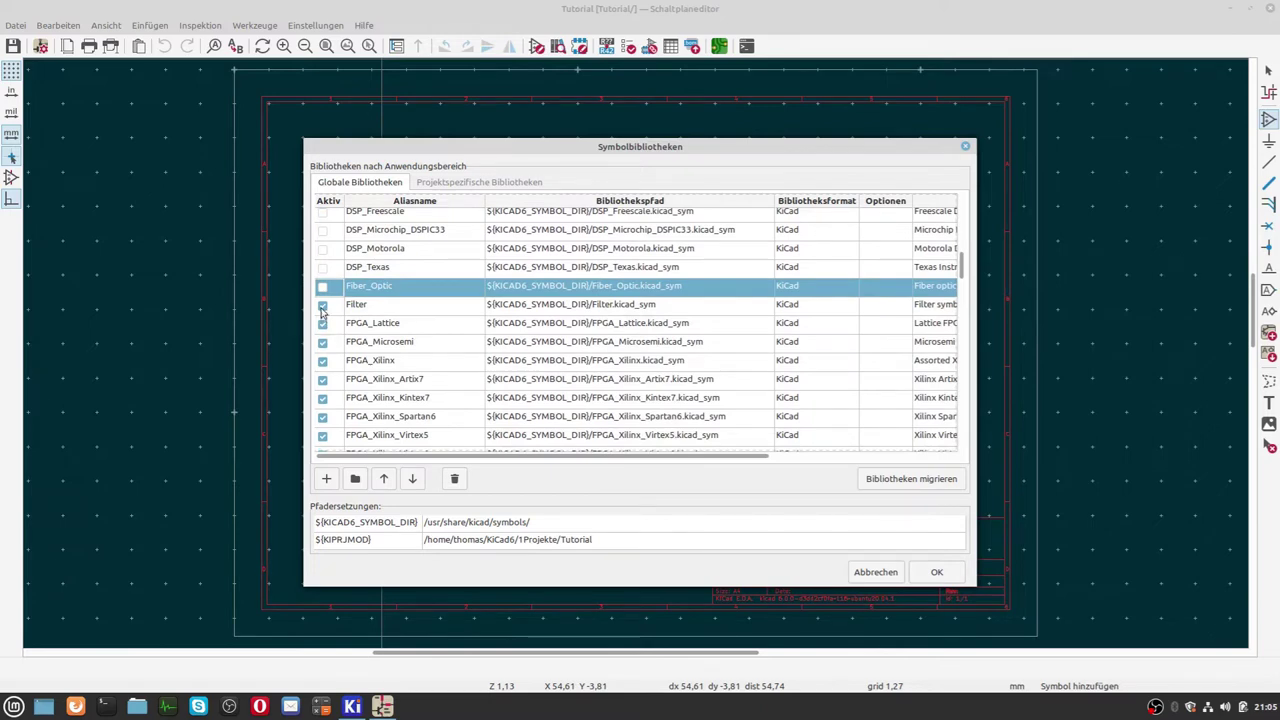
scroll(380, 302, "down", 1)
scroll(380, 302, "down", 1)
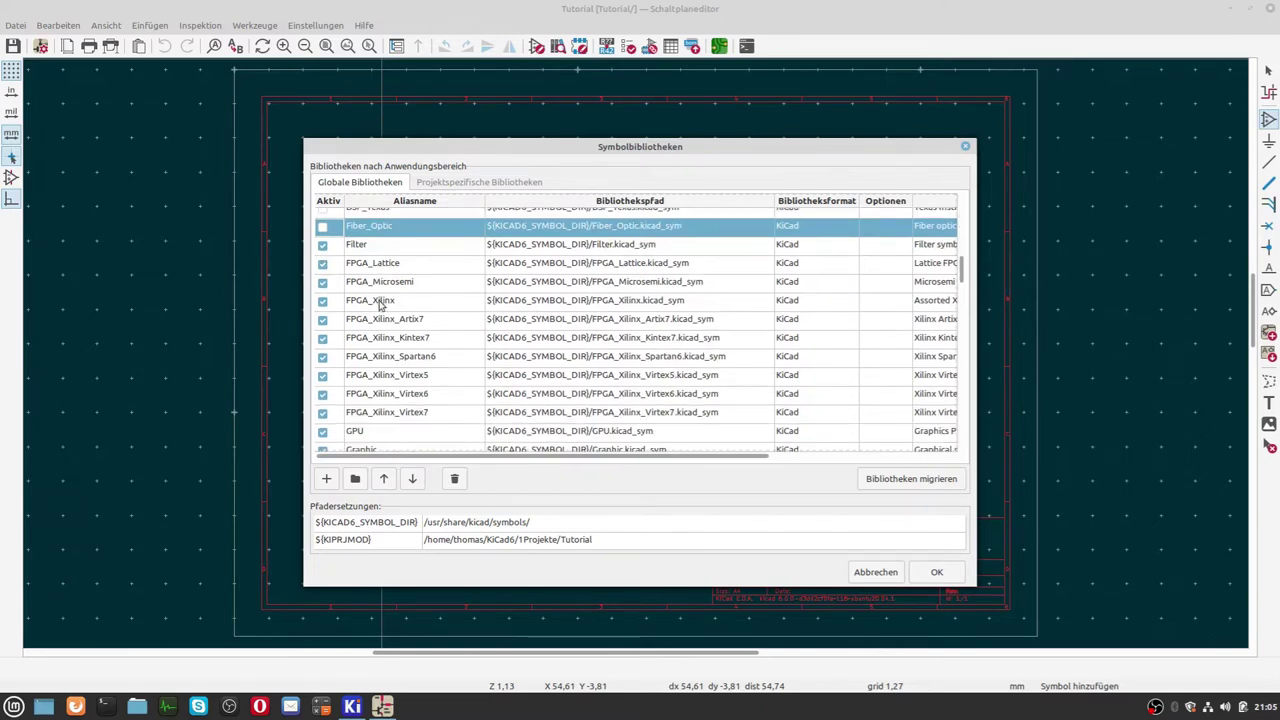
left_click(323, 263)
left_click(323, 281)
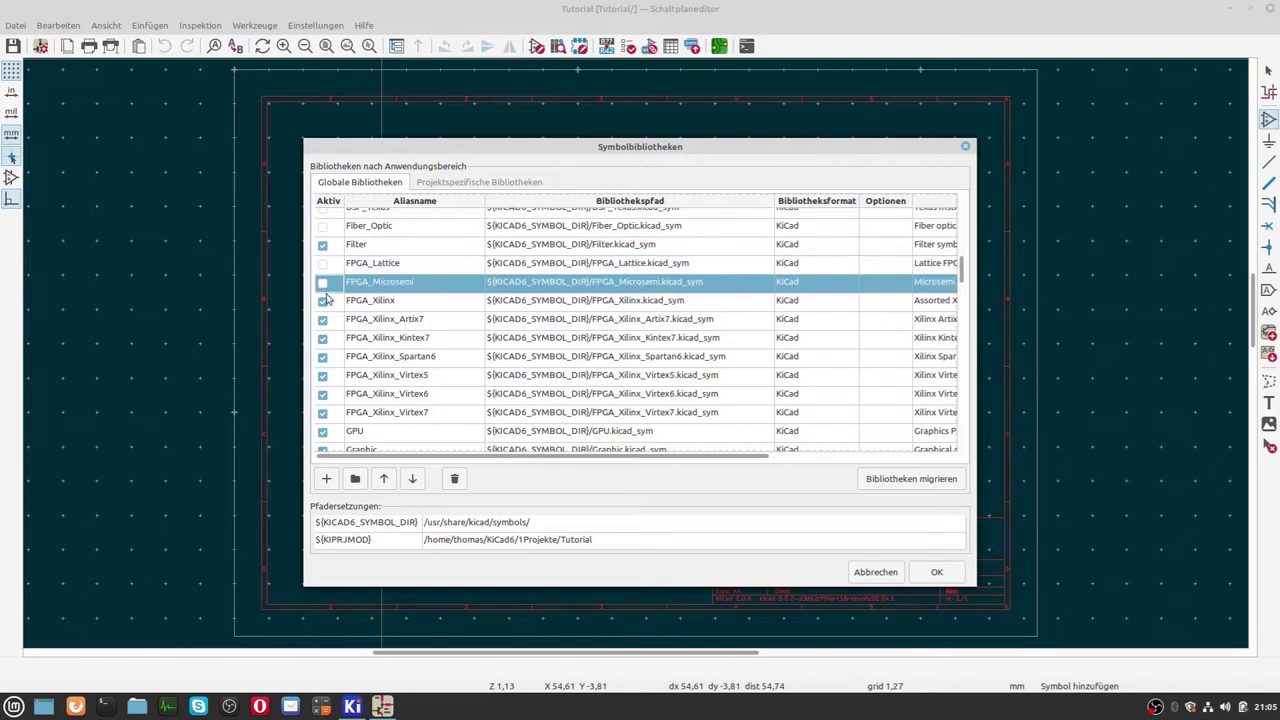
left_click(323, 300)
left_click(323, 319)
left_click(323, 338)
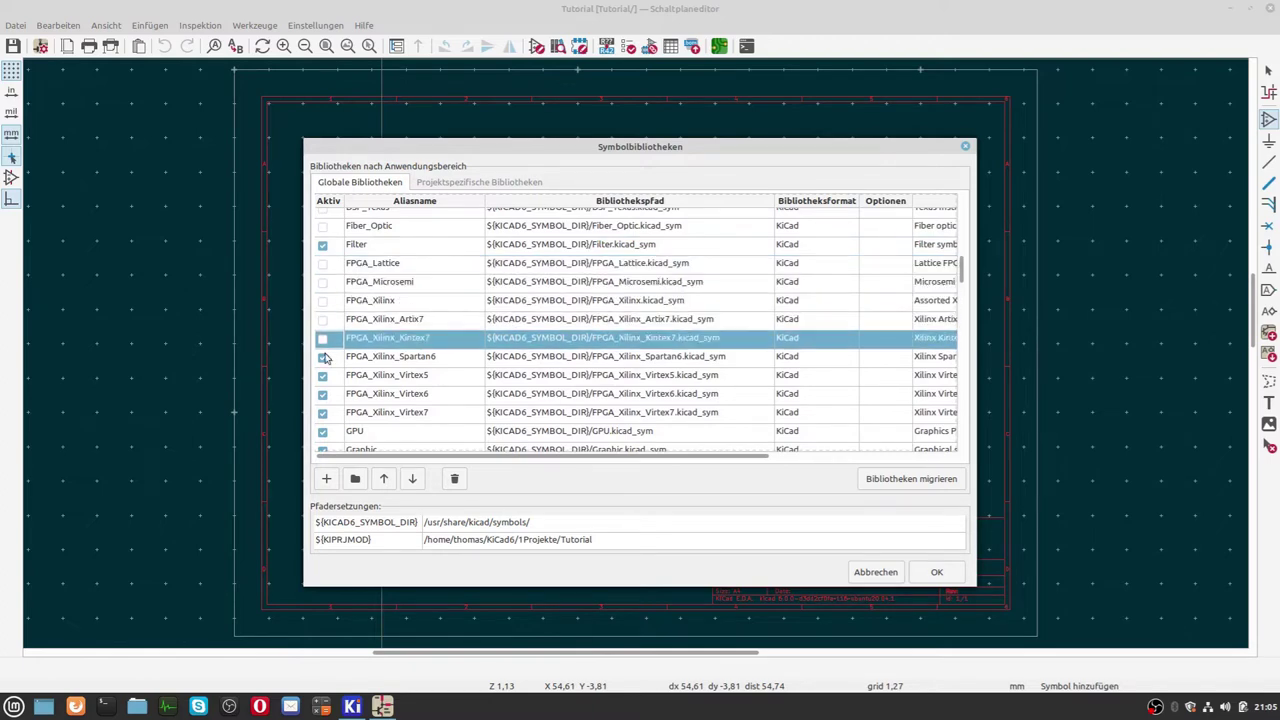
left_click(323, 356)
left_click(323, 375)
left_click(323, 393)
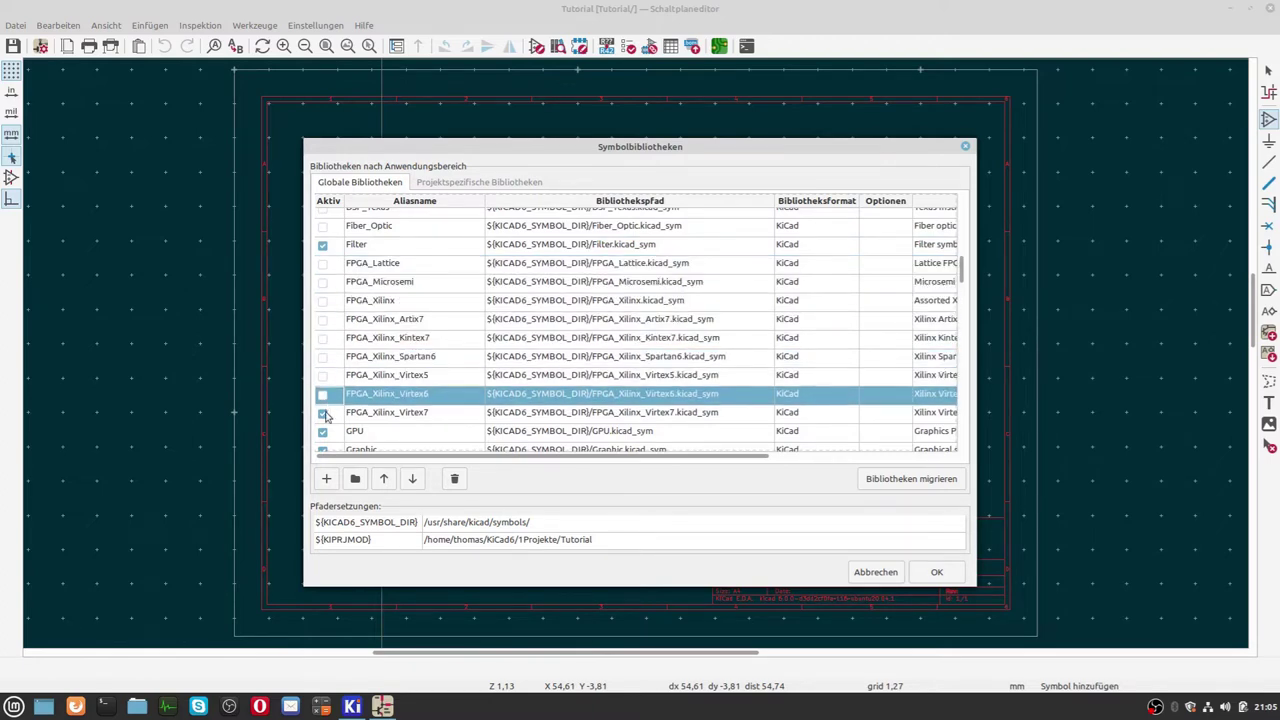
left_click(323, 412)
left_click(323, 431)
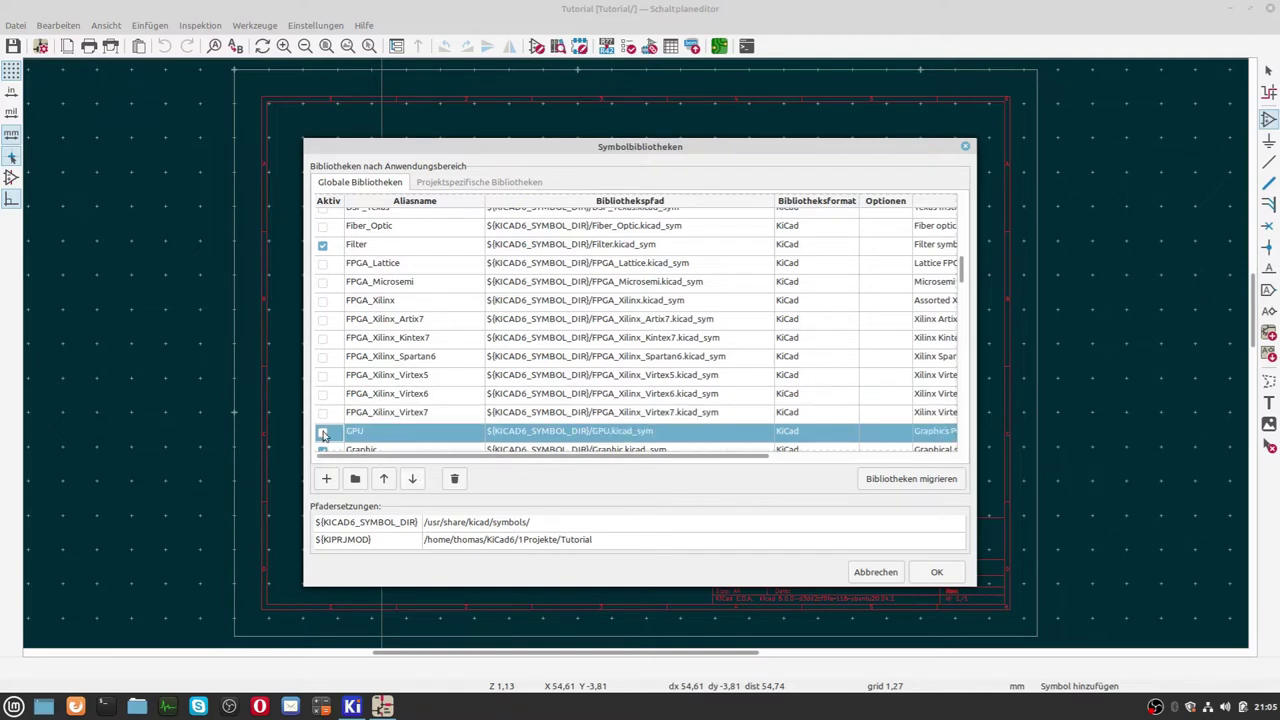
Keep the Graphic library active and confirm the library table changes with OK.
scroll(323, 435, "down", 1)
left_click(323, 389)
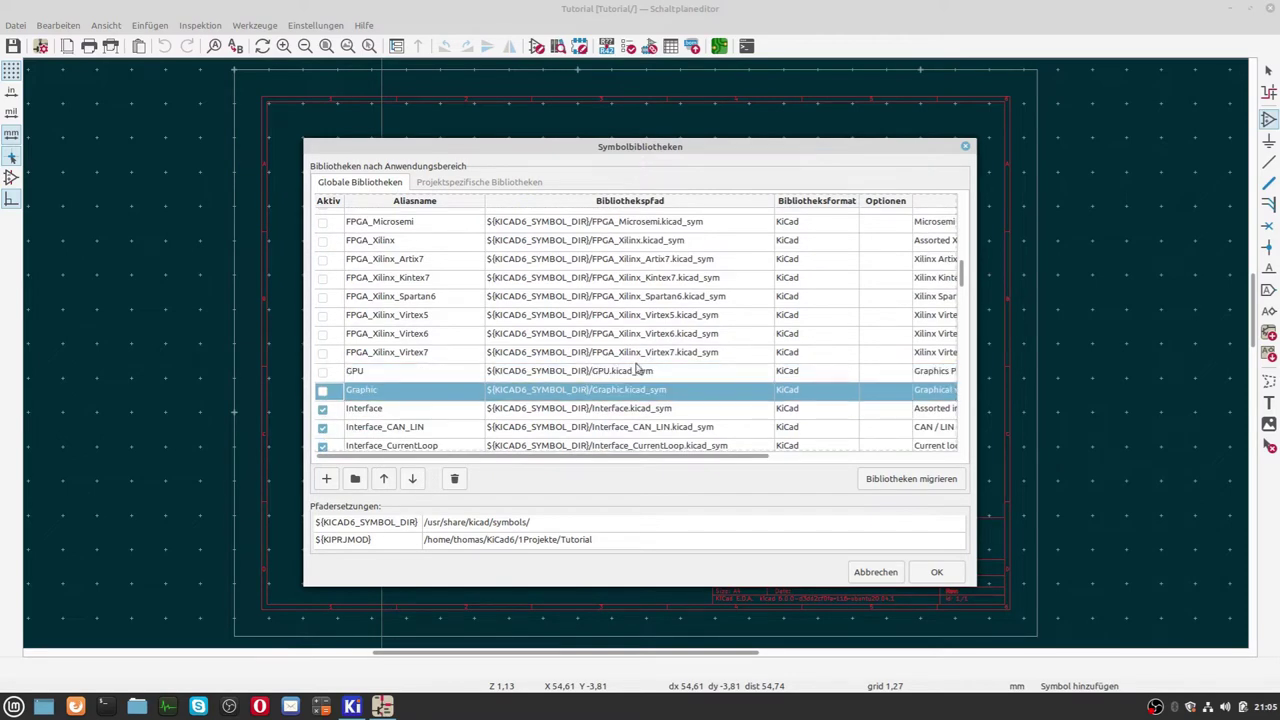
left_click(322, 390)
left_click(952, 573)
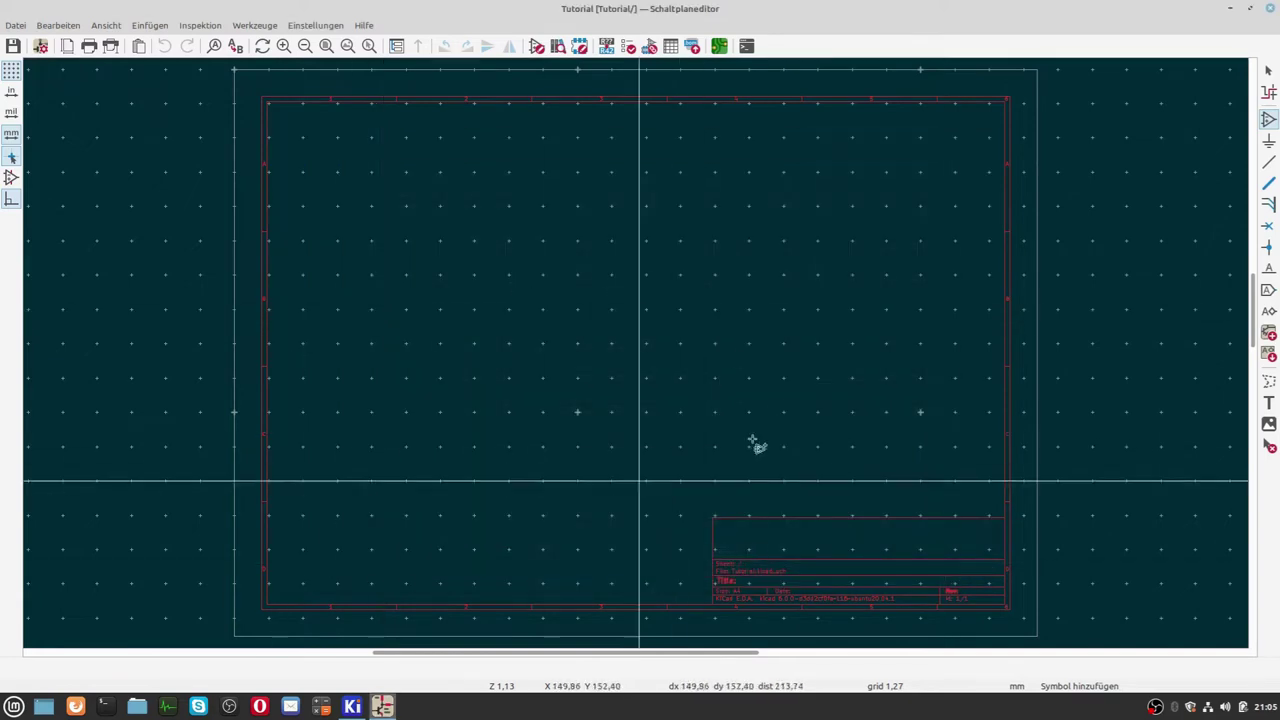
Save Tutorial.kicad_sch and close the schematic editor.
left_click(13, 46)
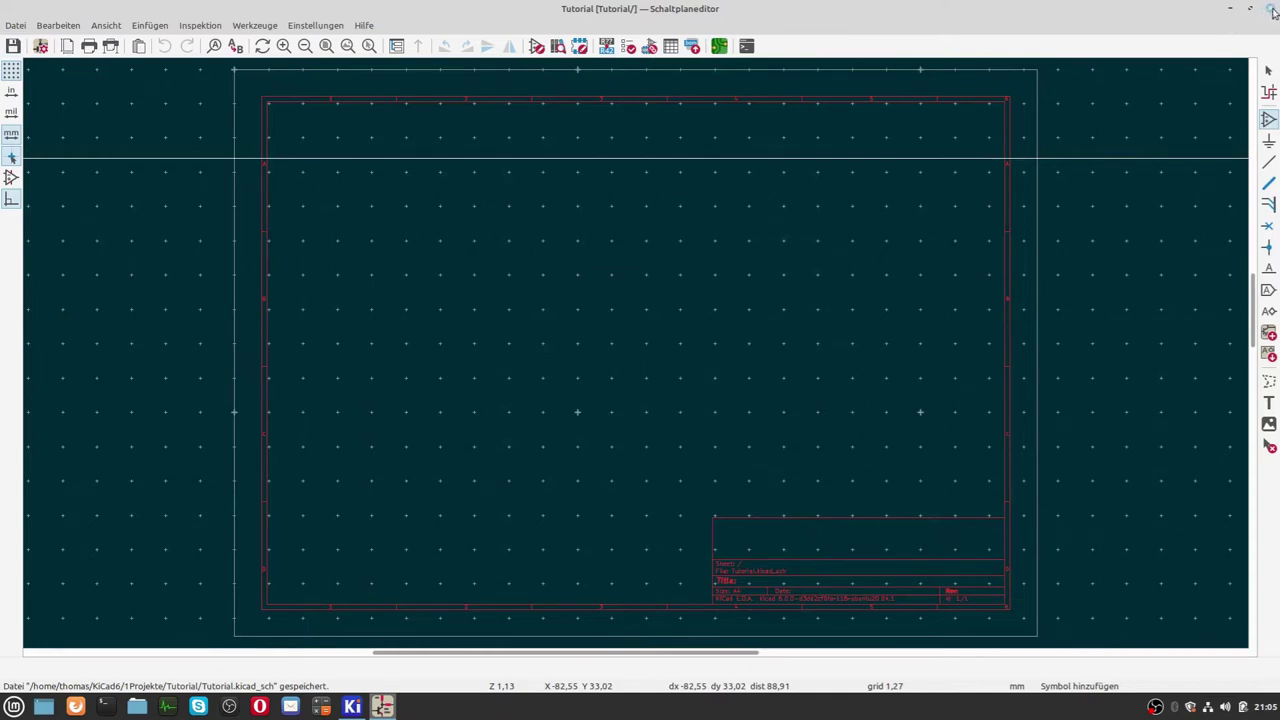
left_click(1271, 9)
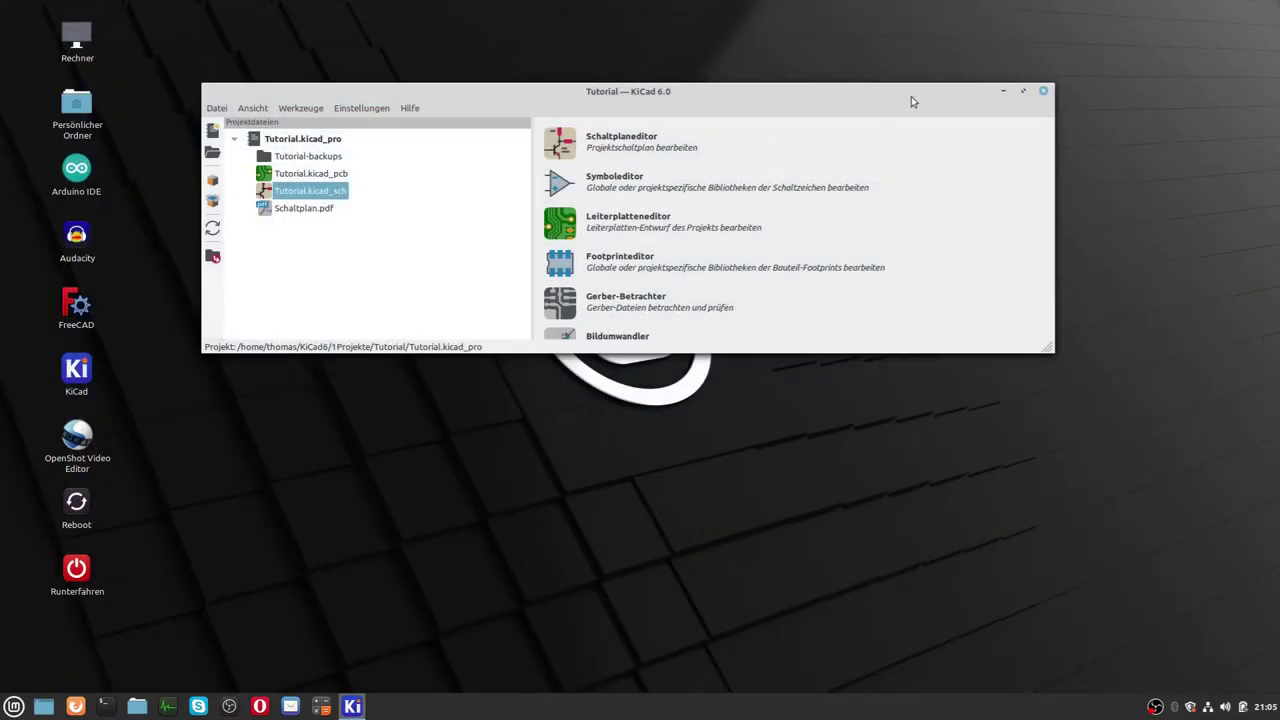
Close the project manager, relaunch KiCad, and reopen the Tutorial schematic in Schaltplaneditor.
left_click(1043, 92)
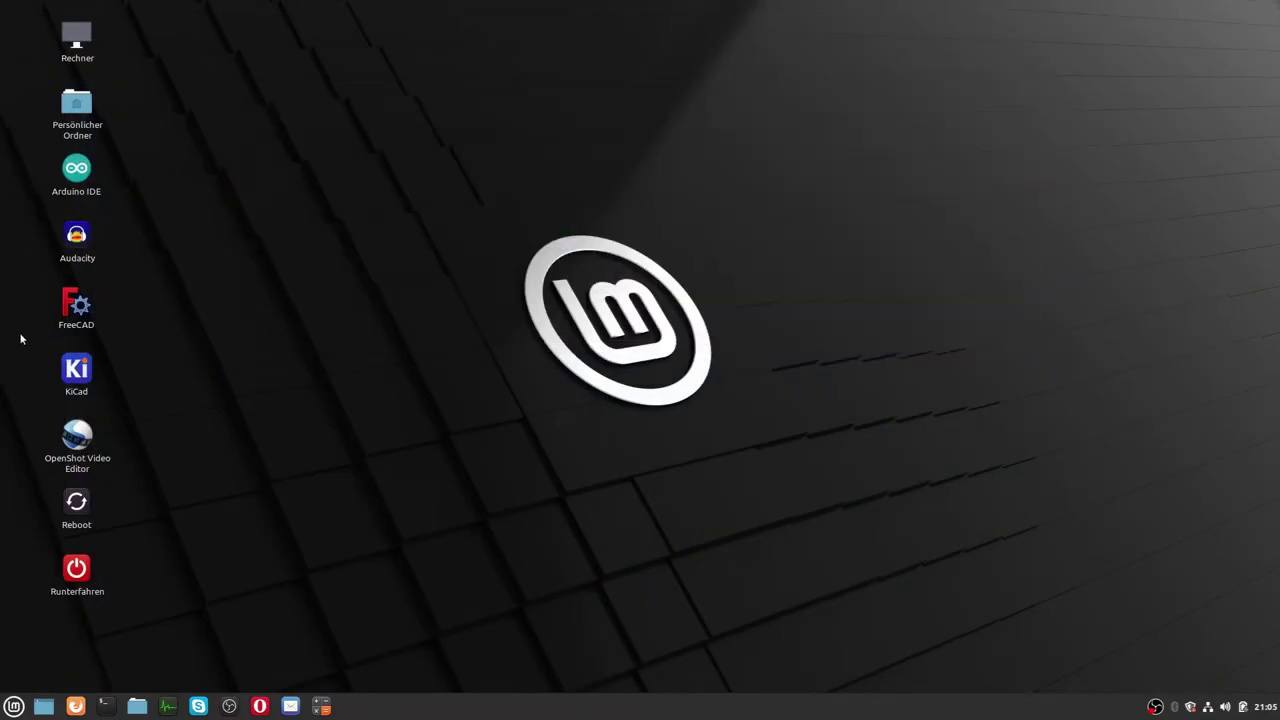
left_click(76, 368)
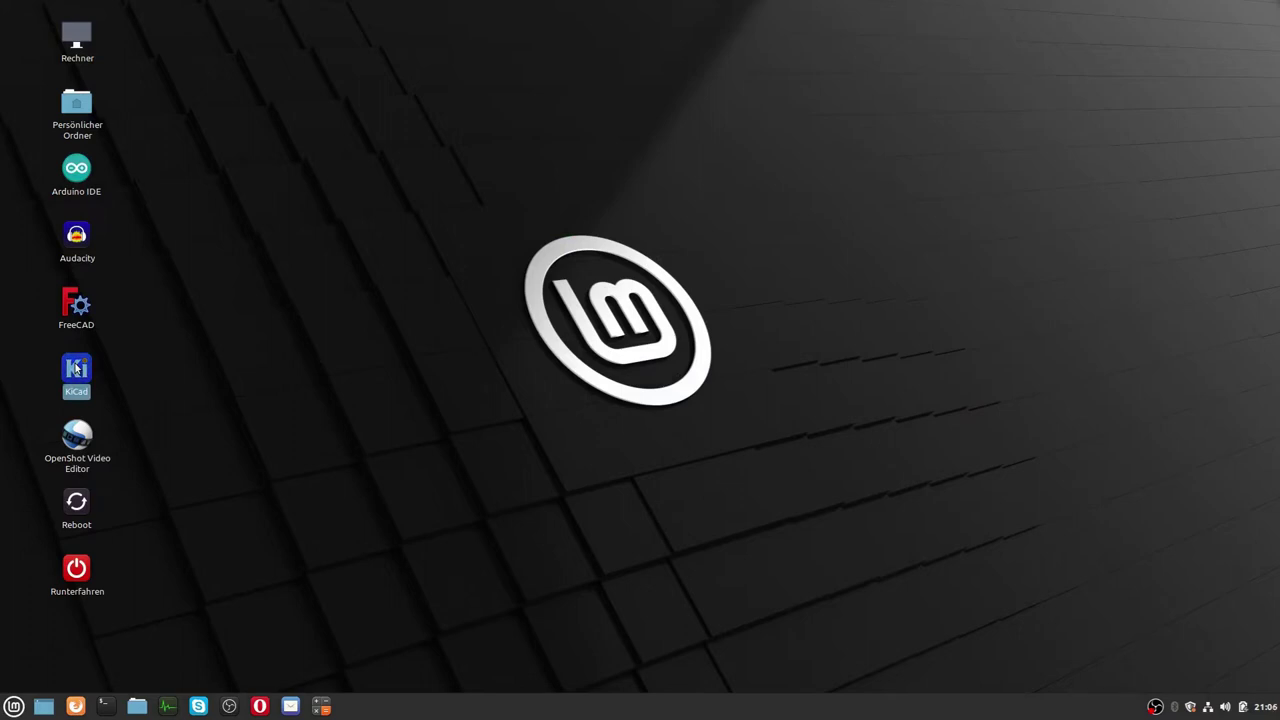
double_click(76, 368)
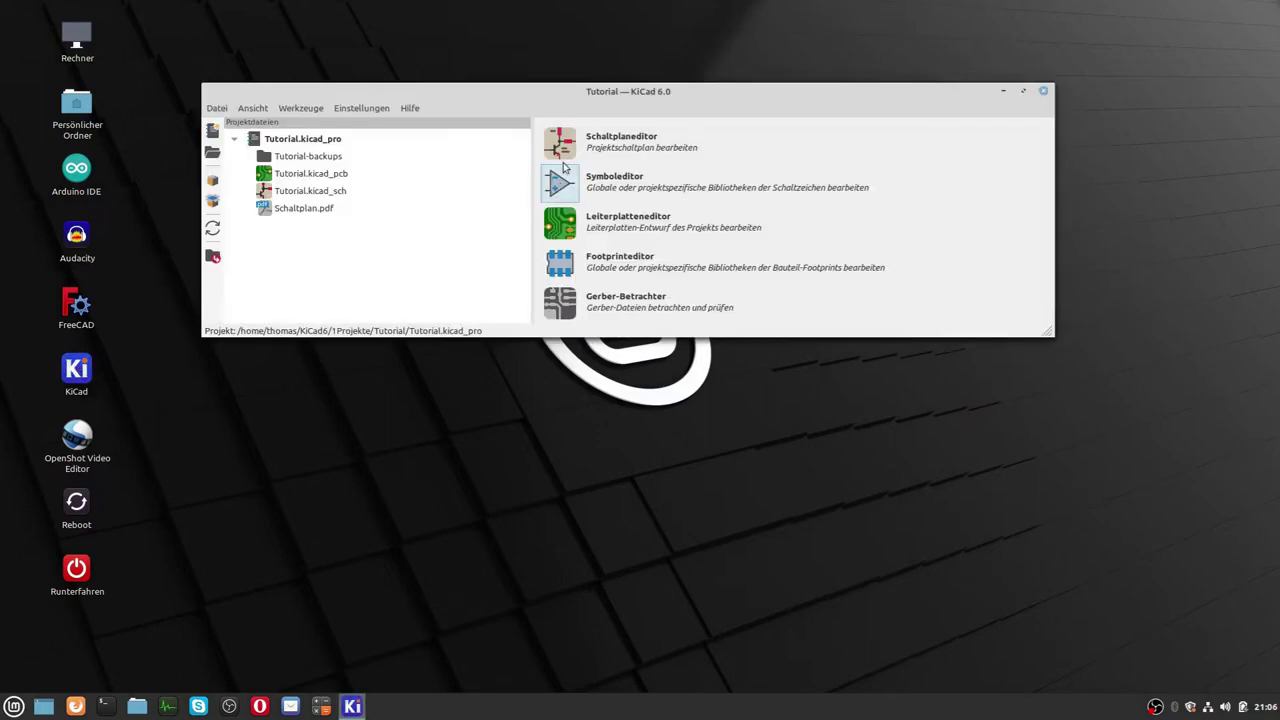
left_click(562, 149)
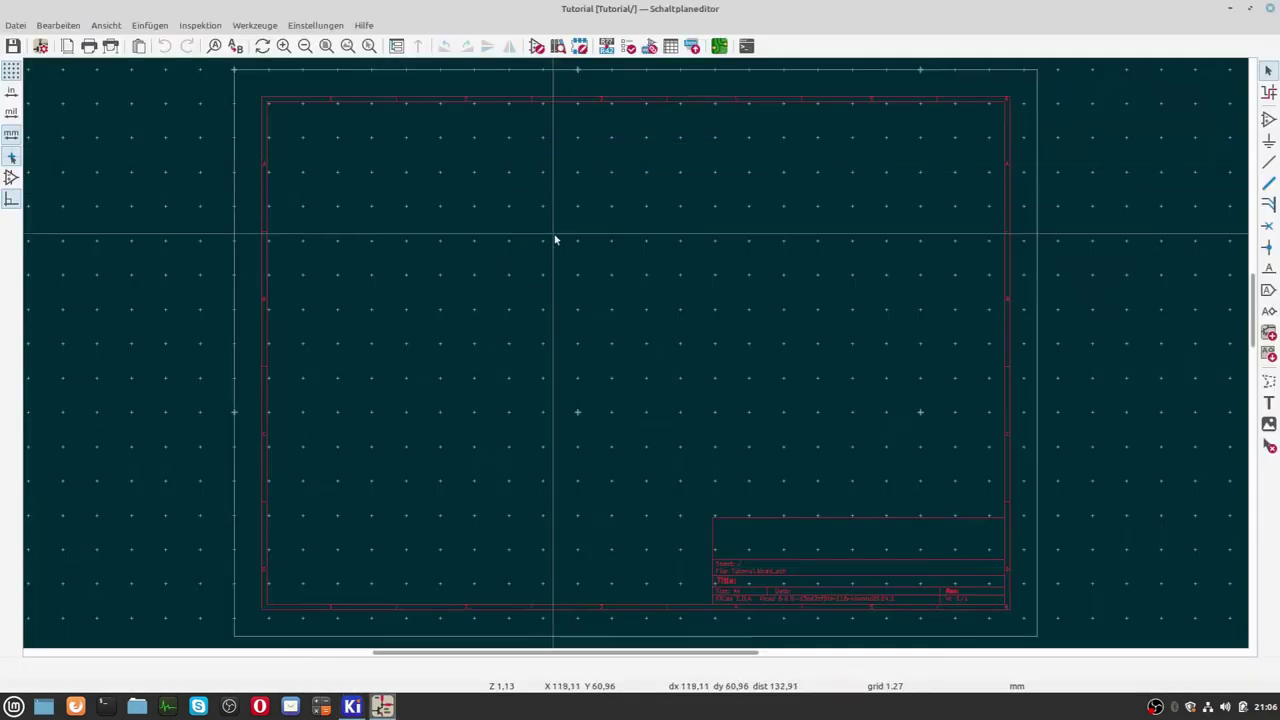
Start adding a symbol with A and search 'r' to select the Device R resistor.
scroll(554, 237, "up", 3)
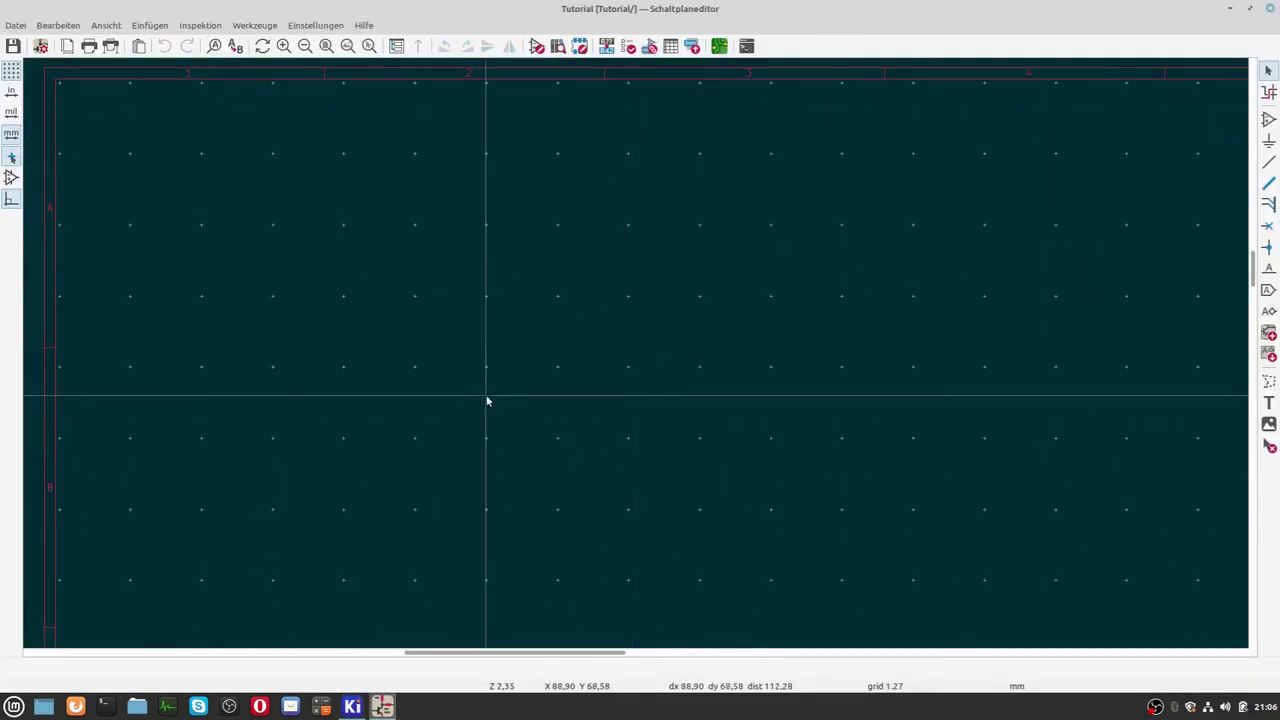
key("a")
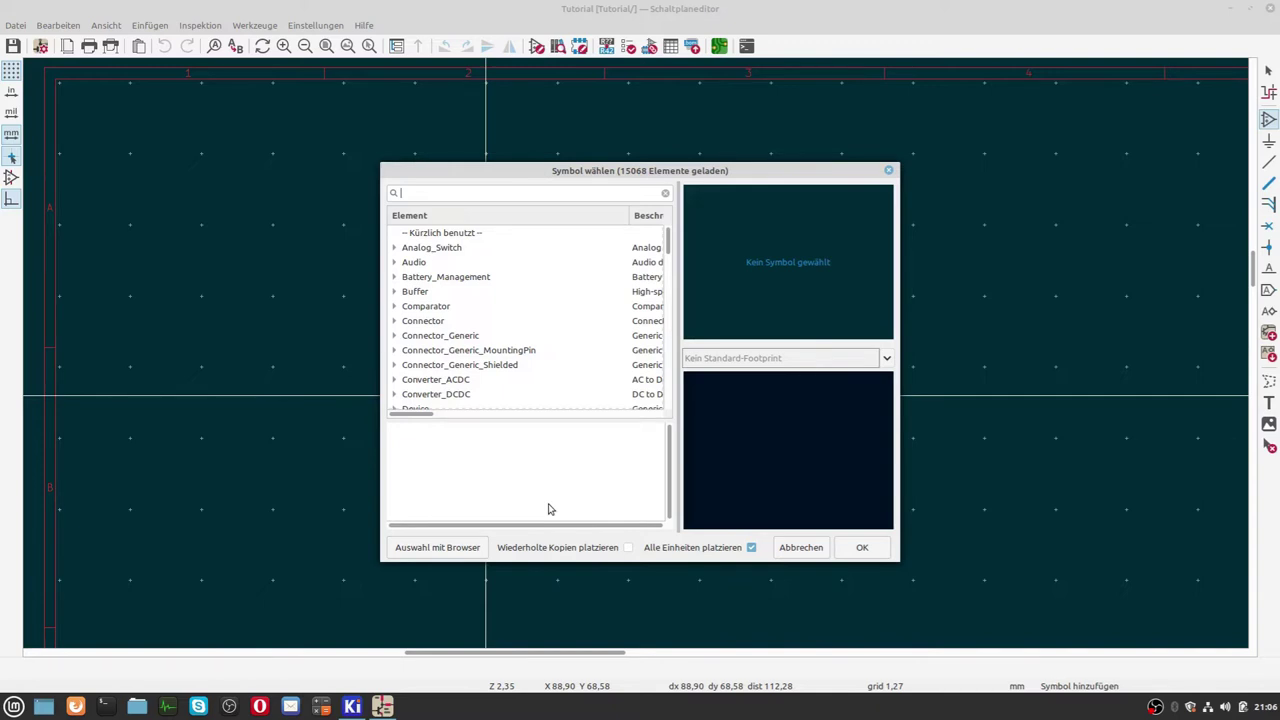
type("r")
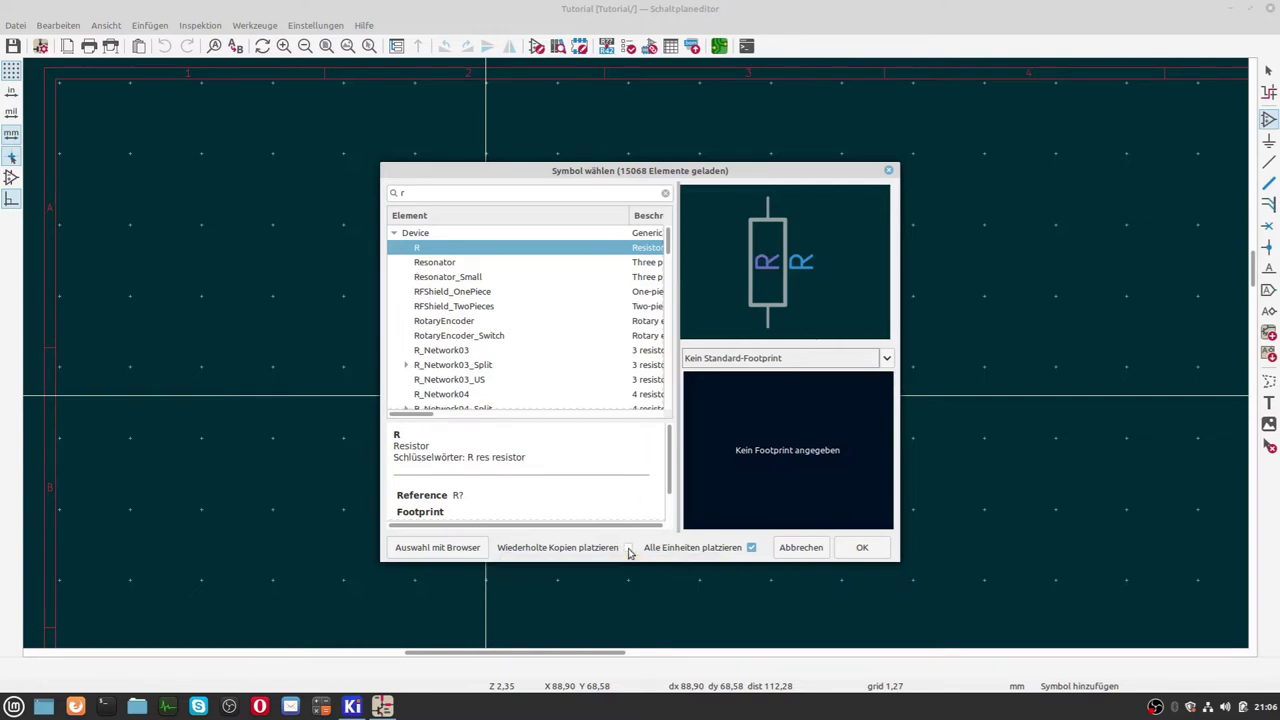
Enable 'Wiederholte Kopien platzieren' and drop eleven R? resistors in a row across the sheet.
left_click(628, 548)
left_click(862, 547)
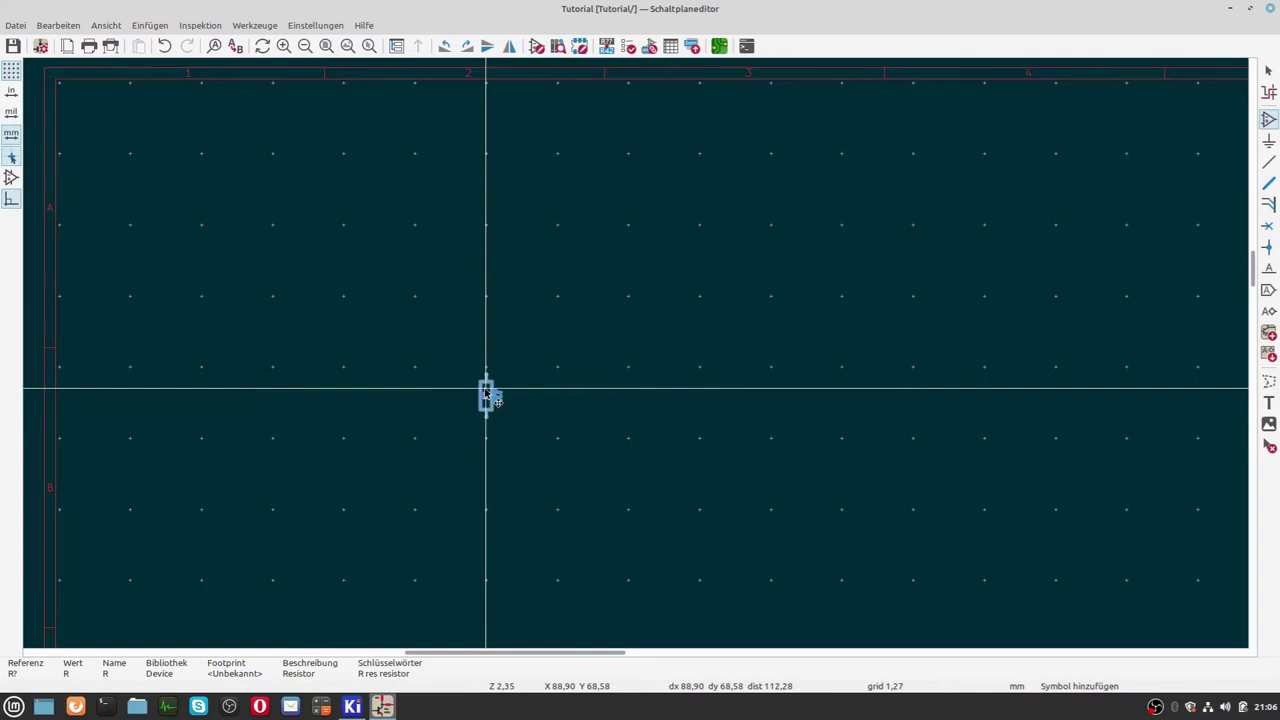
left_click(273, 225)
left_click(358, 225)
left_click(421, 225)
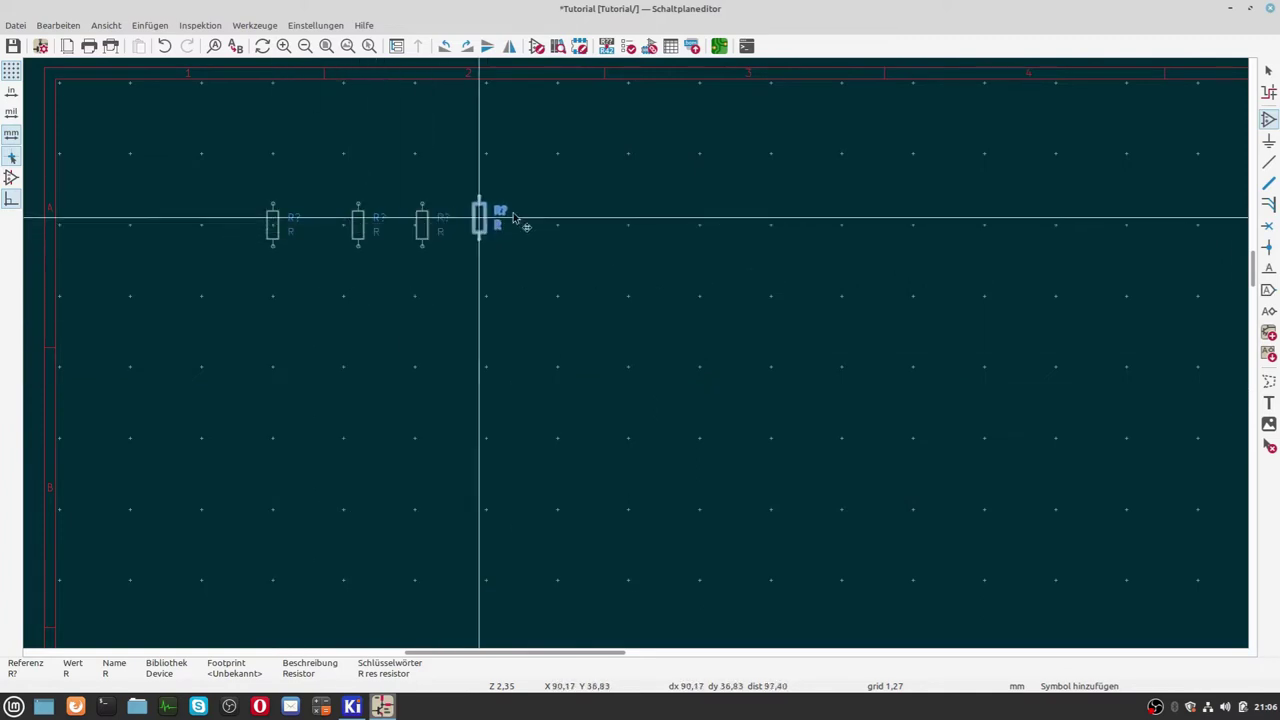
left_click(493, 232)
left_click(521, 210)
left_click(571, 218)
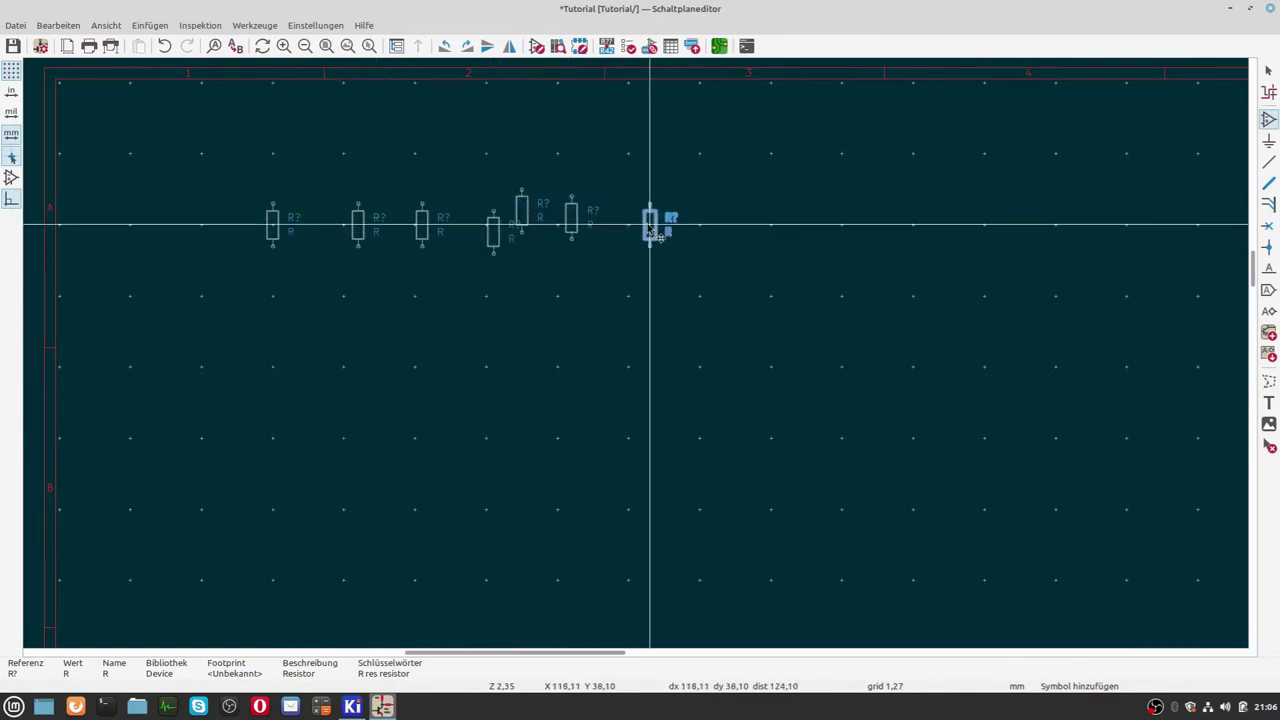
left_click(650, 225)
left_click(707, 214)
left_click(785, 231)
left_click(856, 218)
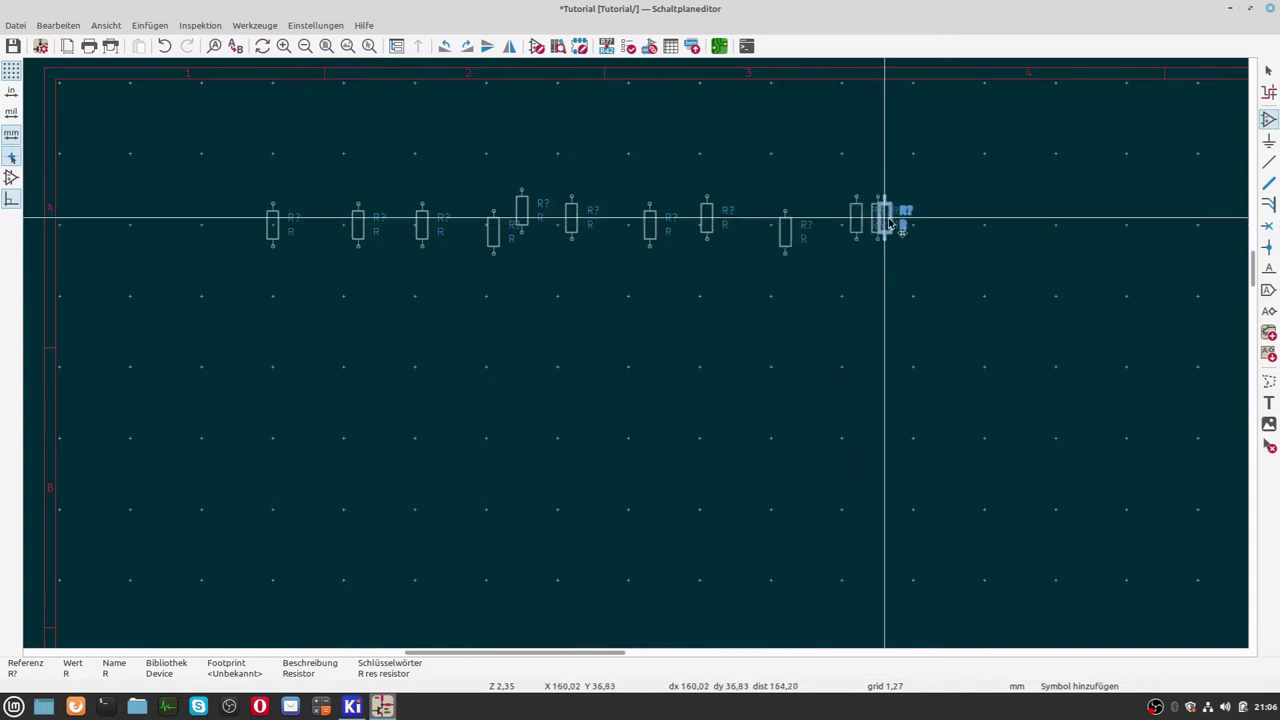
left_click(877, 218)
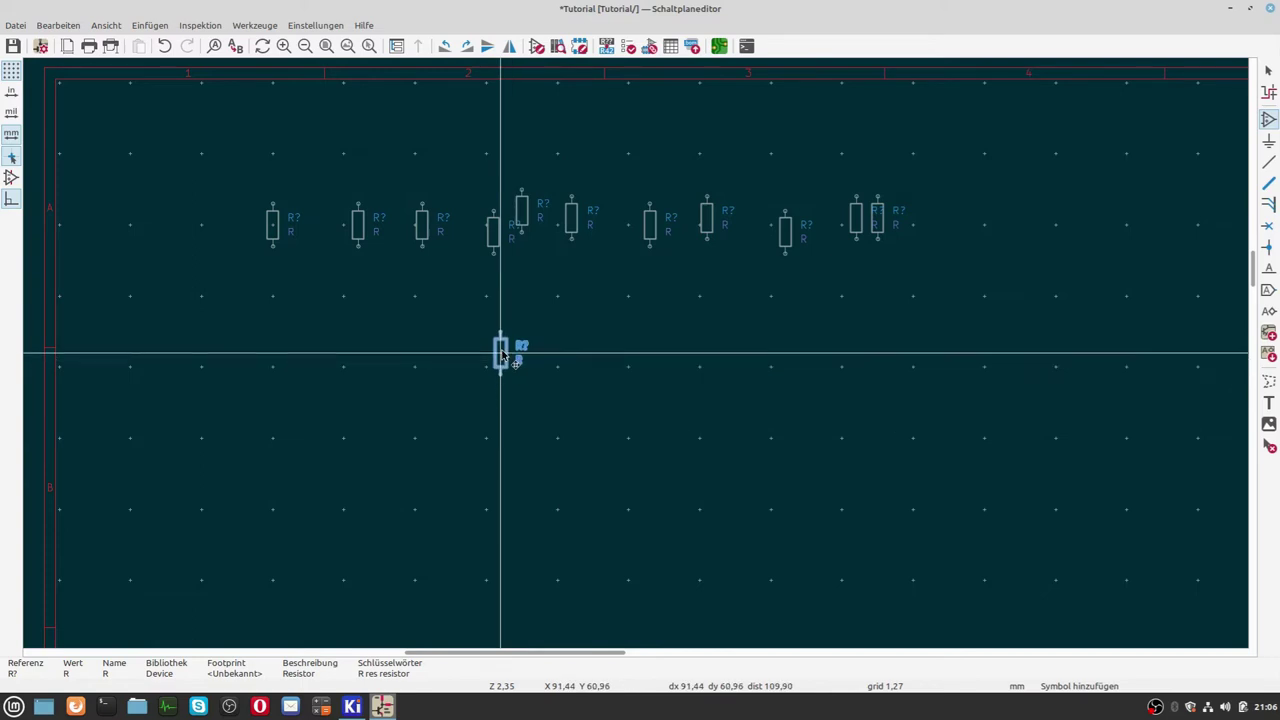
key("Escape")
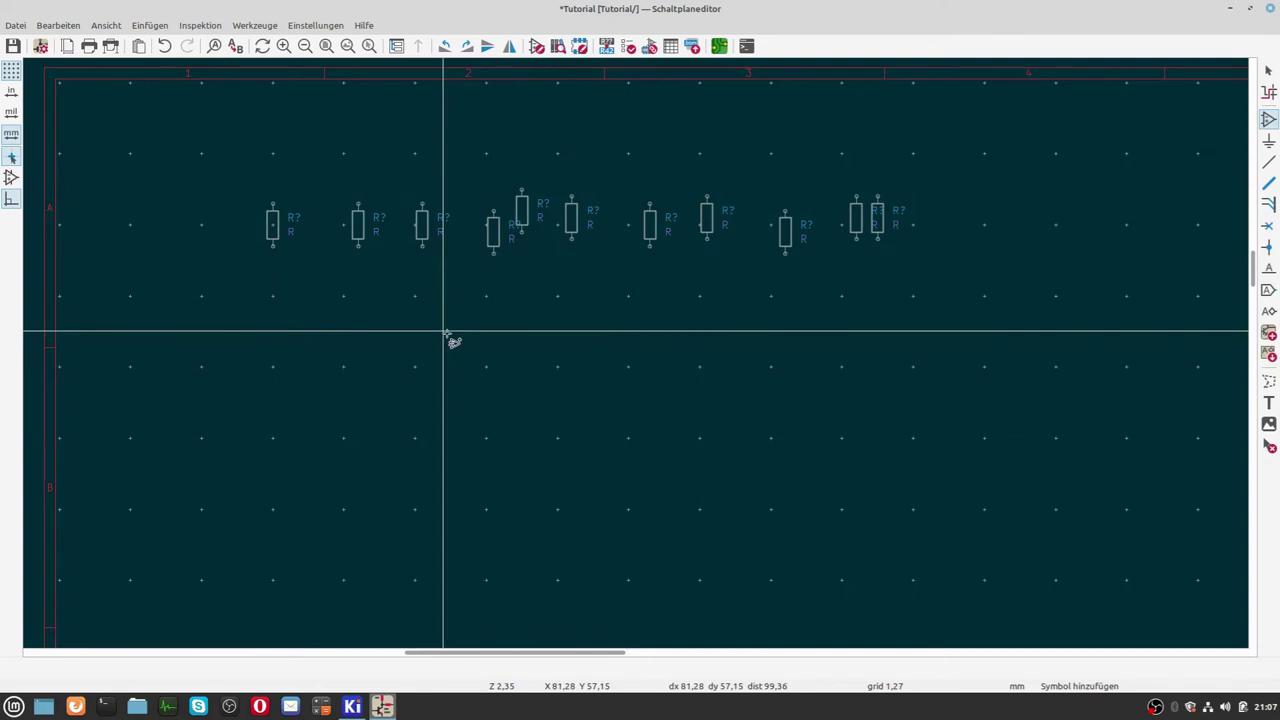
Place two Device C capacitors below the resistor row, discarding the leftover floating copy.
left_click(447, 336)
type("c")
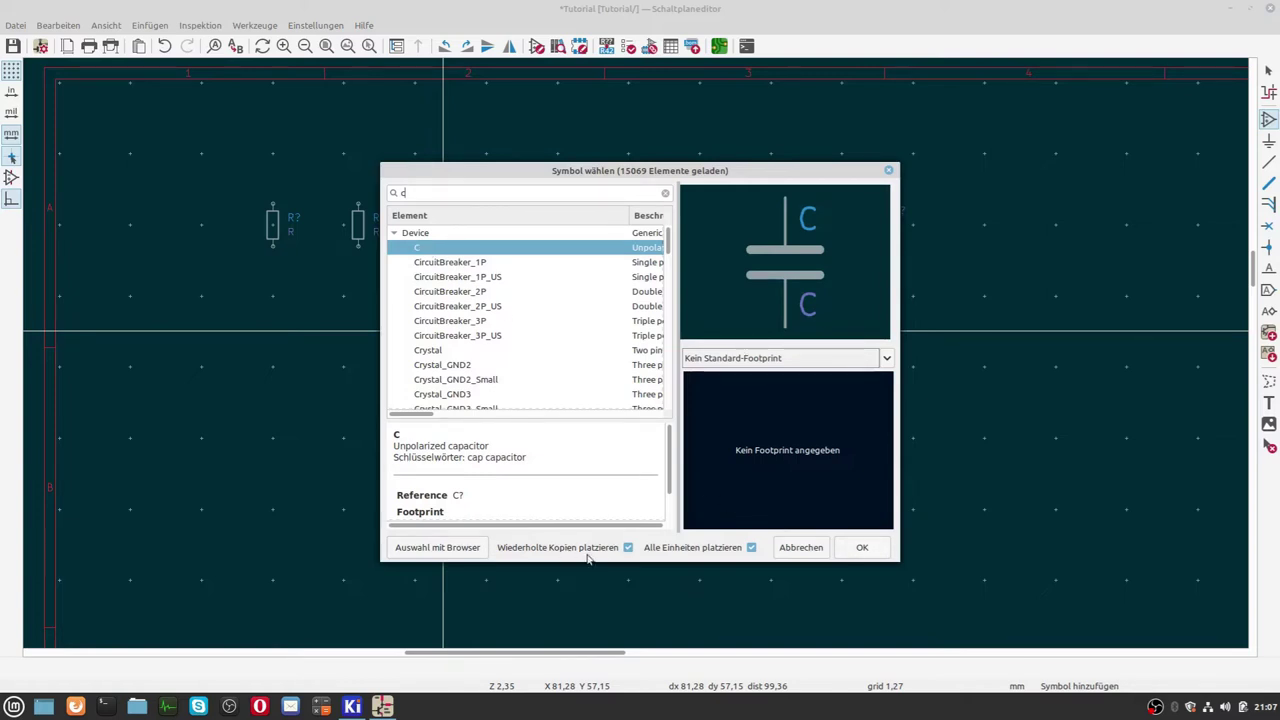
left_click(878, 551)
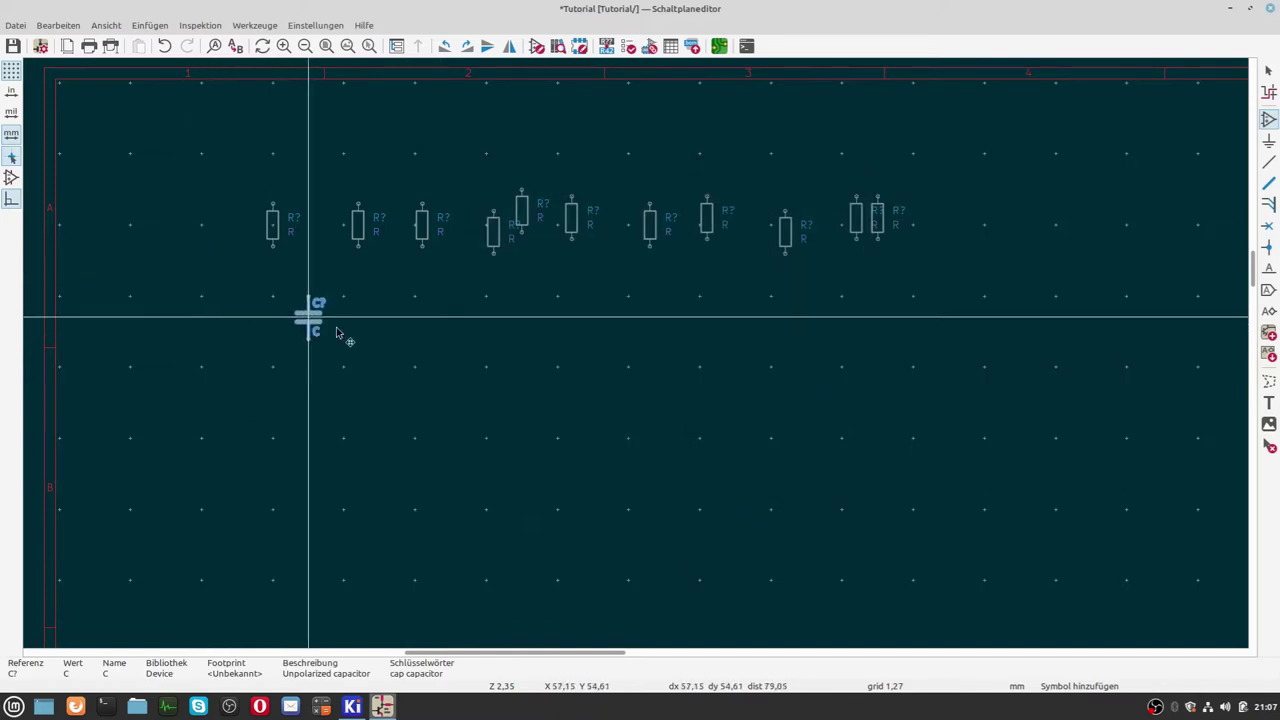
left_click(280, 317)
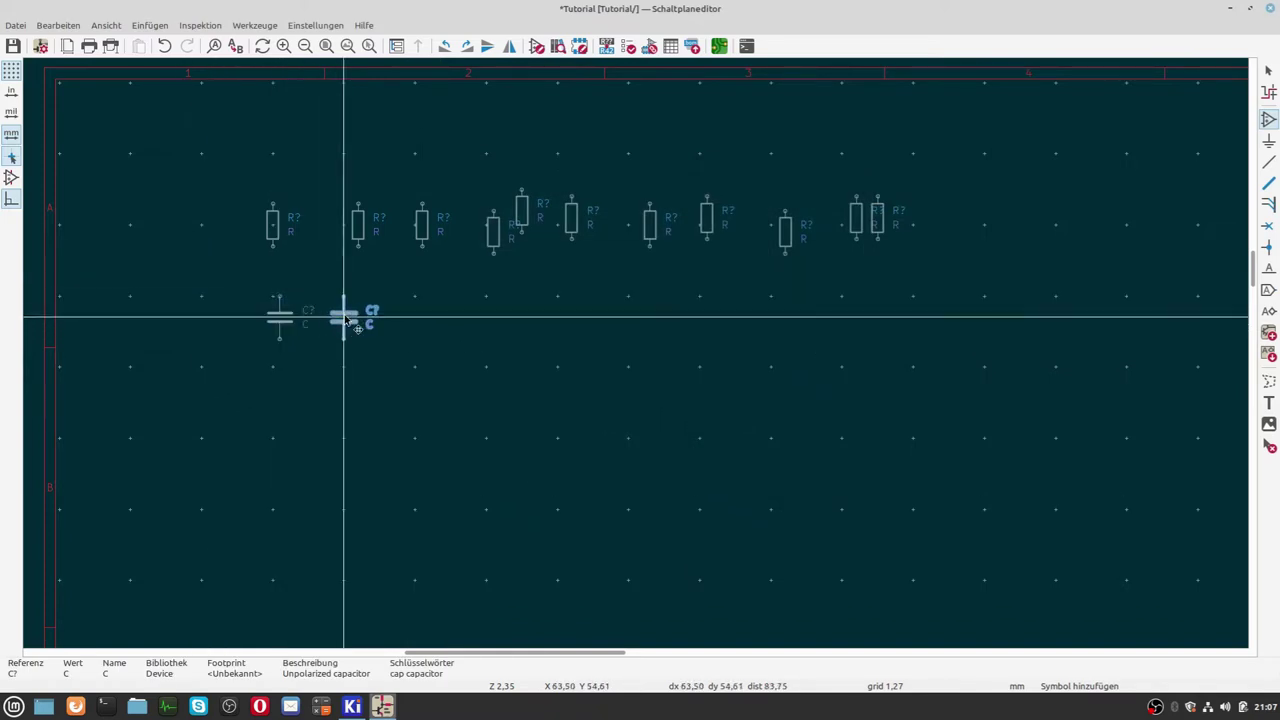
left_click(344, 317)
scroll(410, 318, "up", 2)
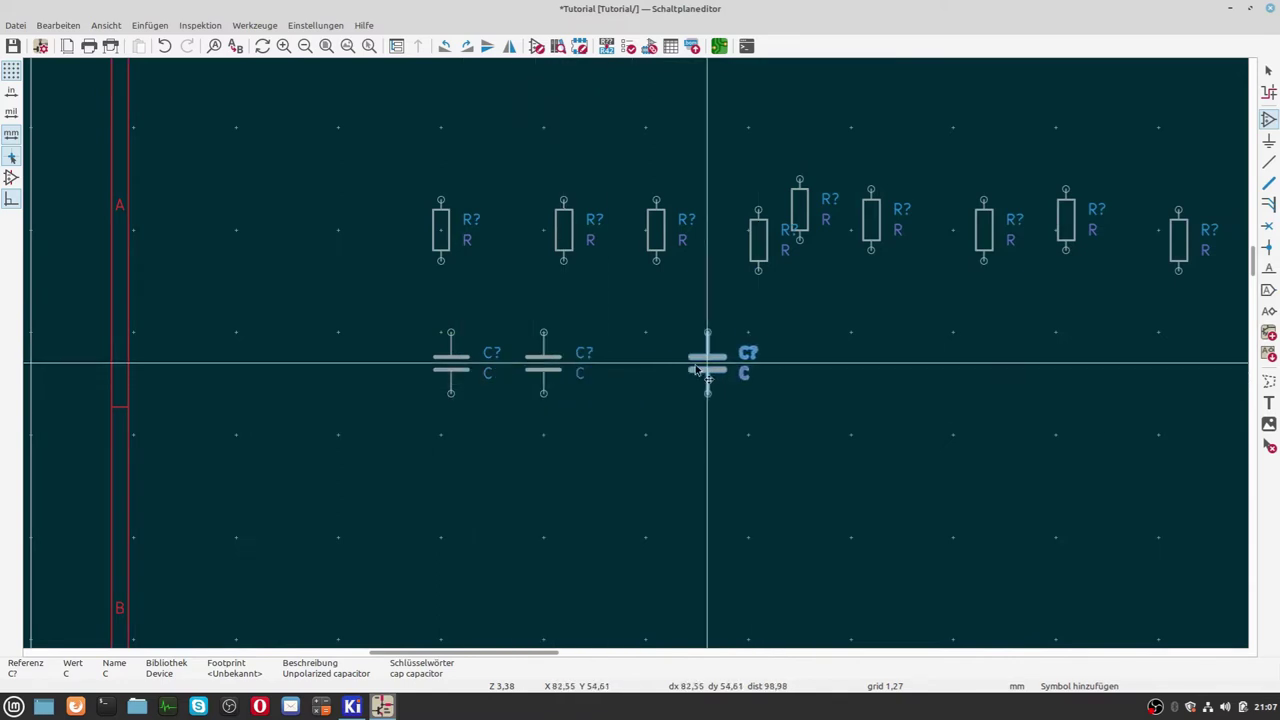
scroll(706, 362, "up", 1)
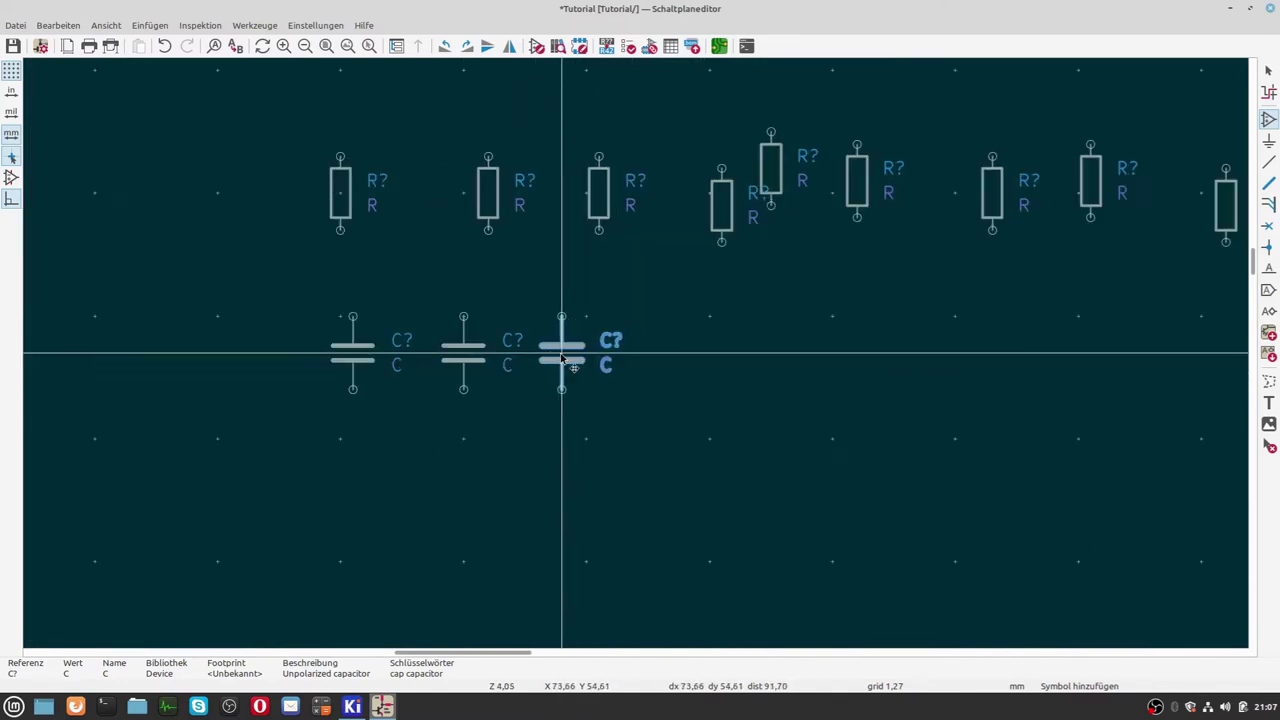
key("Escape")
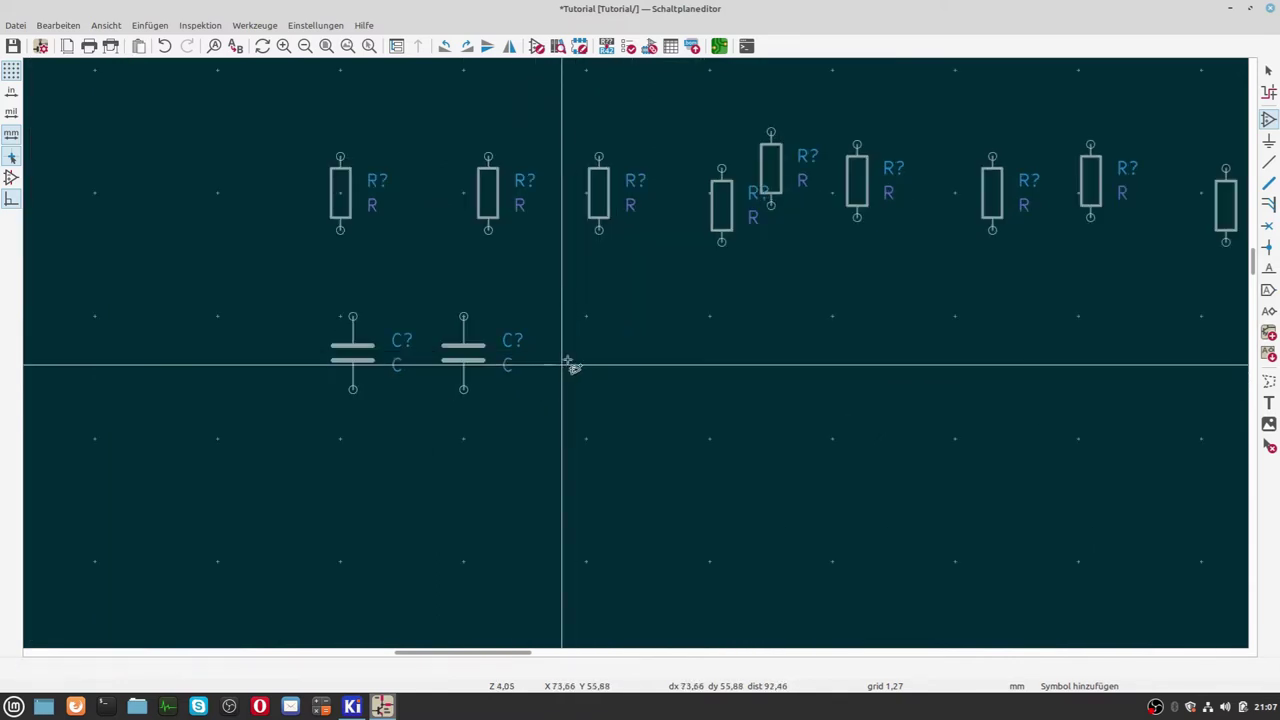
left_click(578, 360)
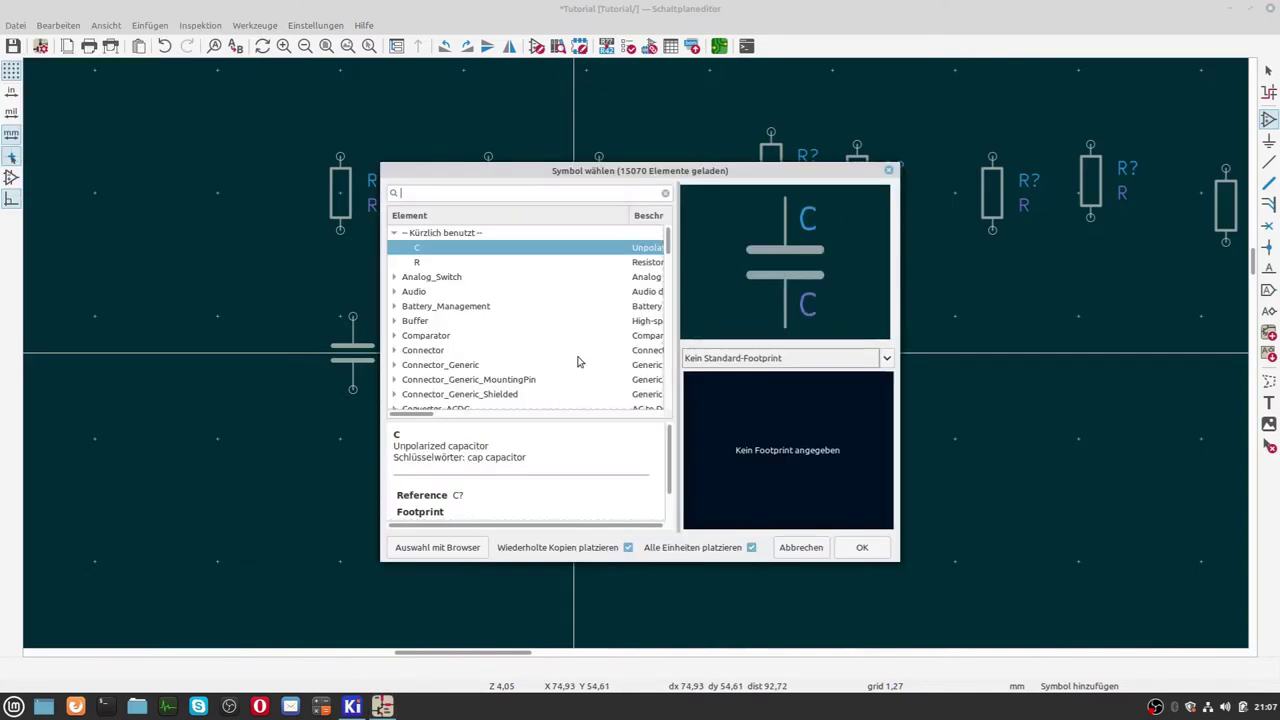
Search 'c_s' and place six C_Small capacitors to the right of the two C capacitors.
type("c")
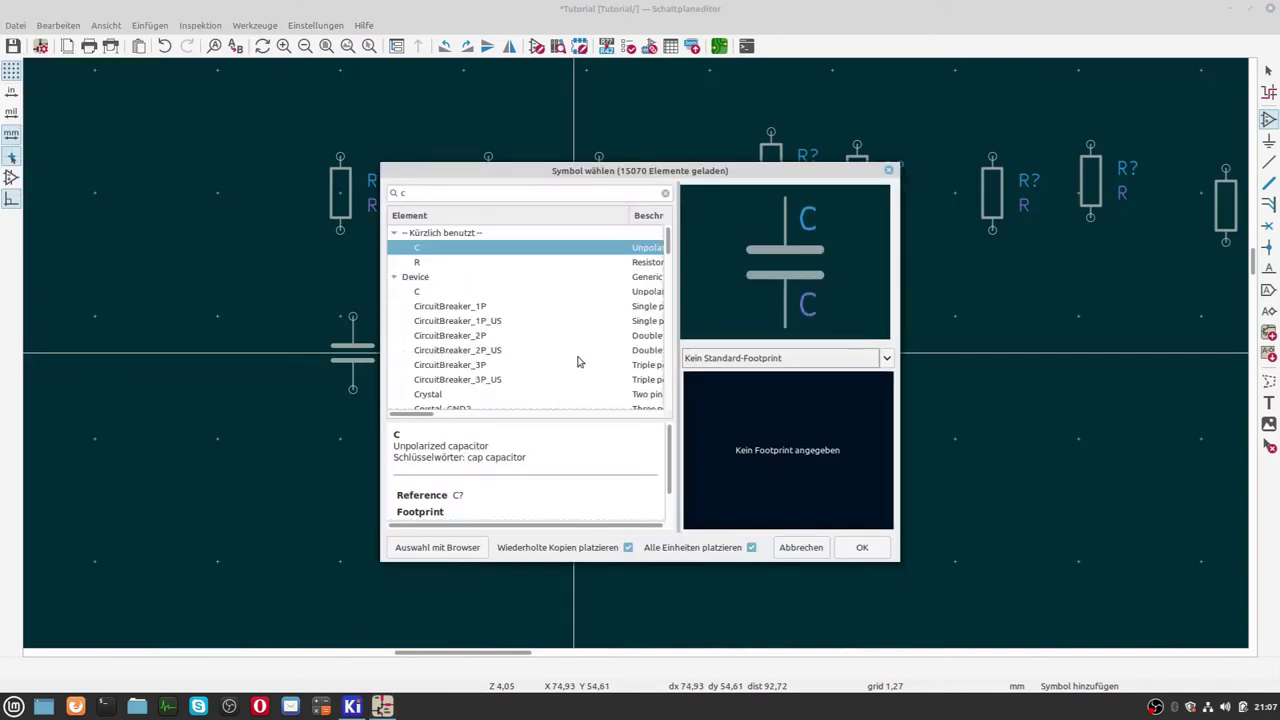
type("_s")
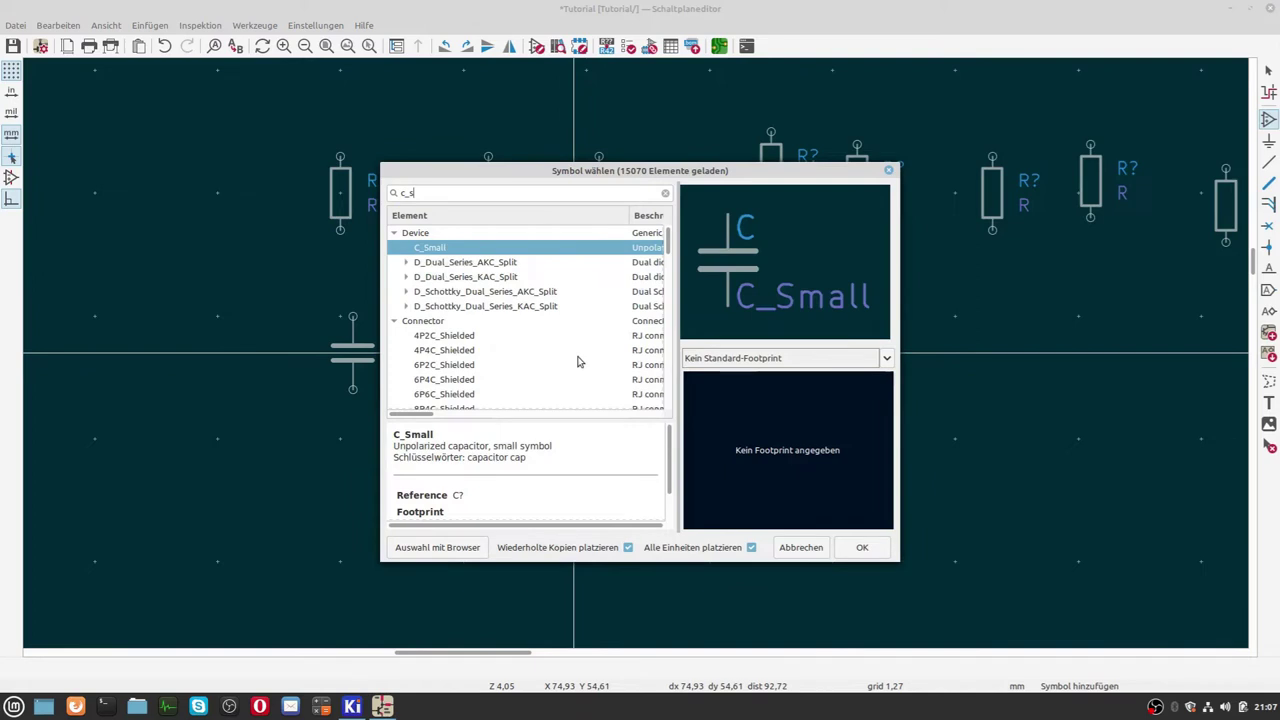
left_click(862, 549)
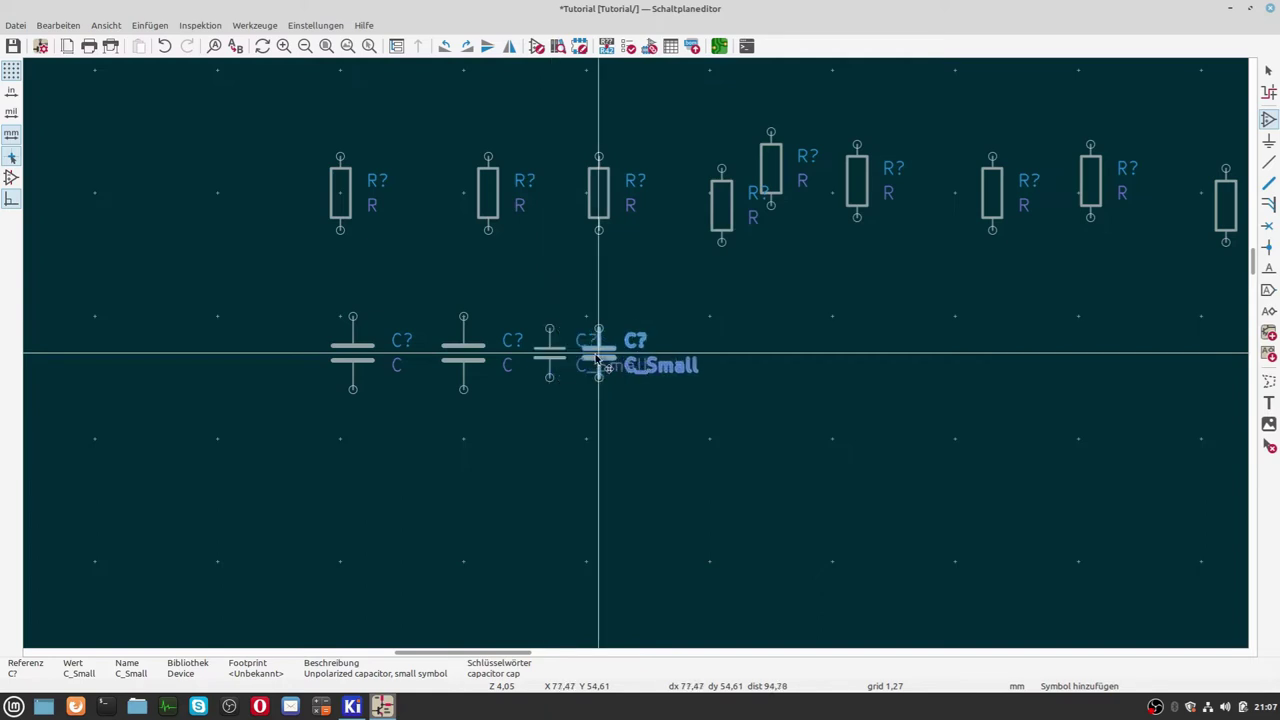
left_click(770, 352)
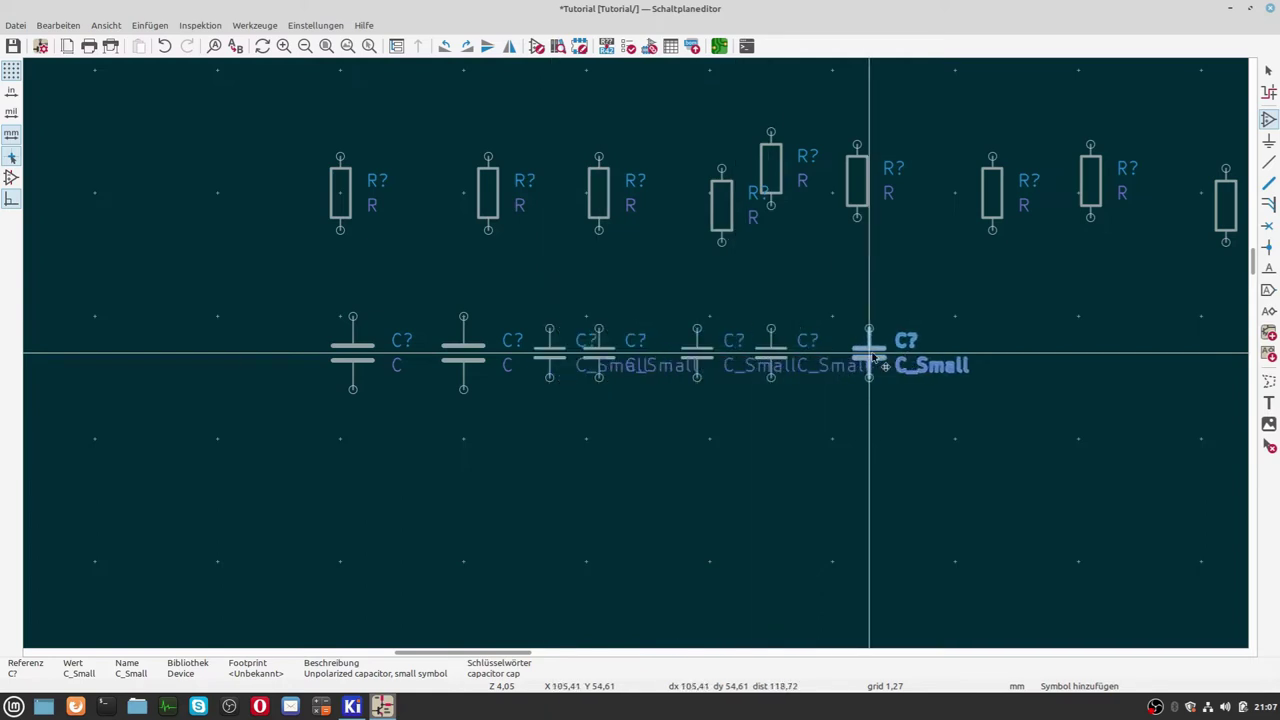
left_click(869, 352)
left_click(943, 352)
left_click(1029, 352)
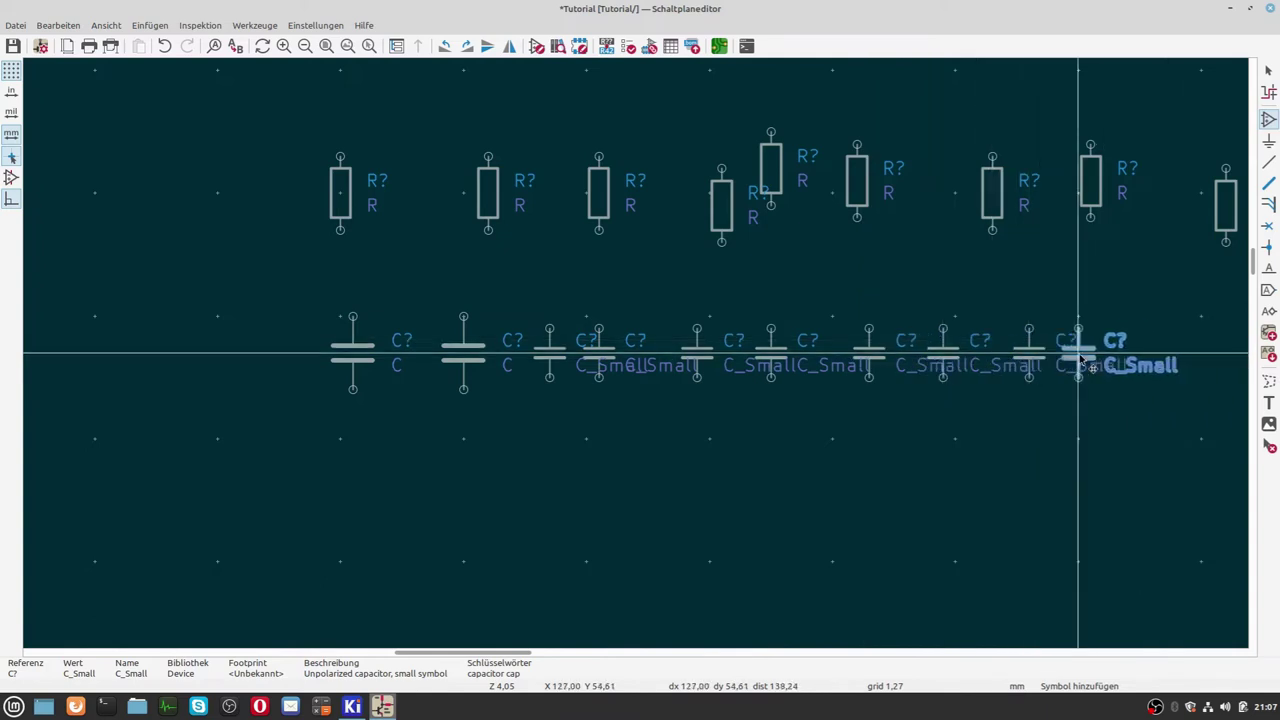
scroll(1150, 345, "down", 1)
left_click(768, 352)
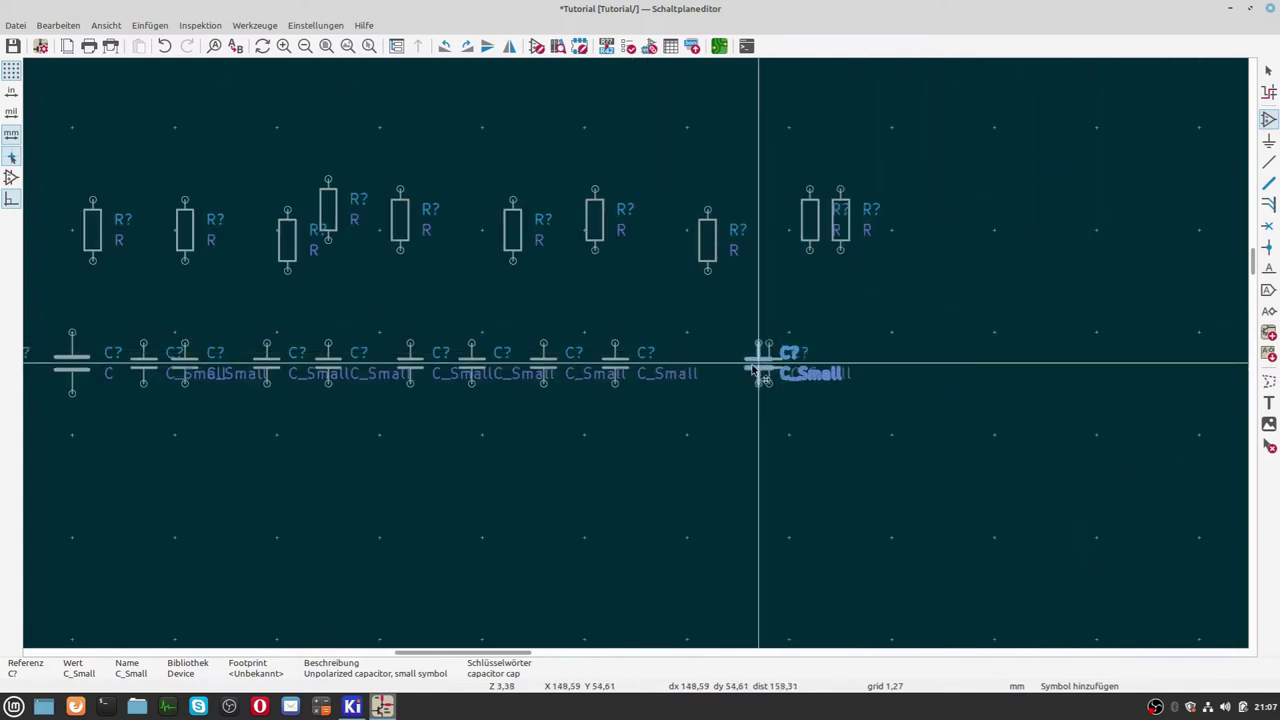
left_click(717, 352)
key("Escape")
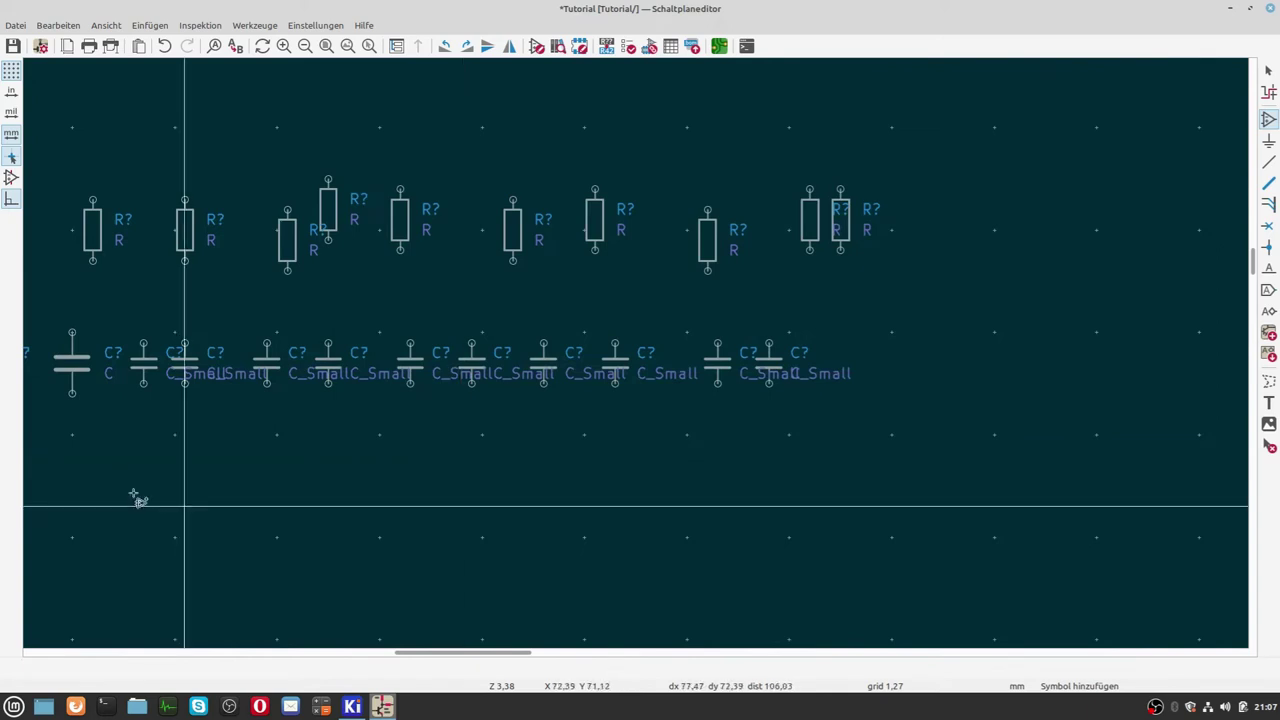
scroll(640, 360, "down", 2)
scroll(630, 356, "up", 1)
scroll(600, 364, "up", 1)
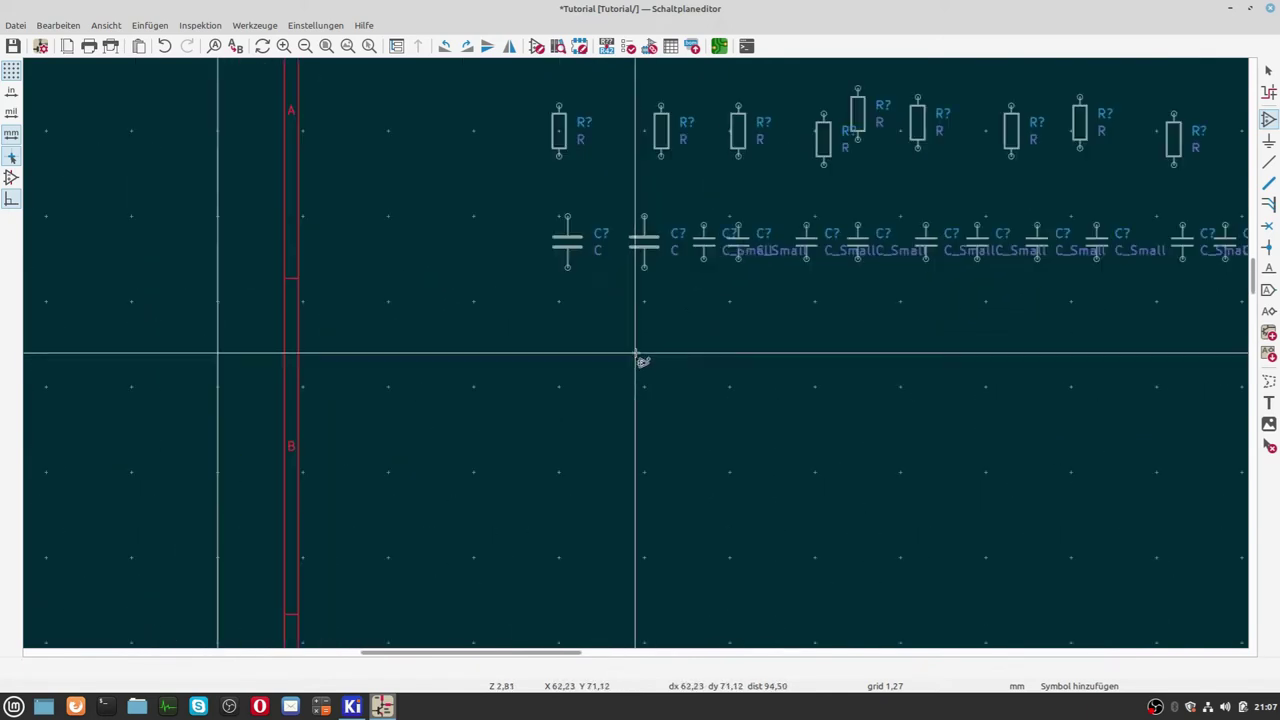
scroll(636, 362, "up", 1)
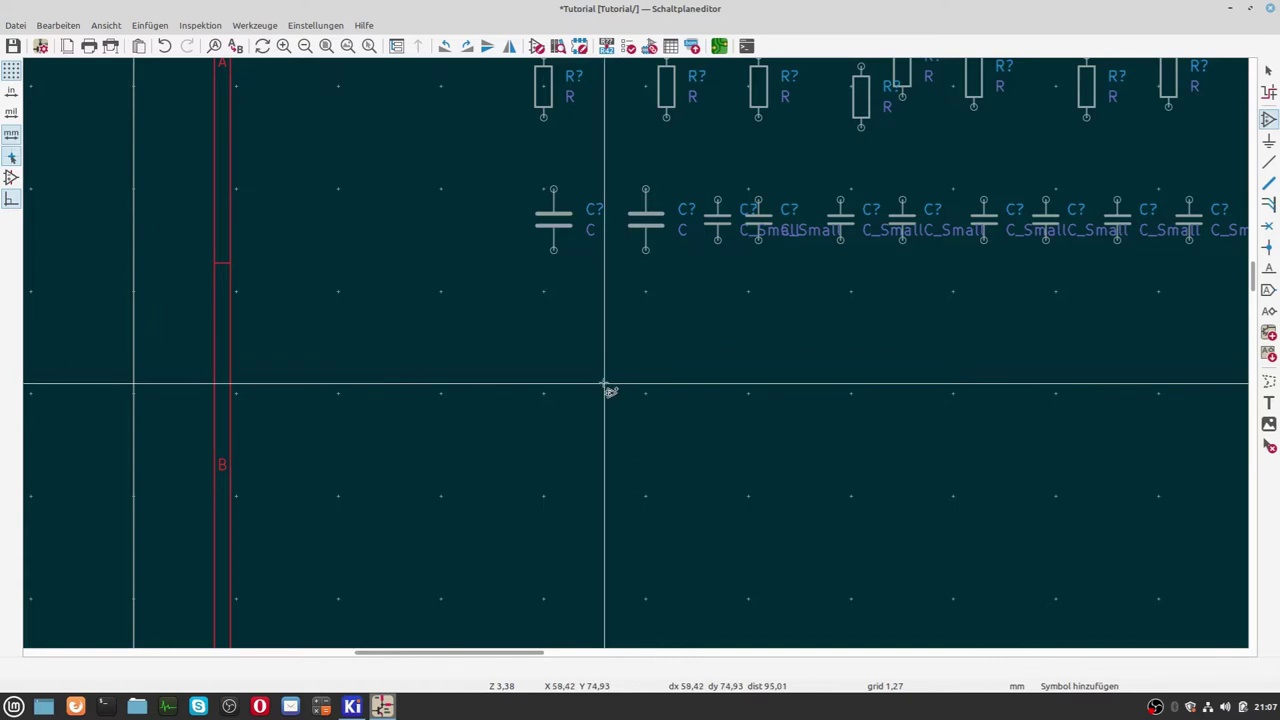
Search 'c_p' and choose the C_Polarized_Small capacitor for placement.
left_click(551, 331)
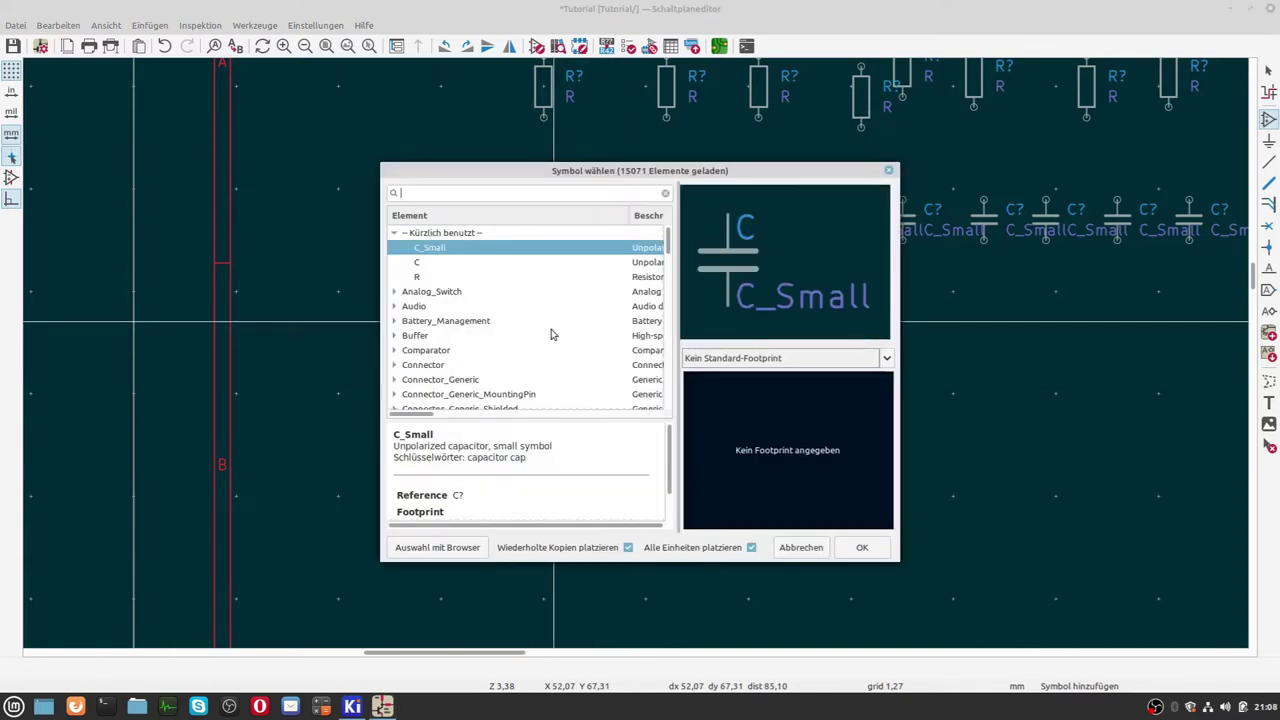
type("c")
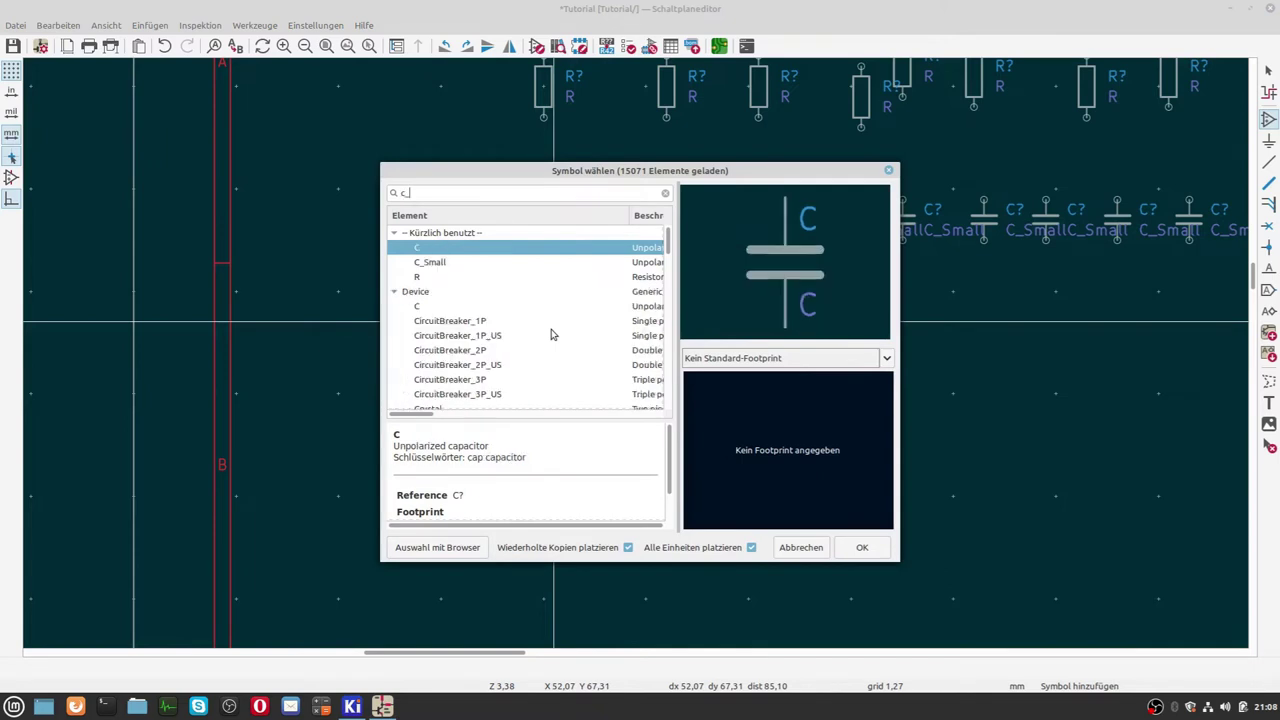
type("_p")
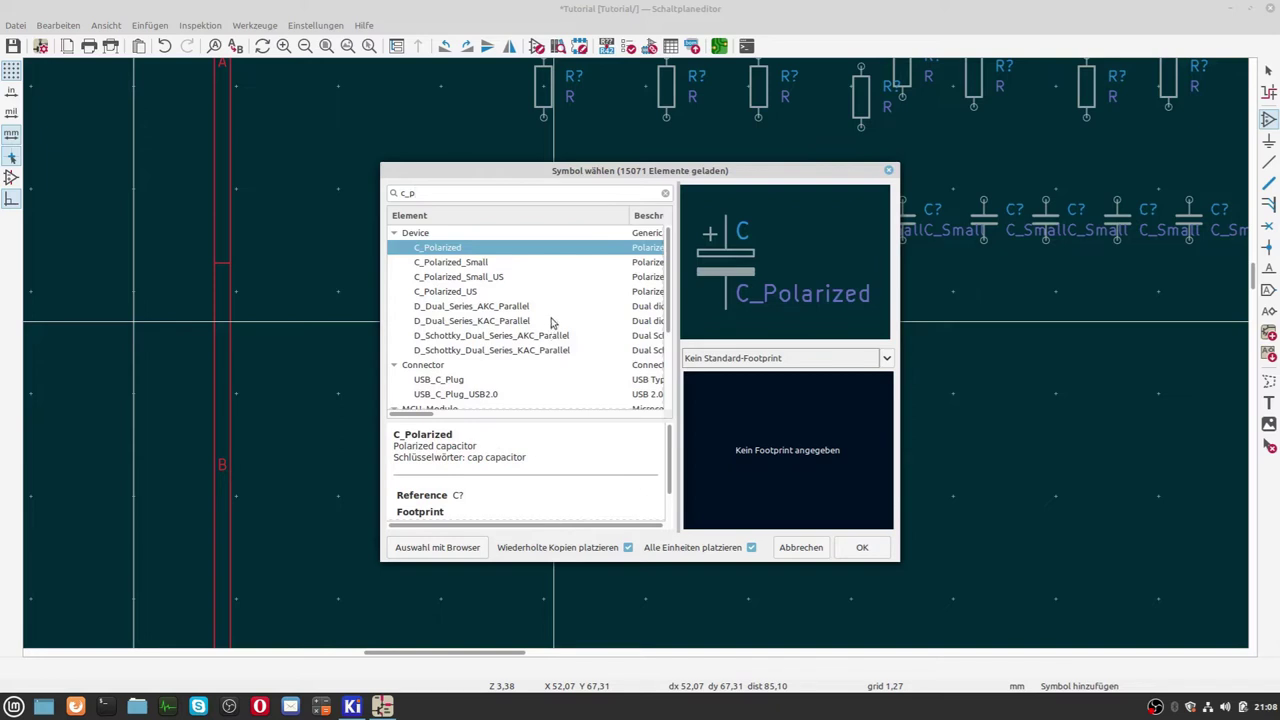
left_click(426, 264)
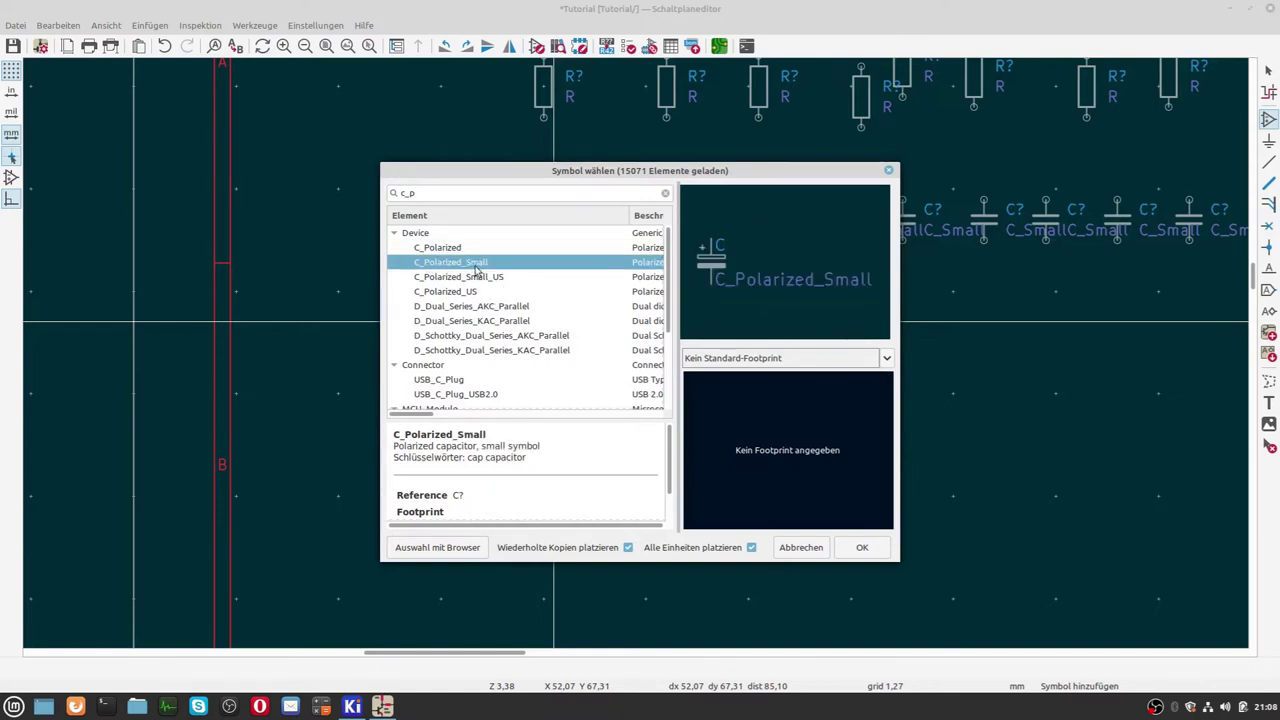
left_click(862, 547)
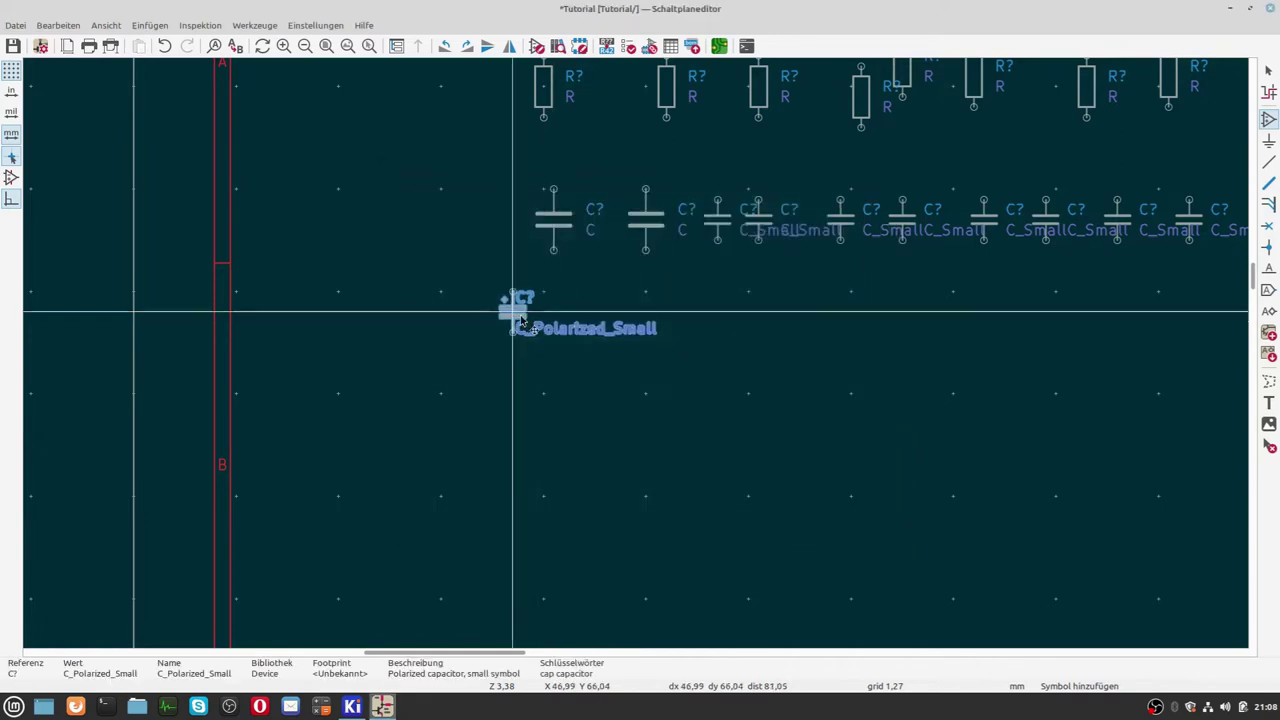
Place eight C_Polarized_Small capacitors in a row beneath the C_Small row.
left_click(656, 322)
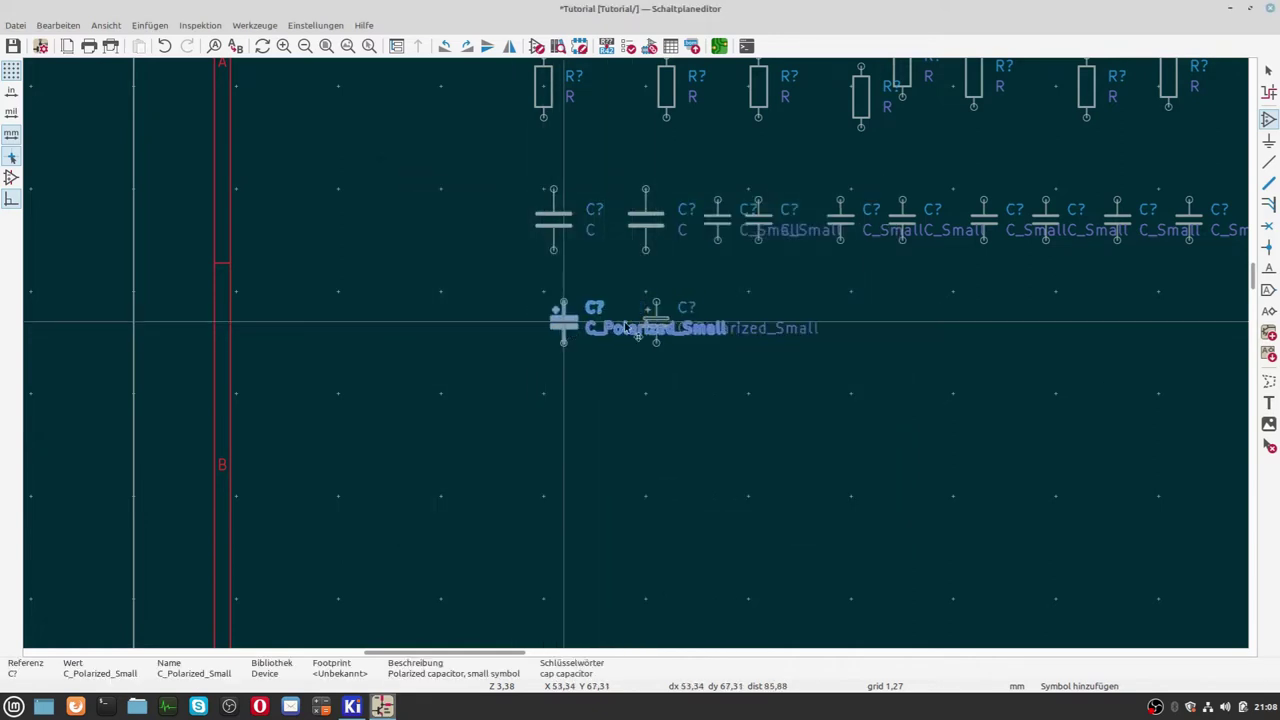
left_click(563, 322)
left_click(780, 322)
left_click(934, 322)
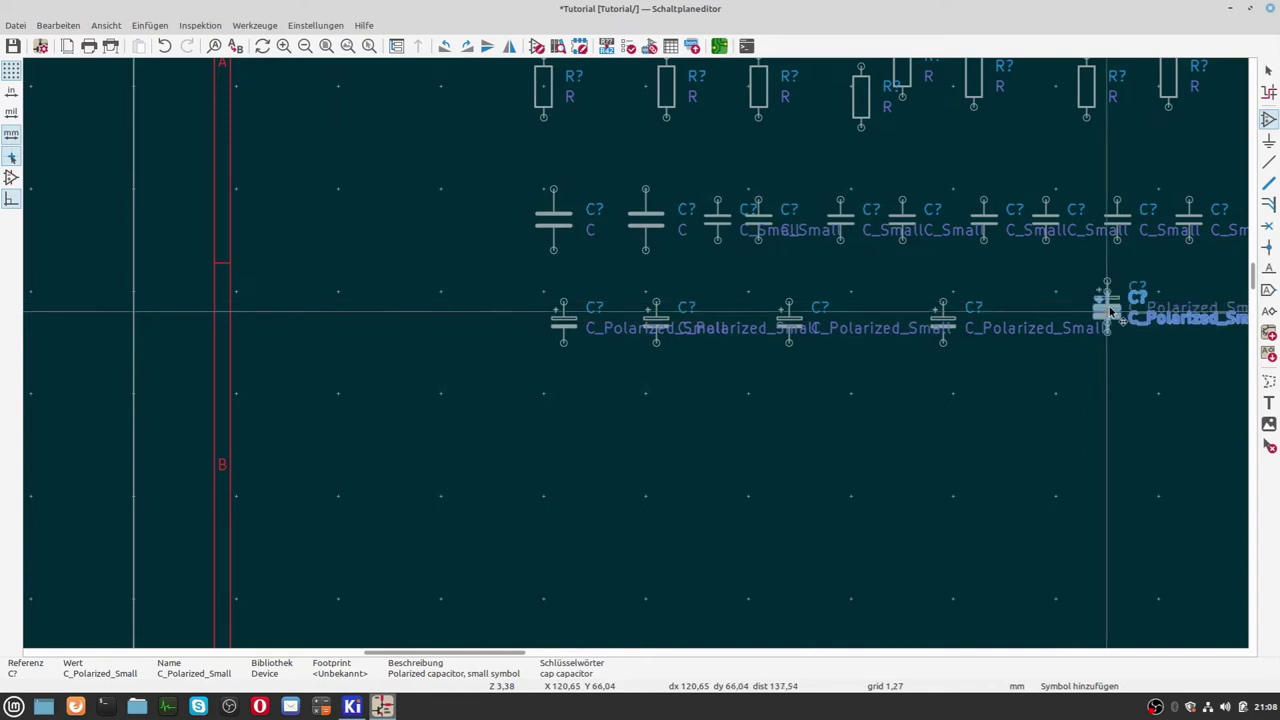
scroll(1105, 322, "down", 2)
left_click(636, 352)
left_click(700, 355)
left_click(800, 352)
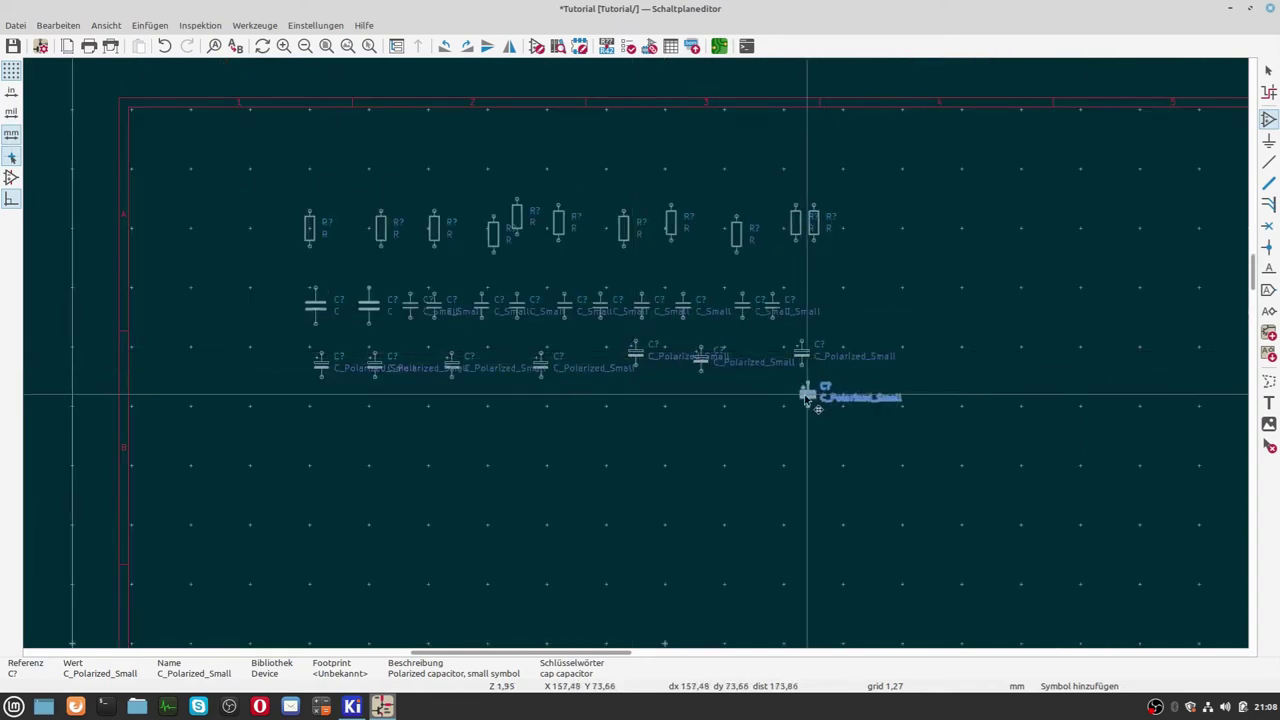
left_click(926, 355)
key("Escape")
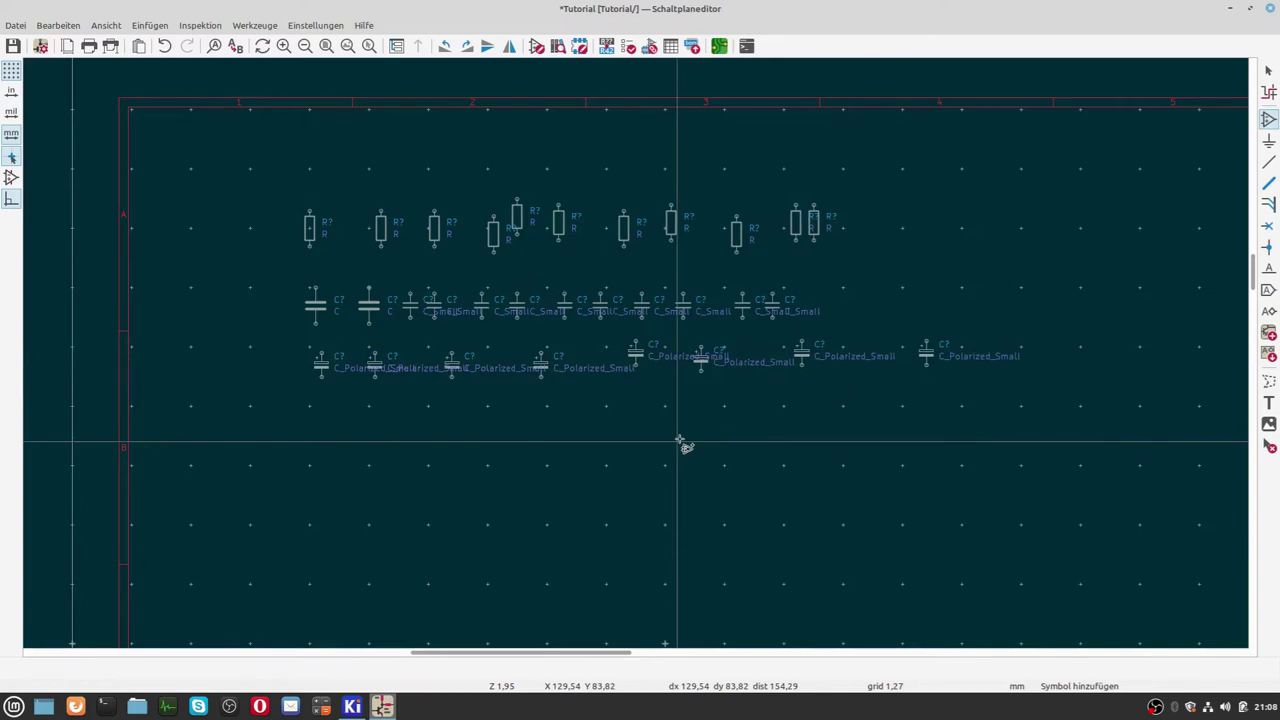
key("Escape")
scroll(529, 449, "up", 2)
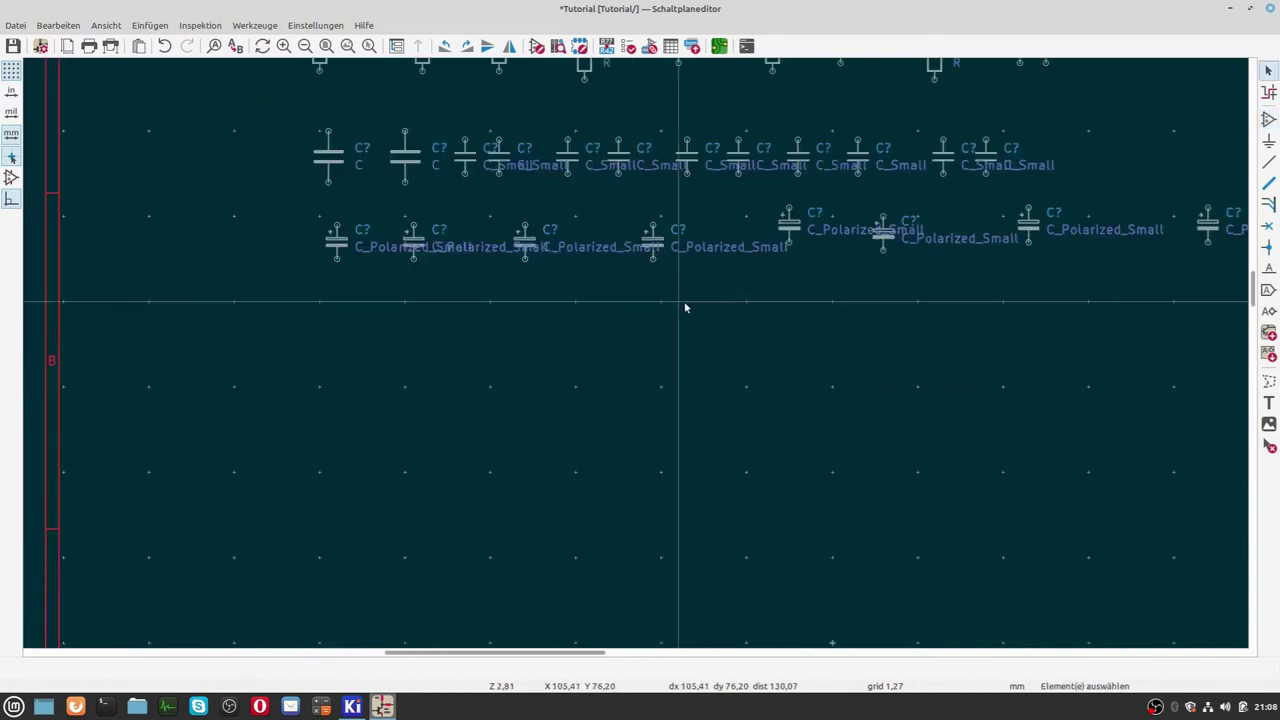
scroll(634, 357, "down", 2)
scroll(634, 357, "down", 2)
scroll(626, 383, "up", 2)
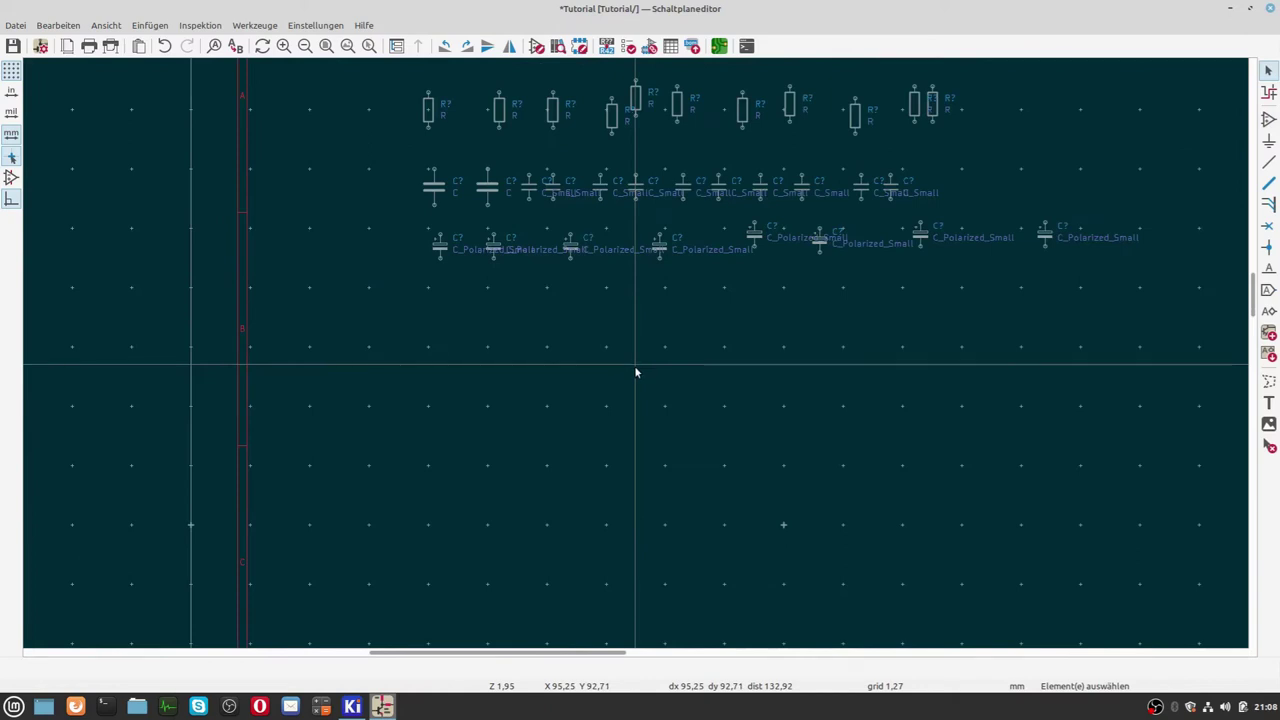
Start adding a new symbol and filter the symbol chooser with the search 'lt'.
key("a")
scroll(500, 340, "down", 2)
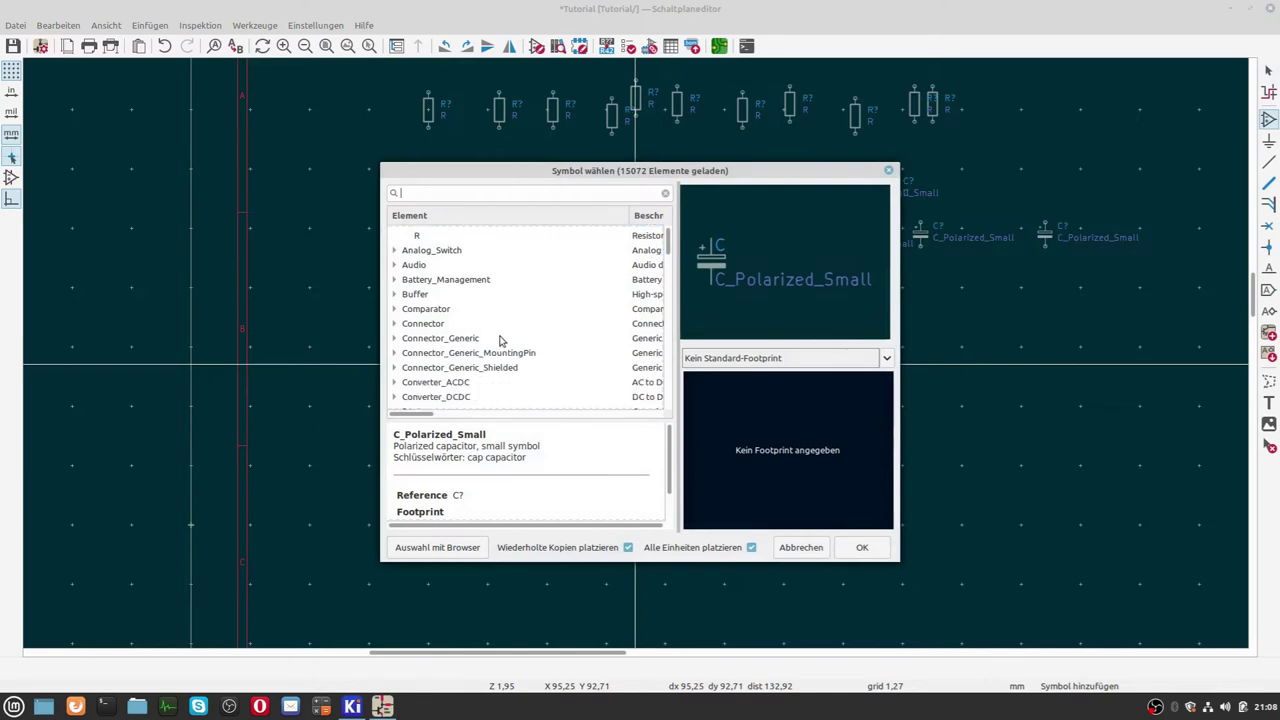
scroll(500, 337, "down", 2)
scroll(495, 310, "up", 4)
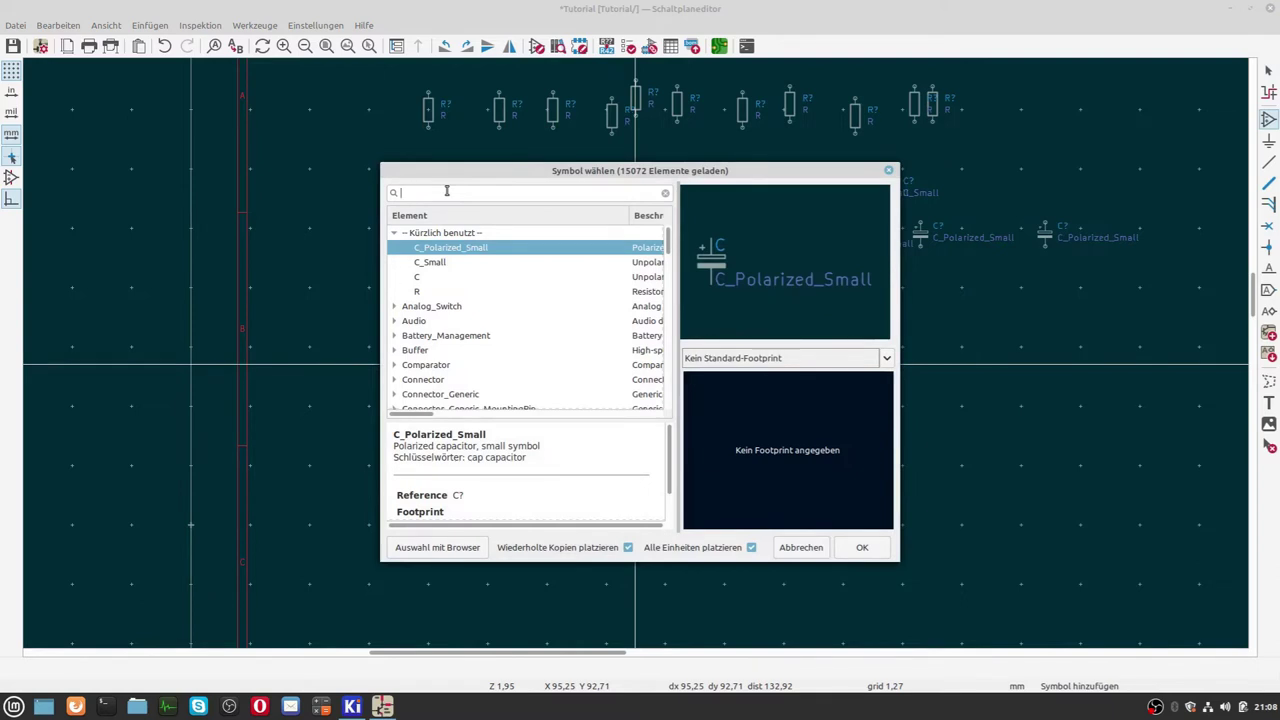
type("m")
key("BackSpace")
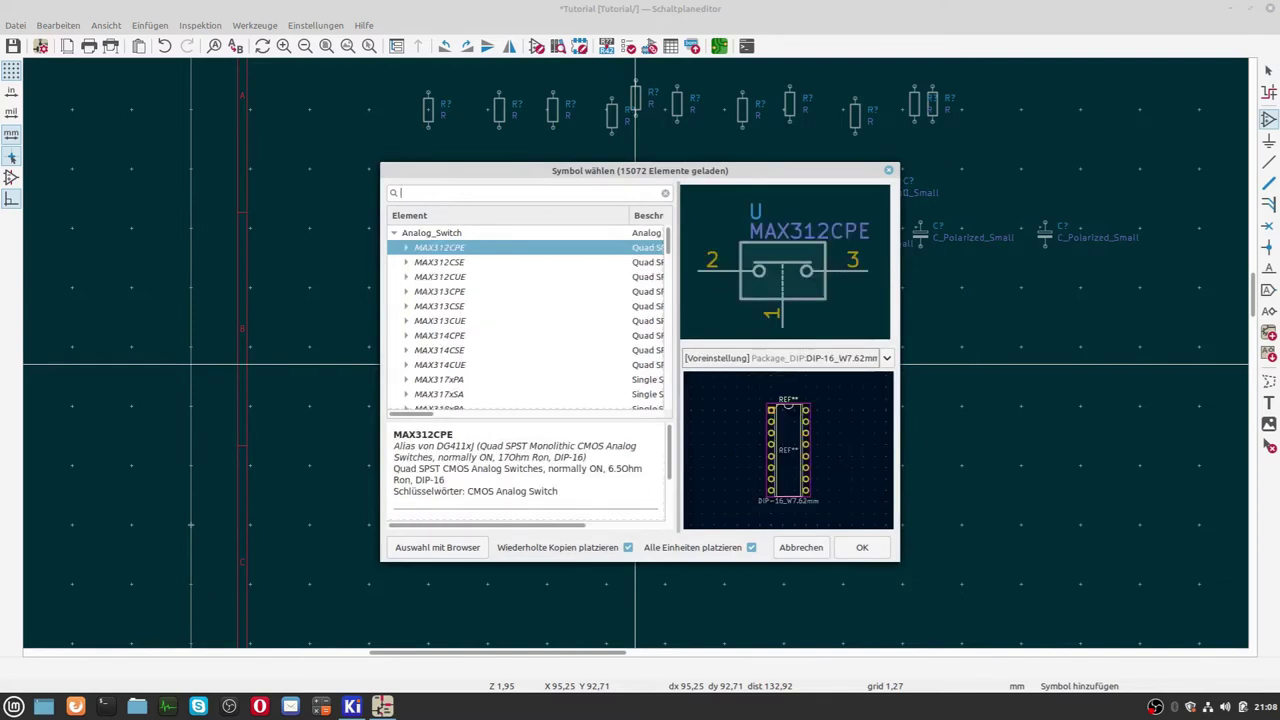
type("l")
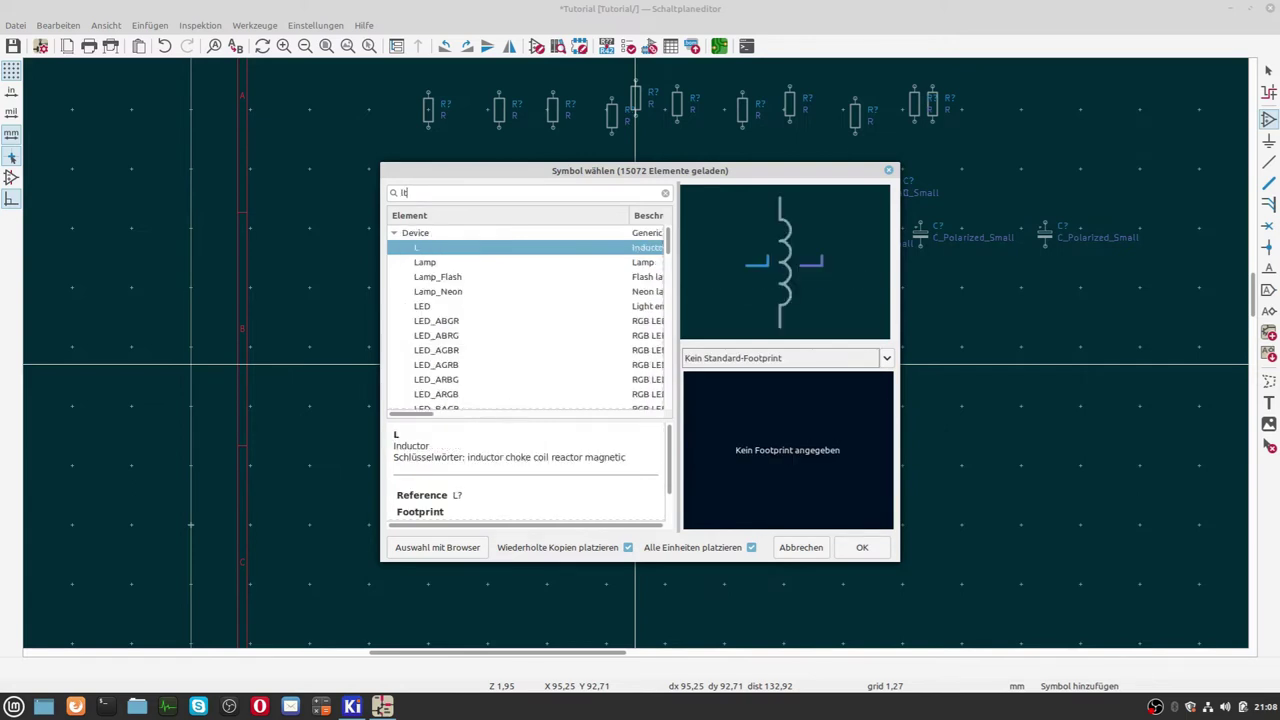
type("tv")
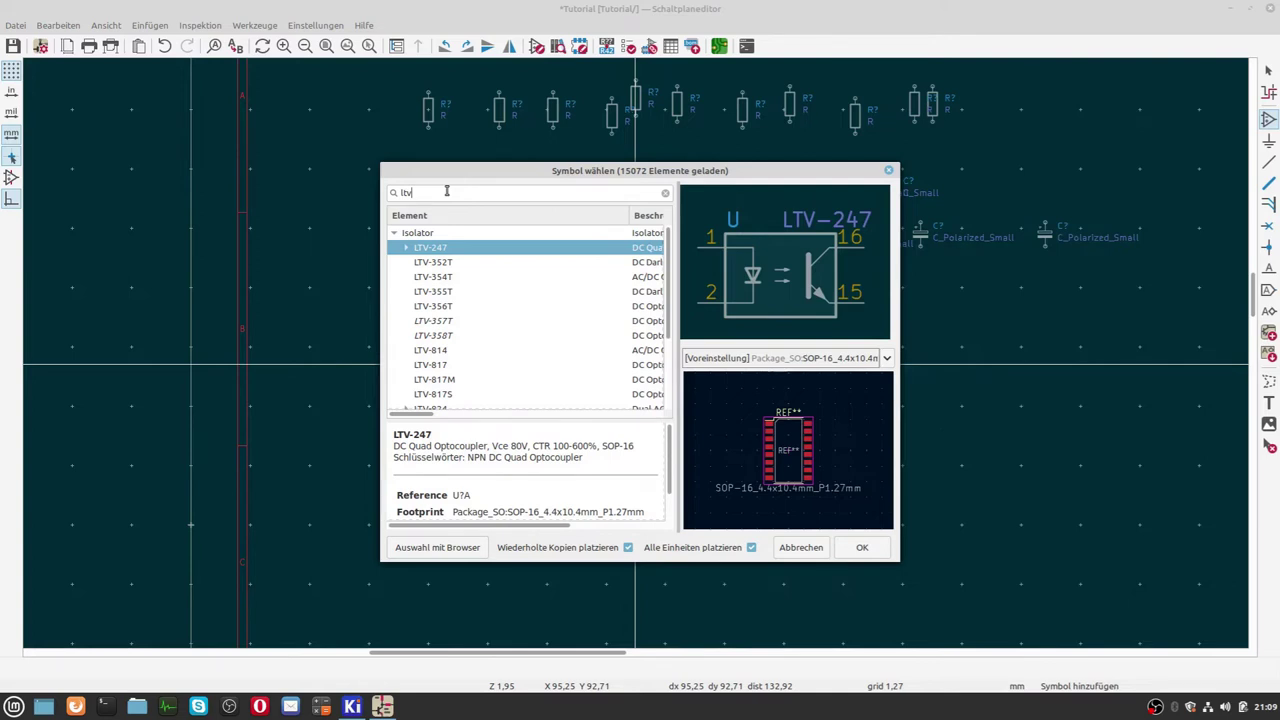
Browse the LTV search results and select the LTV-847S optocoupler entry.
type("847")
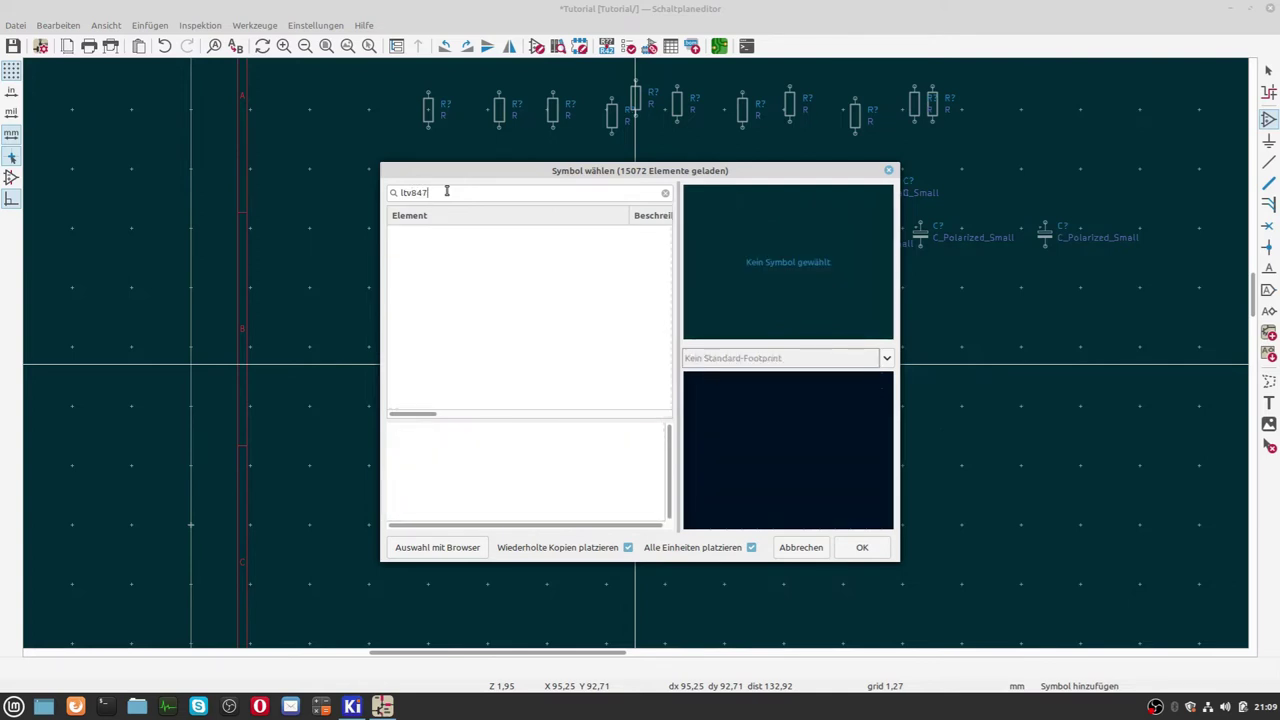
key("BackSpace")
key("BackSpace")
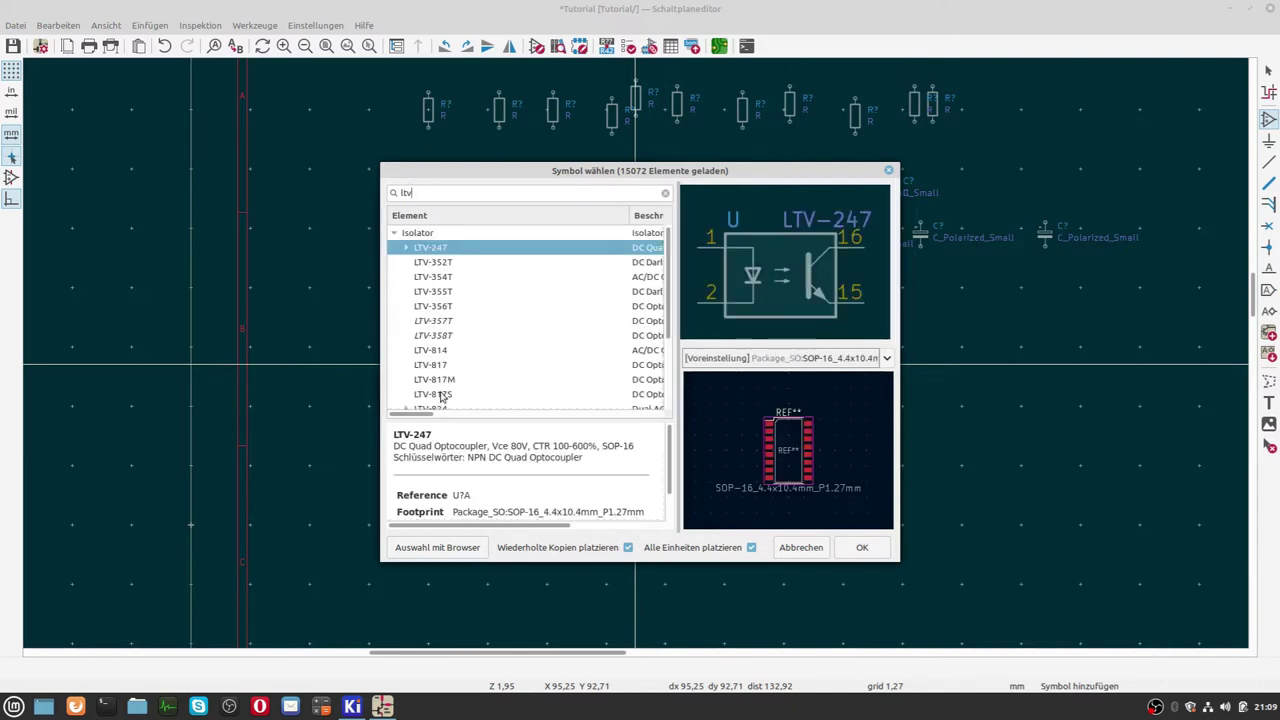
scroll(441, 397, "down", 2)
scroll(441, 397, "down", 2)
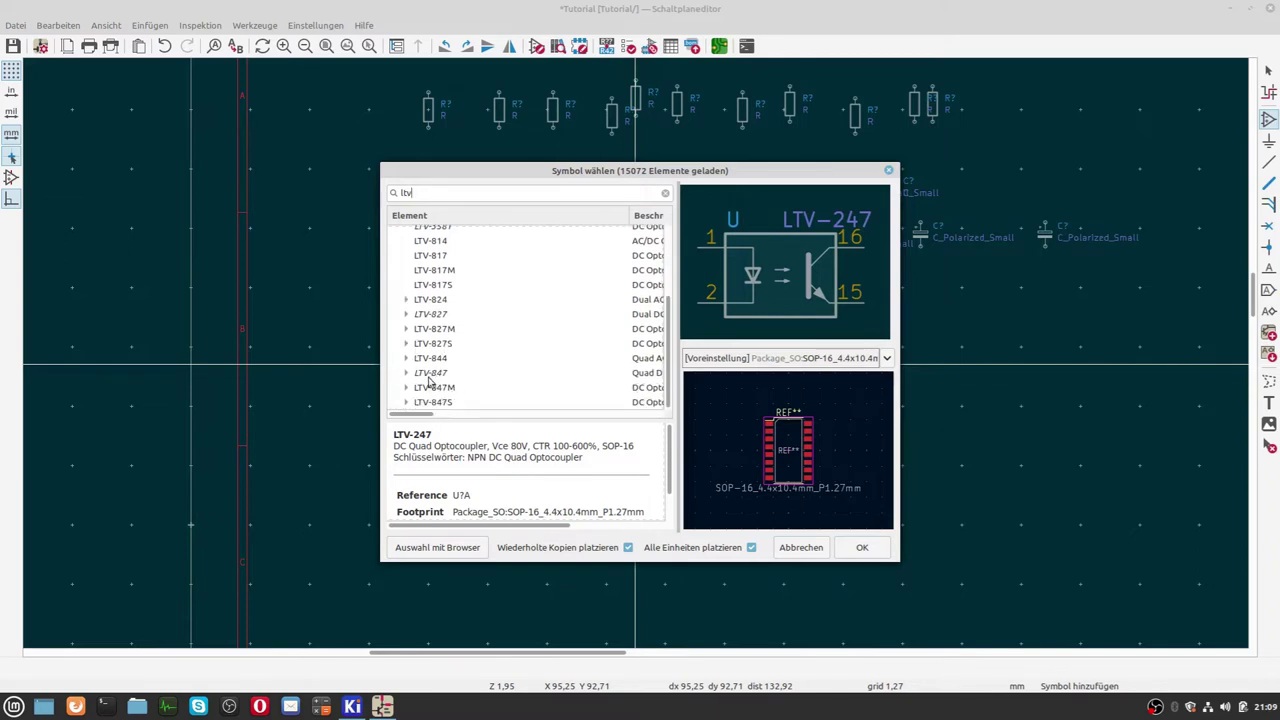
left_click(429, 376)
left_click(440, 403)
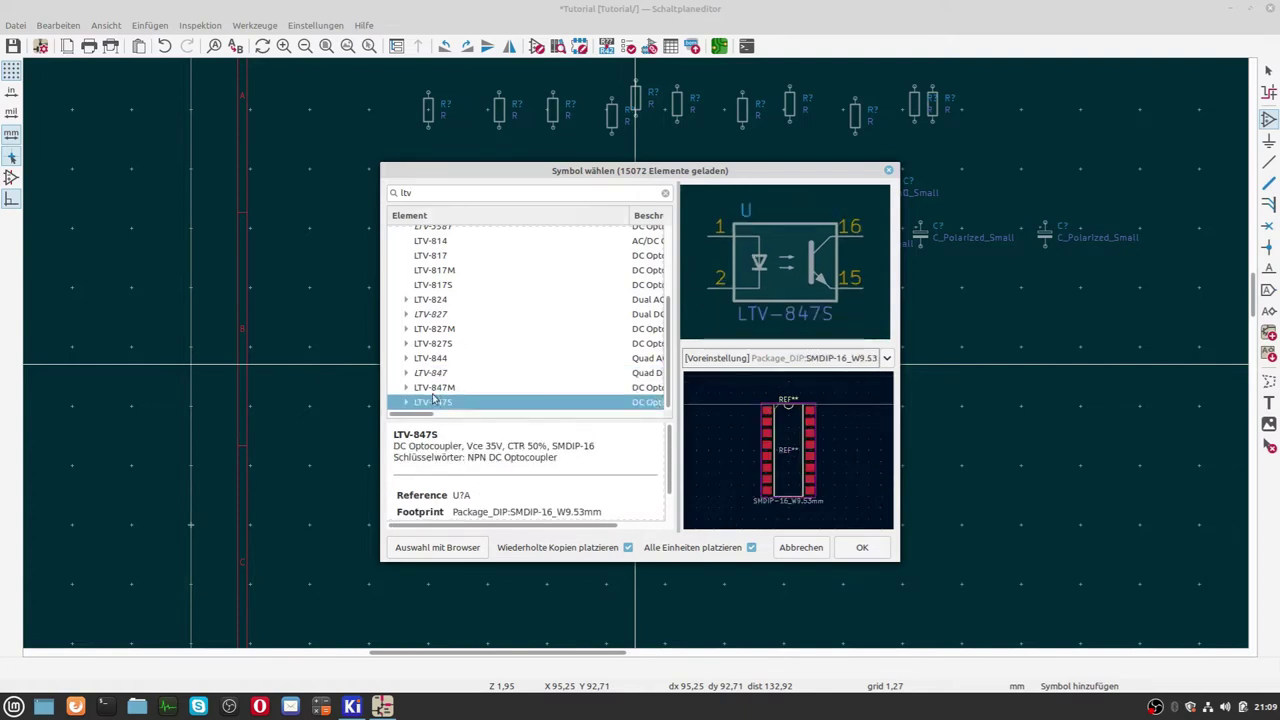
Rework the chooser search text between '847' variants and 'ltv' while scanning the results.
double_click(429, 192)
type("847")
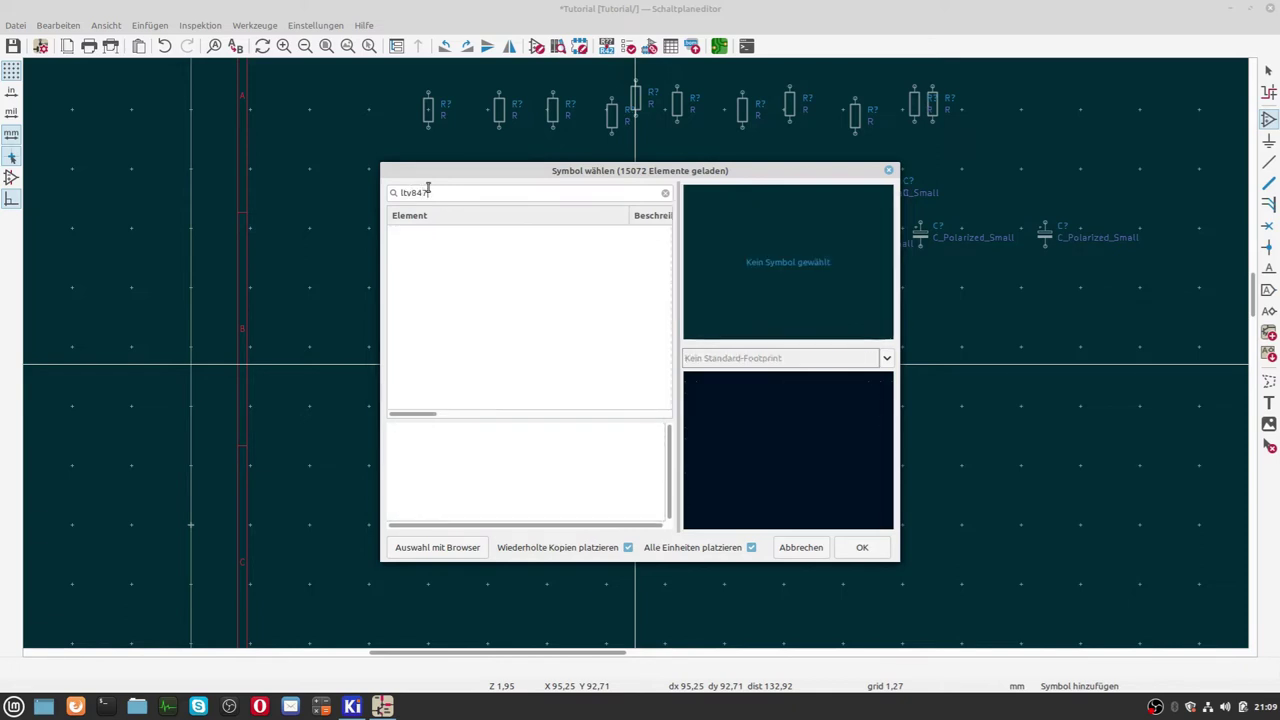
key("BackSpace")
type("-")
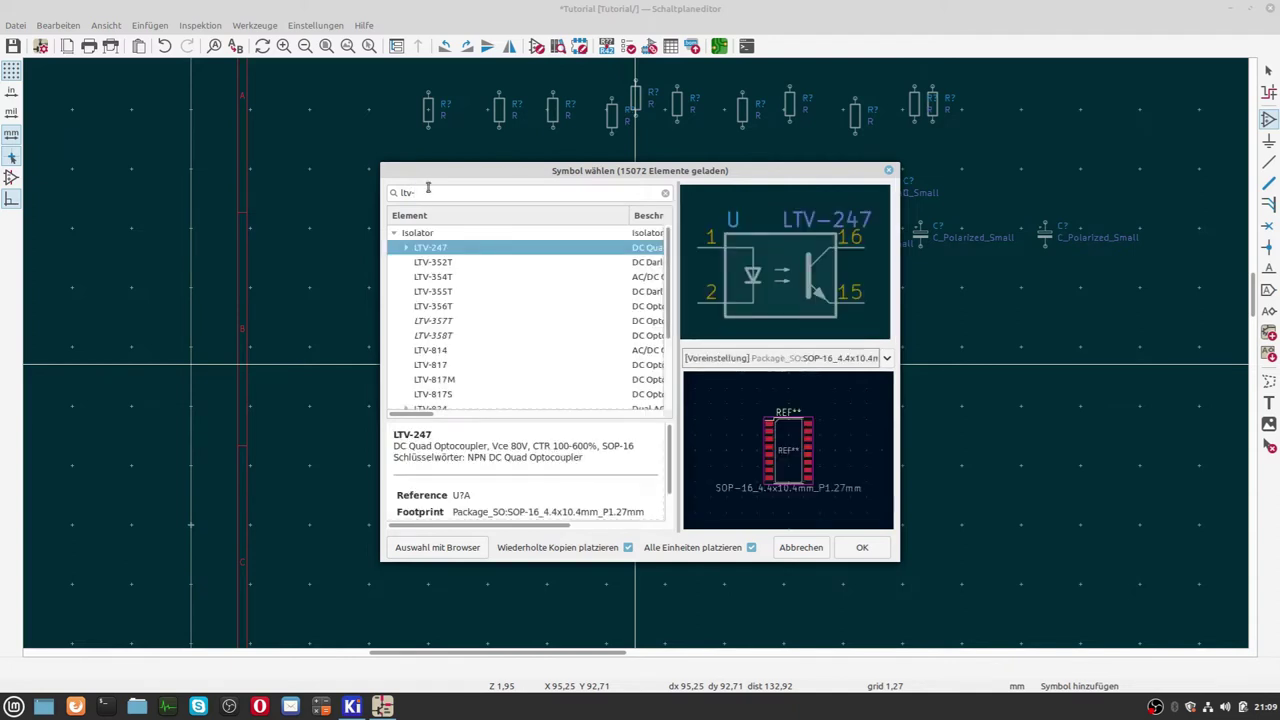
type("847")
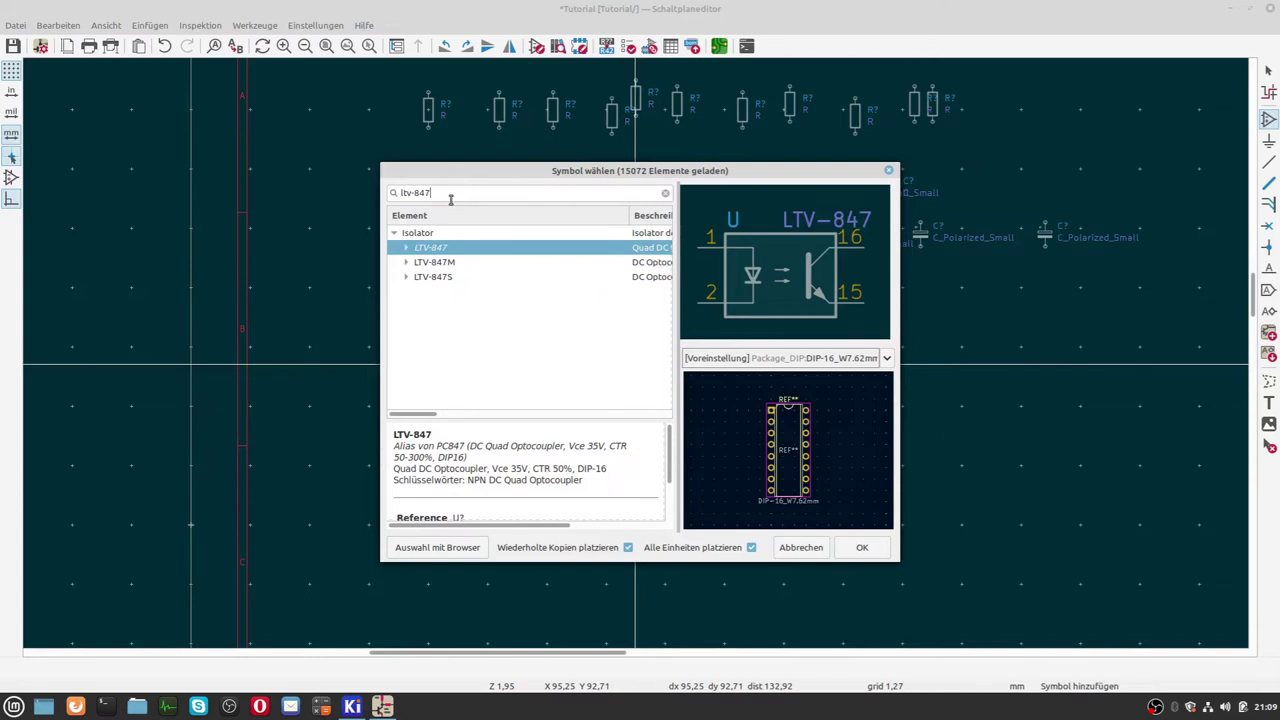
key("Left")
key("Left")
key("BackSpace")
key("BackSpace")
key("BackSpace")
key("BackSpace")
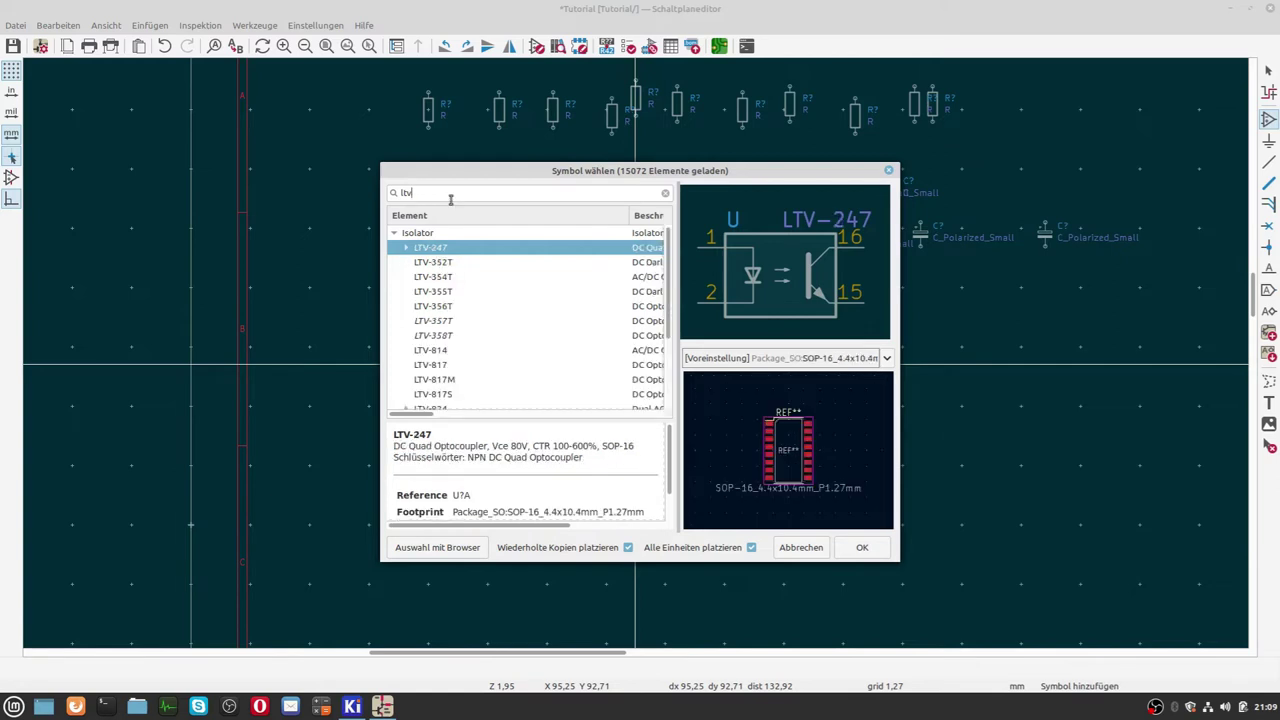
scroll(455, 310, "down", 2)
scroll(461, 334, "down", 2)
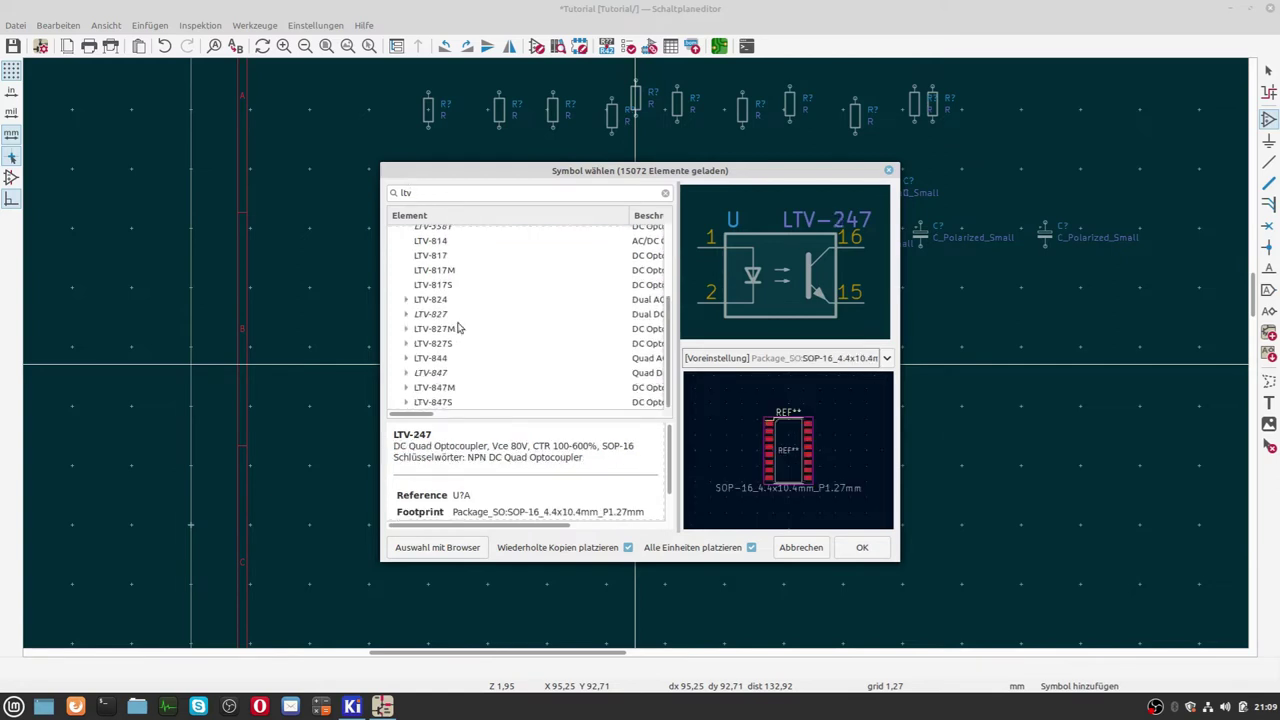
scroll(400, 280, "up", 3)
scroll(457, 323, "down", 3)
scroll(396, 320, "up", 3)
scroll(396, 320, "down", 3)
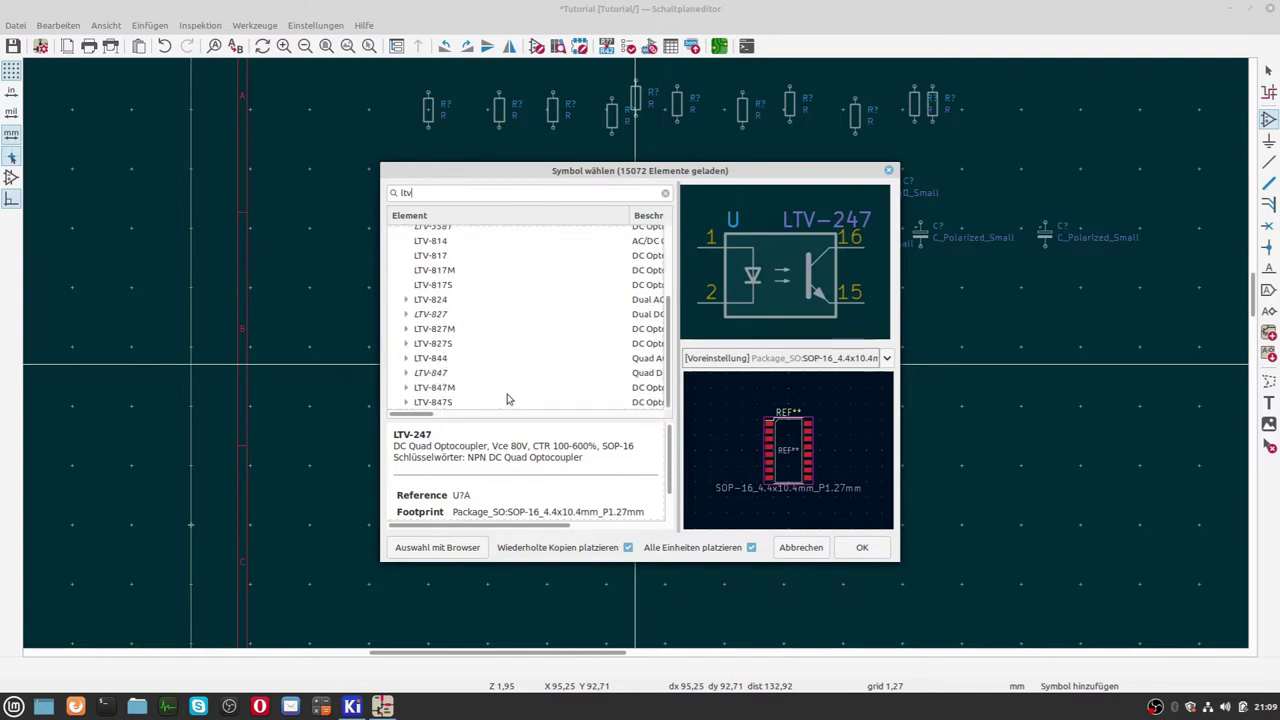
Search '847s' and pick the LTV-847S optocoupler with its SMDIP-16 footprint.
double_click(443, 195)
type("8")
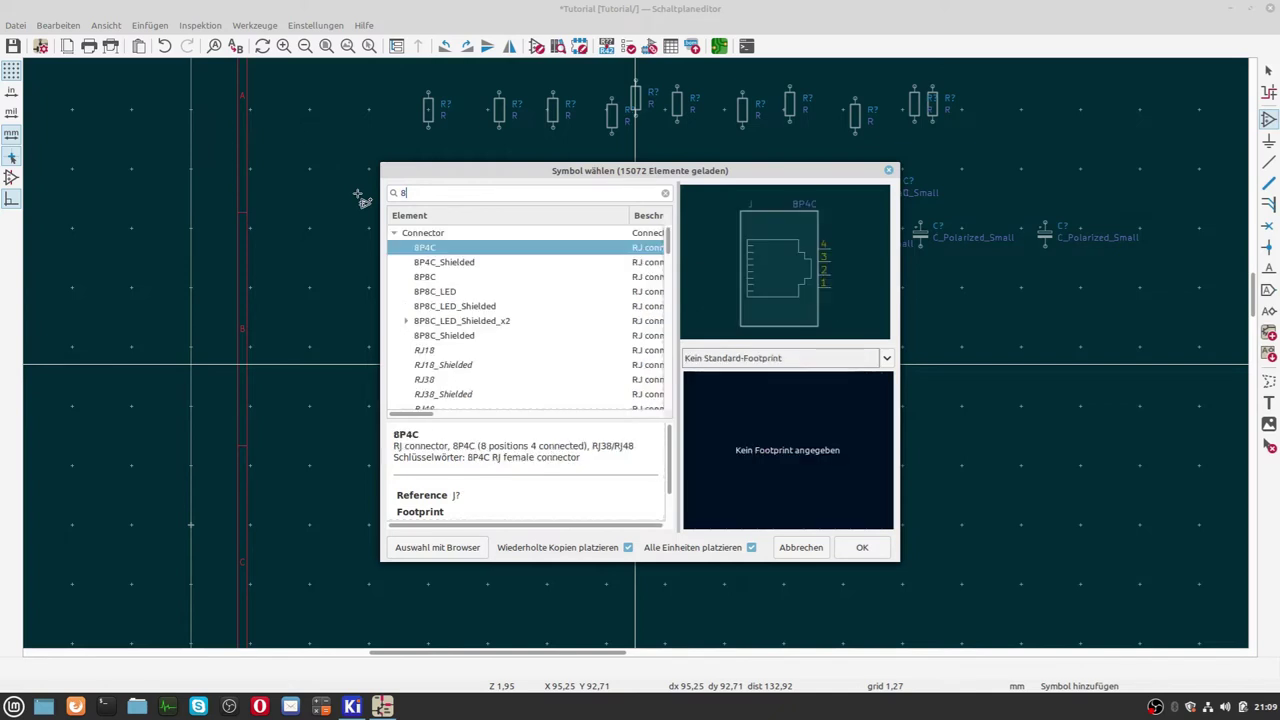
type("47")
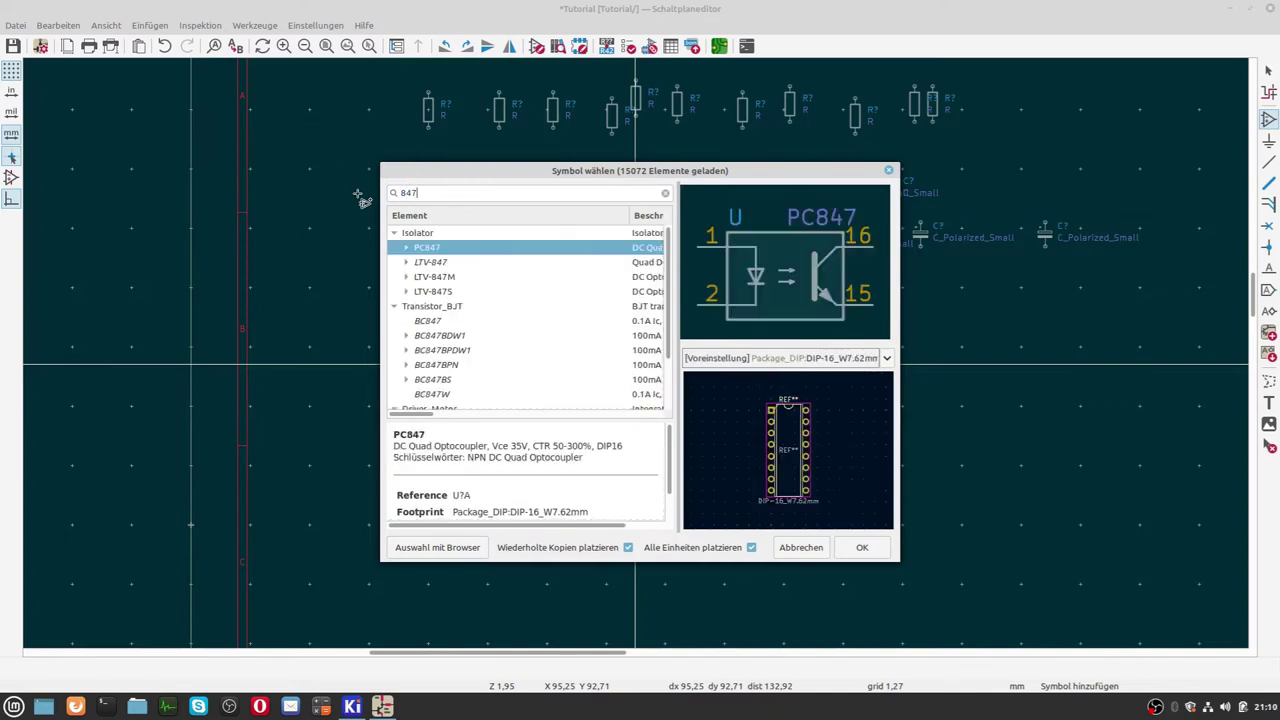
type("s")
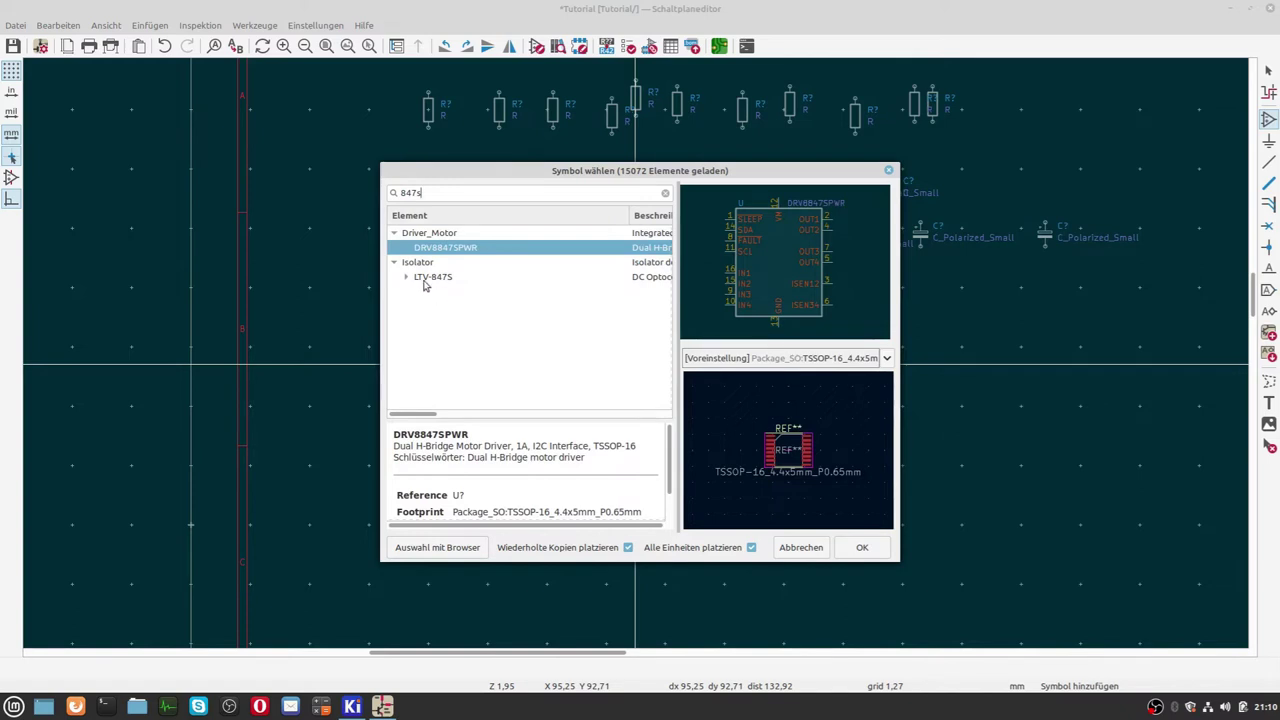
left_click(449, 281)
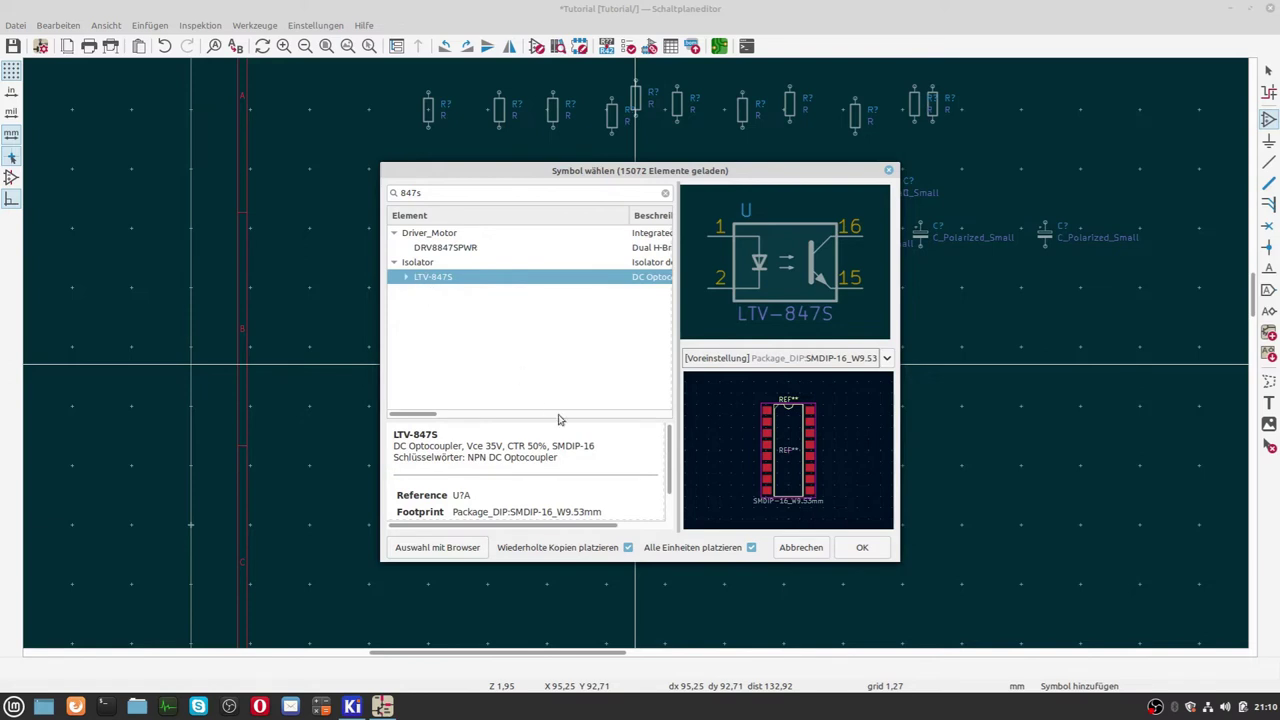
Disable repeated-copy placement and confirm LTV-847S for placement.
left_click(627, 547)
left_click(860, 548)
scroll(618, 347, "down", 2)
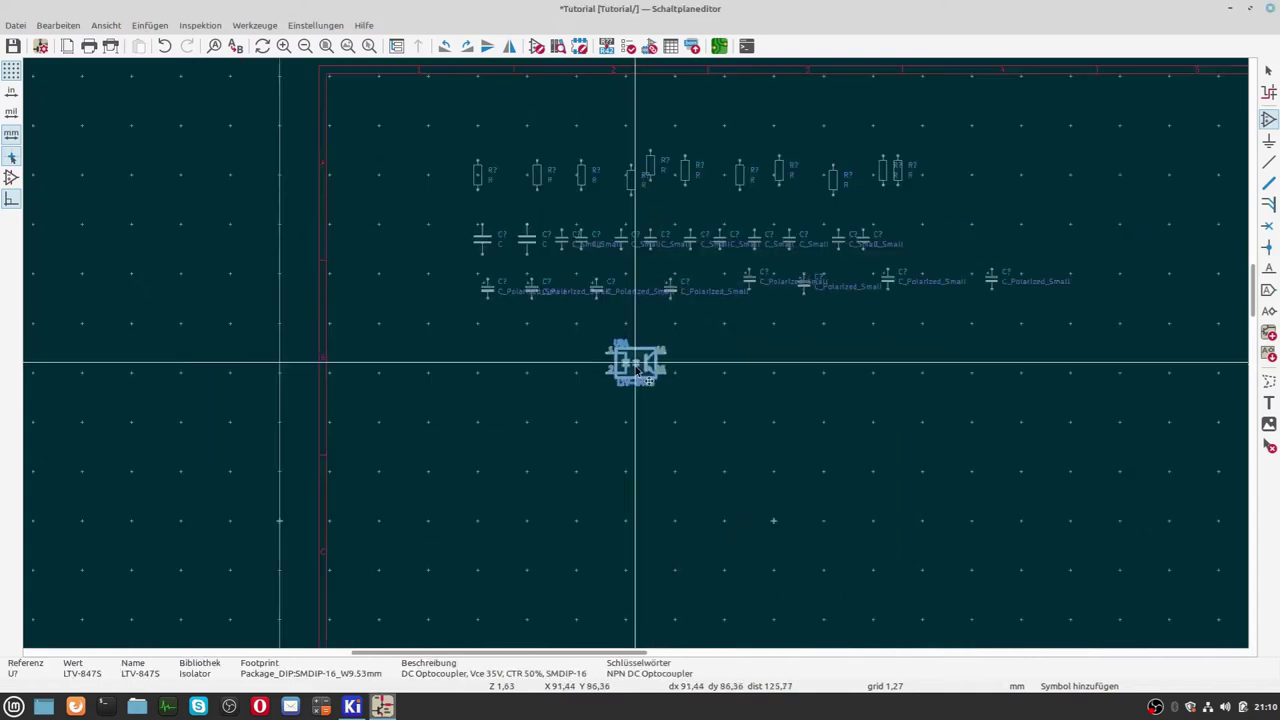
scroll(634, 360, "down", 3)
scroll(660, 357, "up", 4)
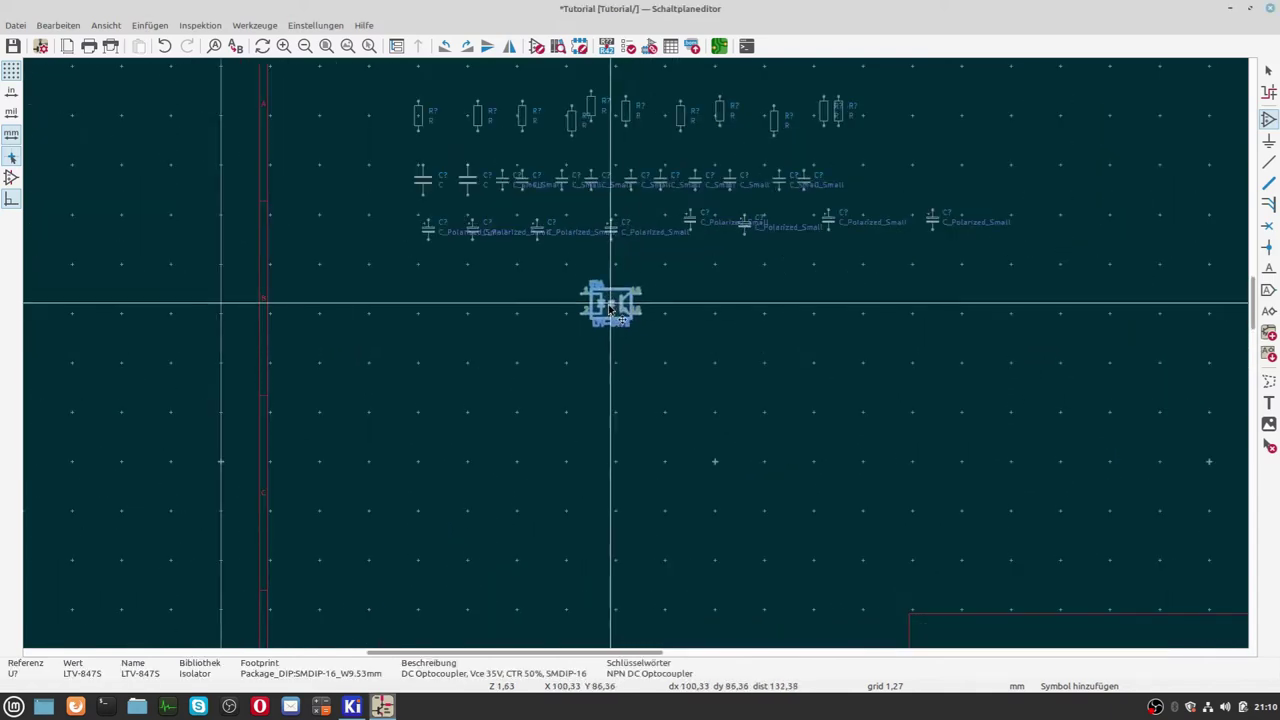
Stack the four optocoupler units U?A through U?D below the capacitors and end placement.
left_click(609, 314)
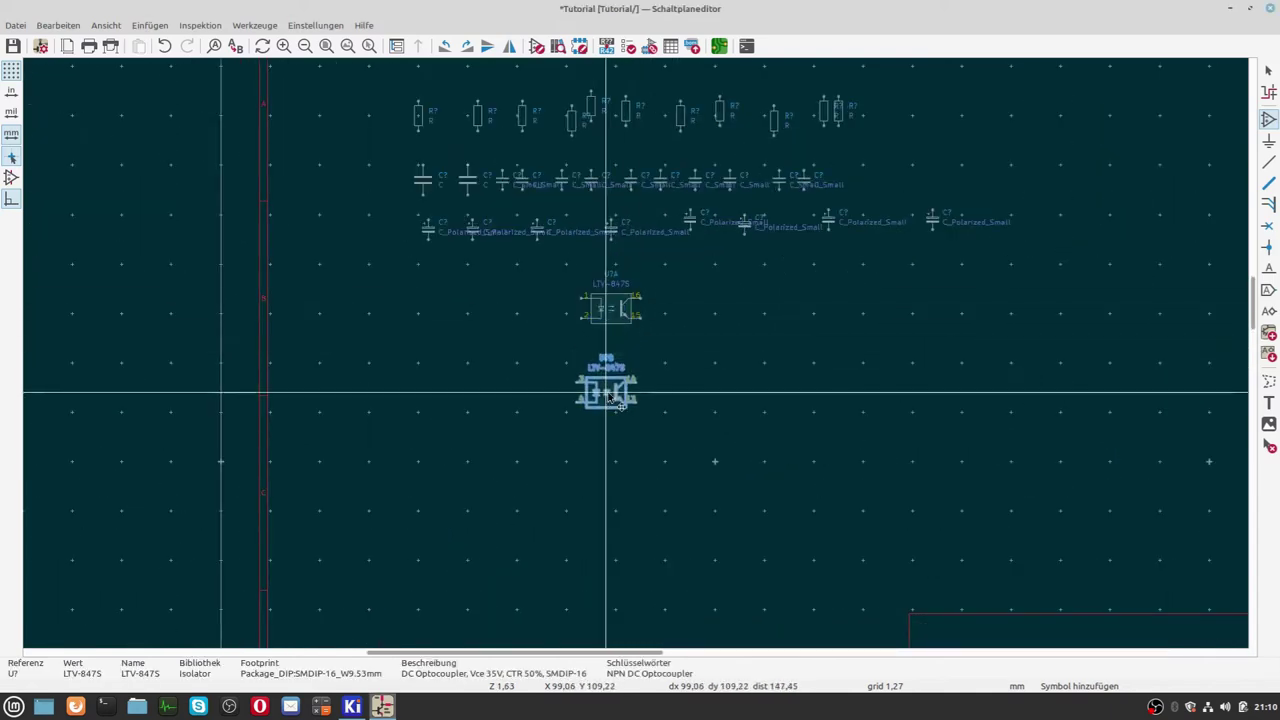
left_click(615, 394)
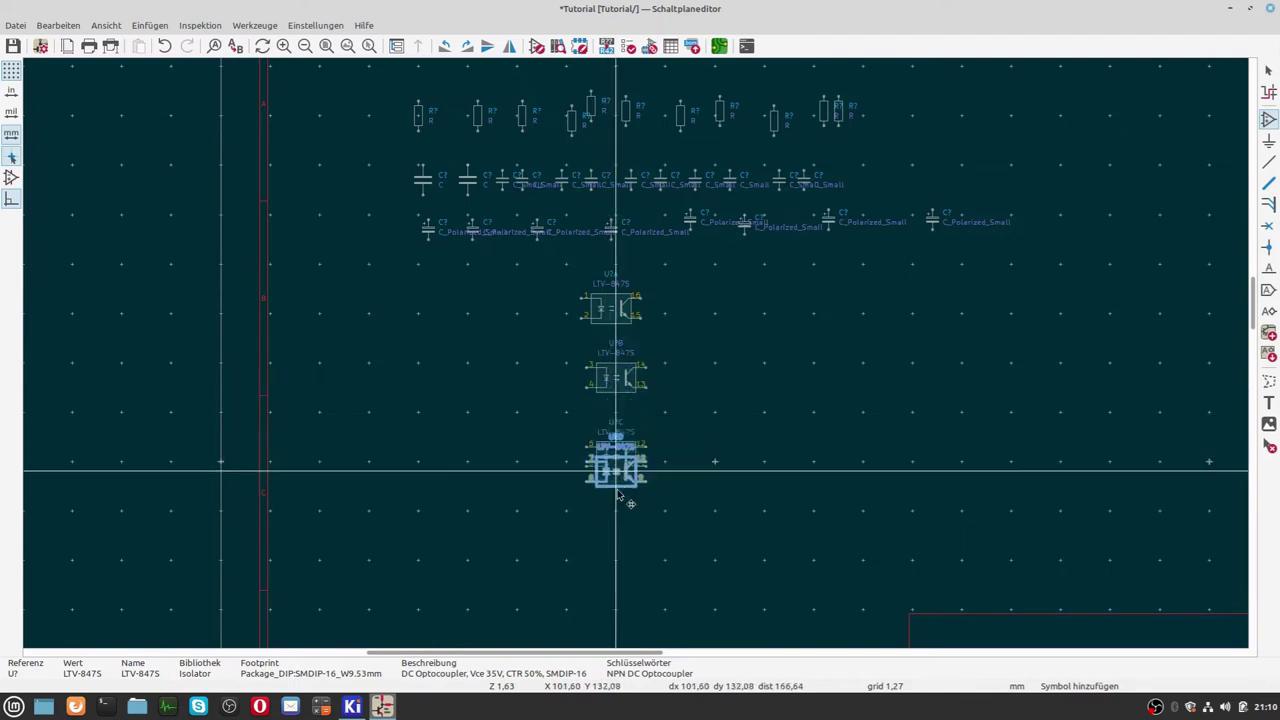
left_click(617, 462)
left_click(625, 537)
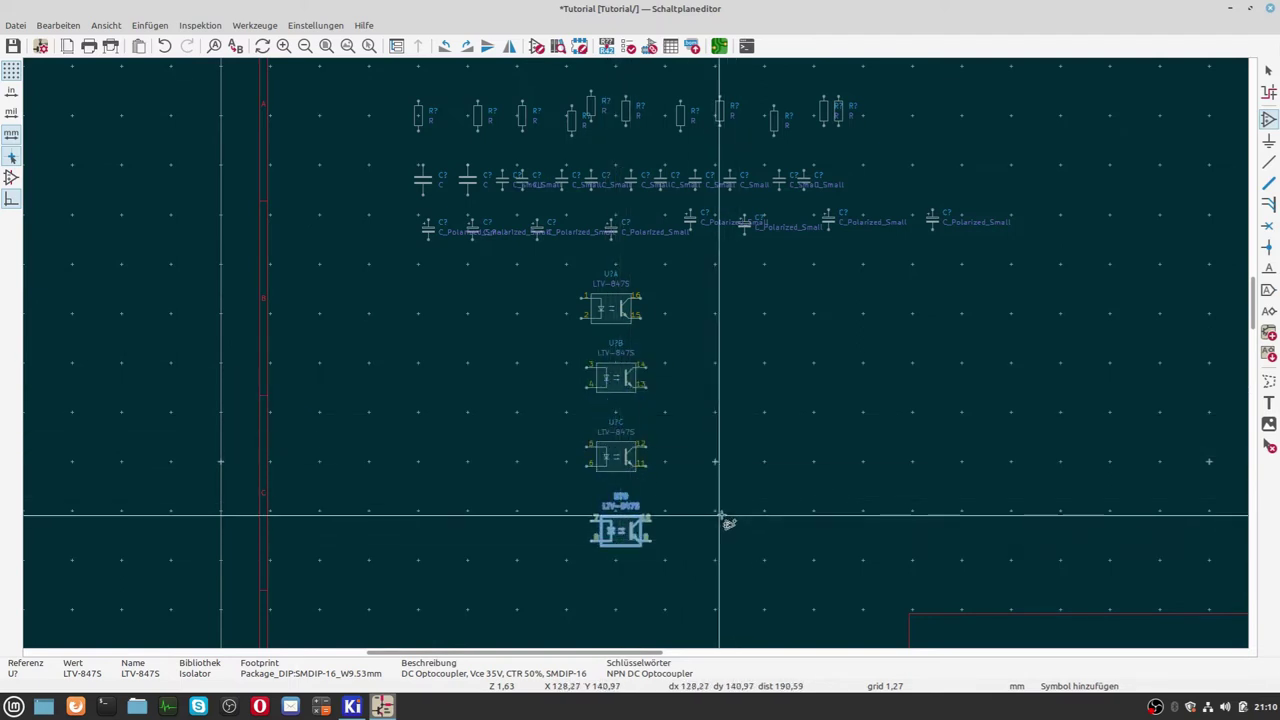
key("Escape")
middle_click_drag(731, 517, 634, 354)
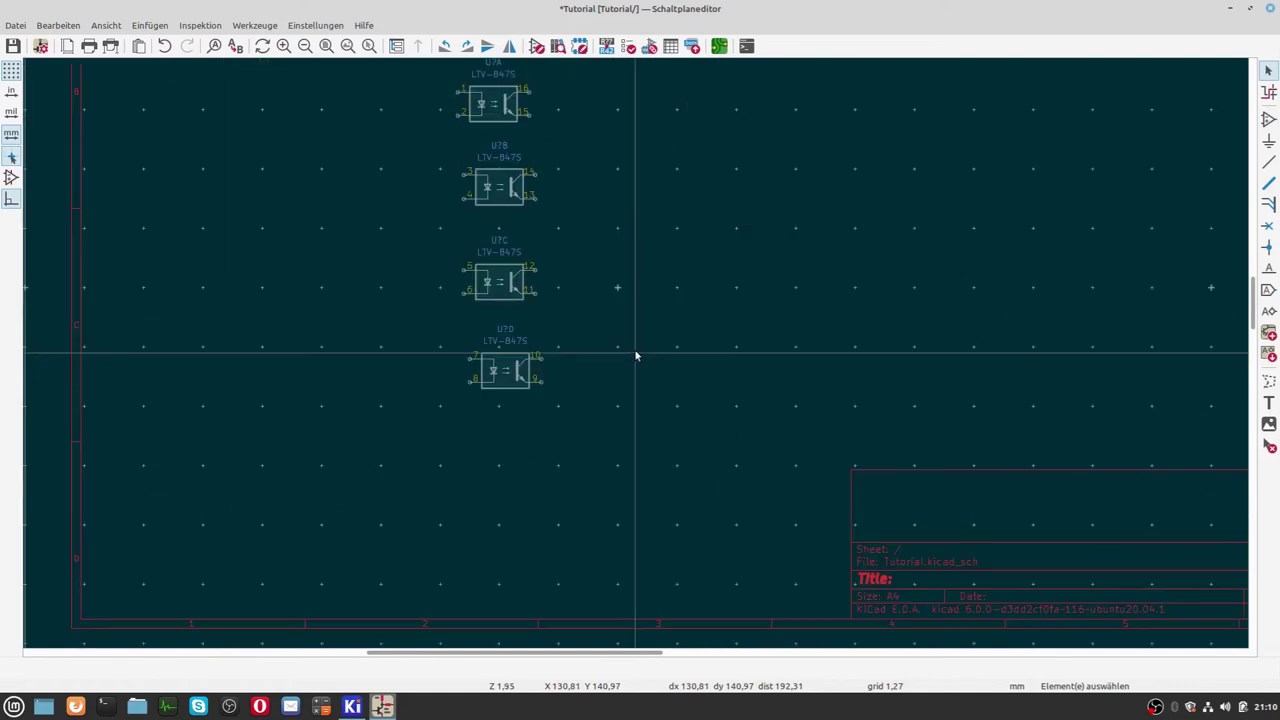
scroll(640, 350, "down", 1)
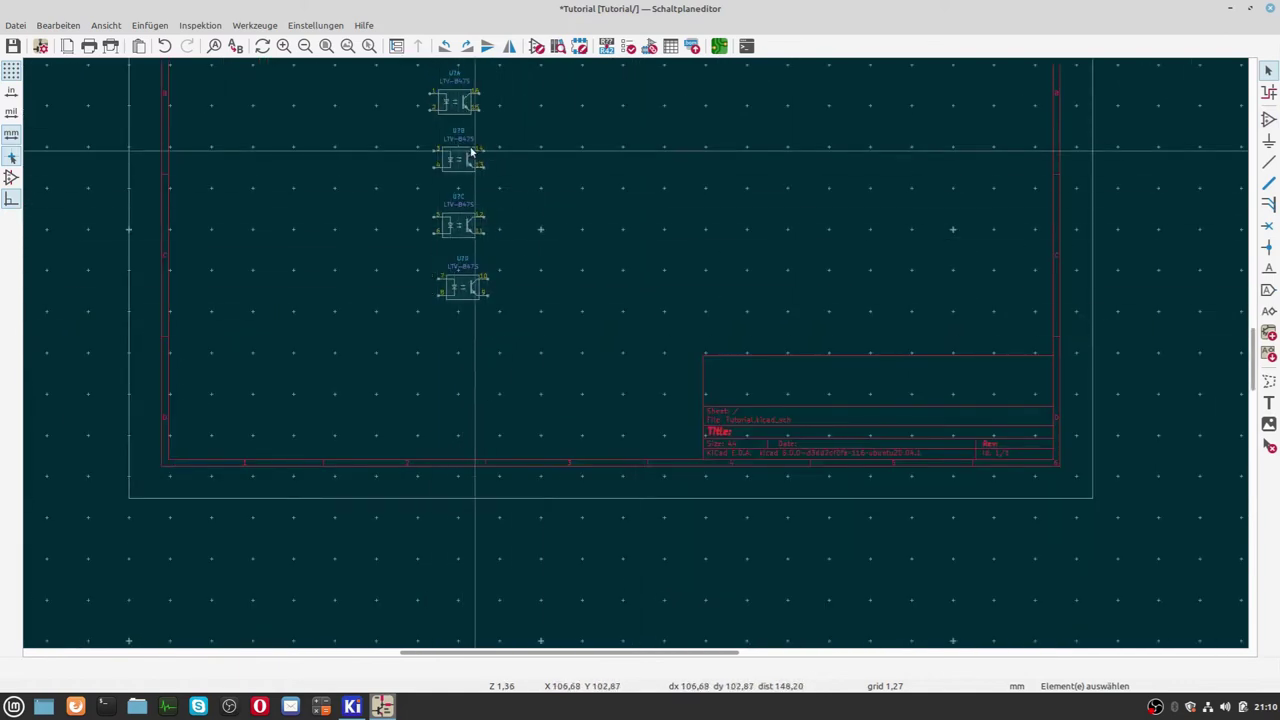
Move optocoupler unit U?A to the top right of the sheet.
scroll(457, 149, "down", 1)
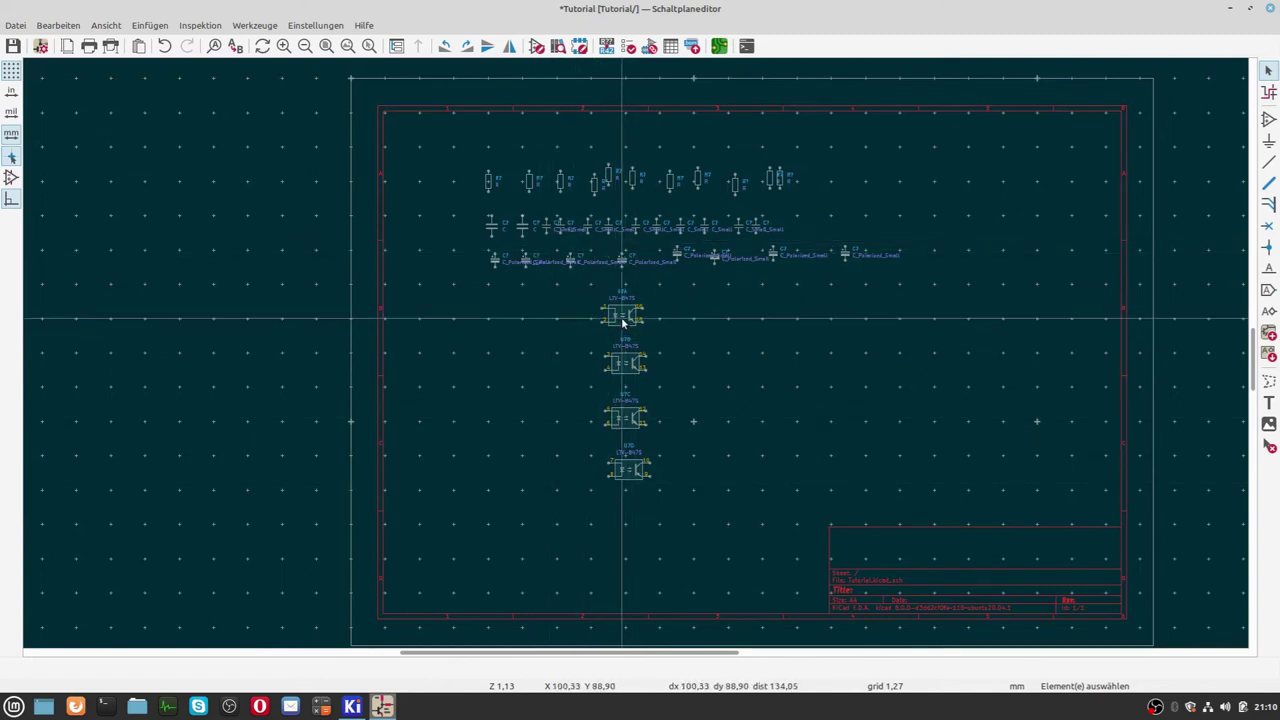
left_click(622, 320)
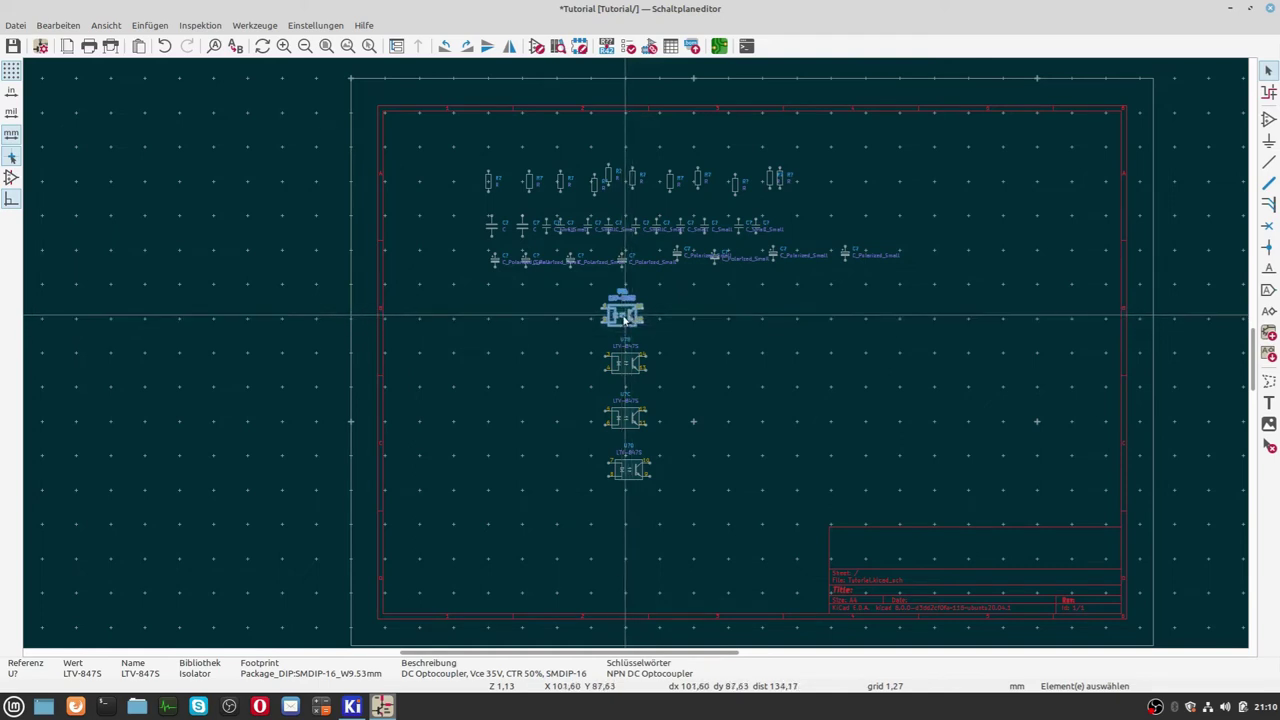
mouse_move(632, 318)
left_mouse_down()
mouse_move(955, 208)
mouse_move(907, 170)
left_mouse_up()
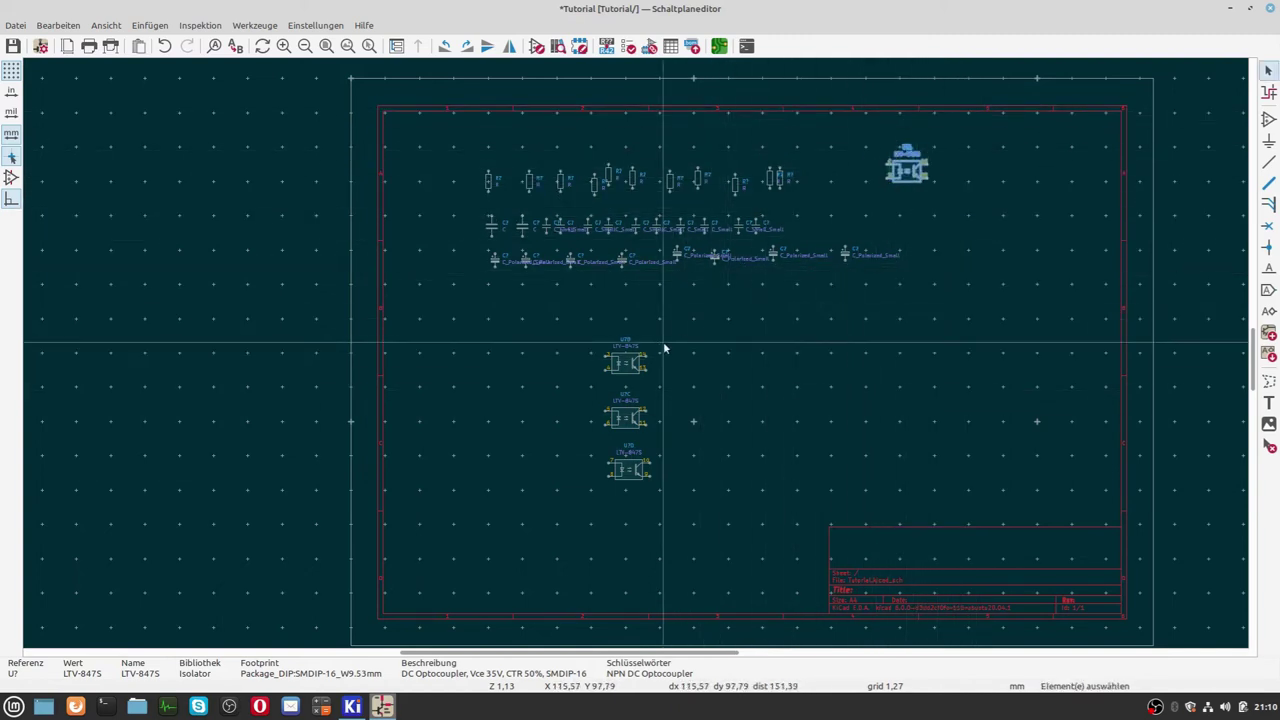
scroll(650, 350, "up", 2)
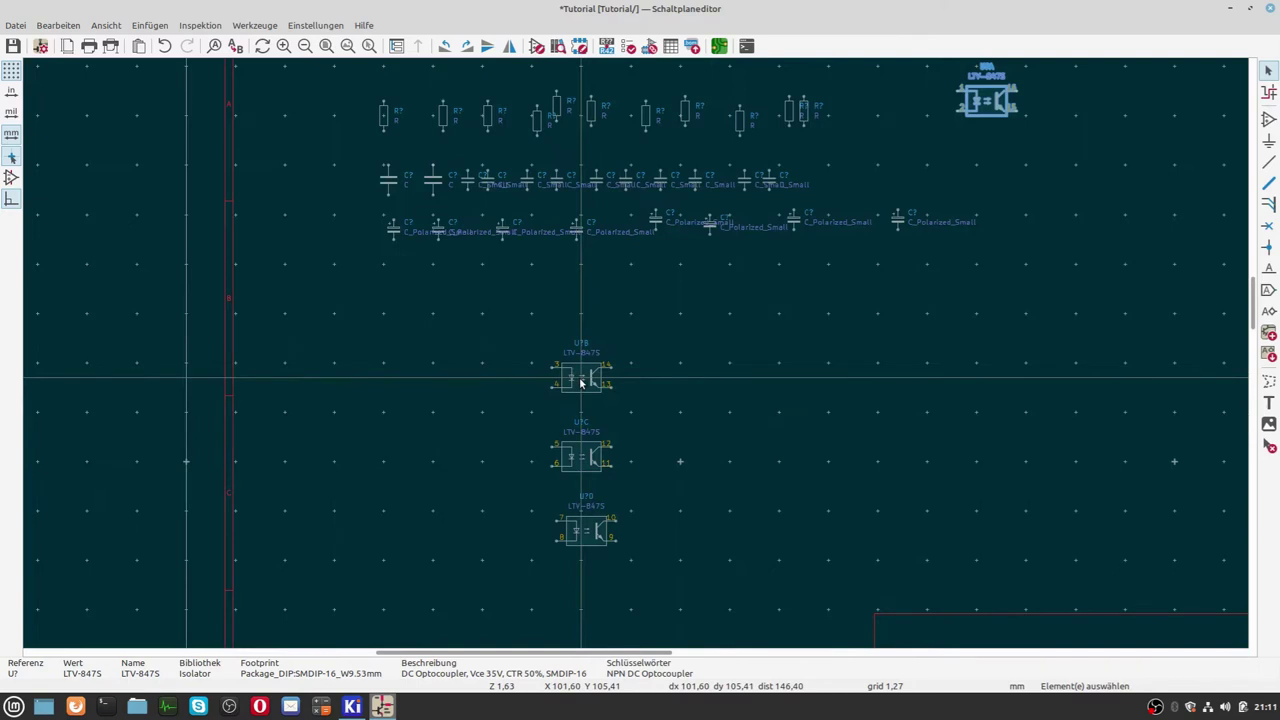
key("m")
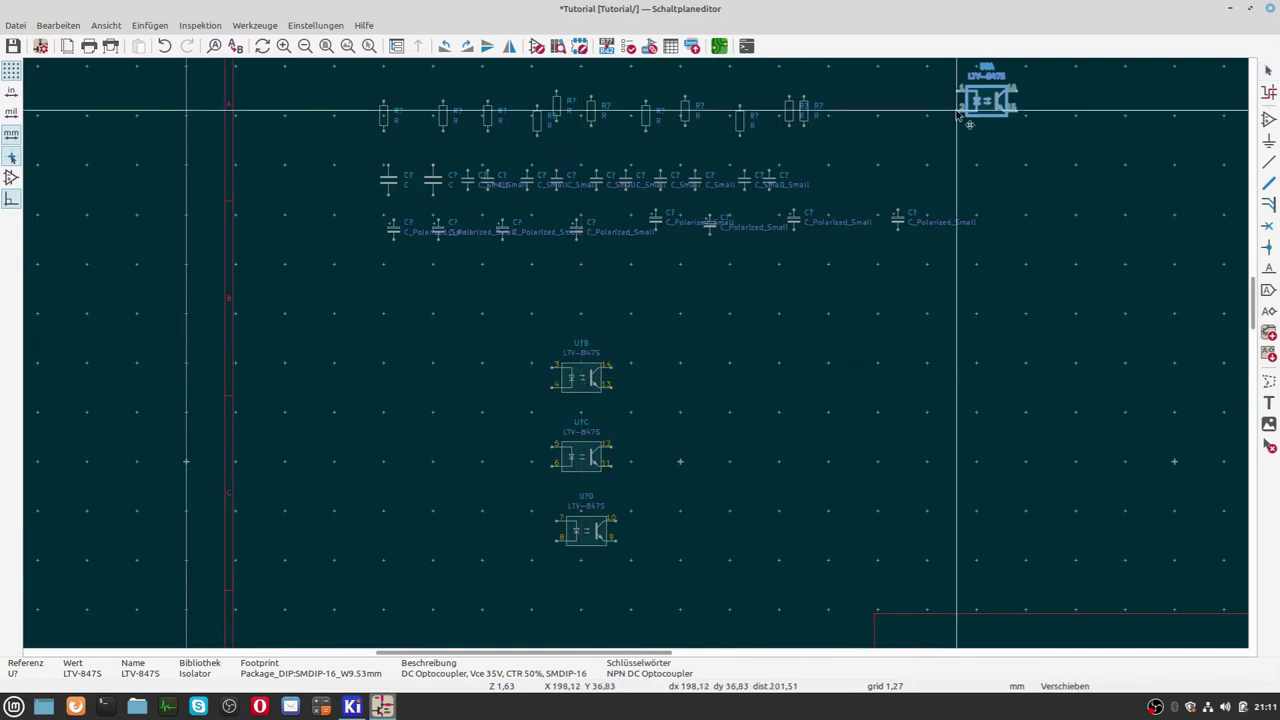
left_click(958, 115)
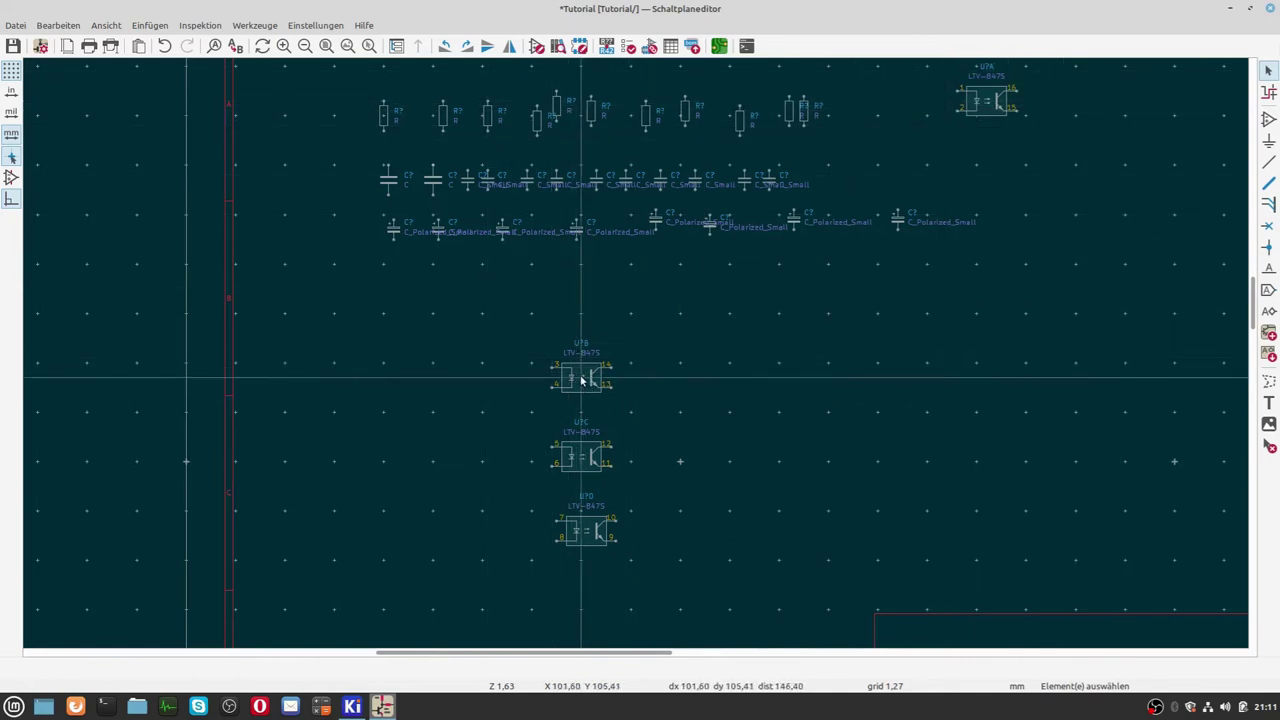
Move unit U?B to the right side, below U?A.
key("m")
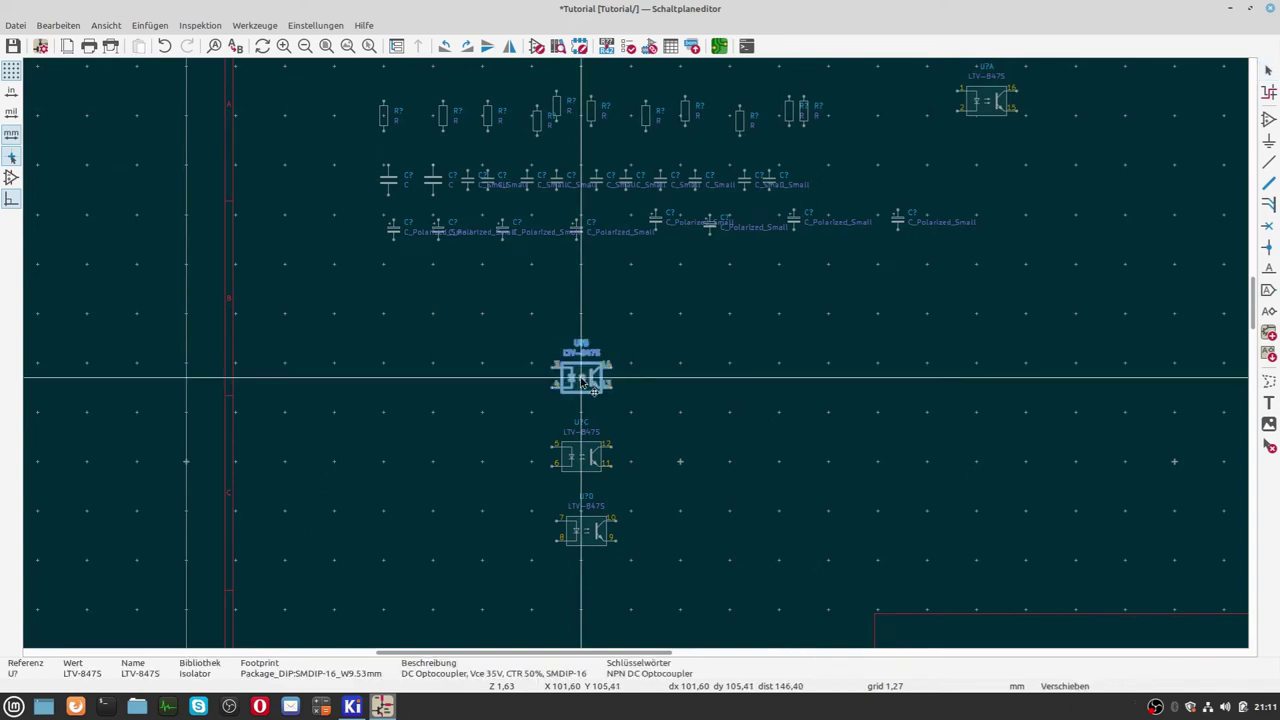
left_click(938, 348)
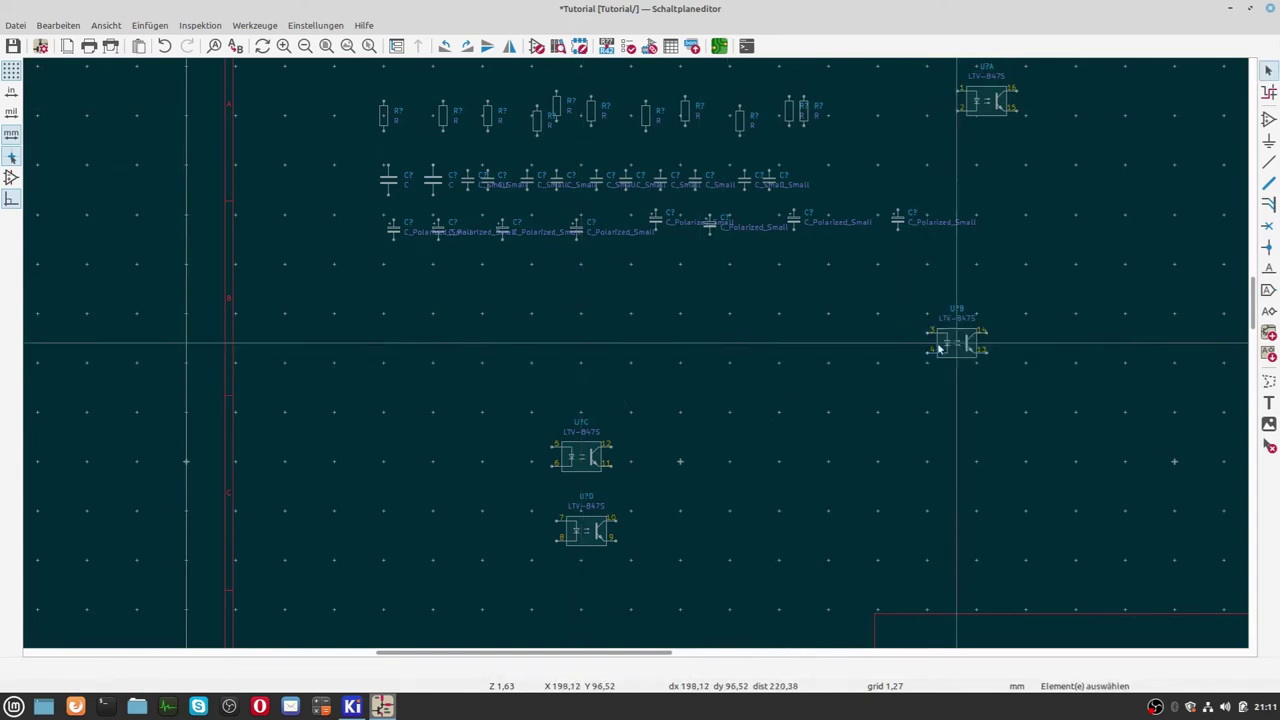
scroll(891, 371, "down", 1)
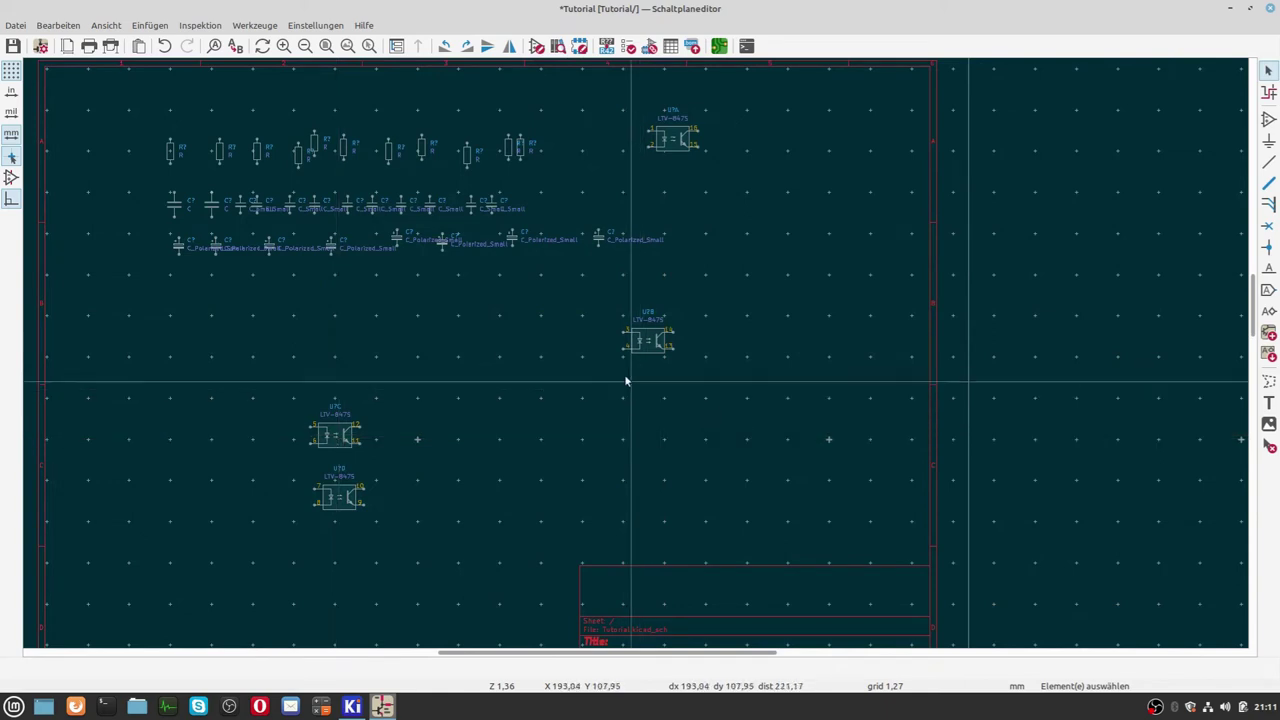
Rotate a resistor from the top row horizontal and place it left of U?B.
scroll(620, 362, "up", 2)
scroll(630, 358, "up", 2)
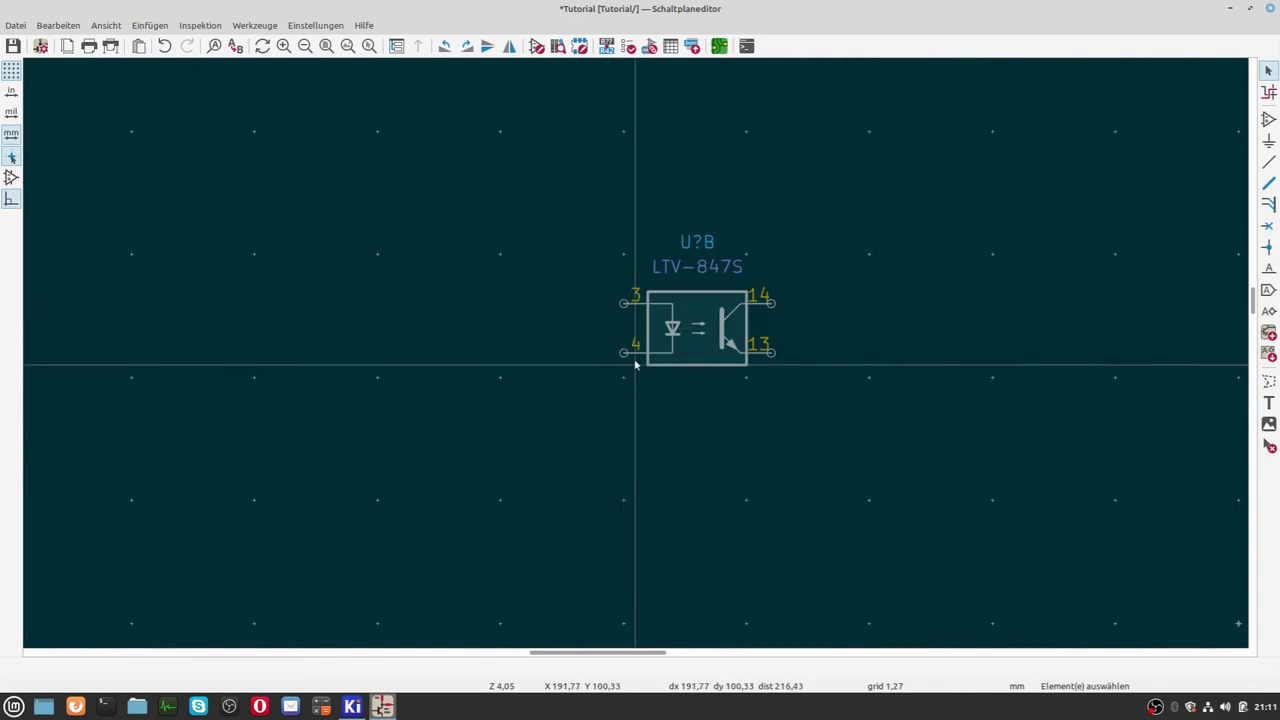
scroll(623, 352, "down", 3)
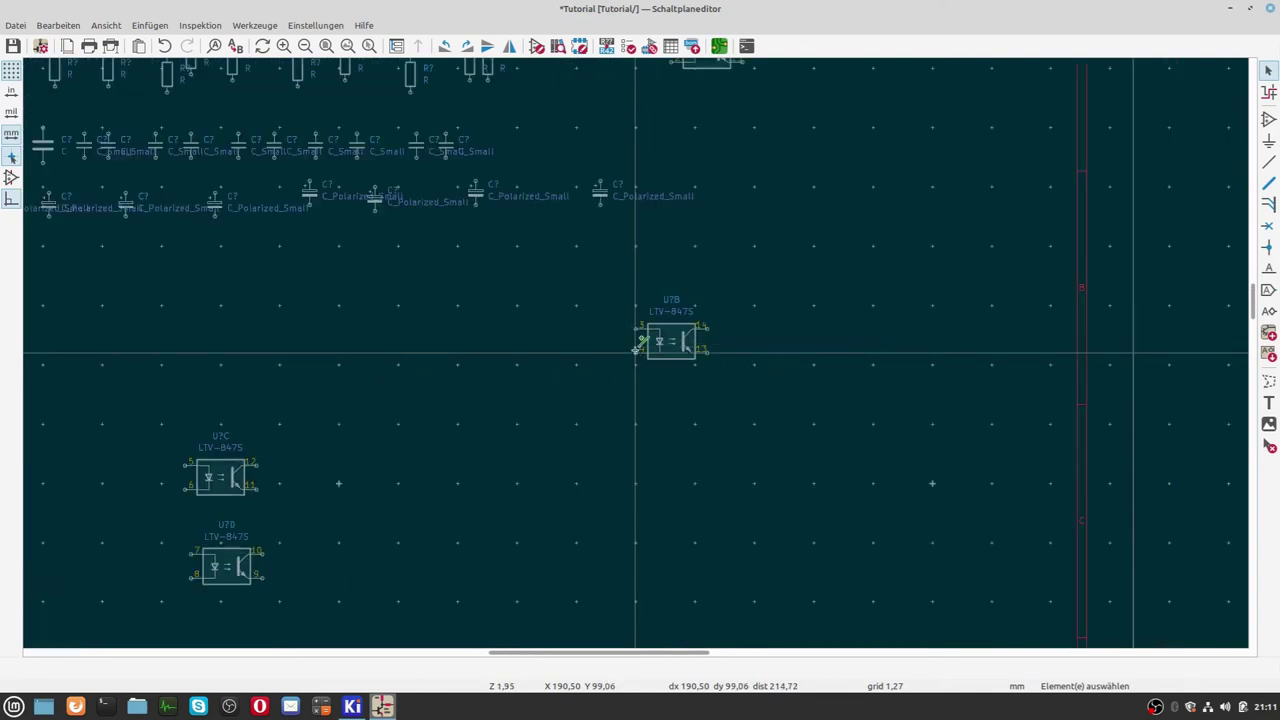
scroll(634, 350, "up", 1)
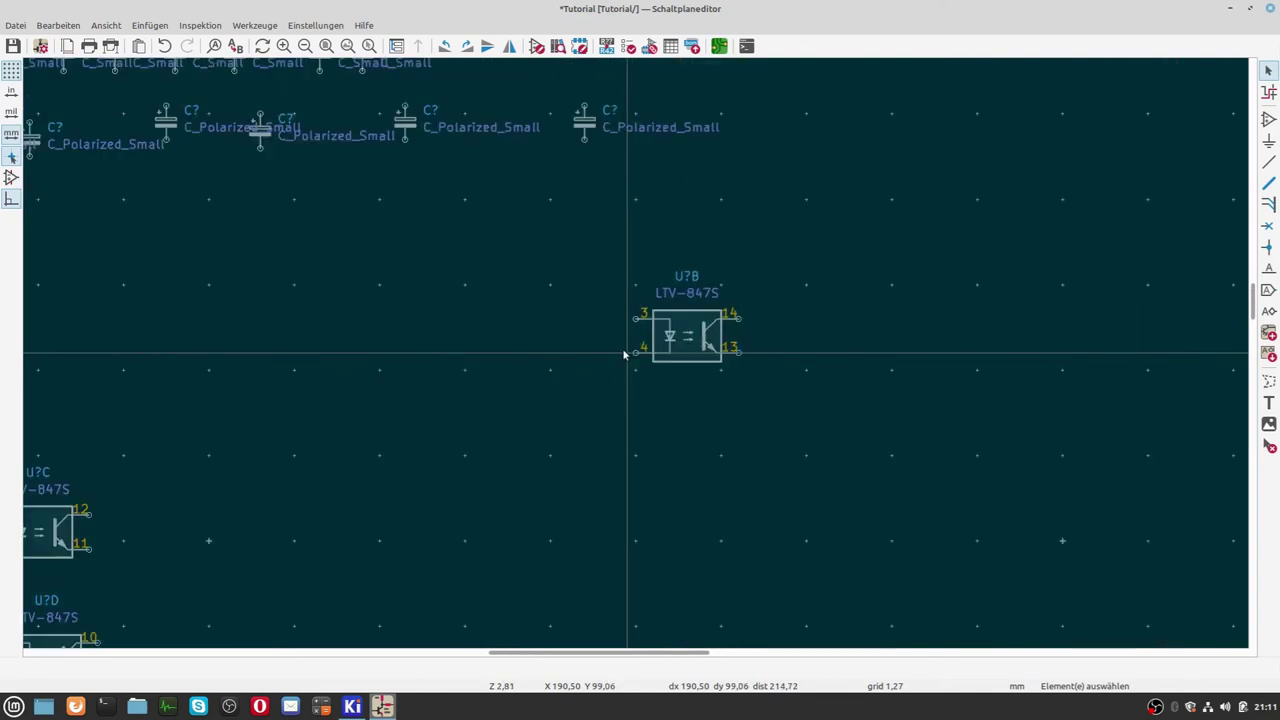
scroll(624, 300, "down", 2)
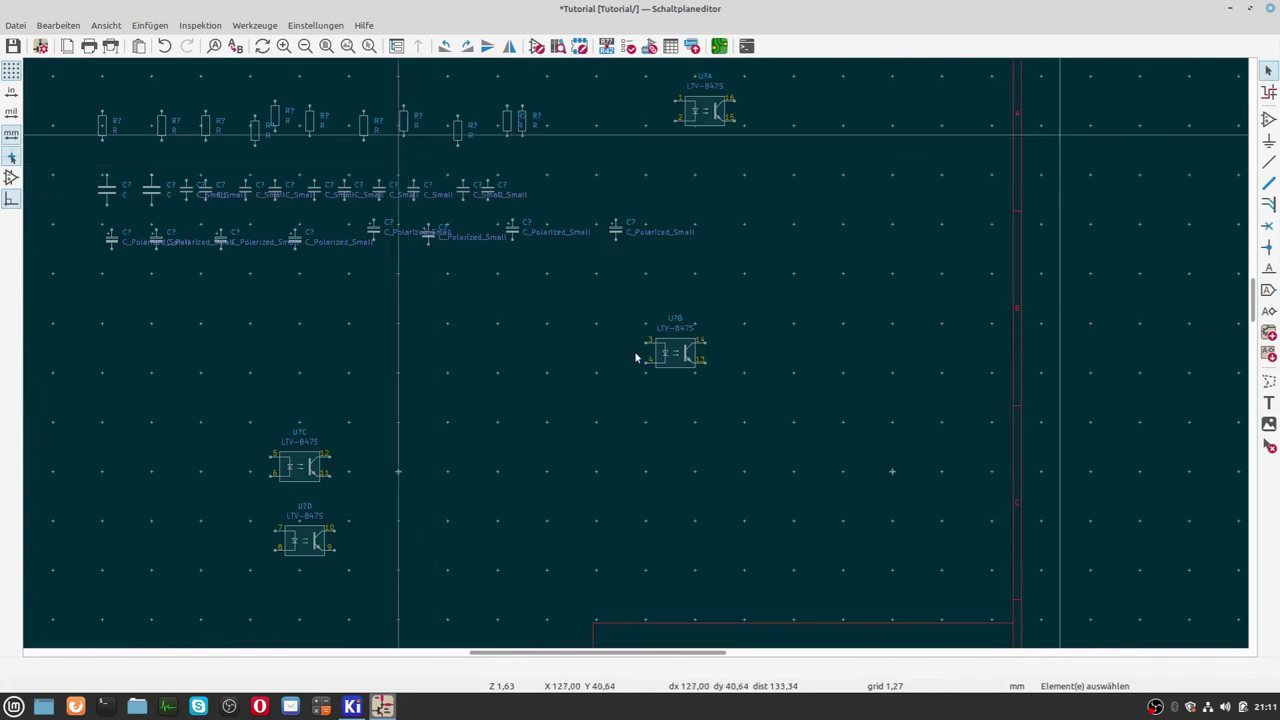
scroll(640, 357, "up", 1)
scroll(646, 334, "down", 2)
scroll(651, 357, "down", 1)
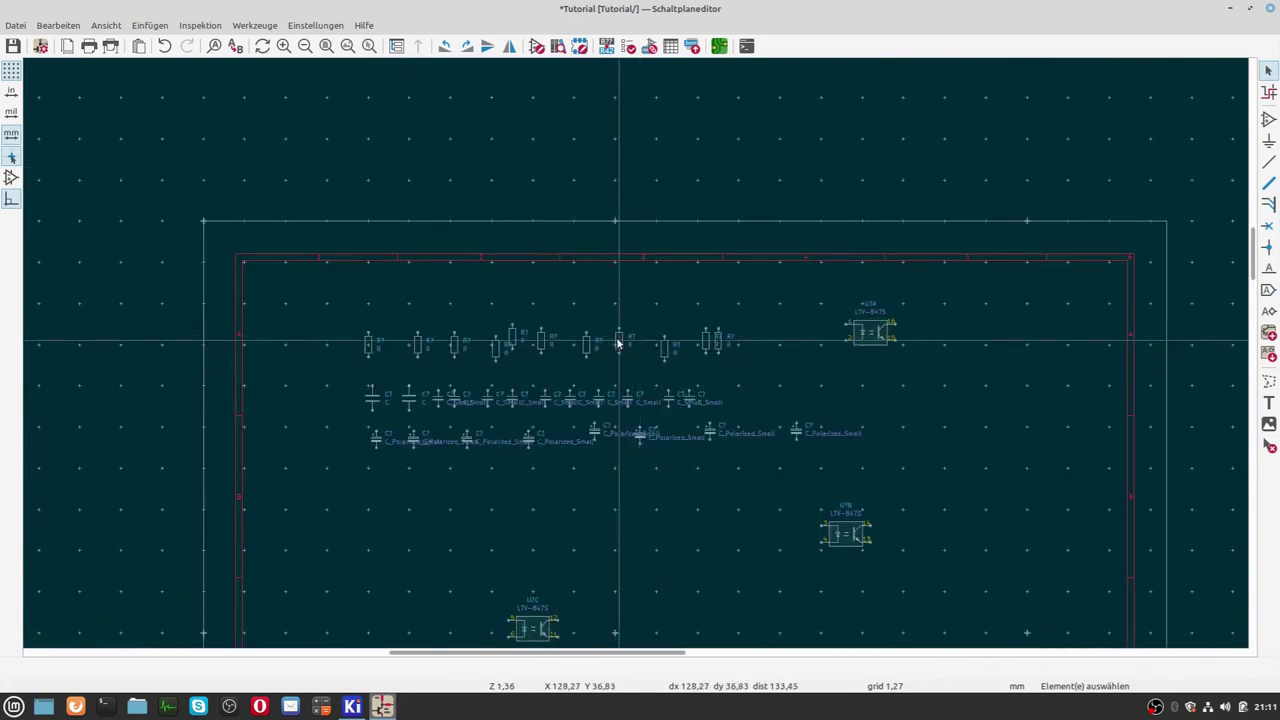
left_click_drag(618, 343, 759, 521)
key("r")
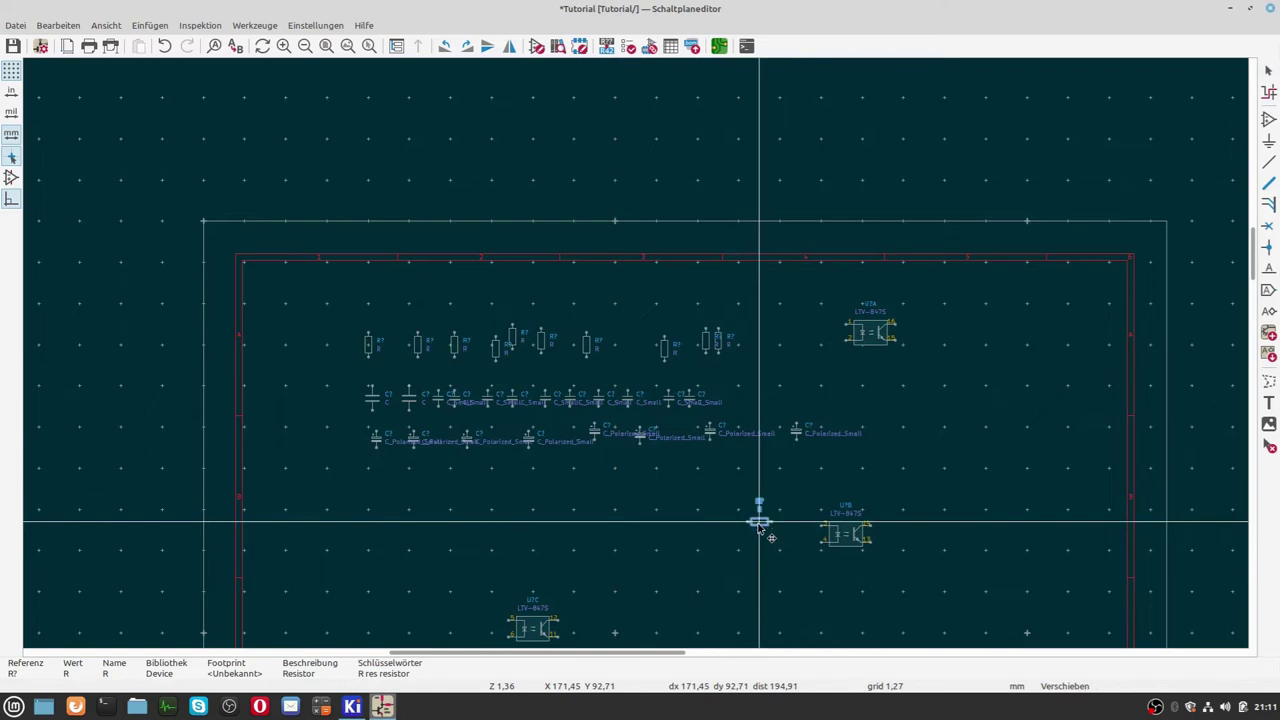
left_click(759, 522)
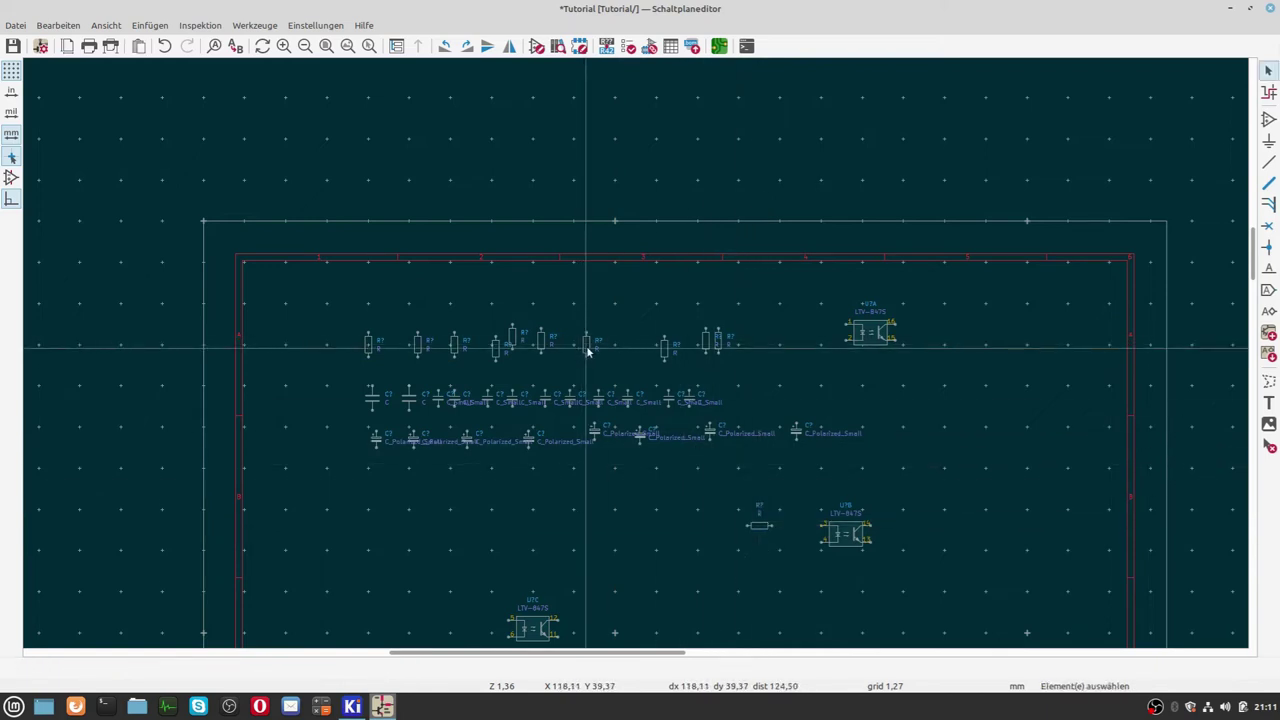
Move a second resistor beside the first, aligned with U?B's input pins.
key("m")
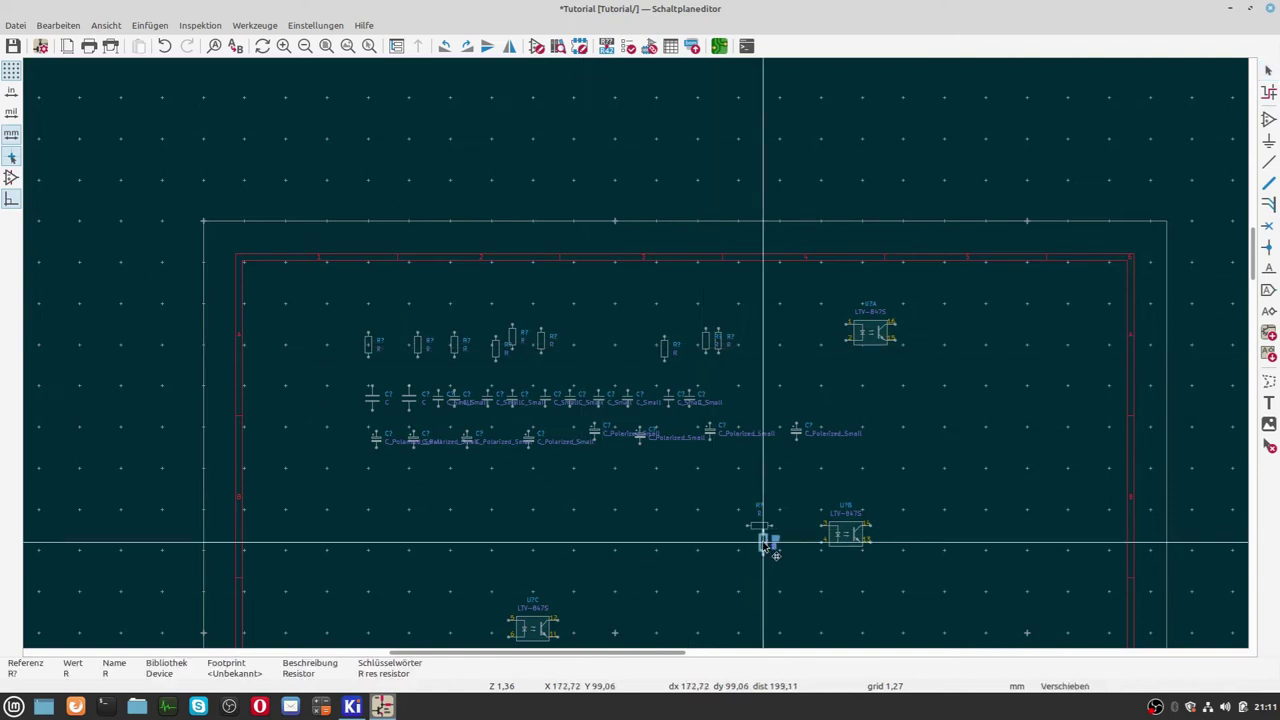
scroll(757, 548, "up", 2)
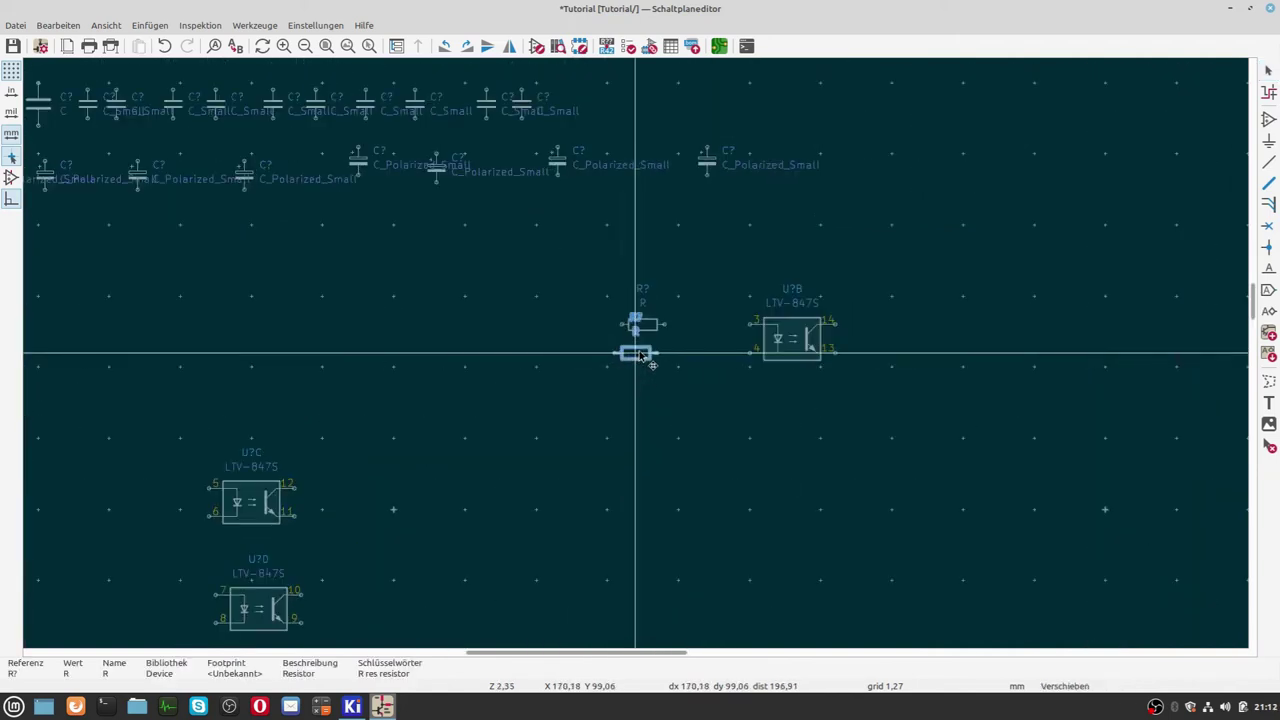
left_click(645, 355)
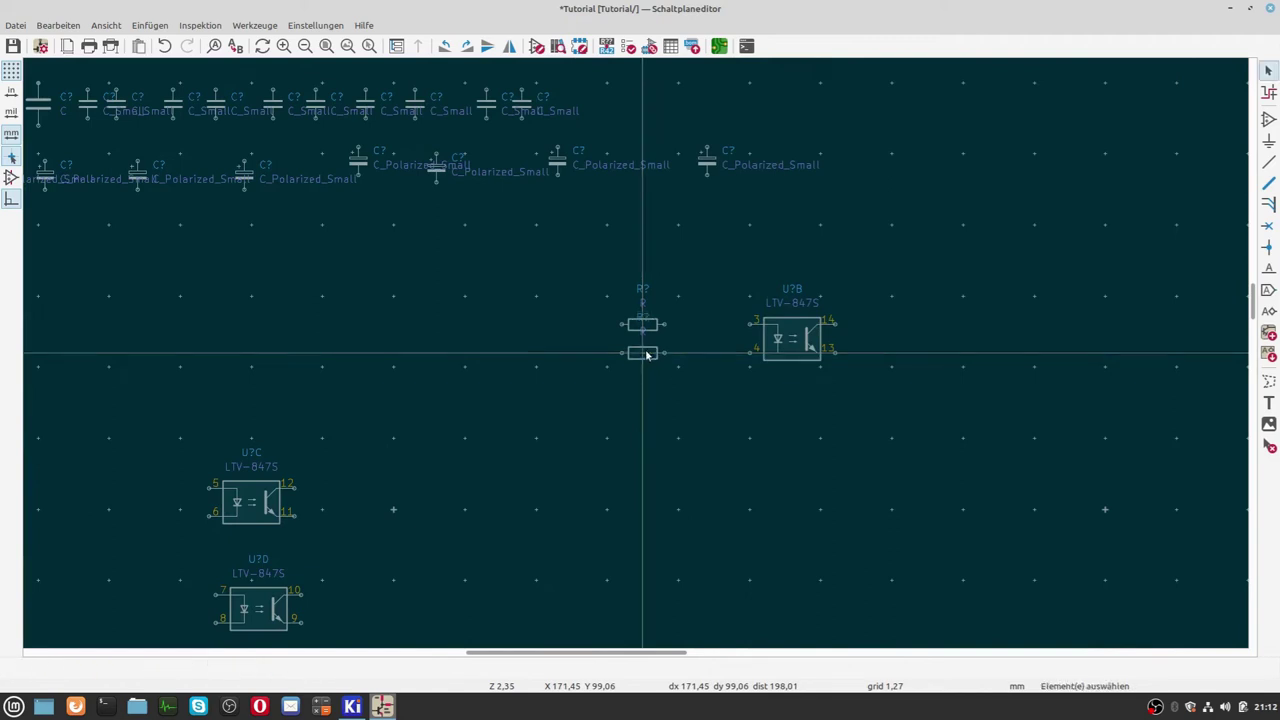
scroll(647, 355, "up", 2)
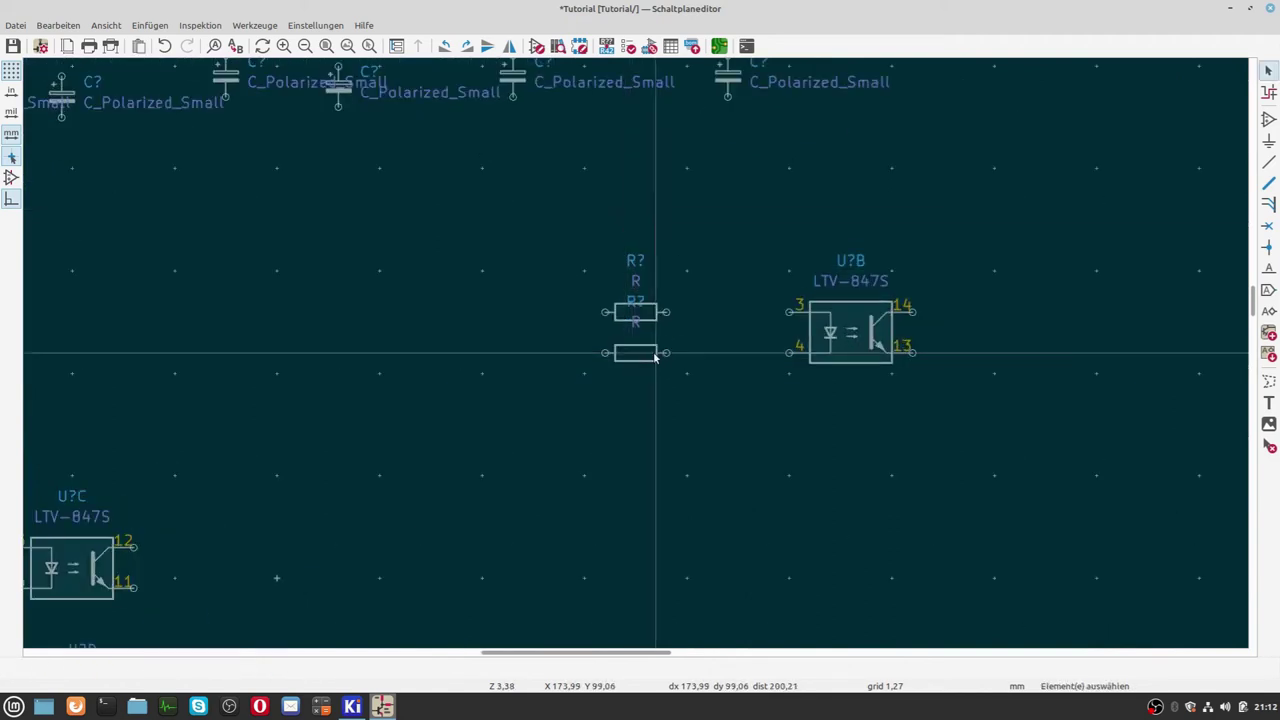
scroll(666, 350, "up", 2)
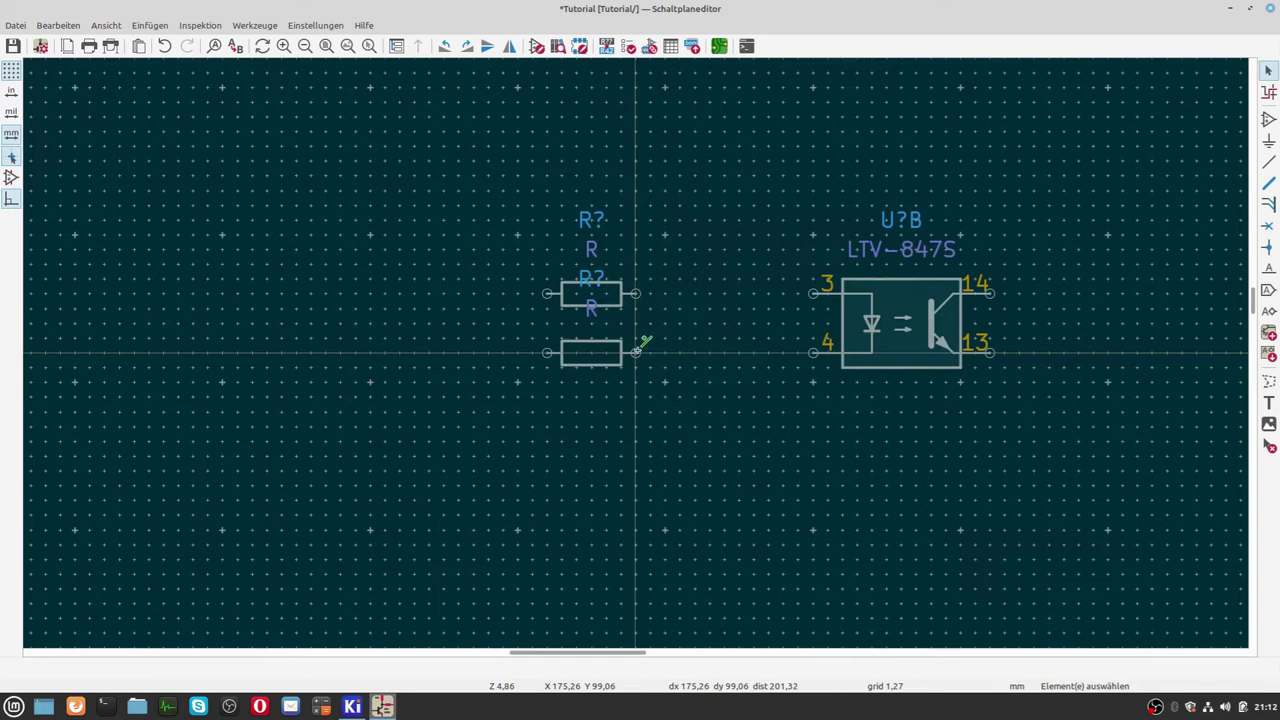
Wire the lower resistor to U?B pin 4 and the upper resistor to pin 3.
left_click(636, 352)
left_click(812, 352)
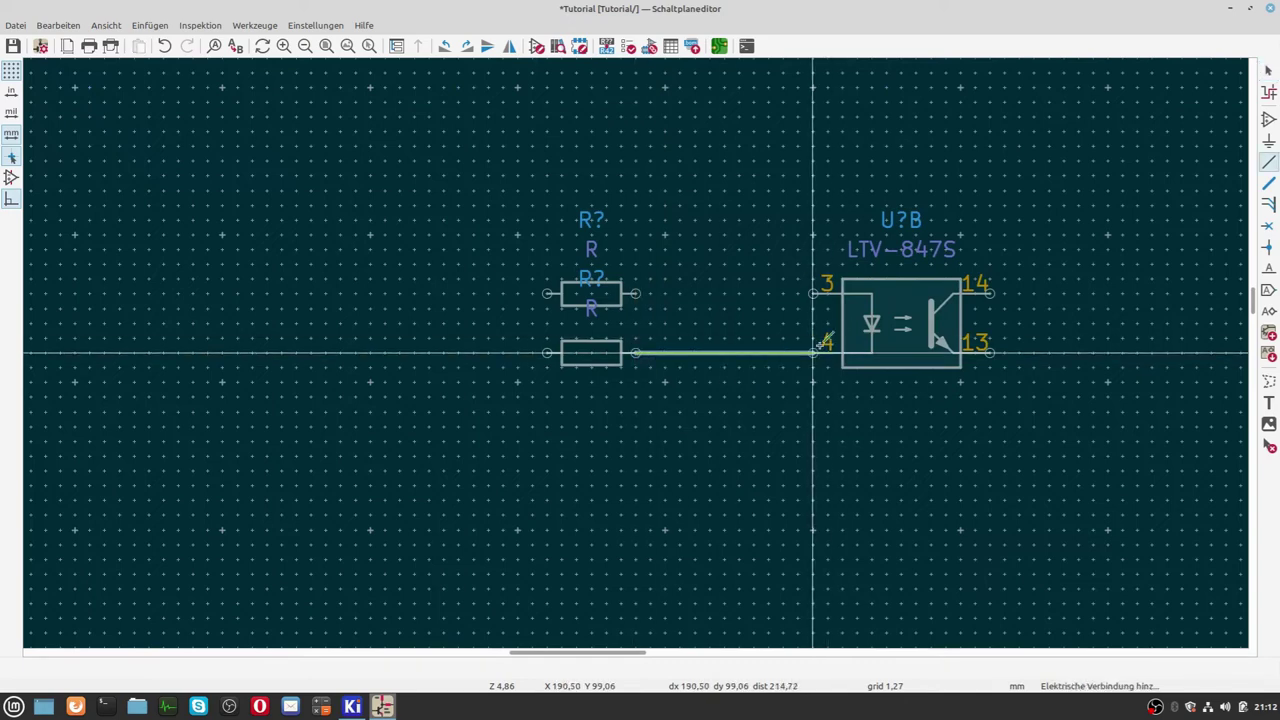
key("Escape")
key("w")
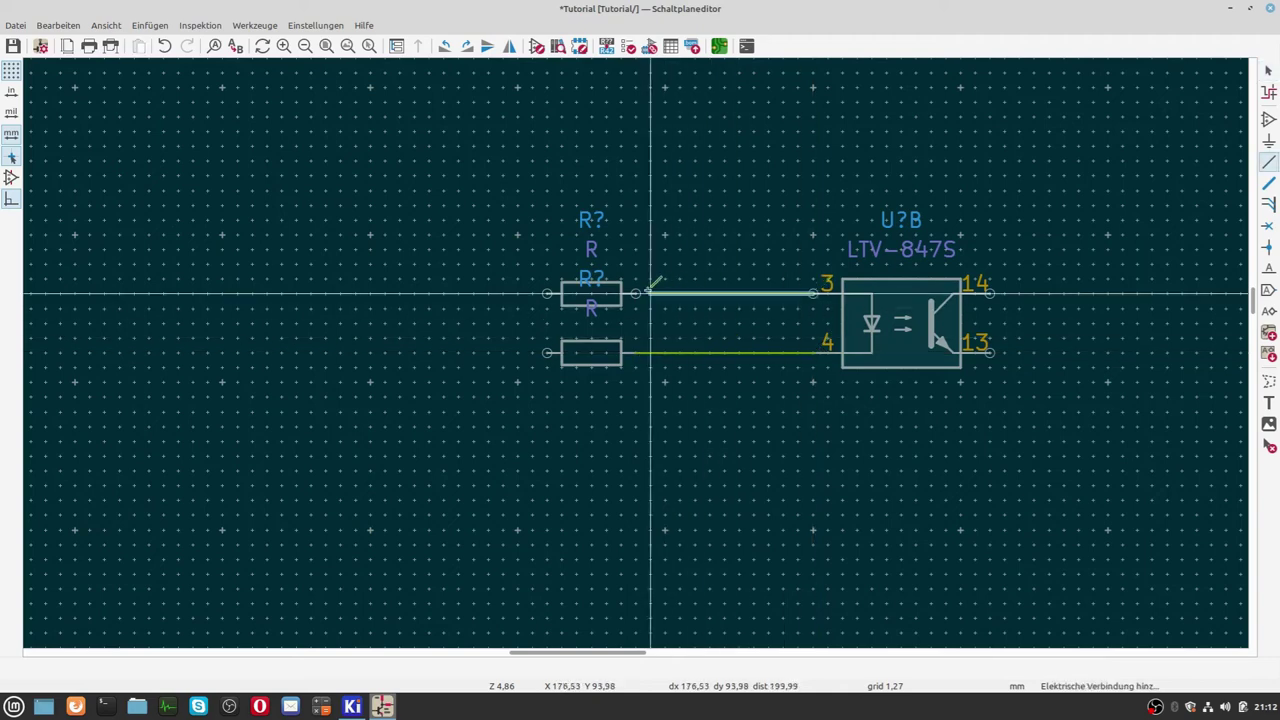
left_click(636, 293)
key("Escape")
Drag U?B right and then back left so its wires stay attached.
scroll(640, 357, "down", 1)
scroll(645, 360, "down", 1)
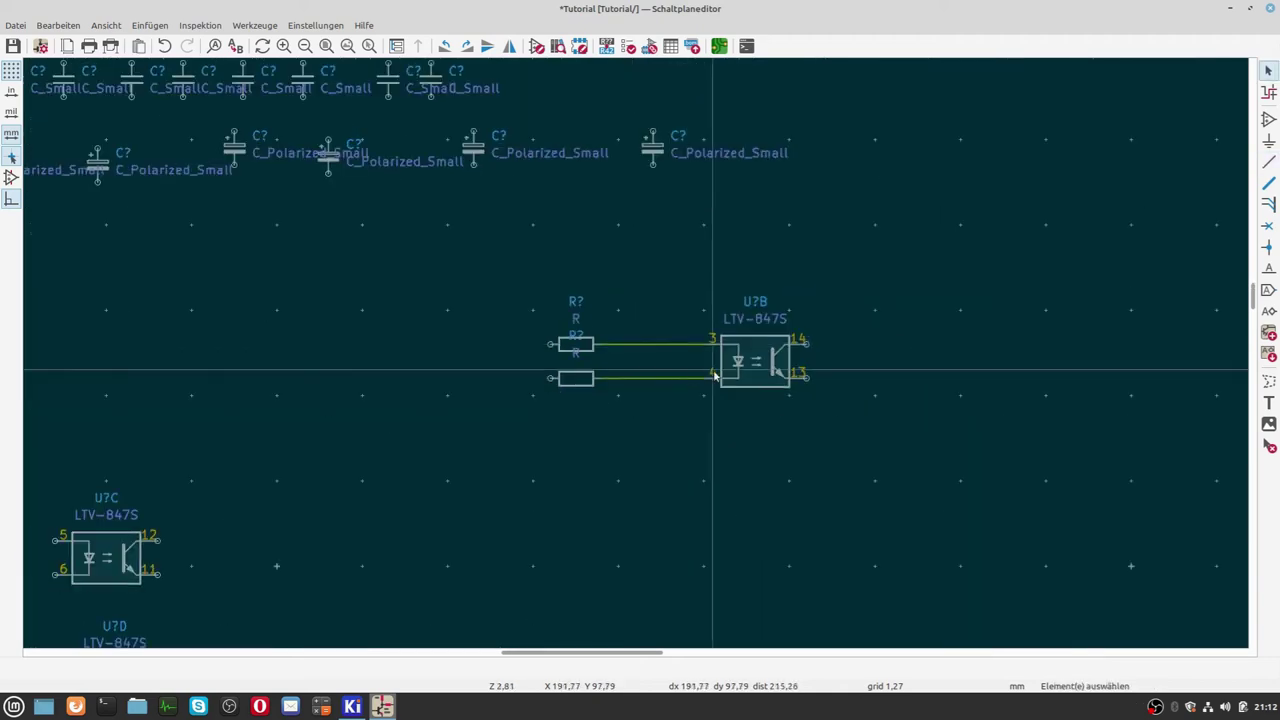
scroll(646, 361, "up", 1)
scroll(646, 361, "up", 1)
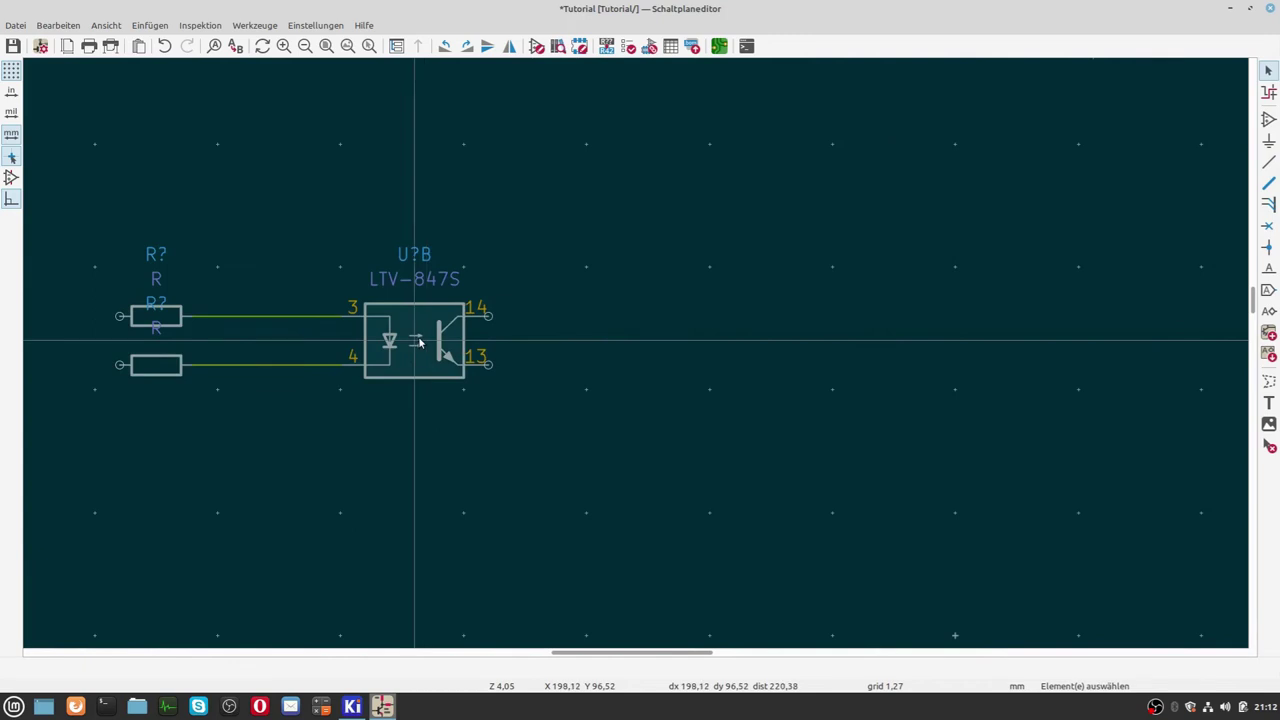
left_click(419, 342)
mouse_move(419, 342)
left_mouse_down()
mouse_move(630, 362)
mouse_move(629, 344)
left_mouse_up()
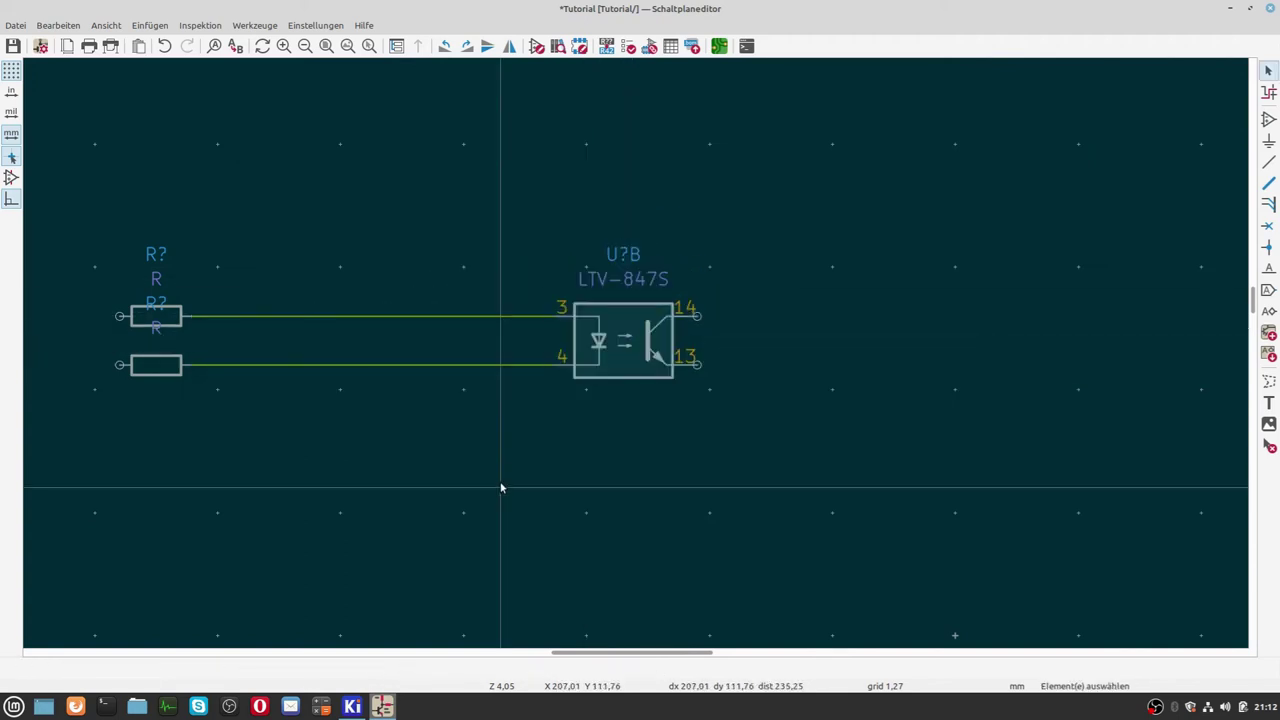
scroll(508, 471, "down", 1)
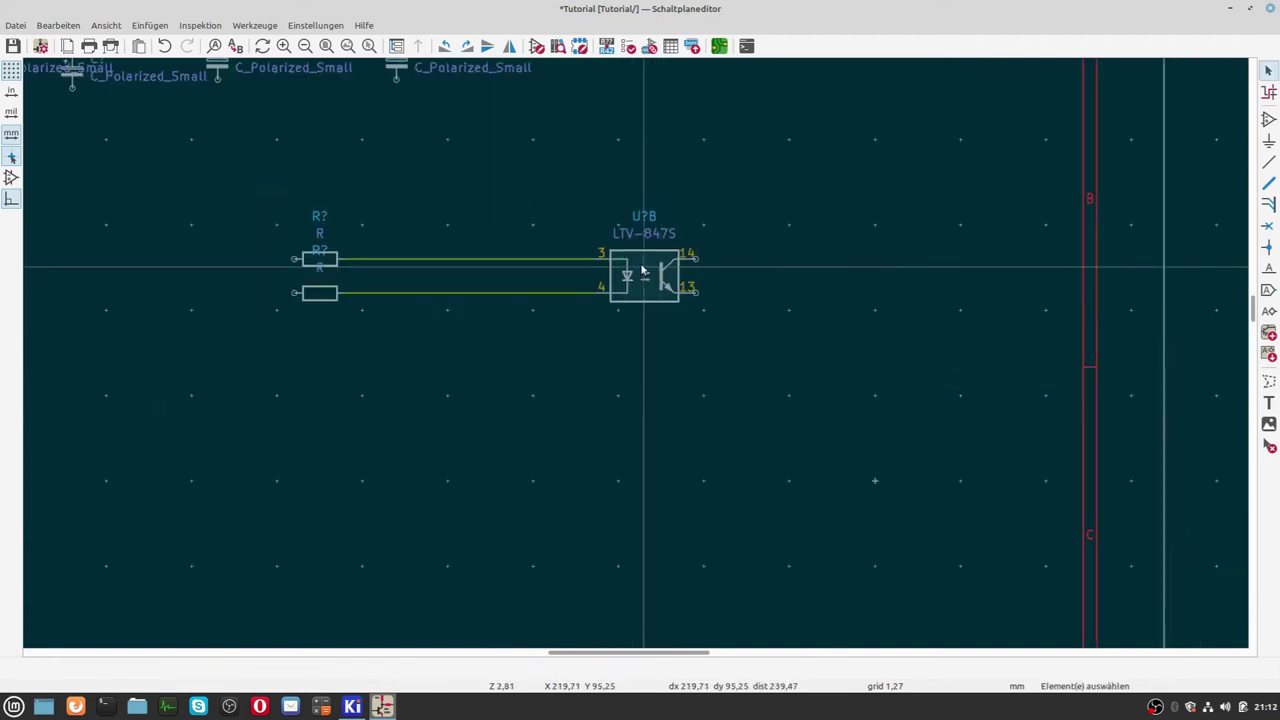
left_click_drag(643, 270, 491, 280)
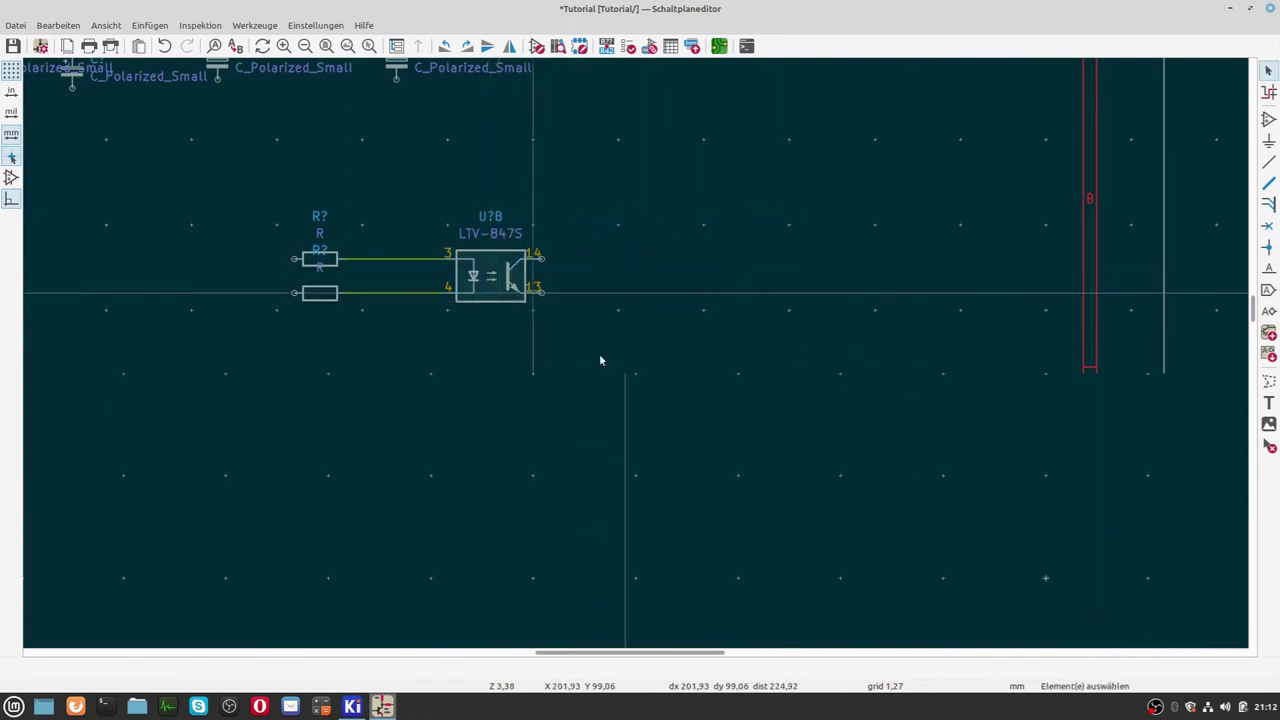
scroll(600, 357, "up", 1)
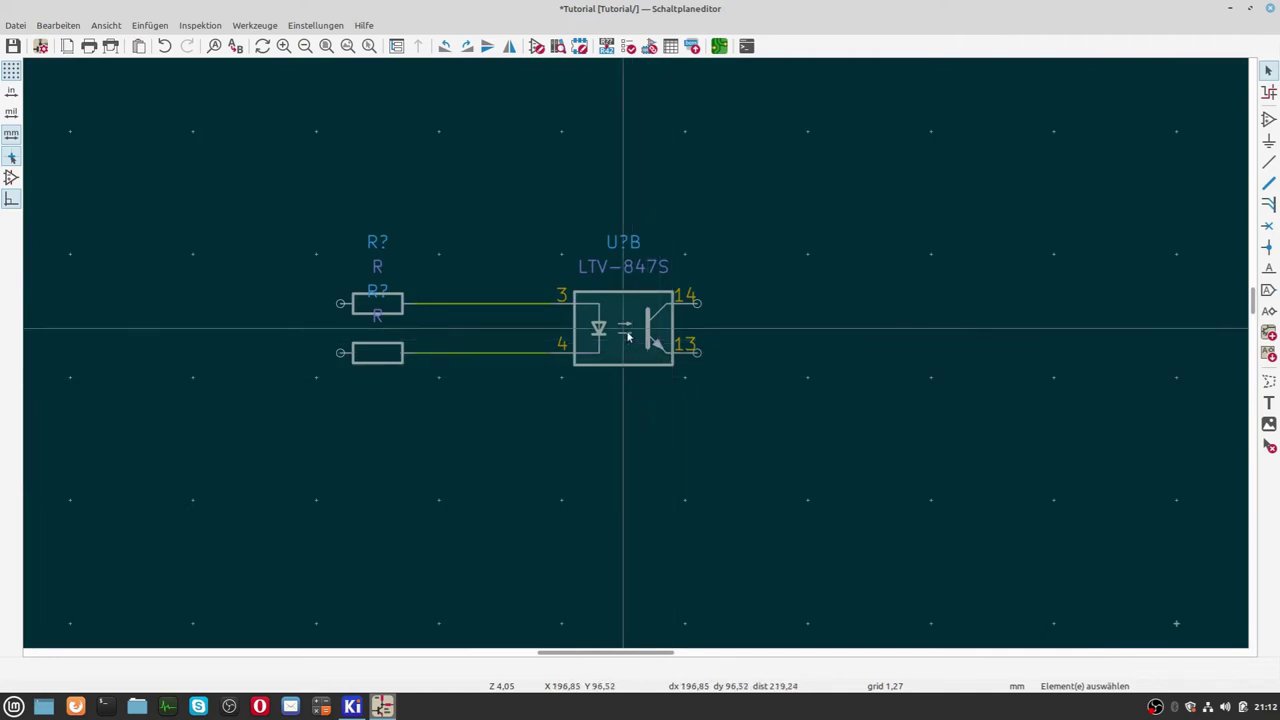
Pick up optocoupler U?B and drop it to the right of the wires.
left_click(628, 337)
key("m")
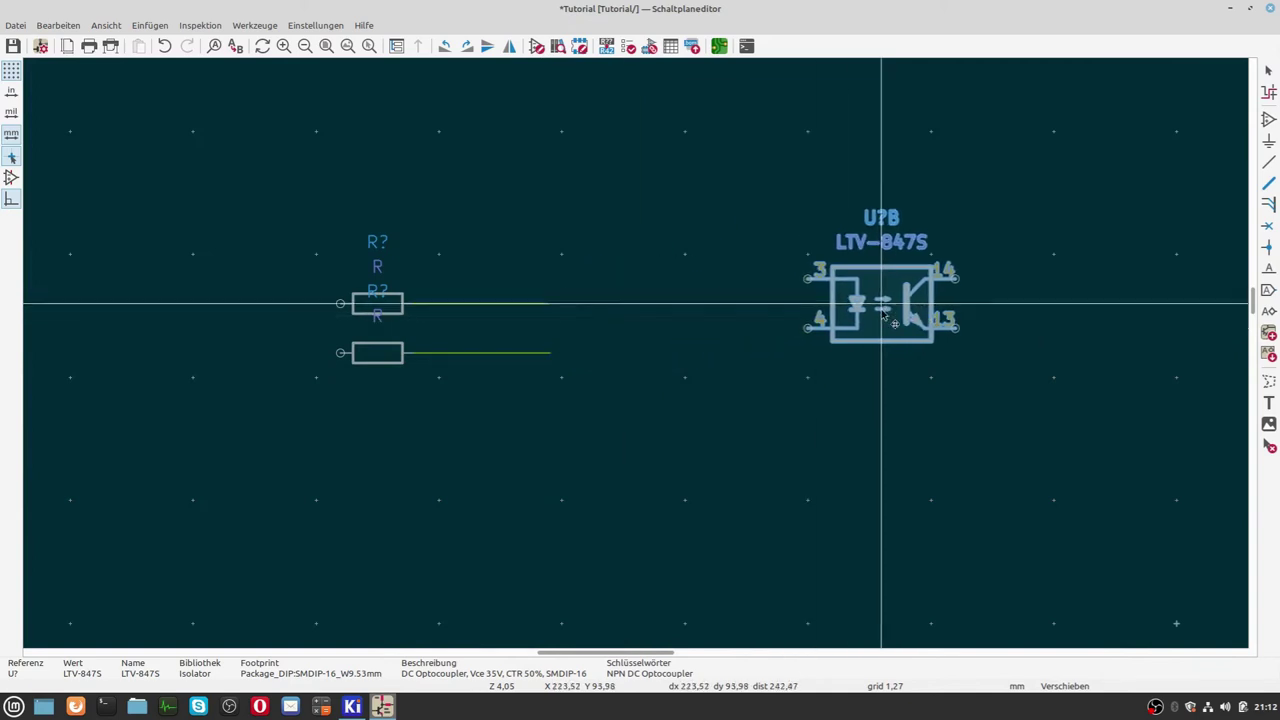
left_click(869, 318)
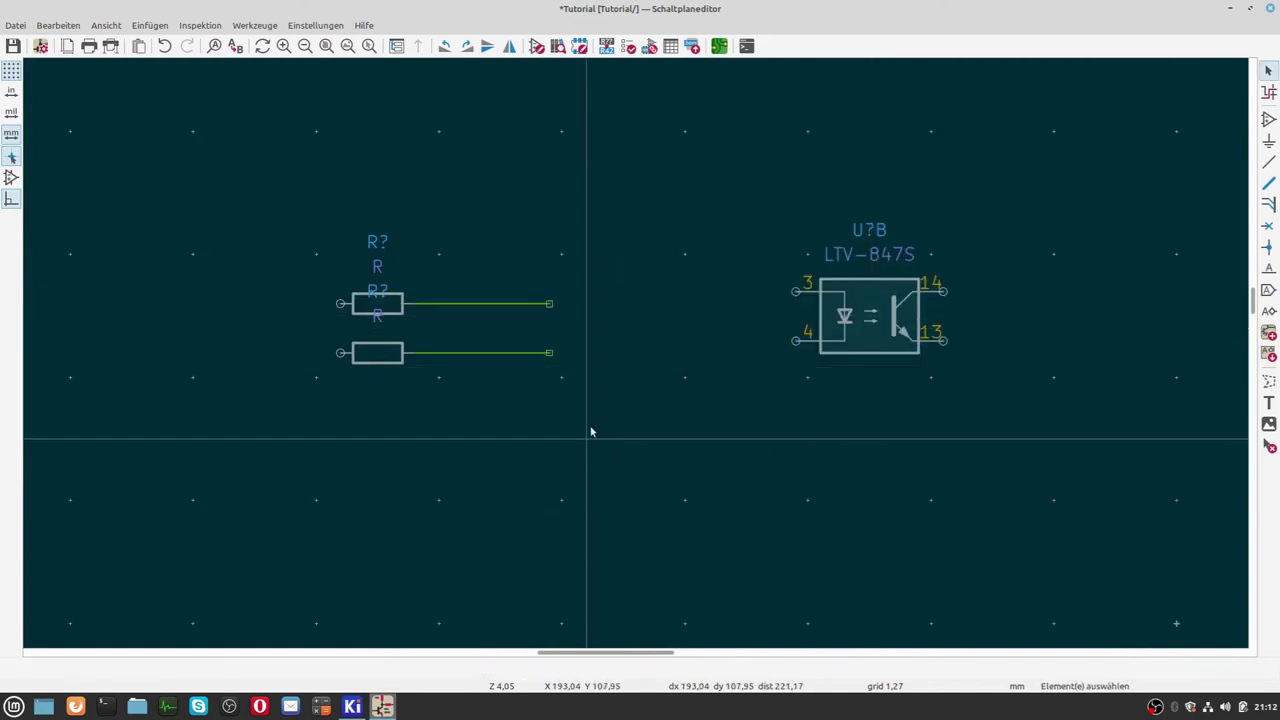
scroll(557, 435, "down", 2)
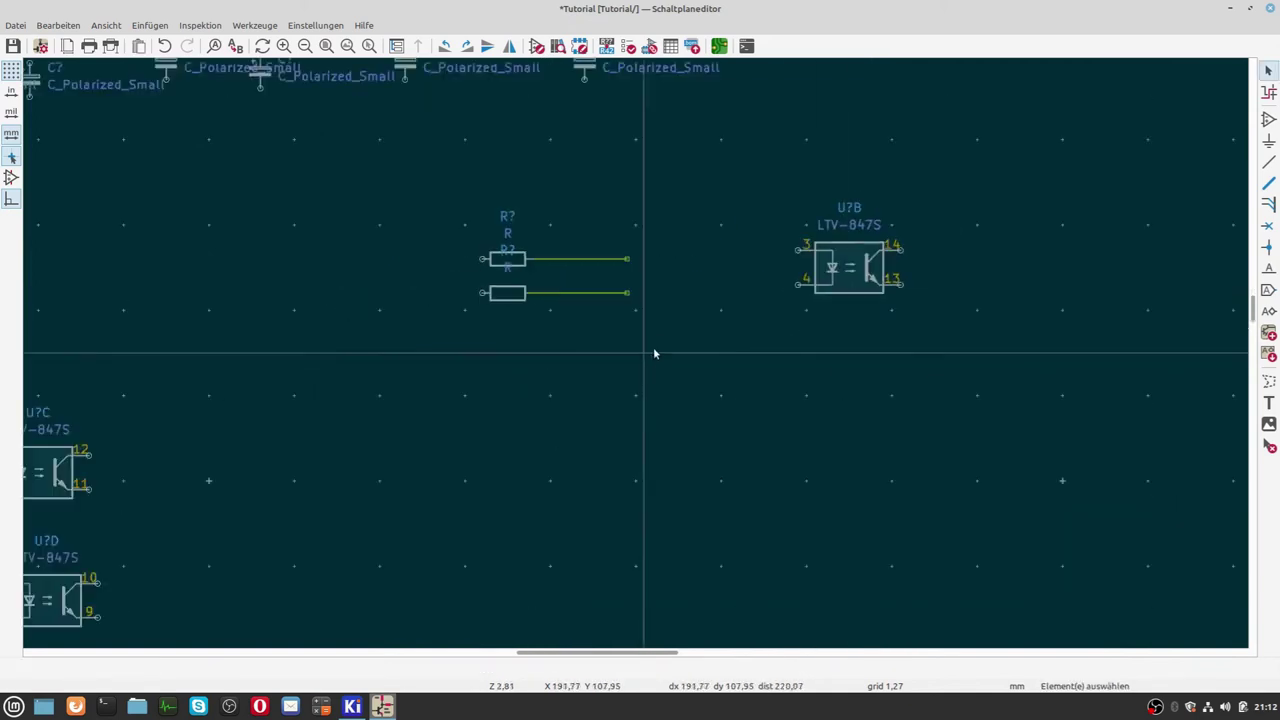
scroll(655, 353, "down", 1)
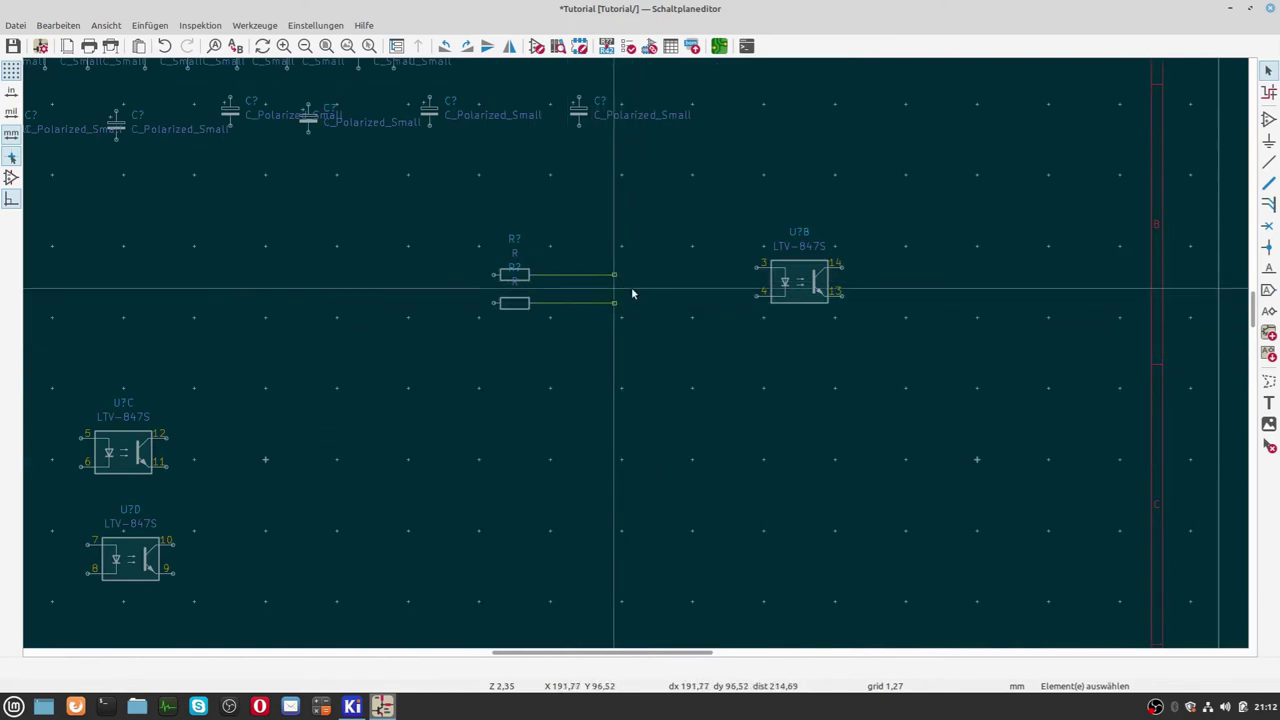
scroll(632, 293, "up", 3)
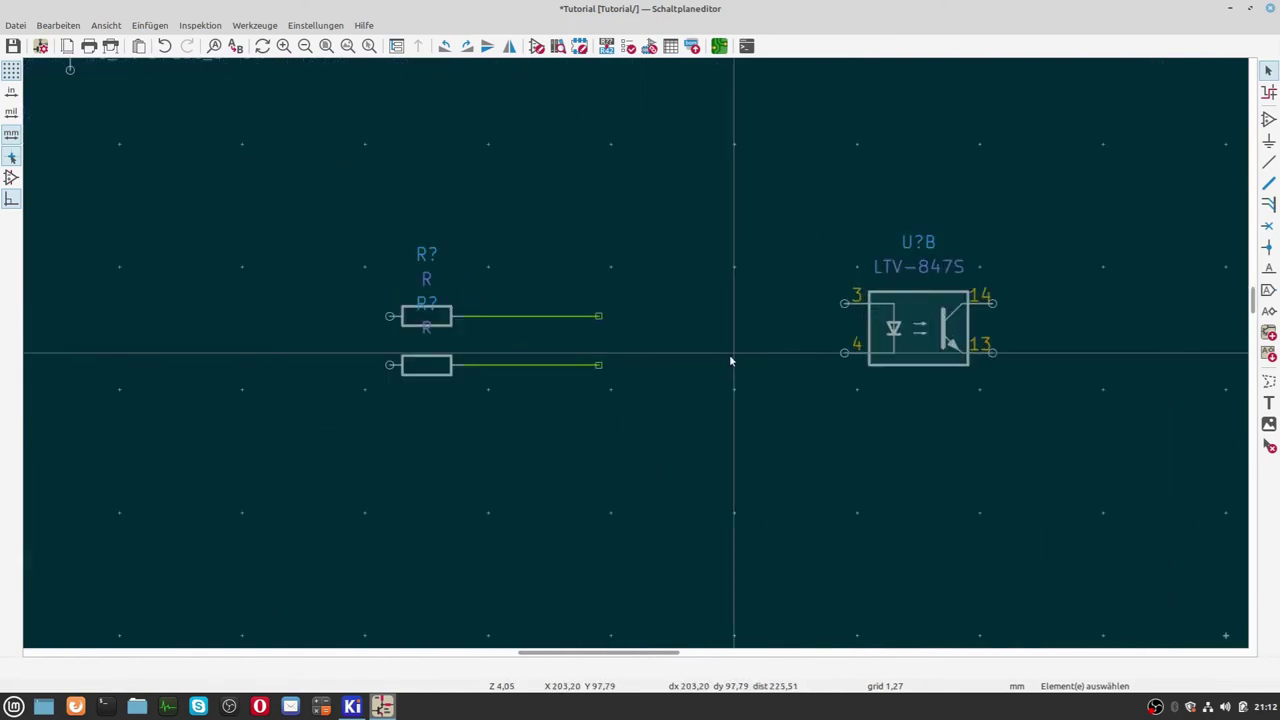
scroll(730, 364, "down", 2)
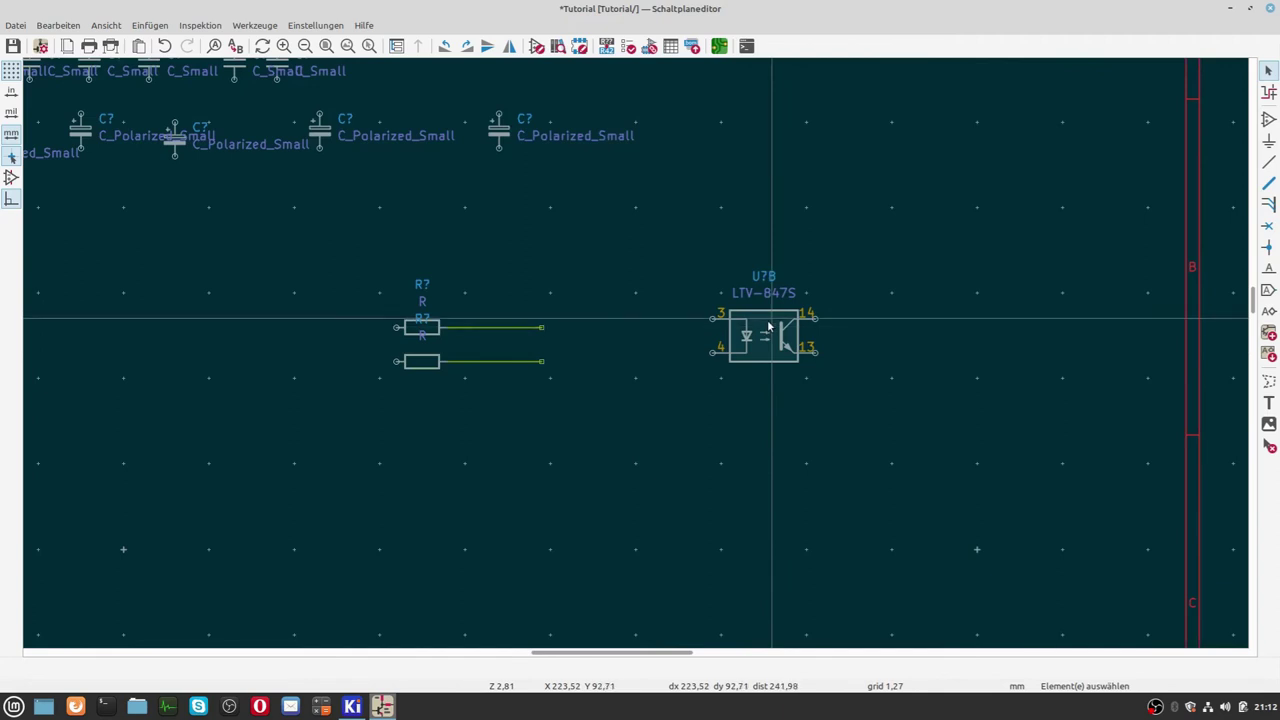
Place U?B back so pins 3 and 4 land on the resistor wire ends.
left_click_drag(769, 326, 593, 345)
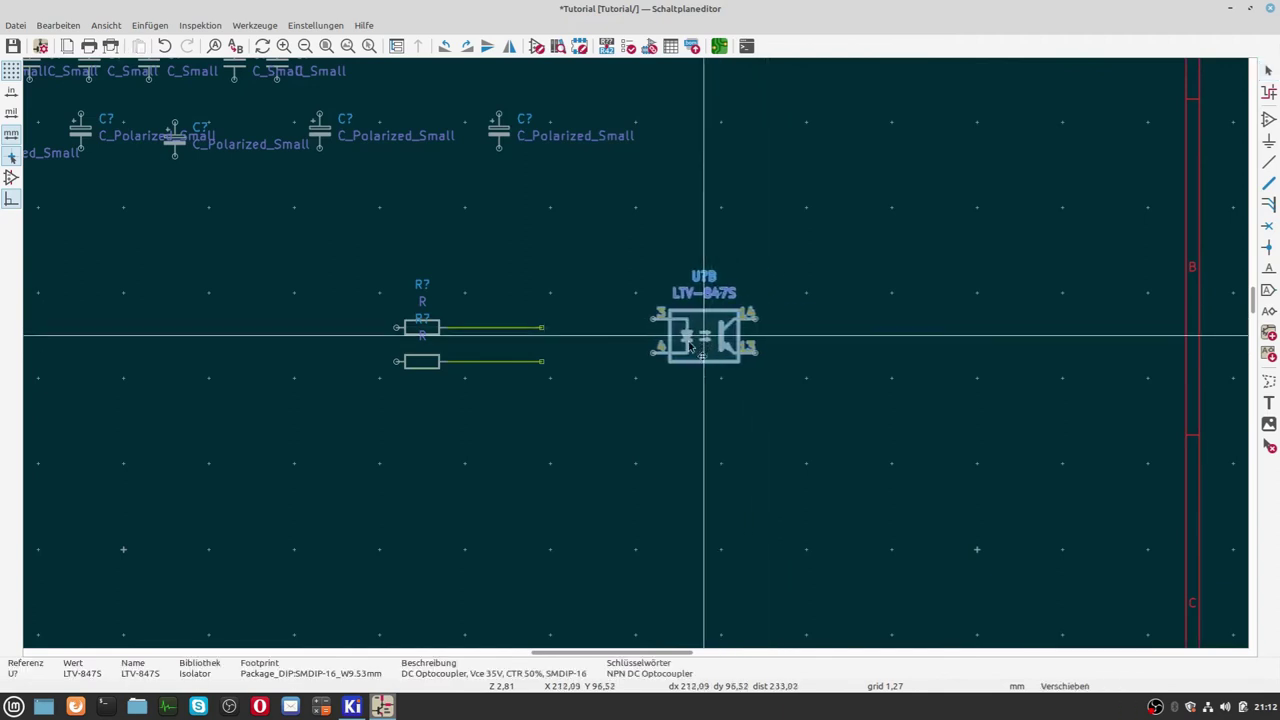
left_click(593, 345)
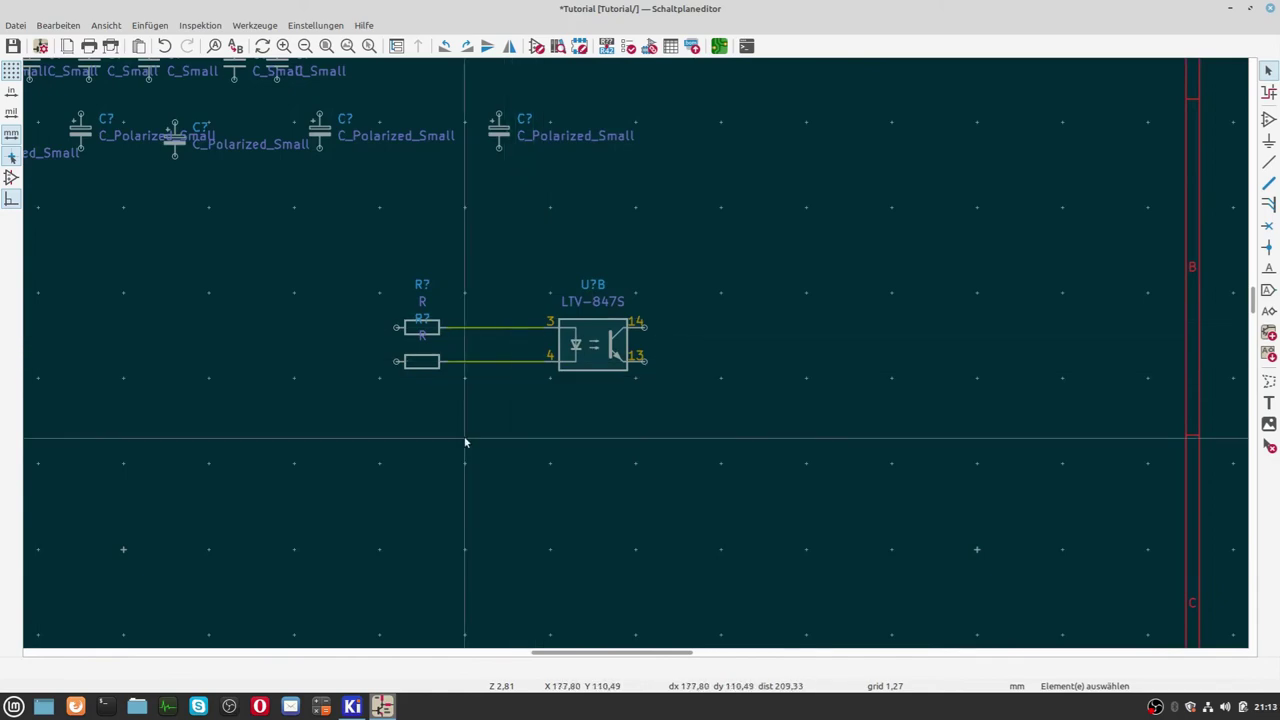
scroll(634, 357, "down", 3)
scroll(613, 275, "up", 2)
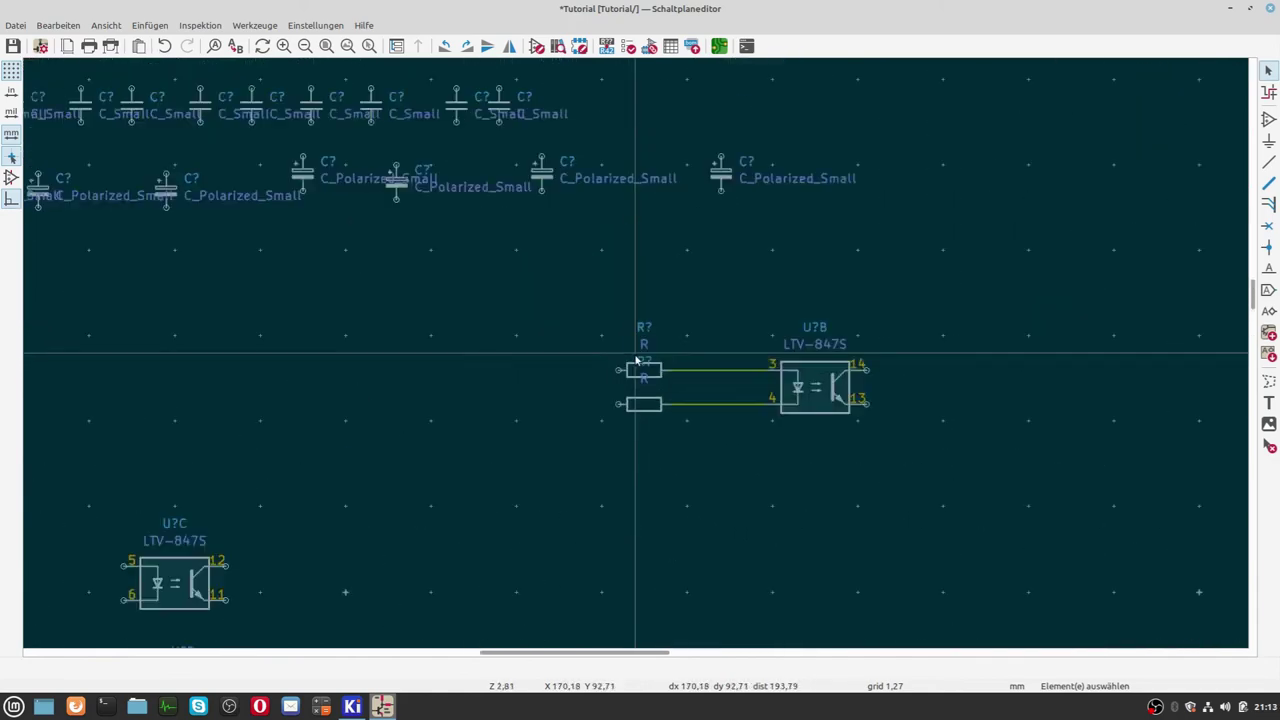
scroll(613, 275, "up", 2)
scroll(613, 275, "up", 1)
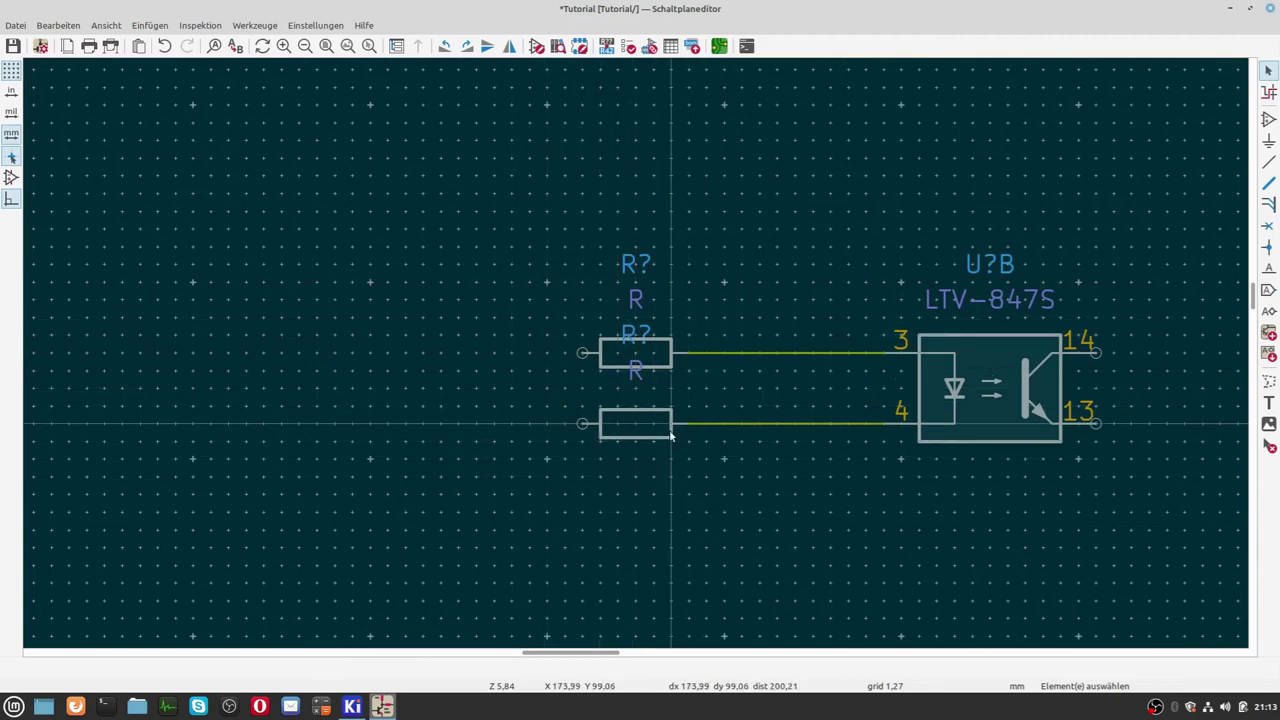
Move the lower resistor's R value and R? reference labels below it, undoing stray moves.
left_click(636, 373)
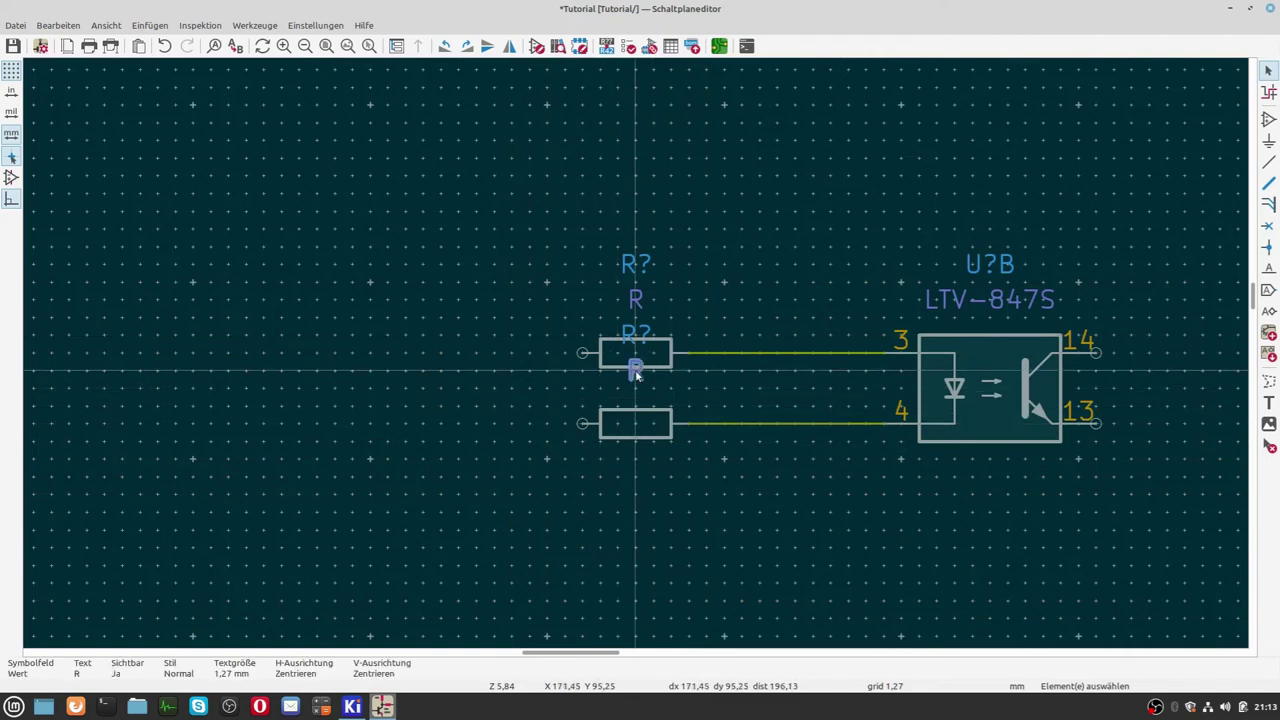
left_click_drag(636, 372, 636, 476)
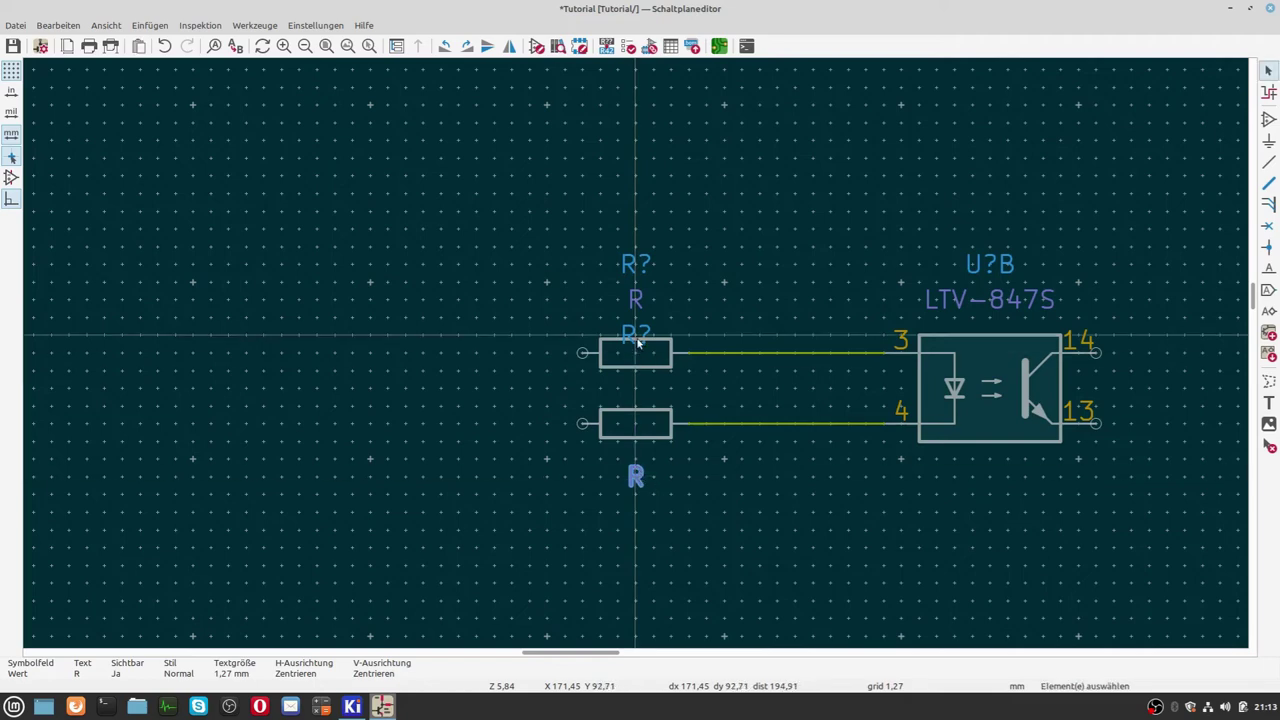
left_click(638, 345)
left_click(654, 388)
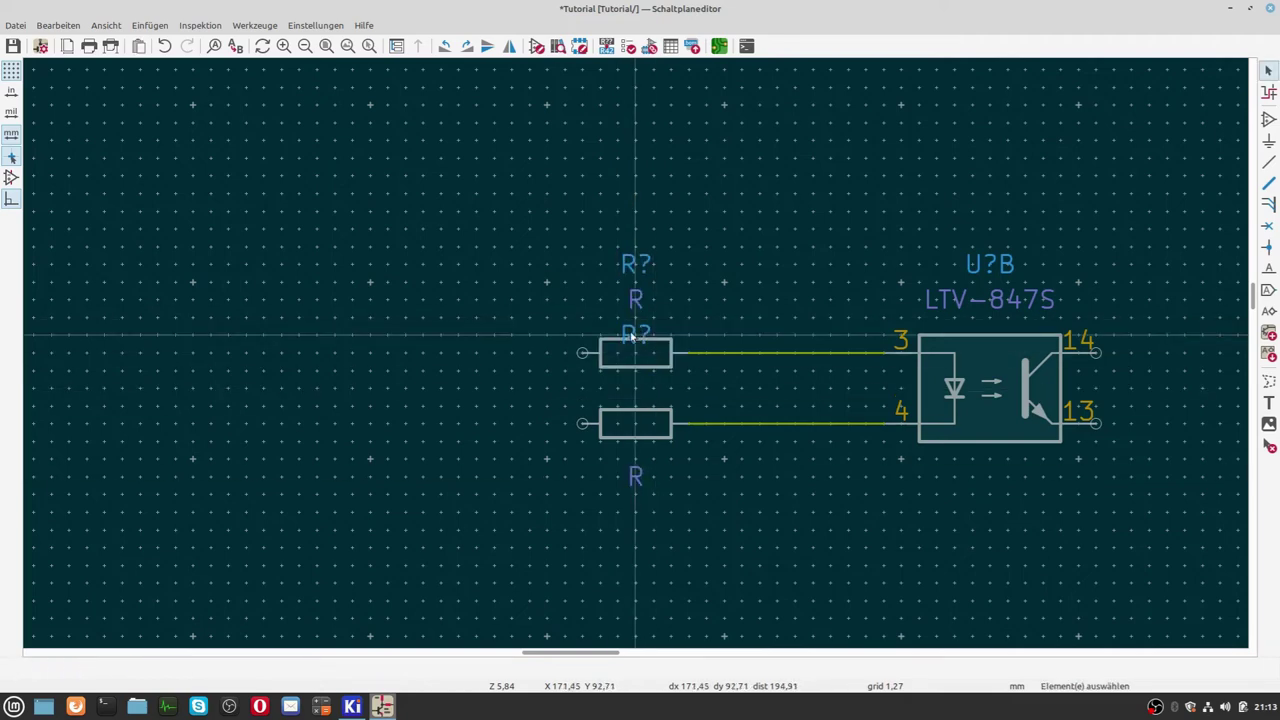
left_click(629, 340)
left_click(640, 346)
left_click(629, 340)
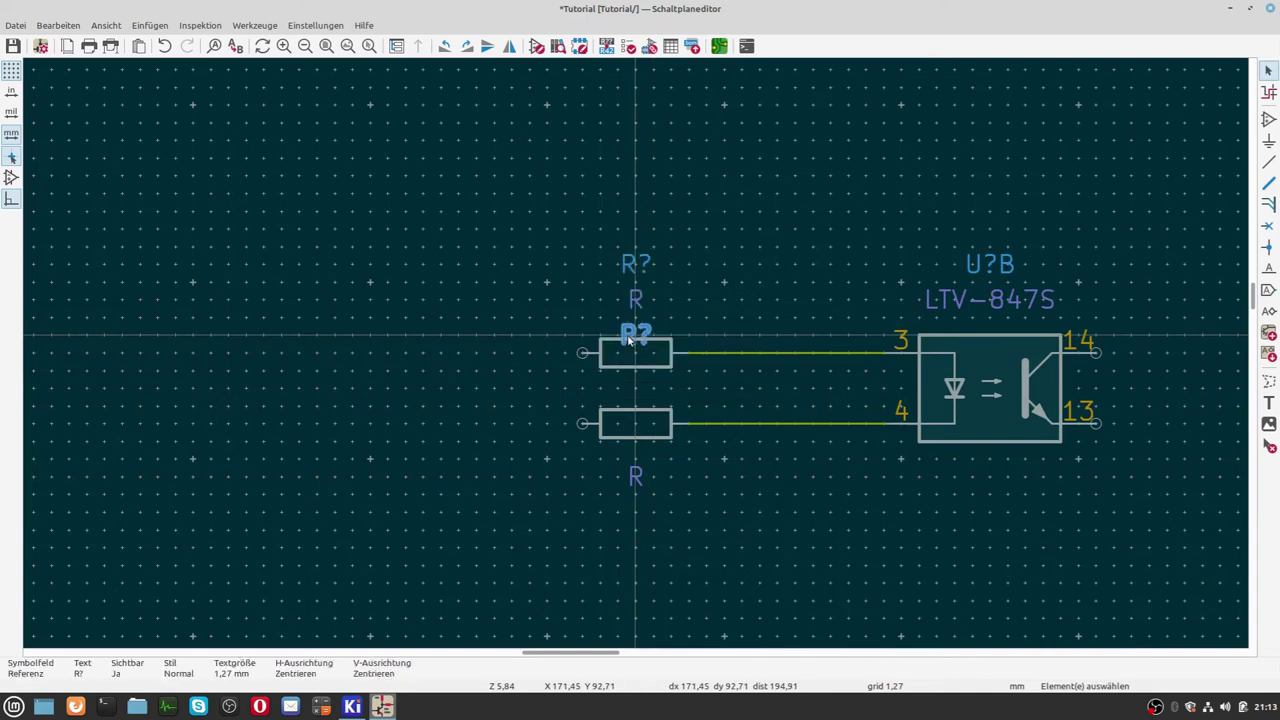
left_click_drag(629, 340, 655, 428)
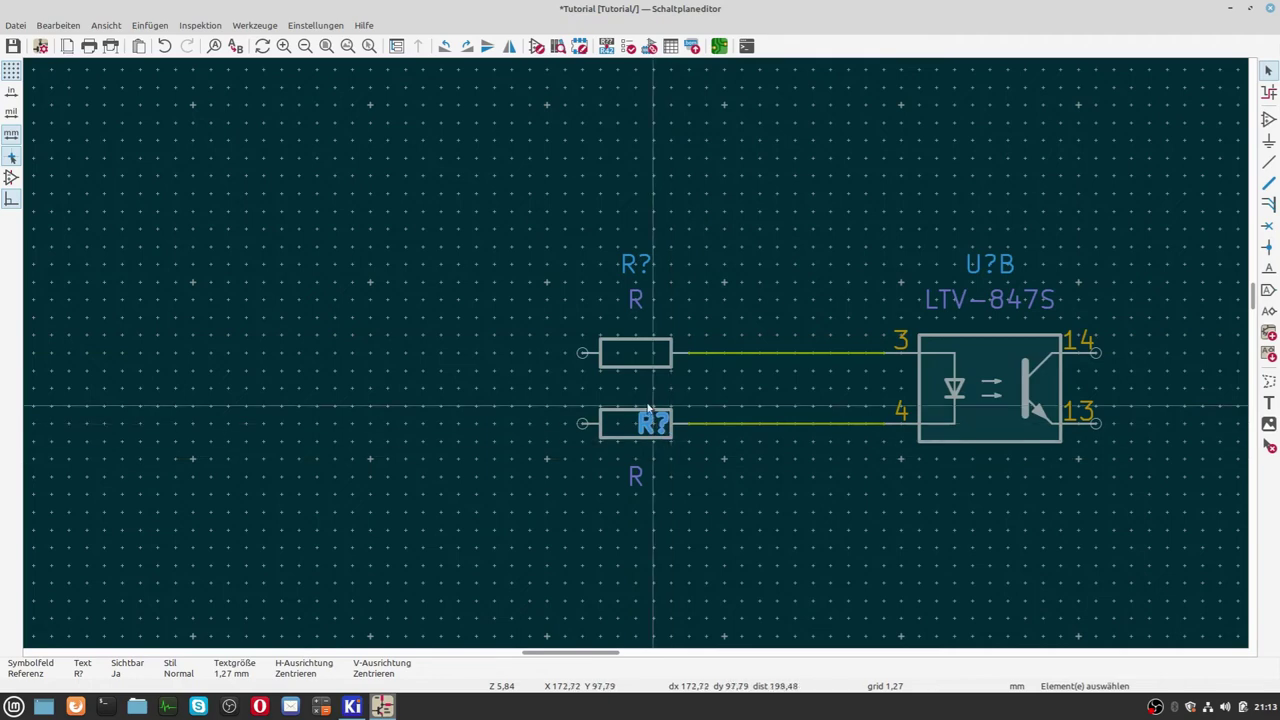
left_click(164, 46)
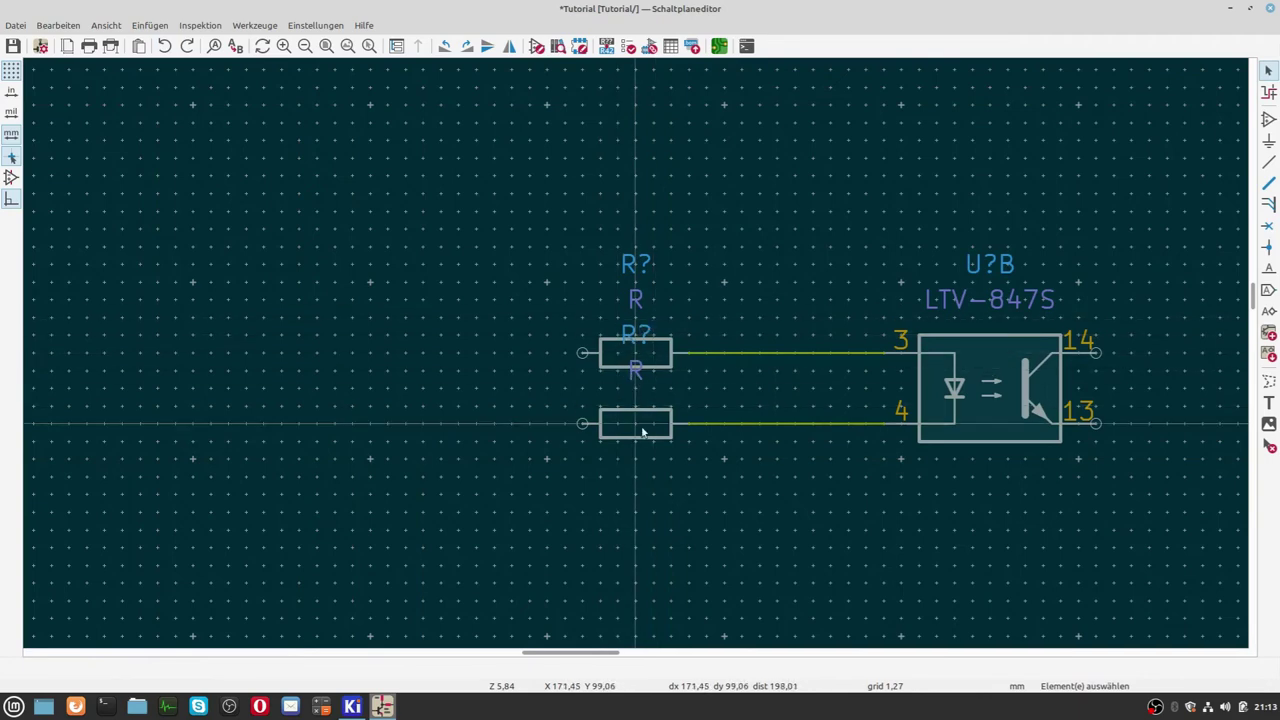
key("x")
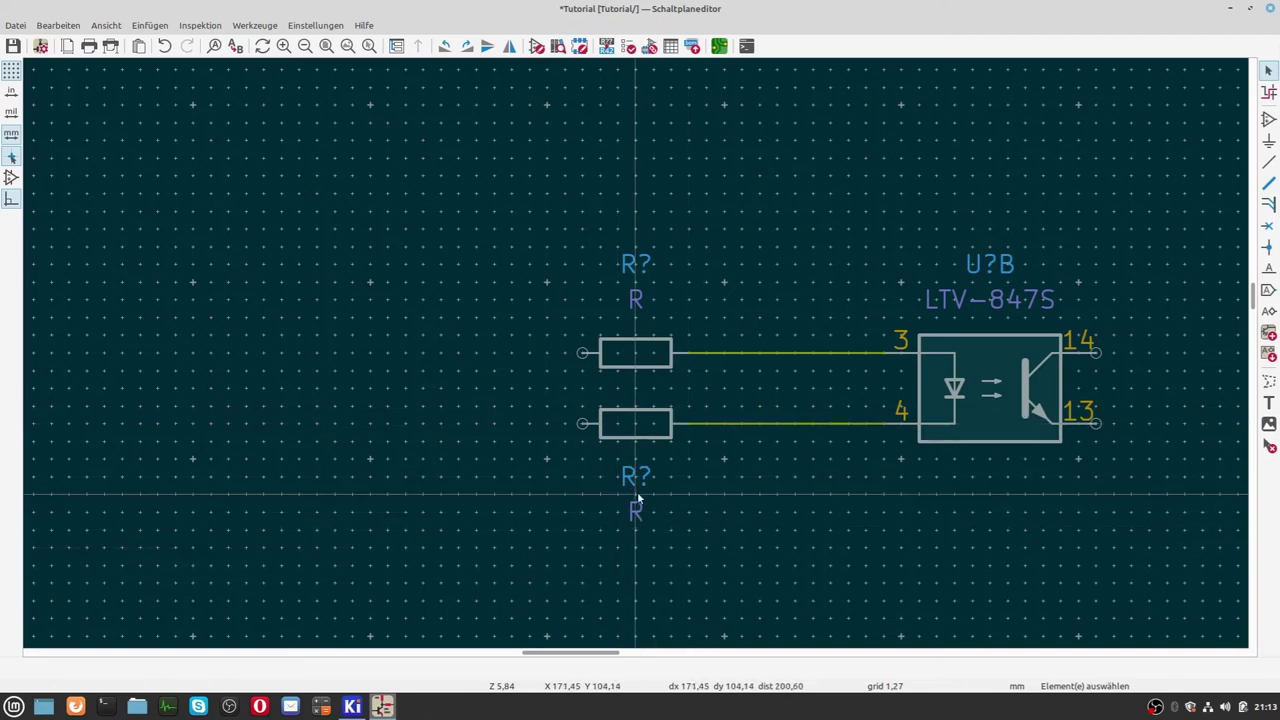
Rearrange the upper resistor's R and R? labels, keeping them centred above it.
scroll(636, 505, "down", 2)
scroll(636, 343, "up", 2)
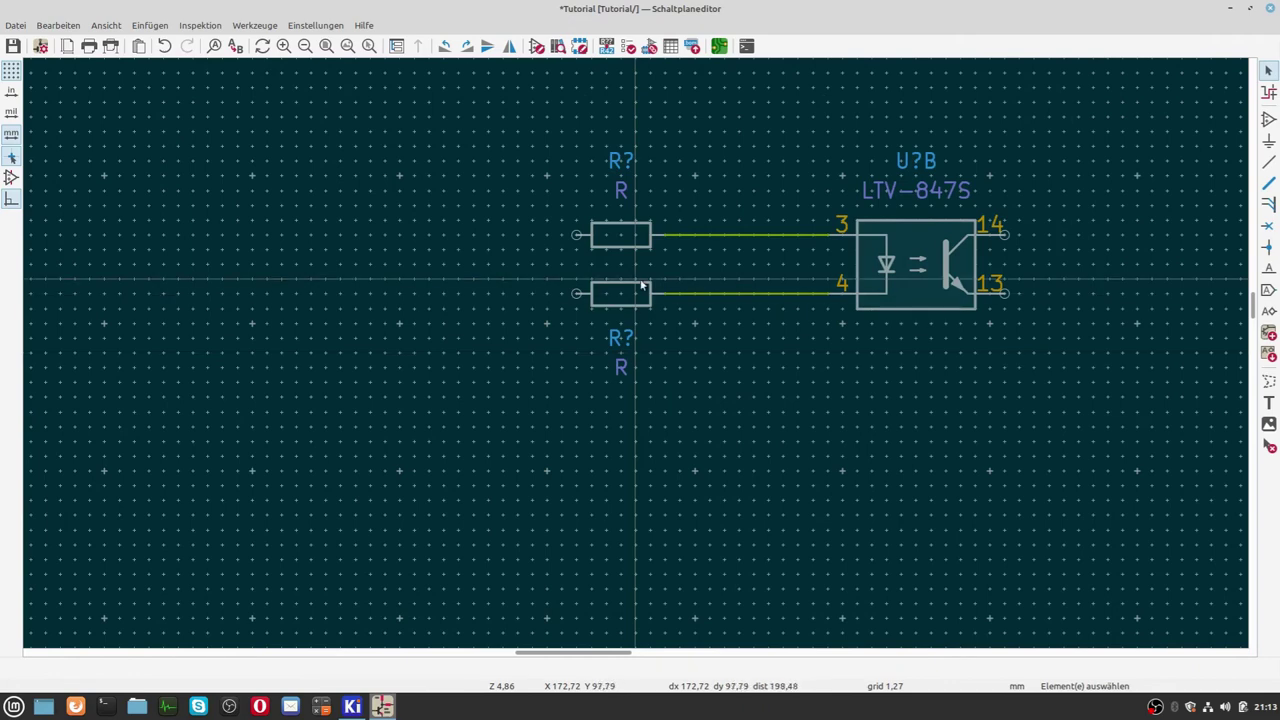
scroll(636, 300, "up", 1)
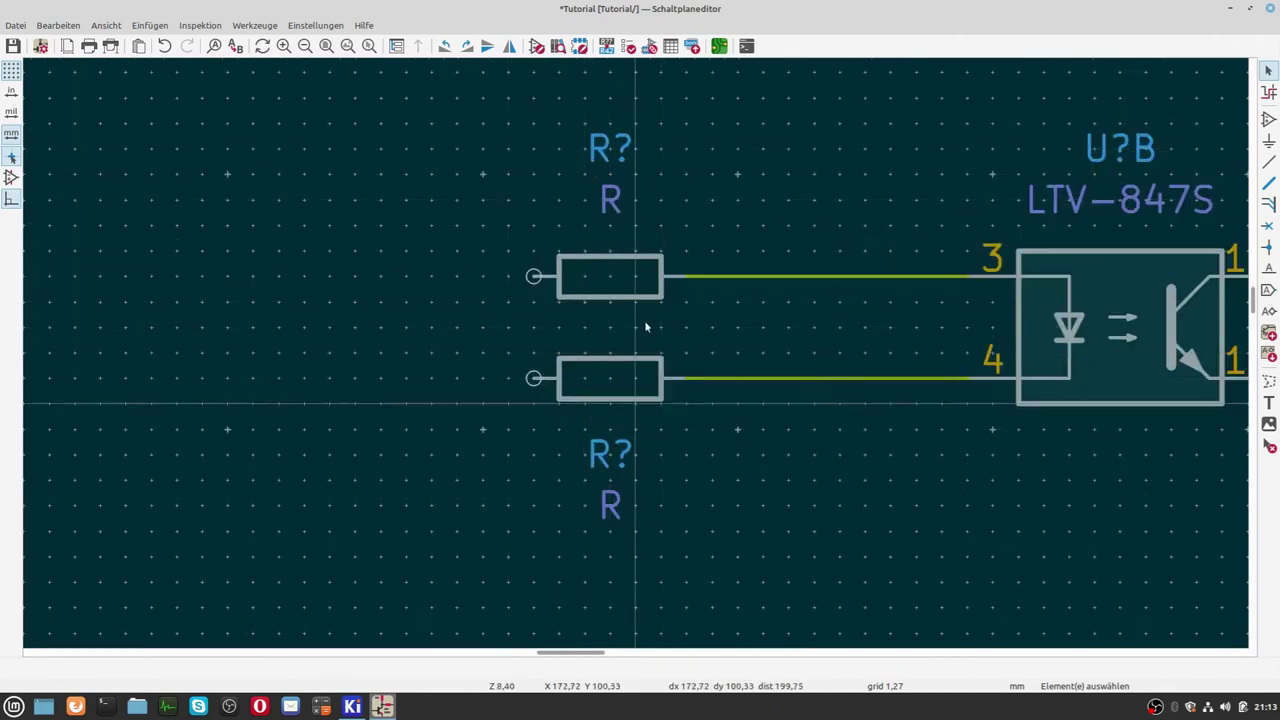
left_click(614, 201)
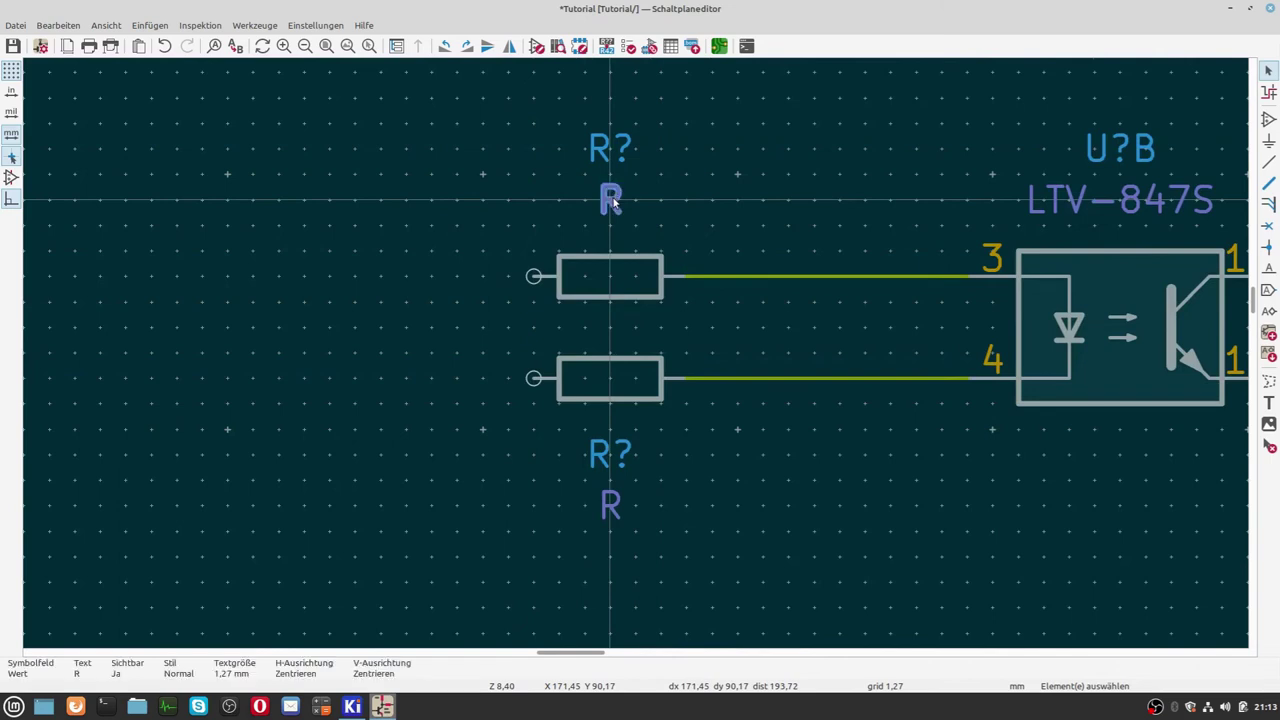
left_click_drag(614, 201, 664, 225)
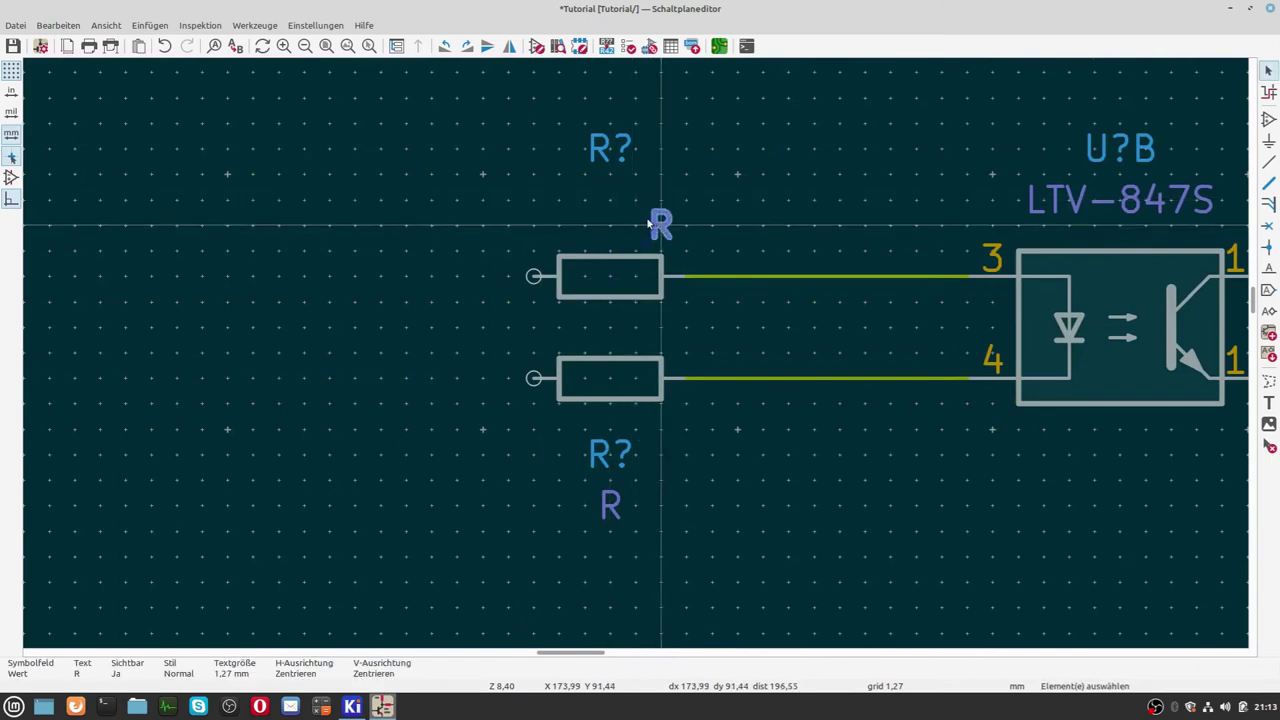
left_click(600, 150)
left_click_drag(600, 163, 550, 238)
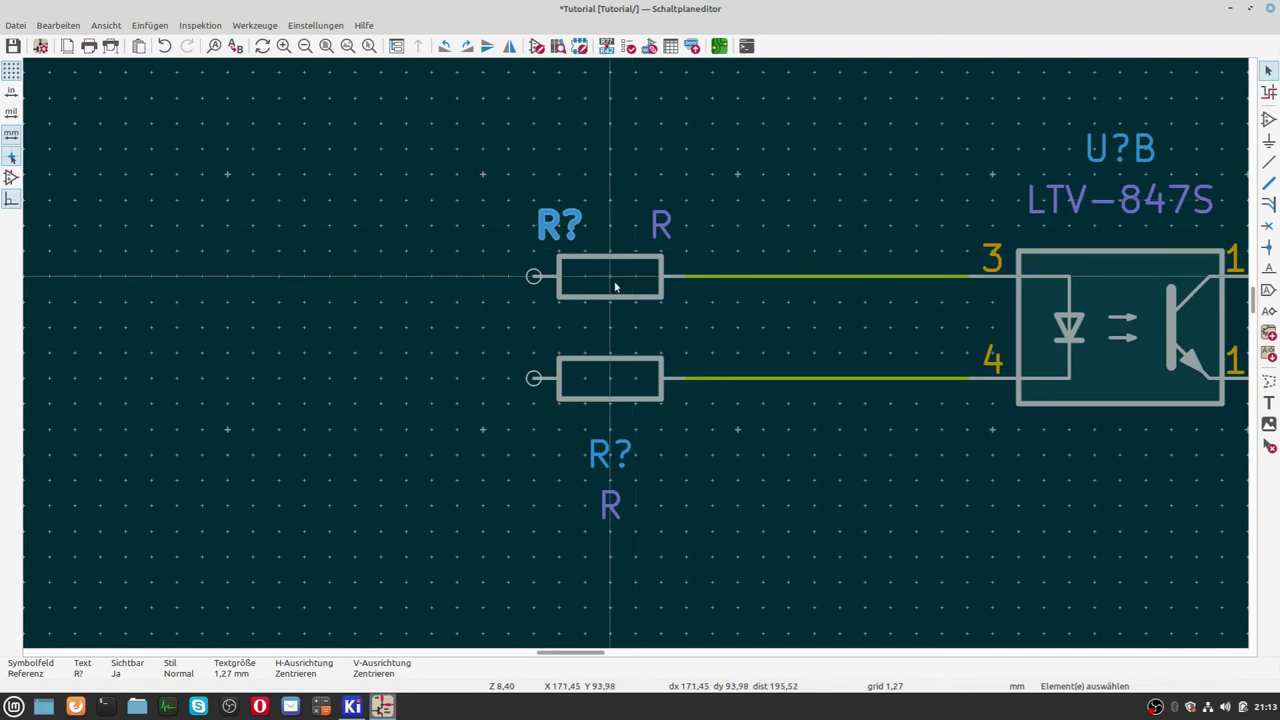
left_click(614, 168)
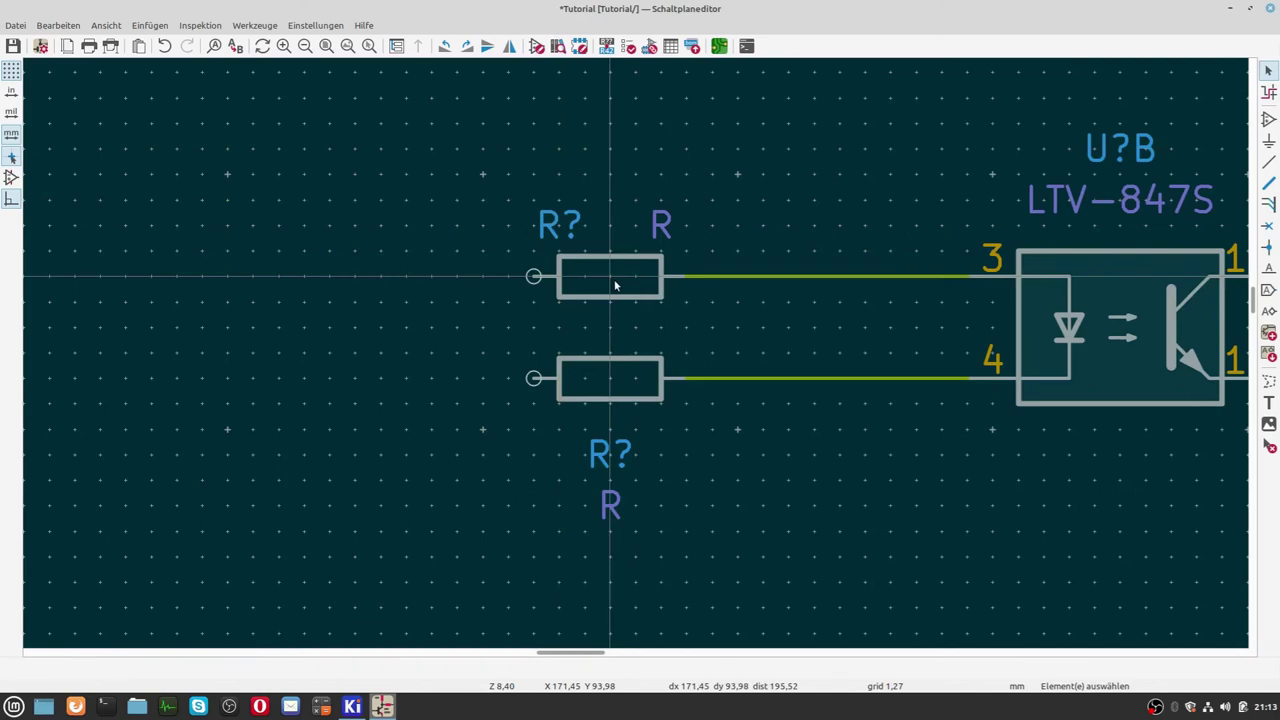
key("o")
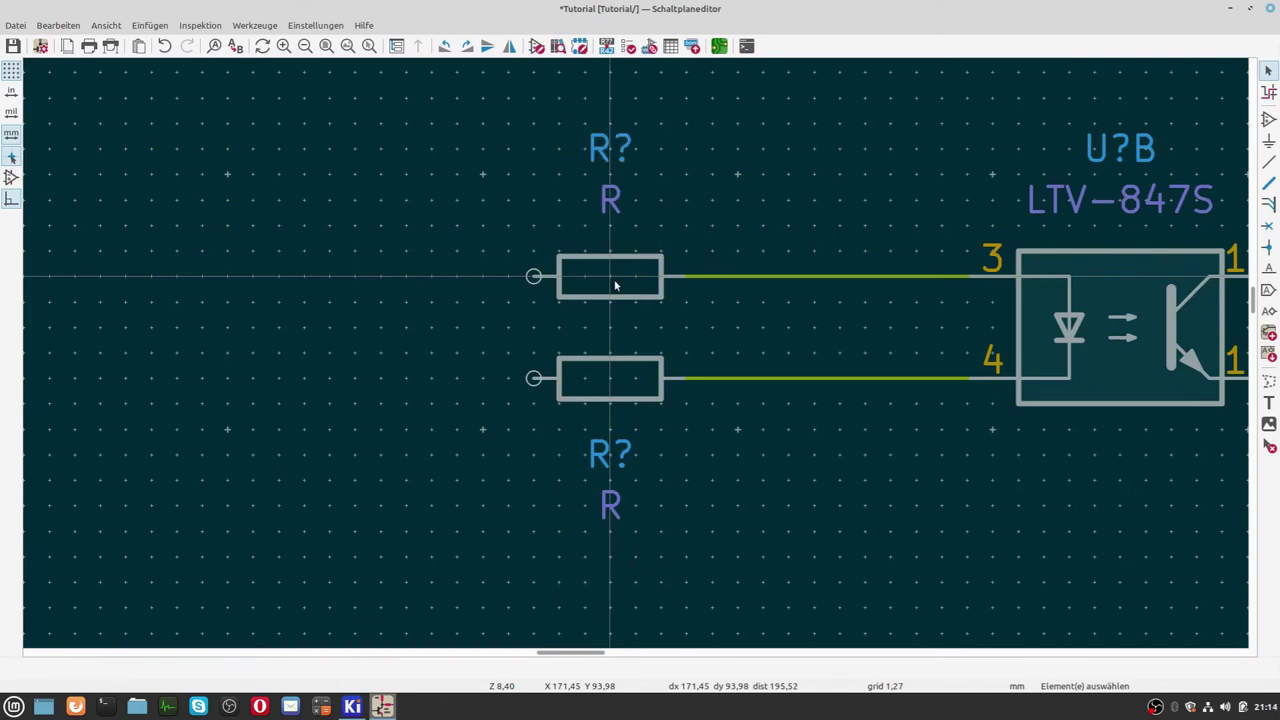
scroll(615, 291, "down", 3)
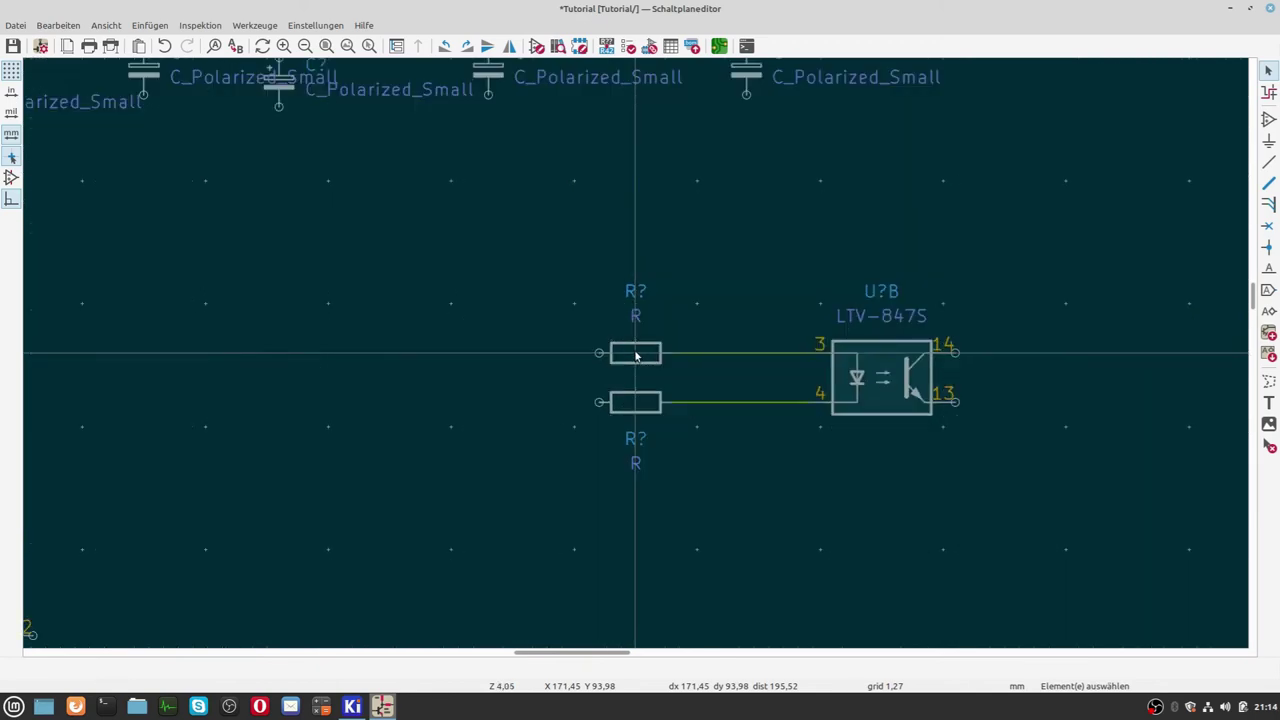
scroll(633, 355, "down", 3)
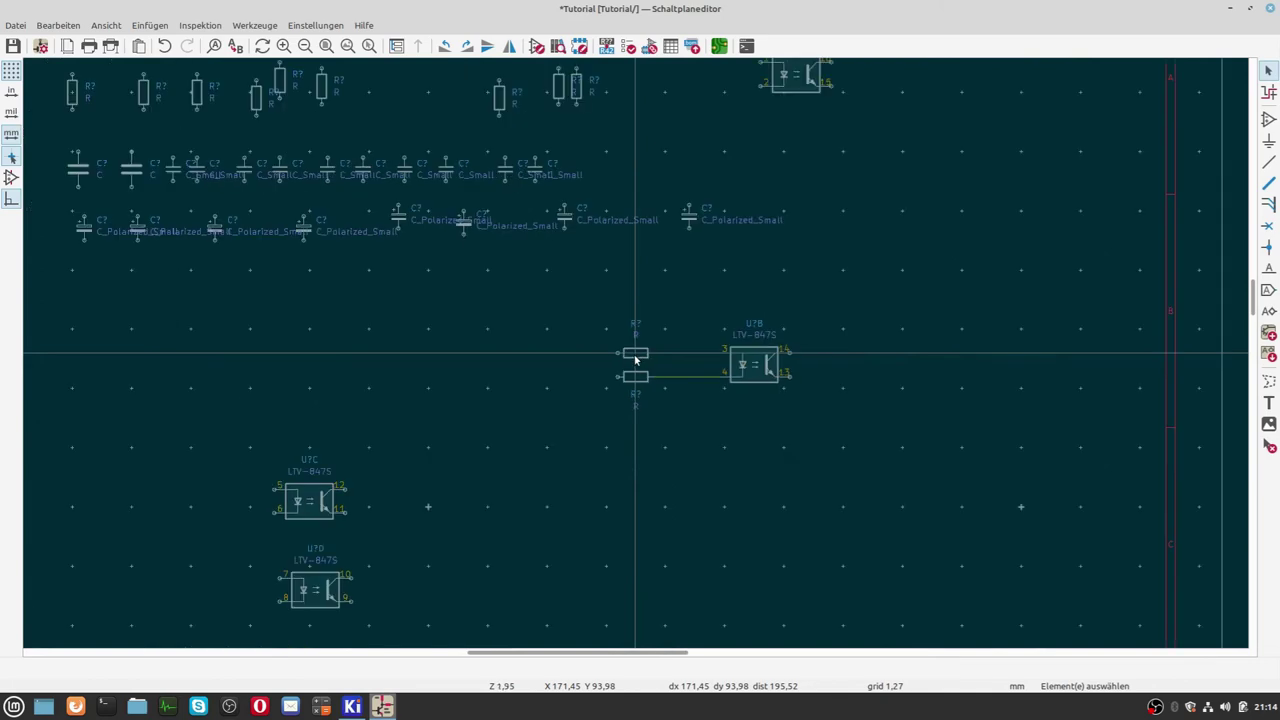
scroll(606, 294, "down", 3)
scroll(549, 305, "up", 3)
scroll(634, 352, "up", 2)
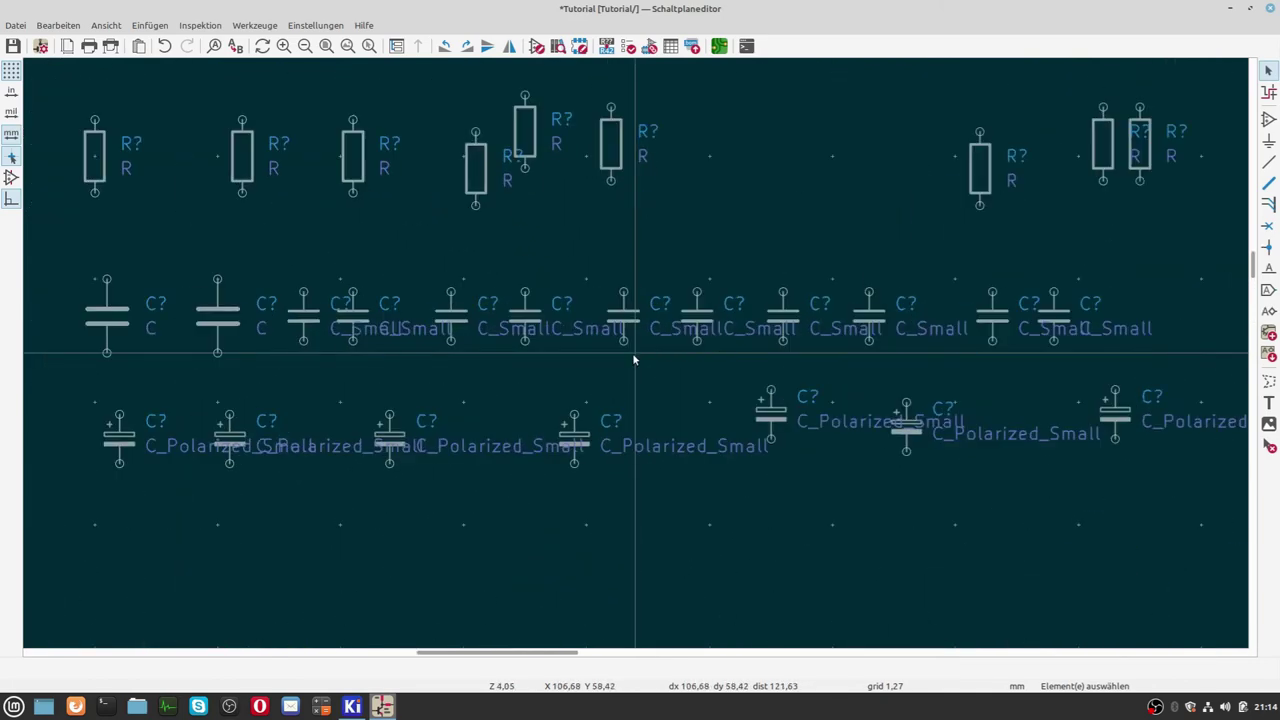
scroll(627, 369, "down", 1)
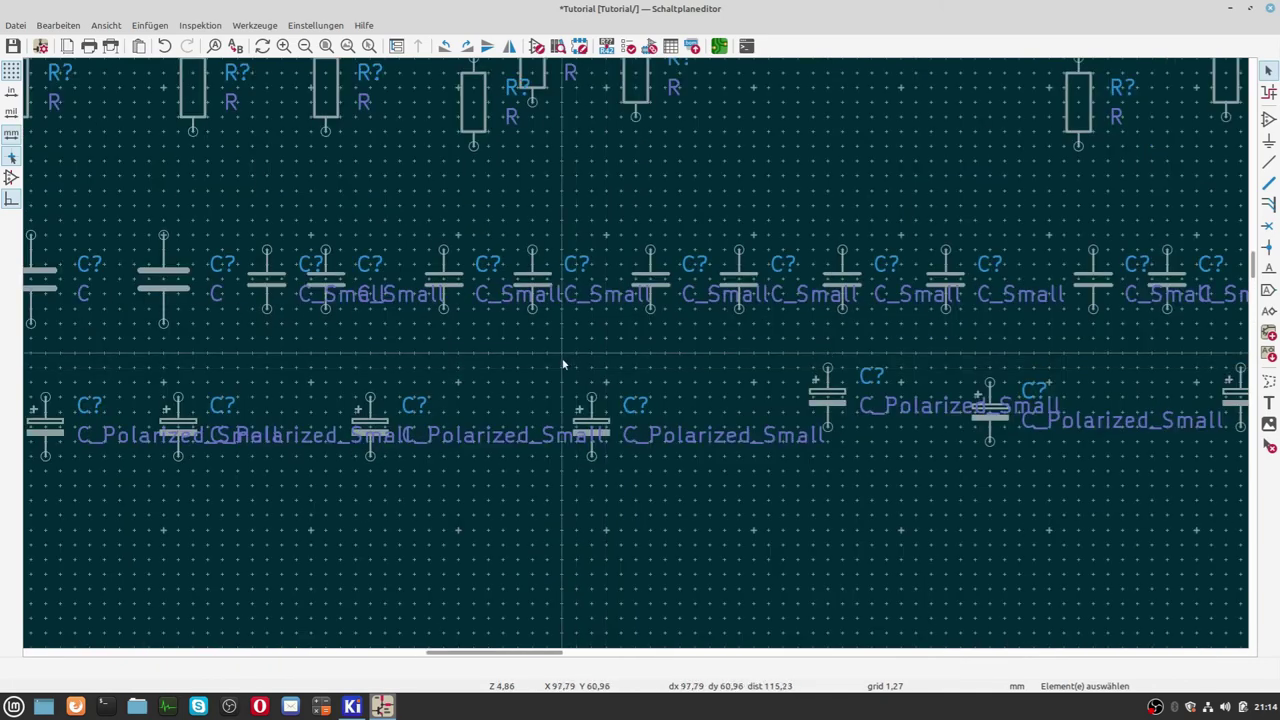
scroll(563, 363, "down", 2)
scroll(631, 351, "up", 1)
scroll(622, 330, "down", 1)
scroll(756, 381, "down", 2)
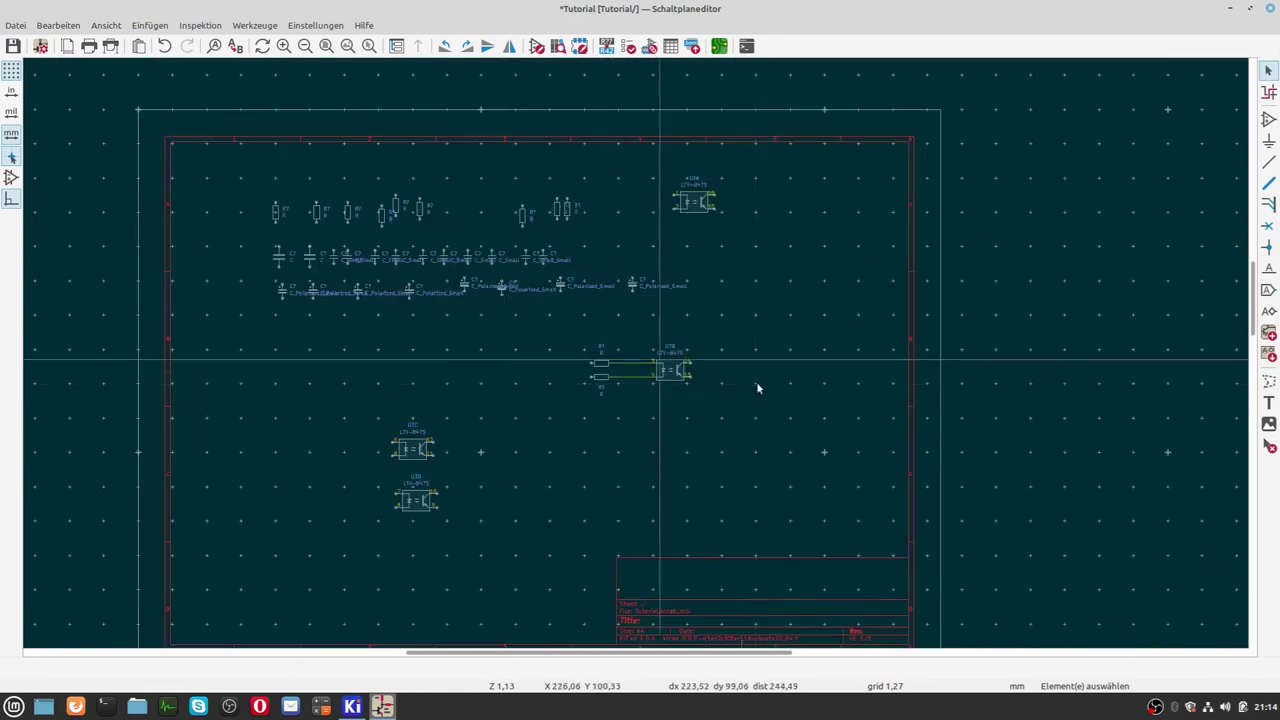
scroll(609, 351, "up", 2)
scroll(636, 357, "up", 2)
scroll(636, 357, "up", 2)
scroll(640, 330, "up", 3)
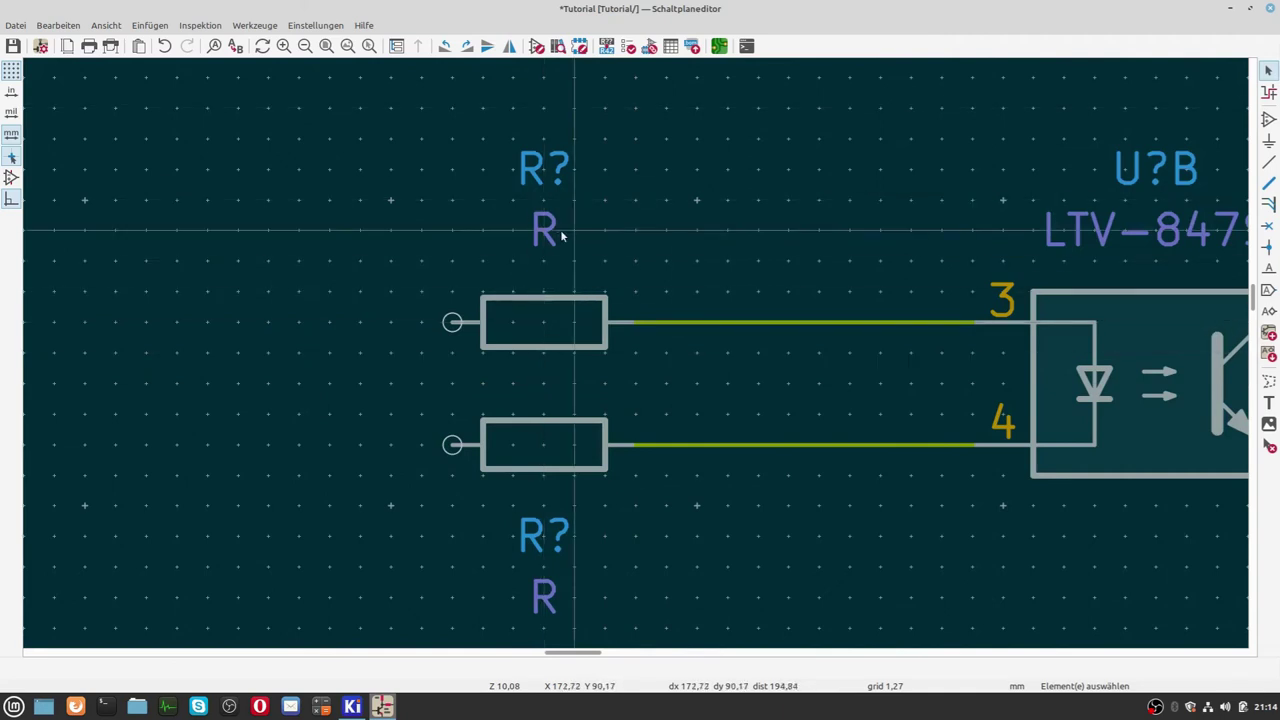
Give the upper resistor value 1k via Wert editieren and the lower one 3k3.
right_click(557, 313)
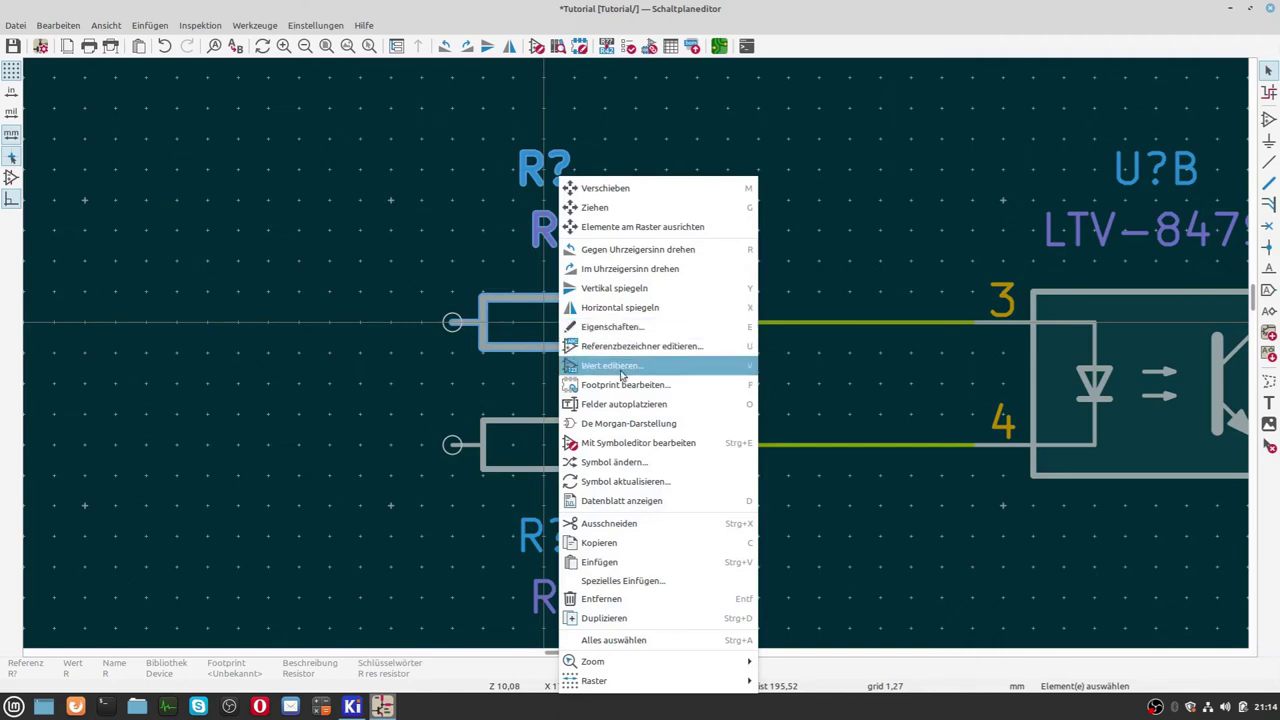
left_click(622, 374)
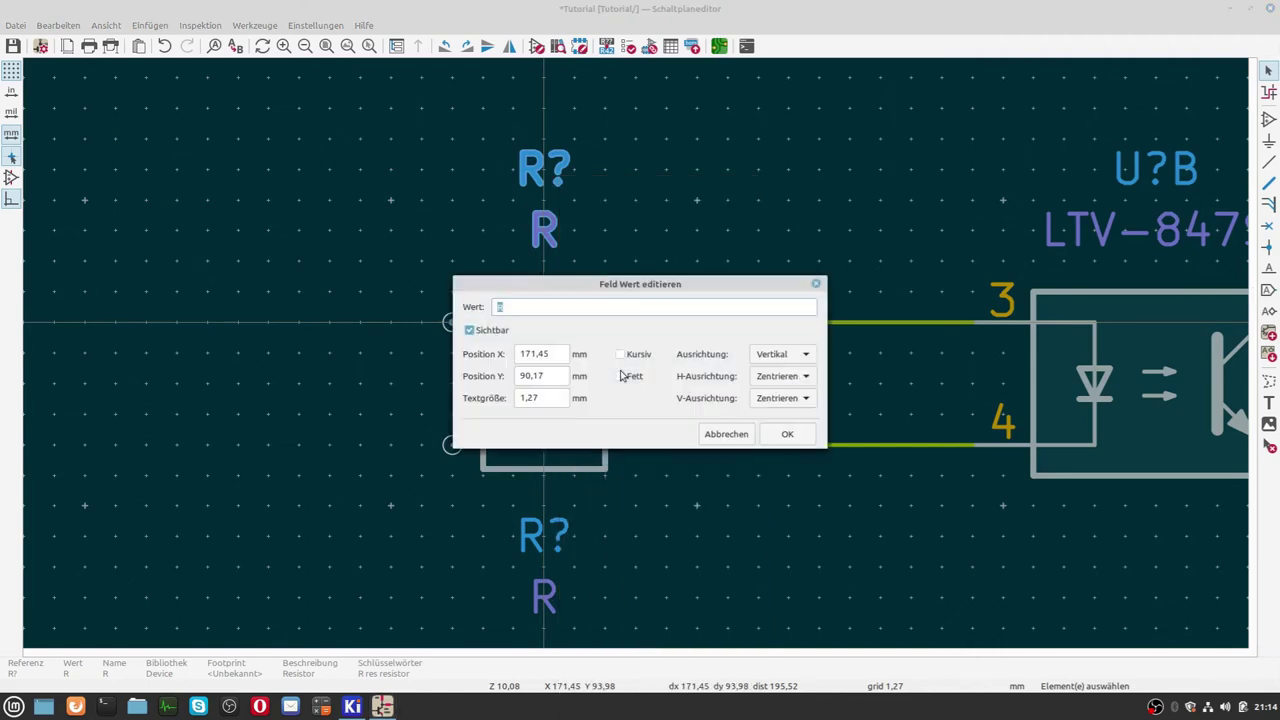
left_click(720, 434)
key("Return")
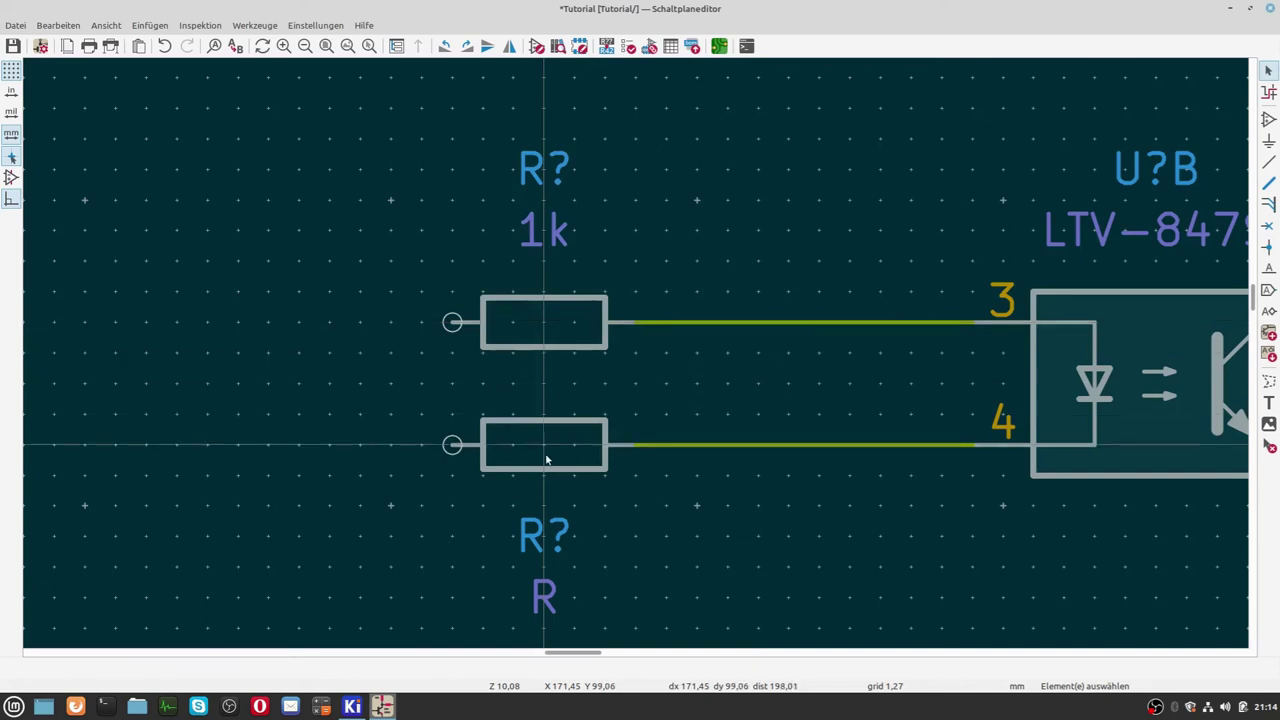
key("v")
type("3k3")
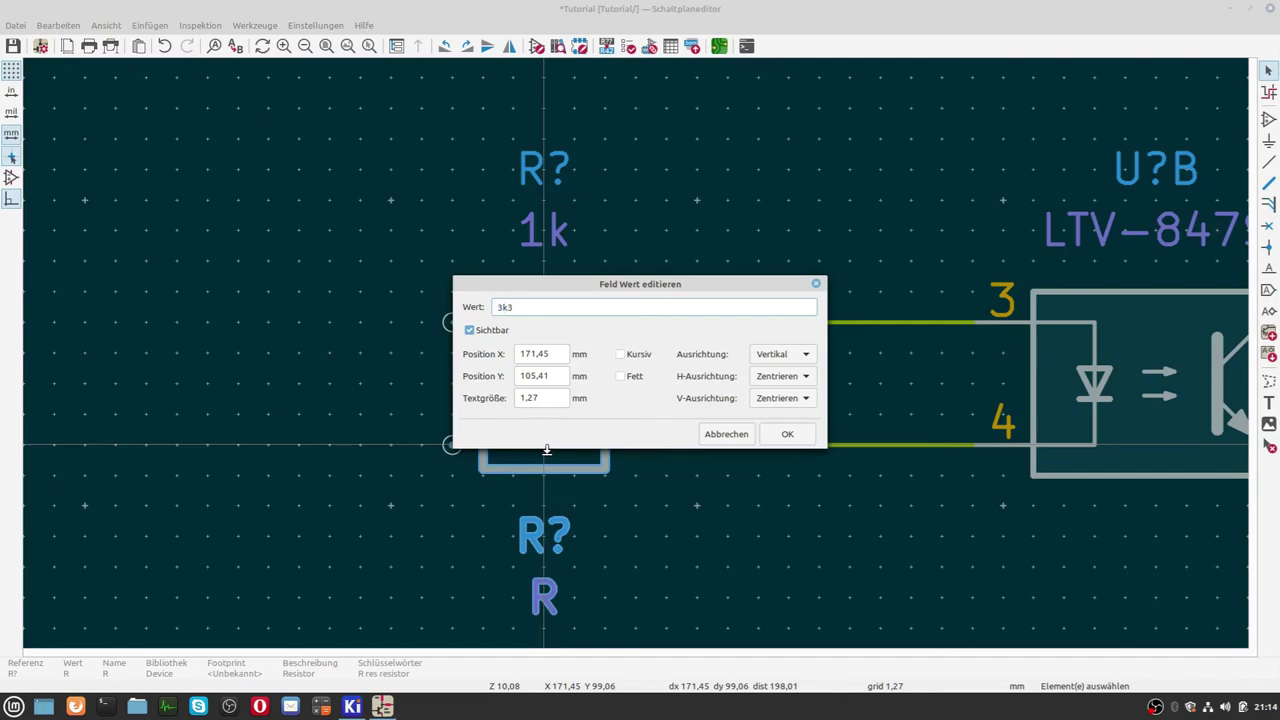
key("Return")
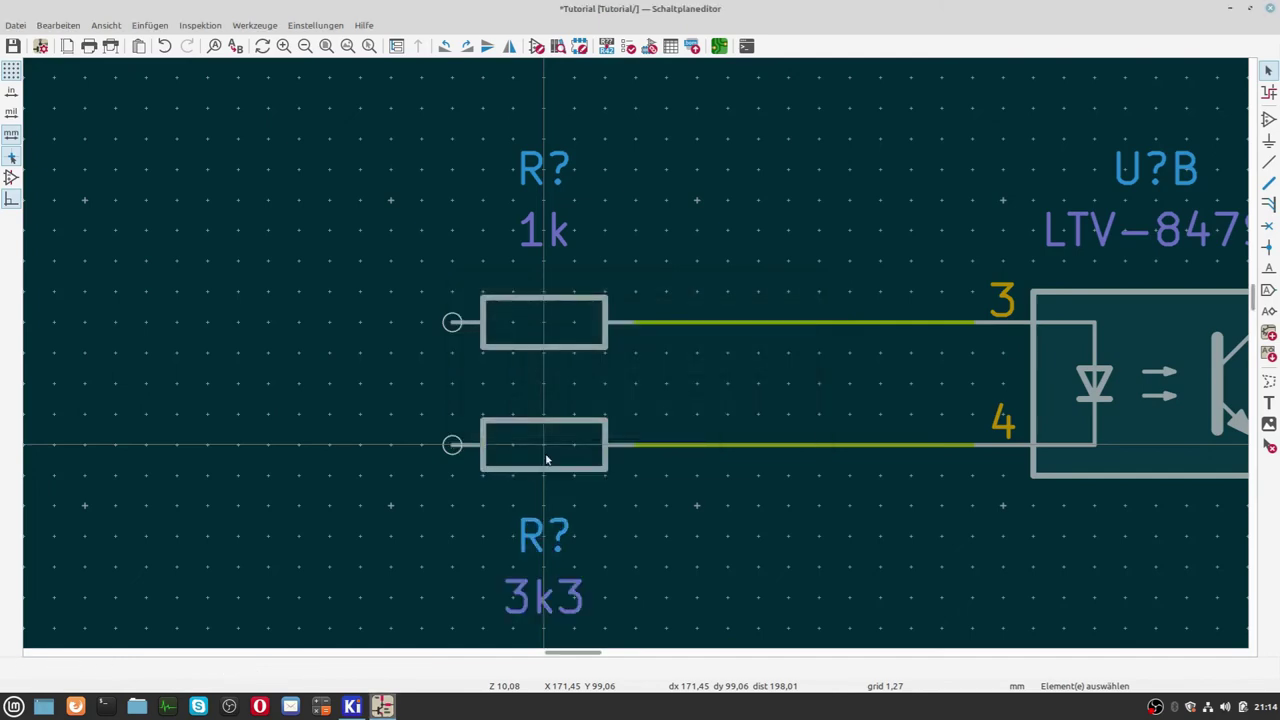
Zoom to a C_Polarized_Small capacitor and enter 10u as its value.
scroll(546, 459, "down", 3)
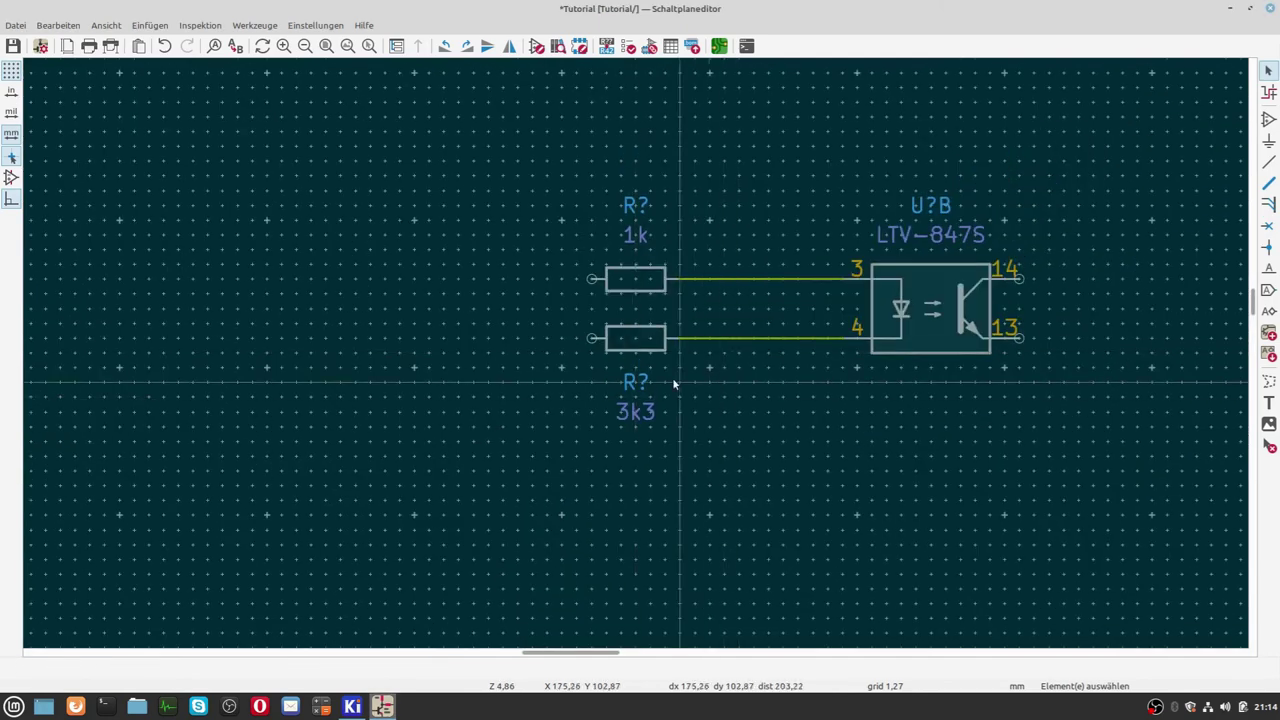
scroll(672, 377, "down", 2)
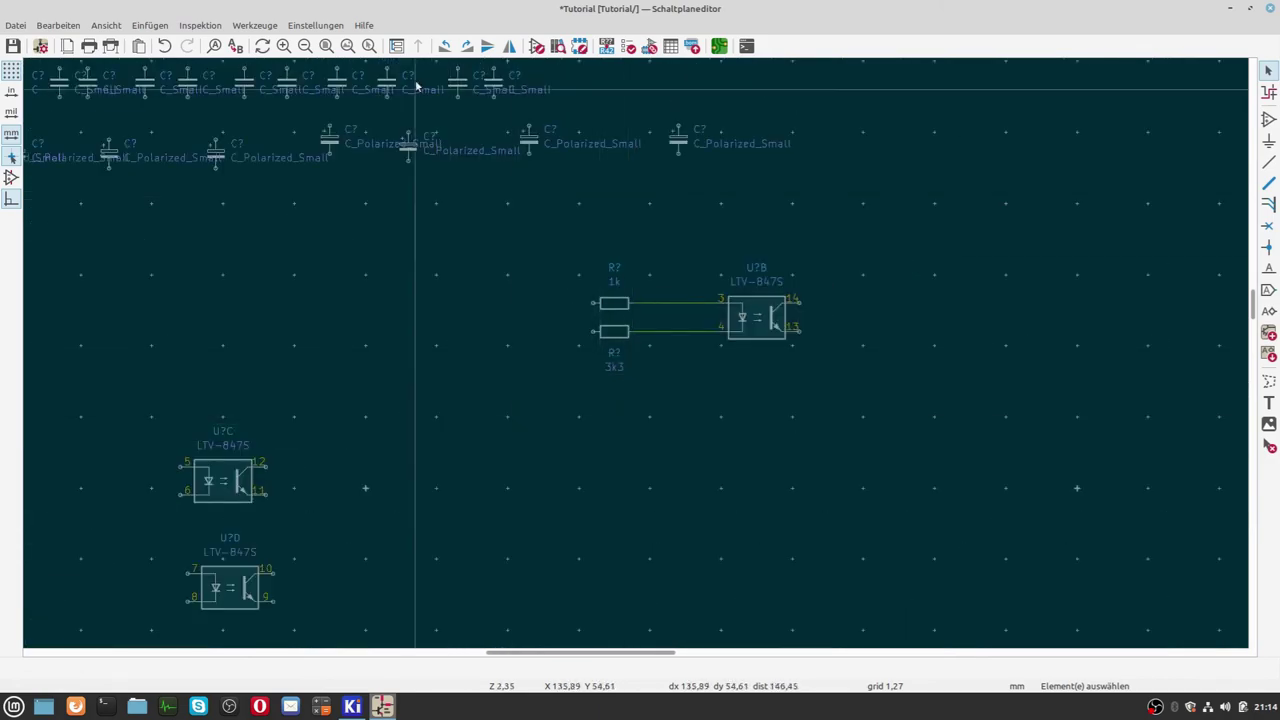
scroll(420, 143, "up", 3)
scroll(634, 358, "up", 1)
scroll(634, 362, "down", 2)
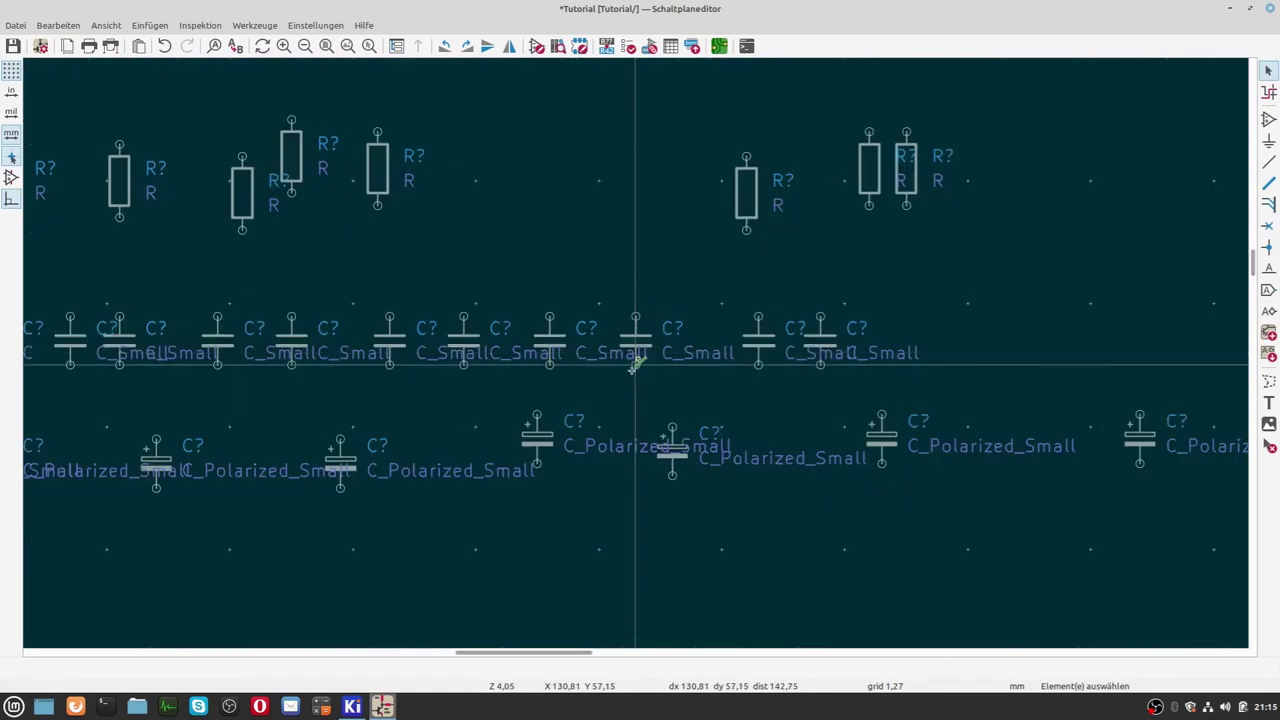
scroll(380, 427, "up", 1)
scroll(337, 465, "down", 1)
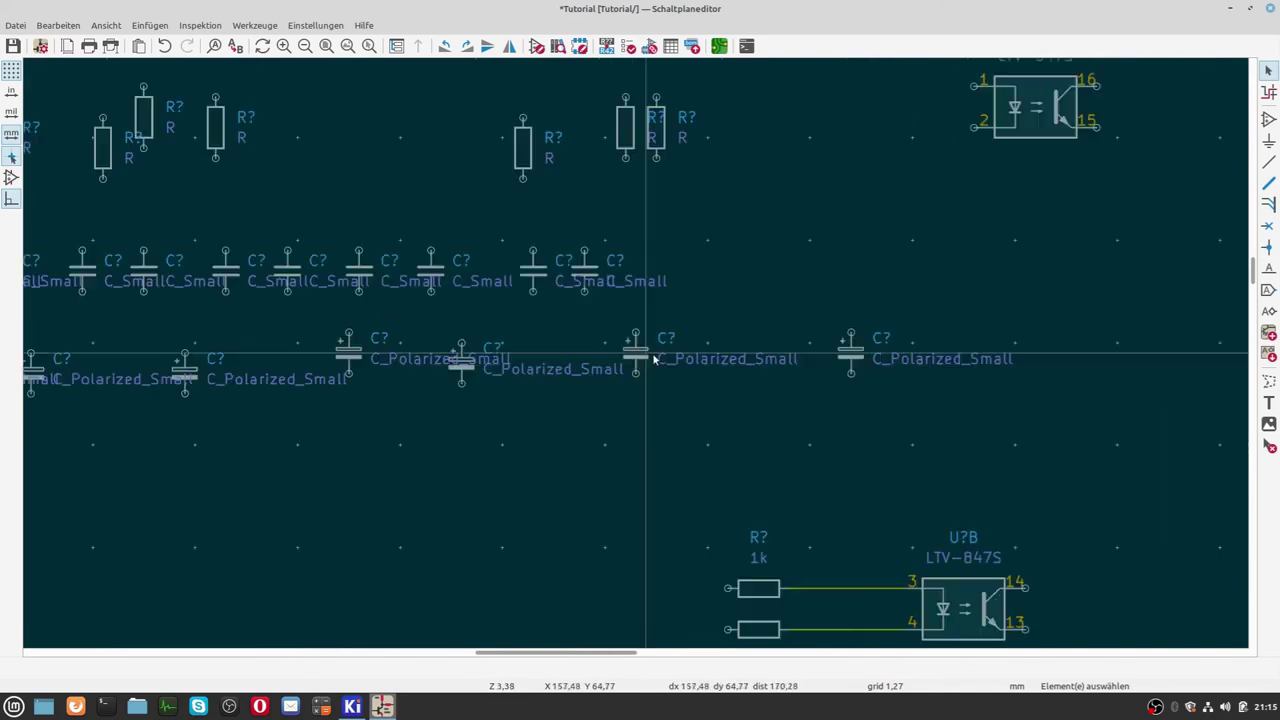
scroll(905, 346, "up", 5)
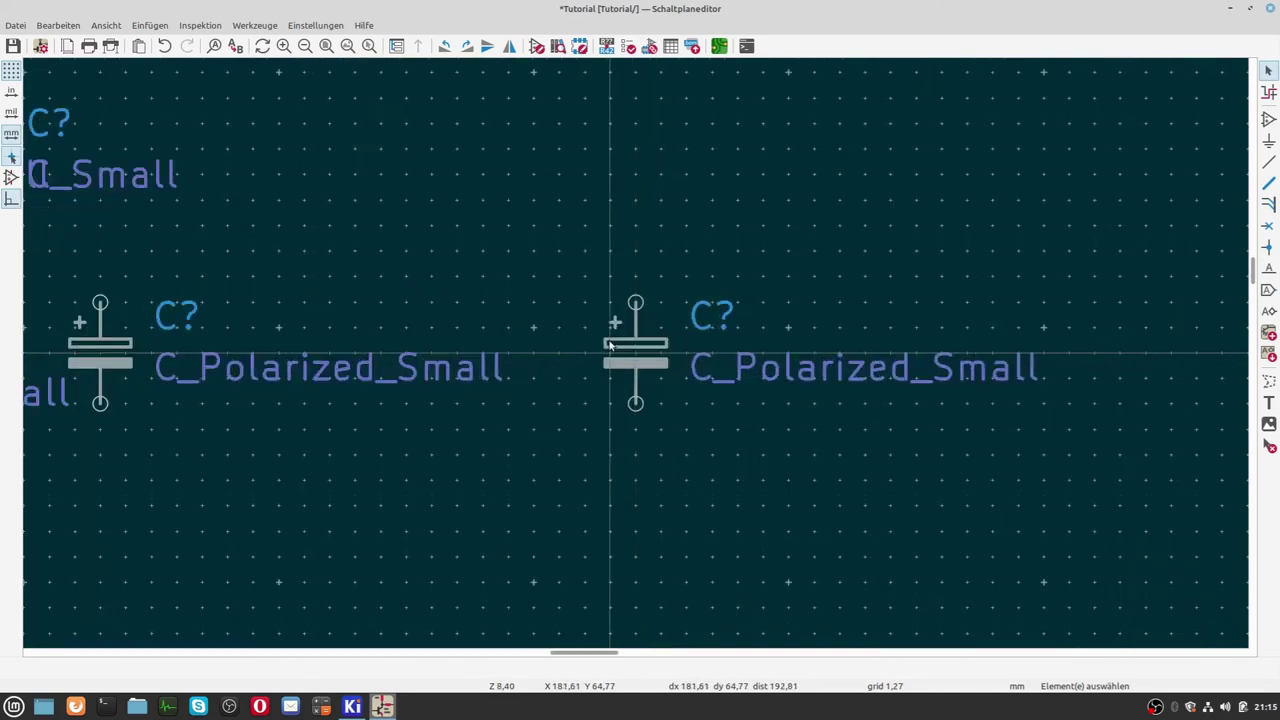
key("v")
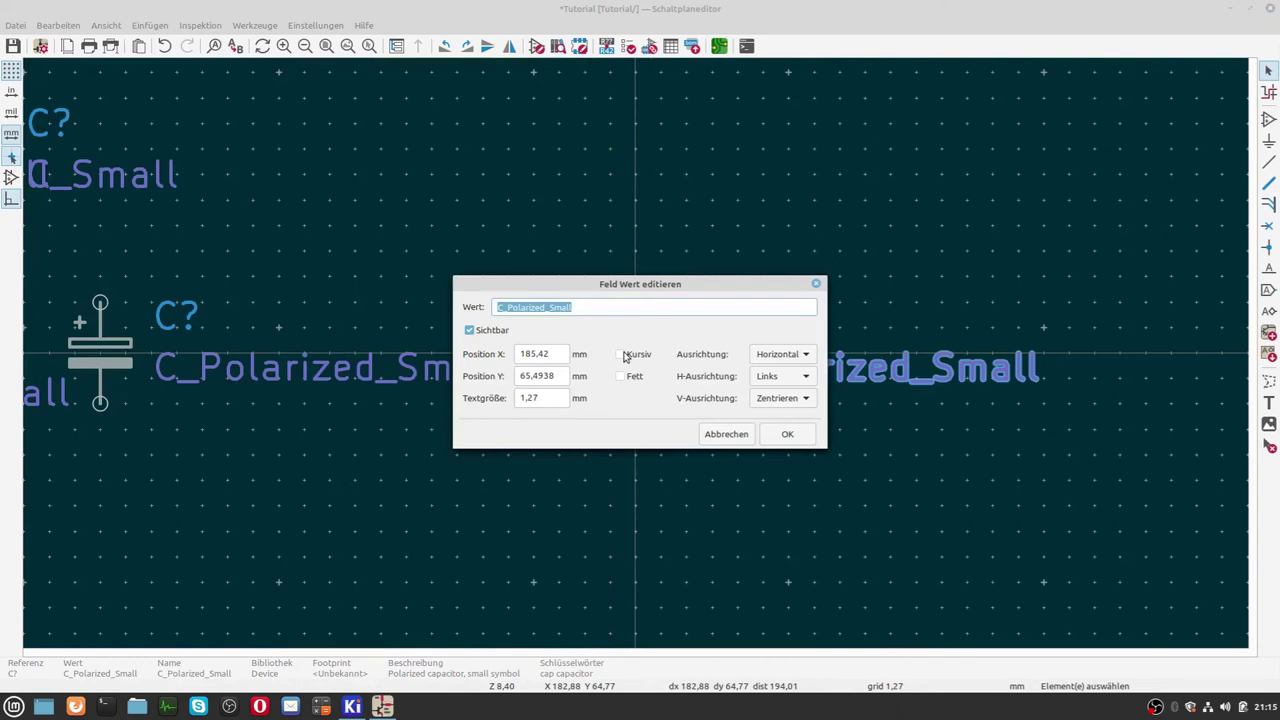
type("10u")
key("Return")
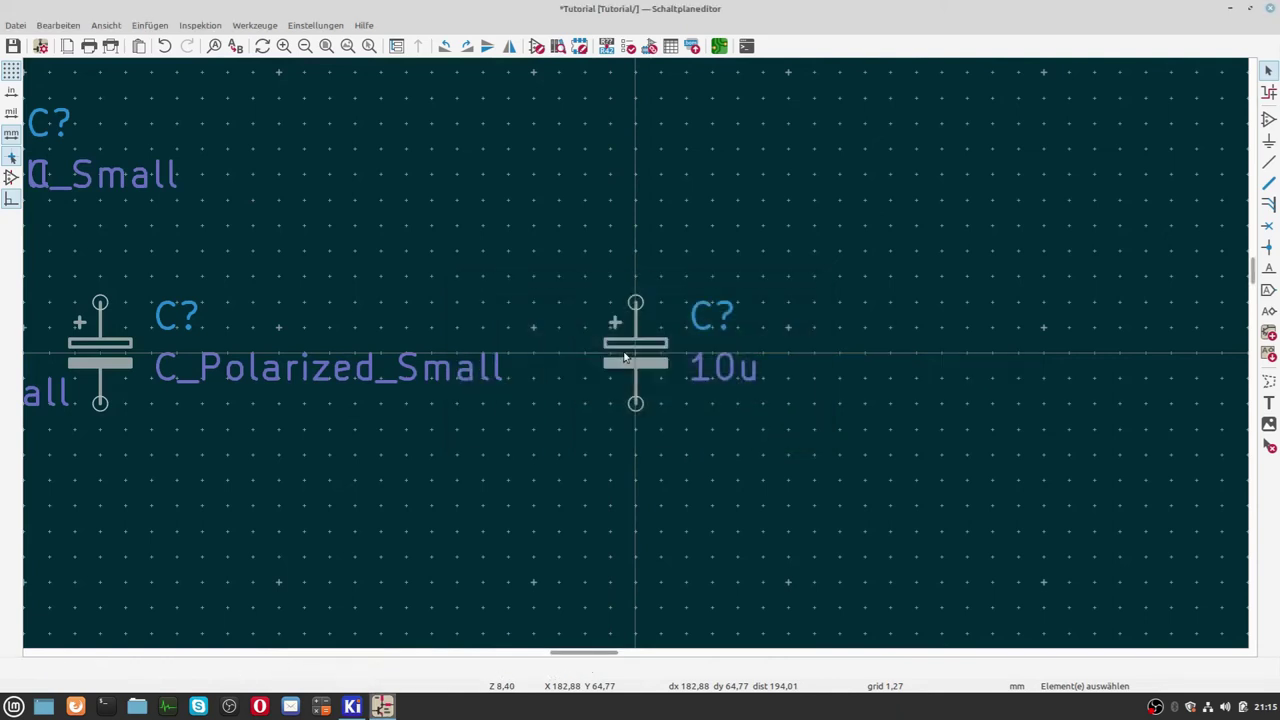
scroll(624, 357, "down", 2)
scroll(624, 357, "down", 1)
scroll(624, 357, "down", 2)
scroll(619, 357, "up", 2)
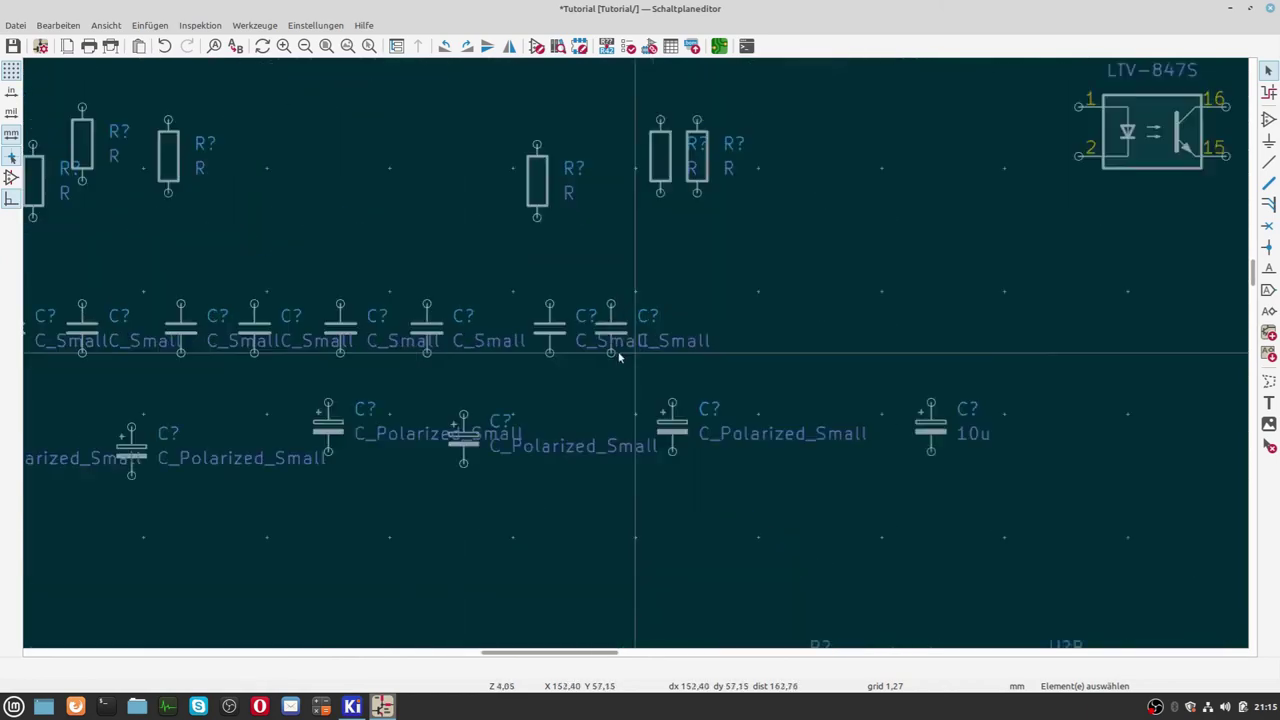
scroll(619, 357, "up", 2)
scroll(534, 348, "down", 1)
scroll(229, 300, "down", 2)
Give the first non-polarized C capacitor the value 100n.
scroll(637, 367, "up", 2)
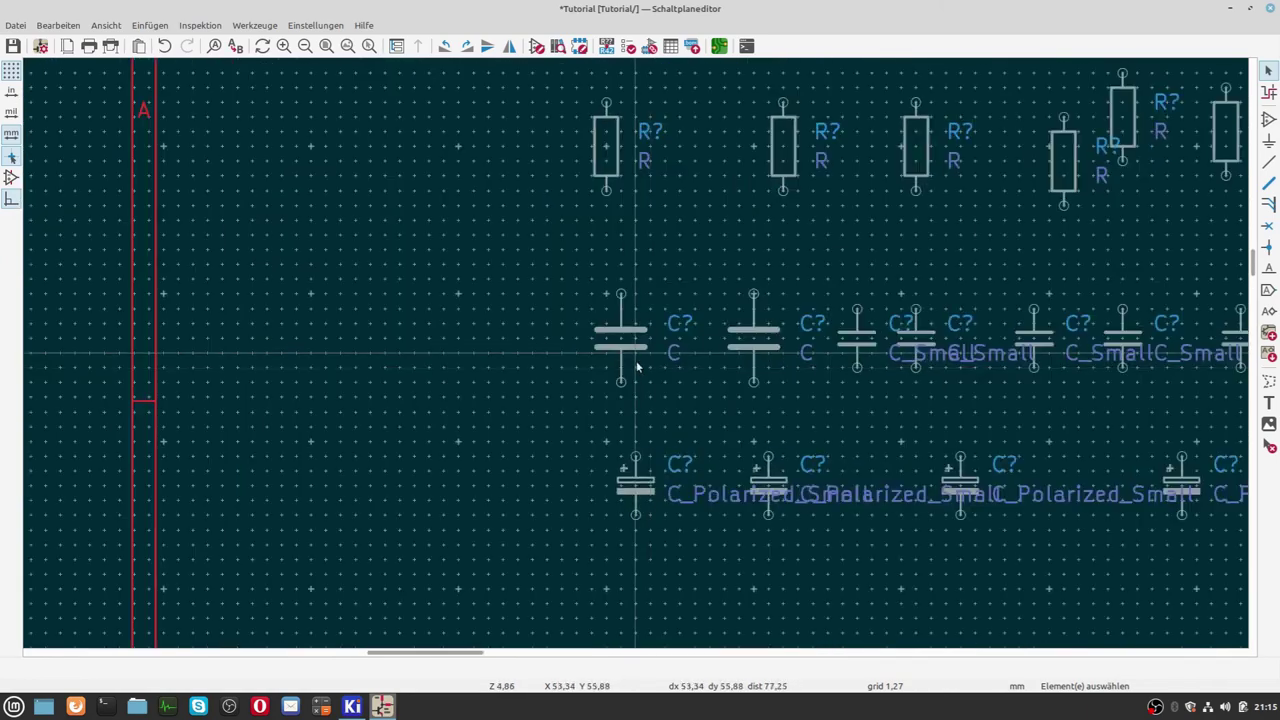
scroll(637, 367, "up", 1)
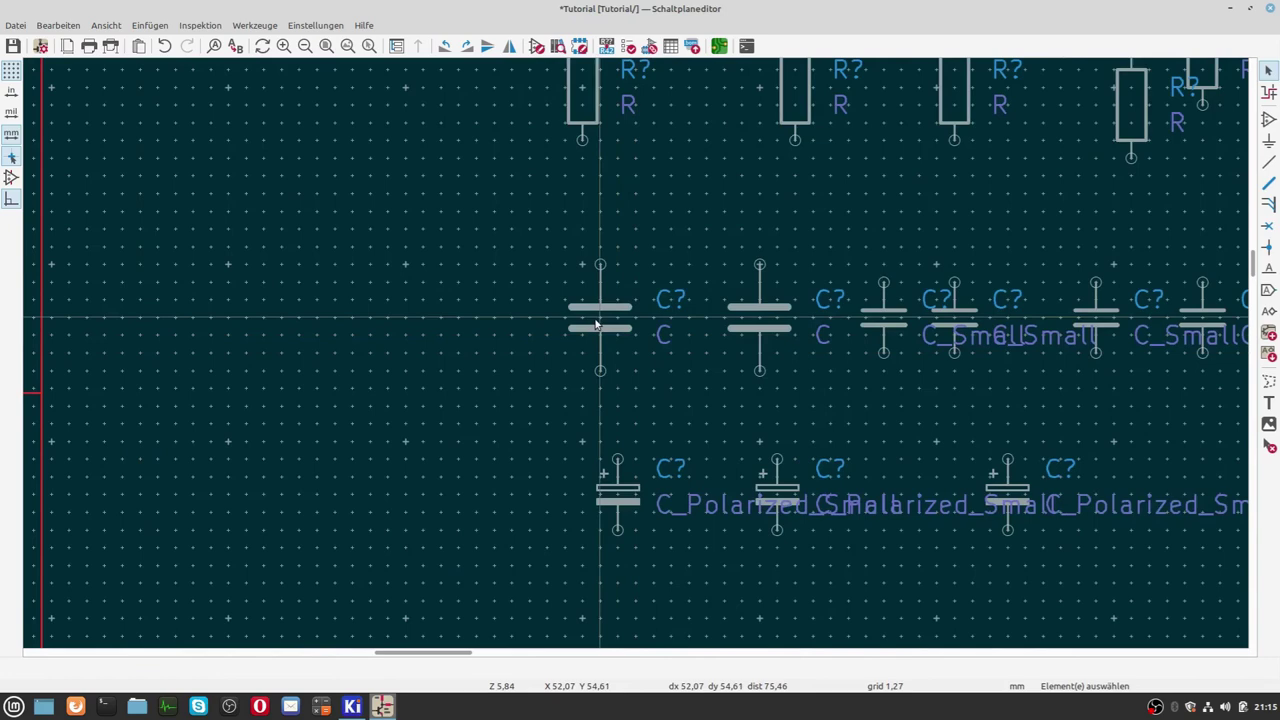
key("v")
type("1")
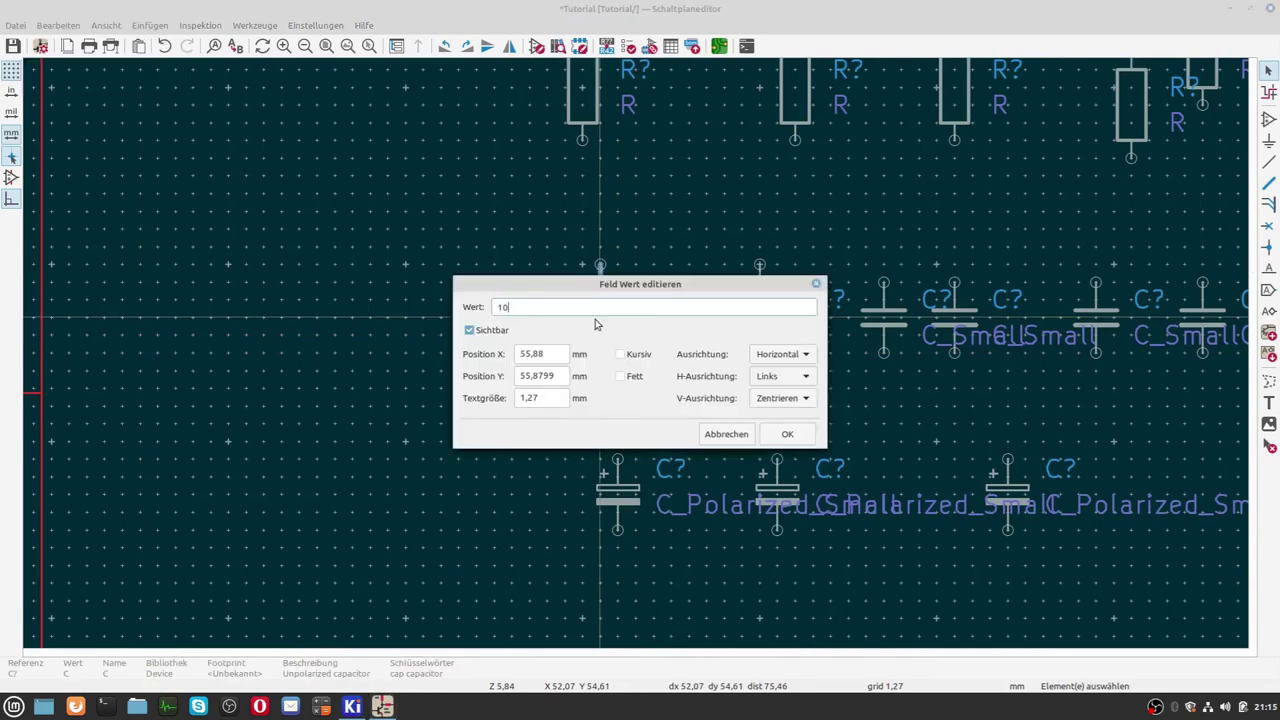
type("0n")
key("Return")
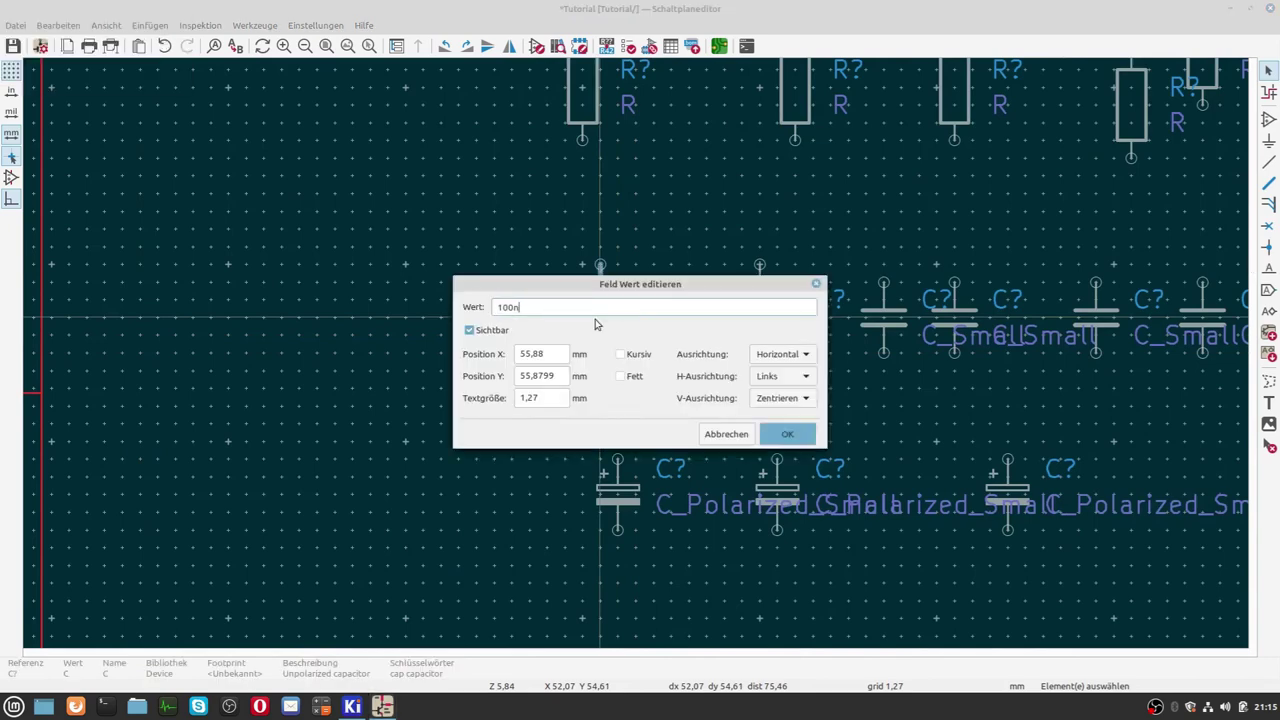
Re-edit that capacitor's value so it reads 100n1.
scroll(598, 328, "down", 1)
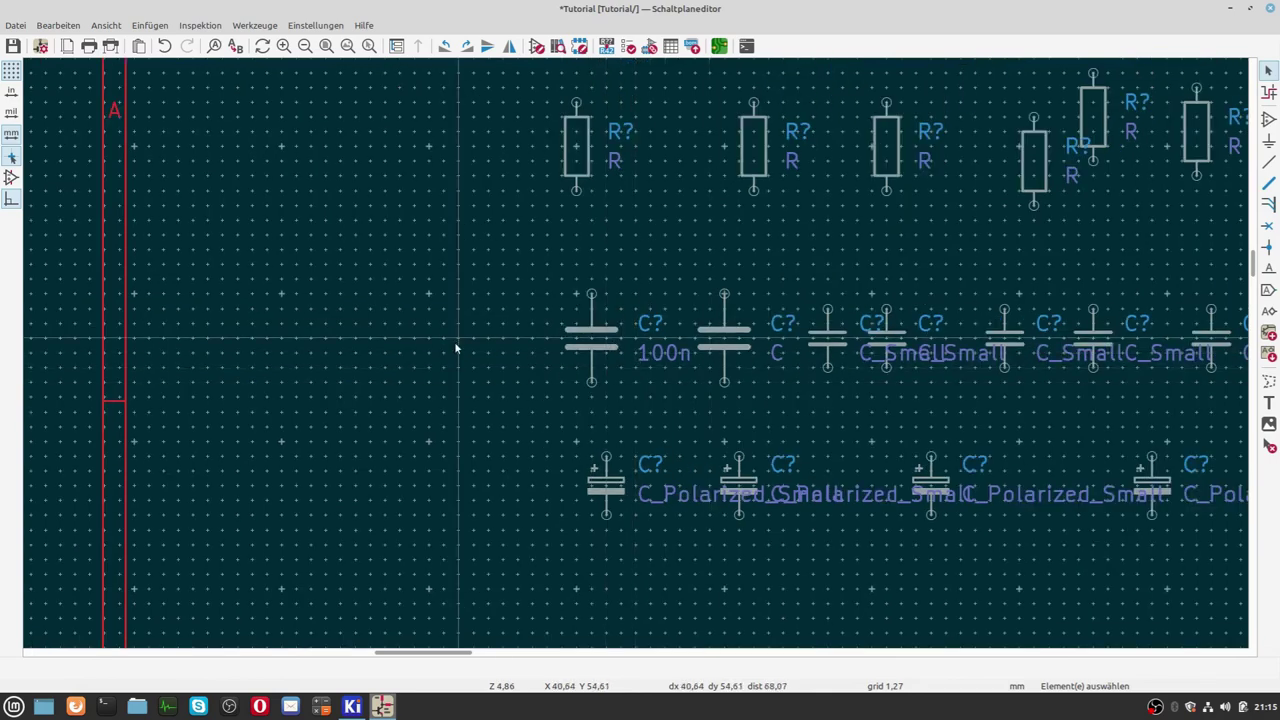
scroll(448, 359, "down", 2)
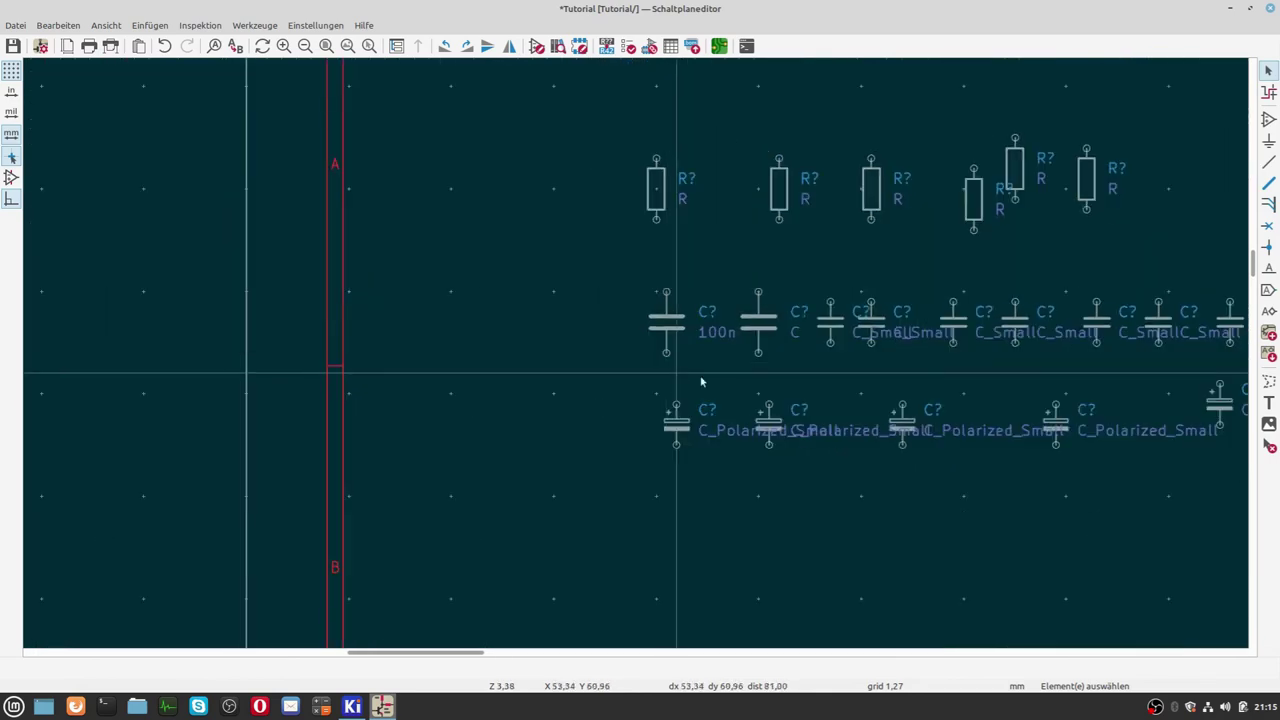
scroll(634, 351, "up", 2)
scroll(634, 351, "up", 1)
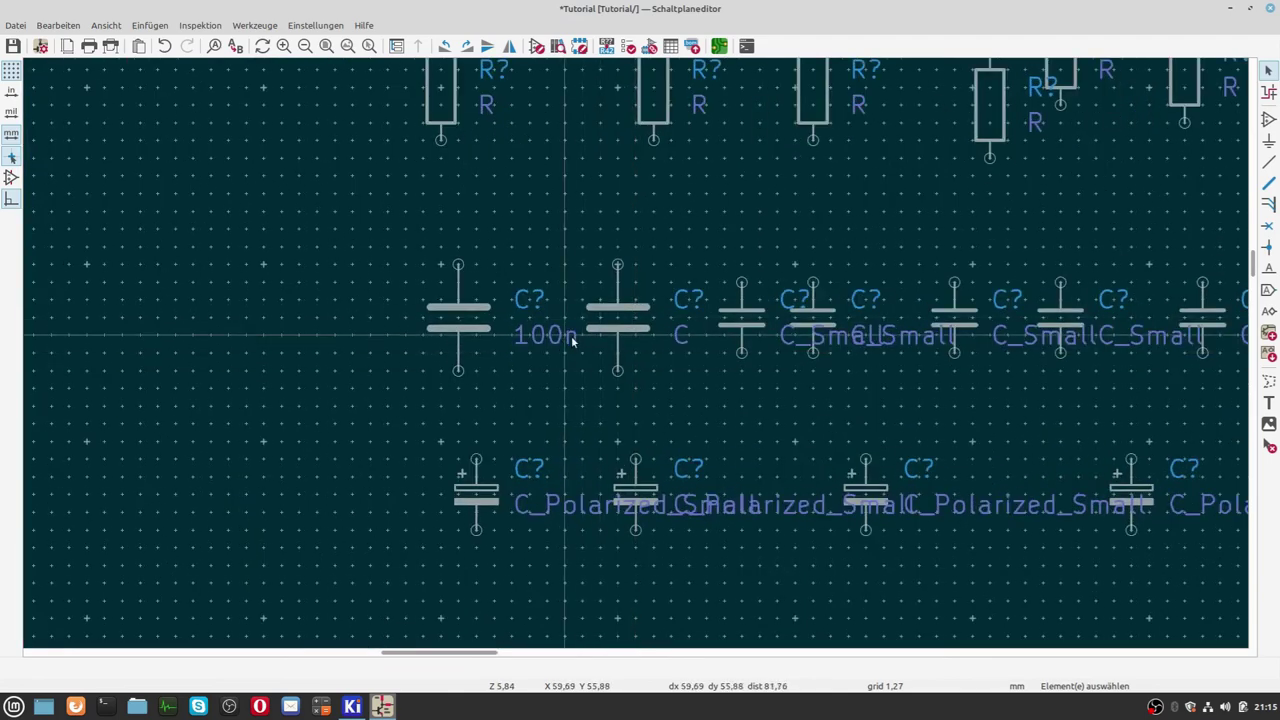
scroll(572, 341, "down", 5)
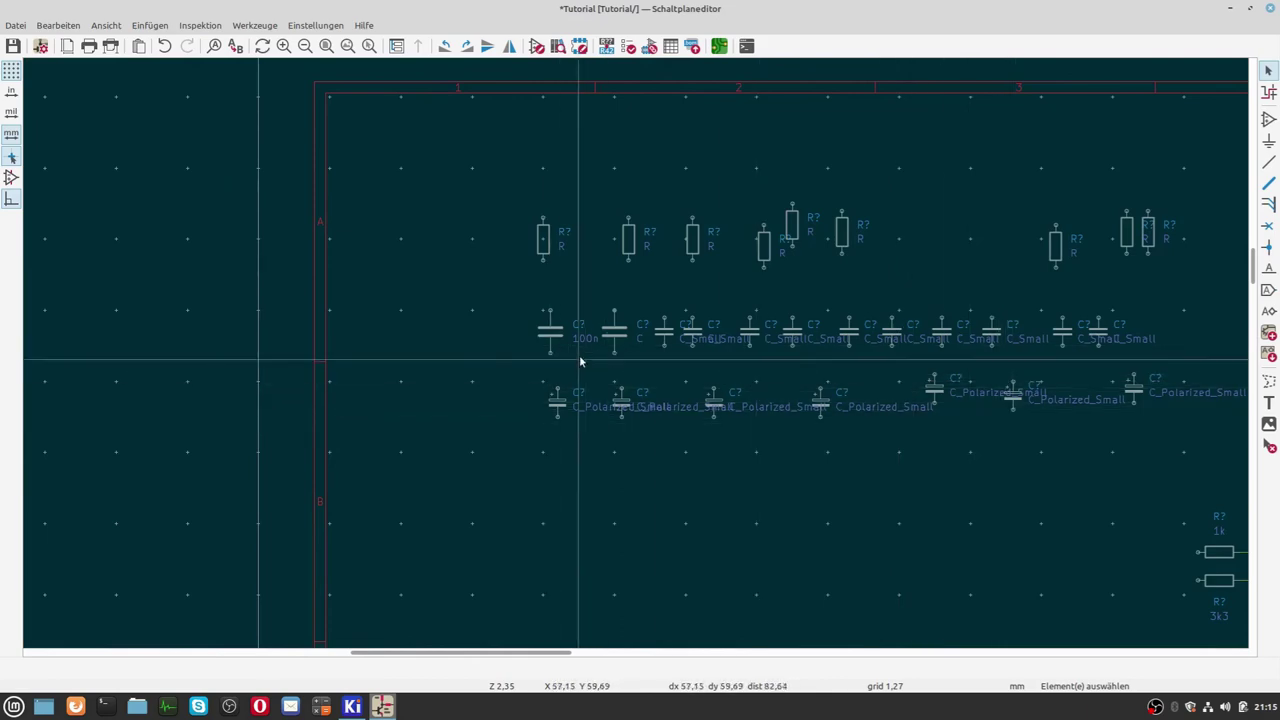
scroll(629, 355, "up", 3)
scroll(561, 349, "up", 2)
scroll(634, 351, "up", 1)
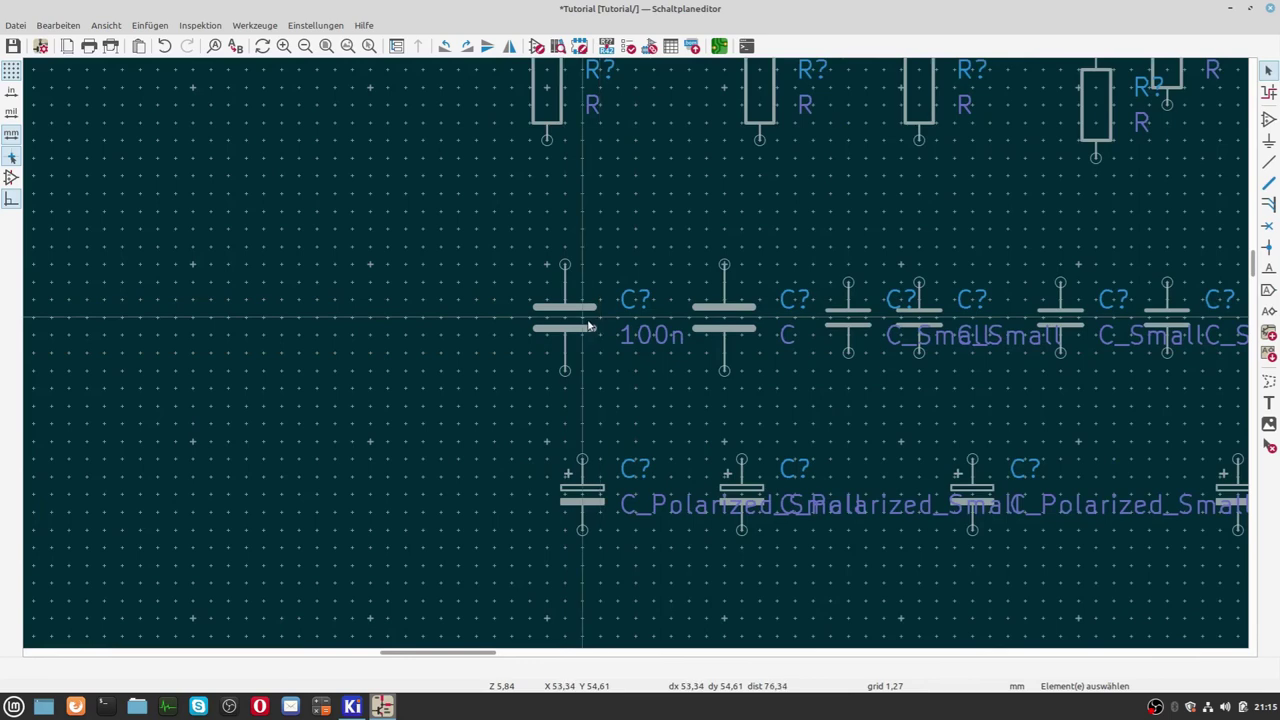
key("v")
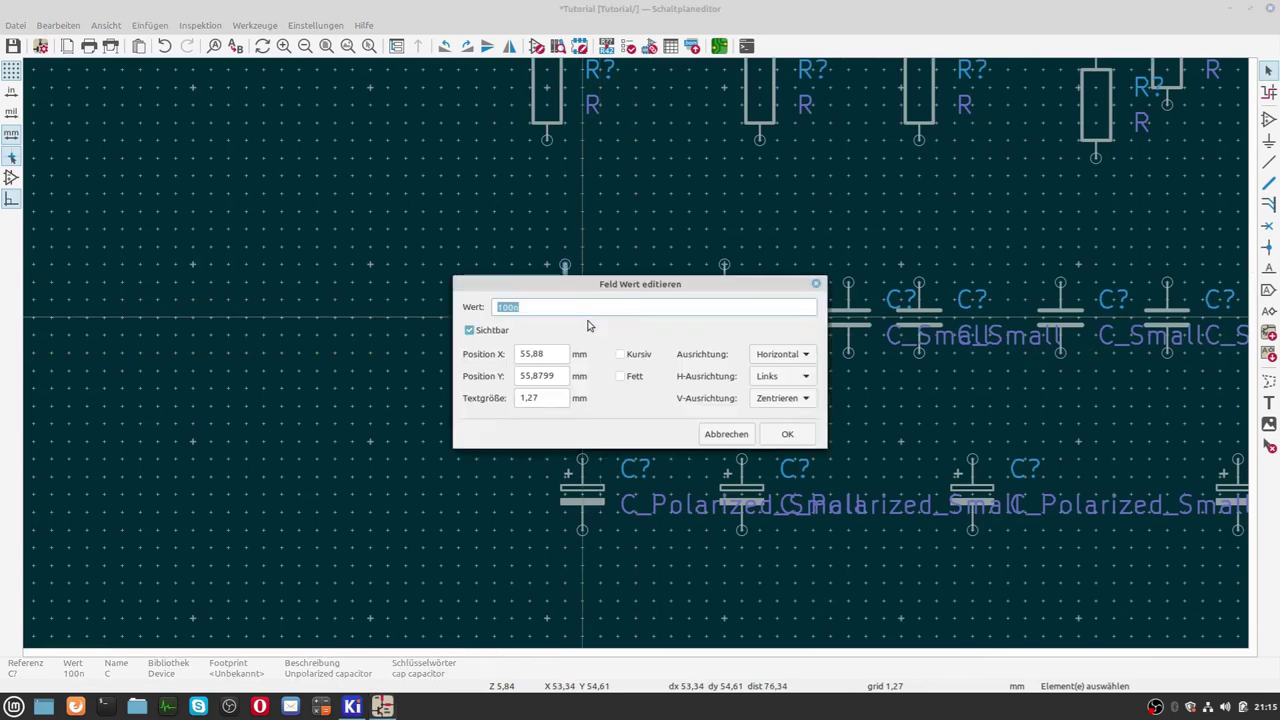
type("100")
key("Return")
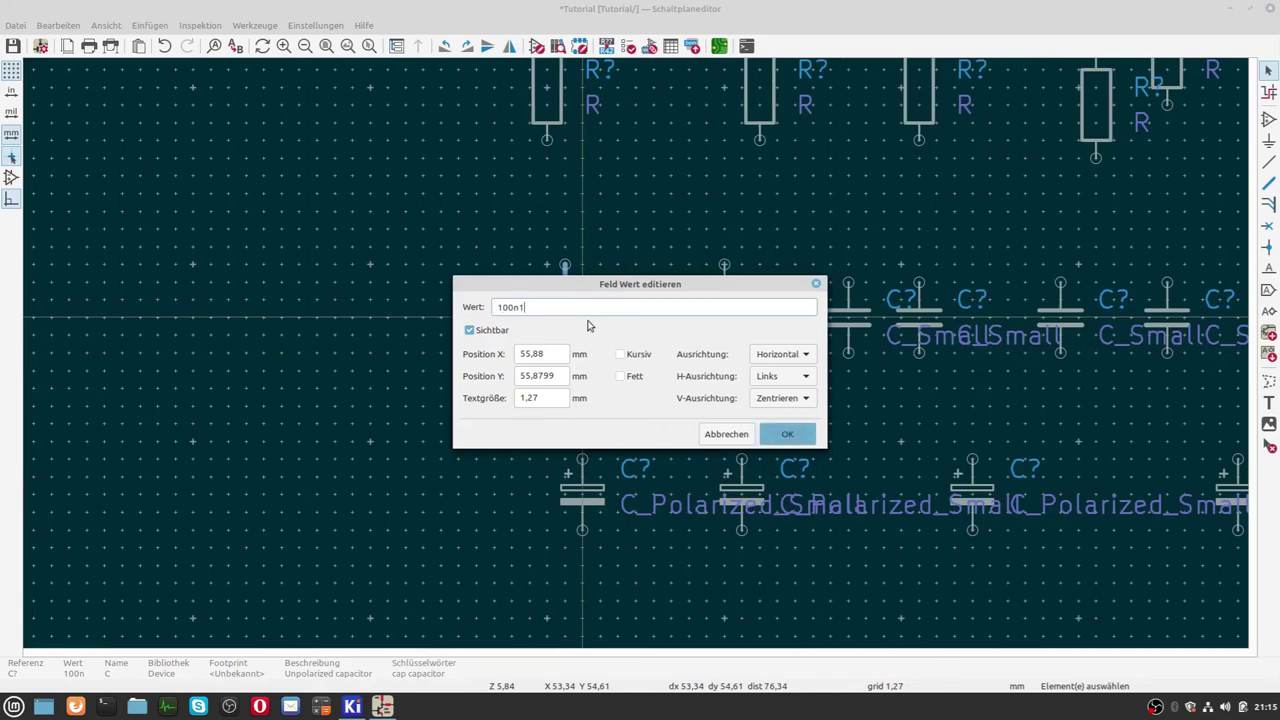
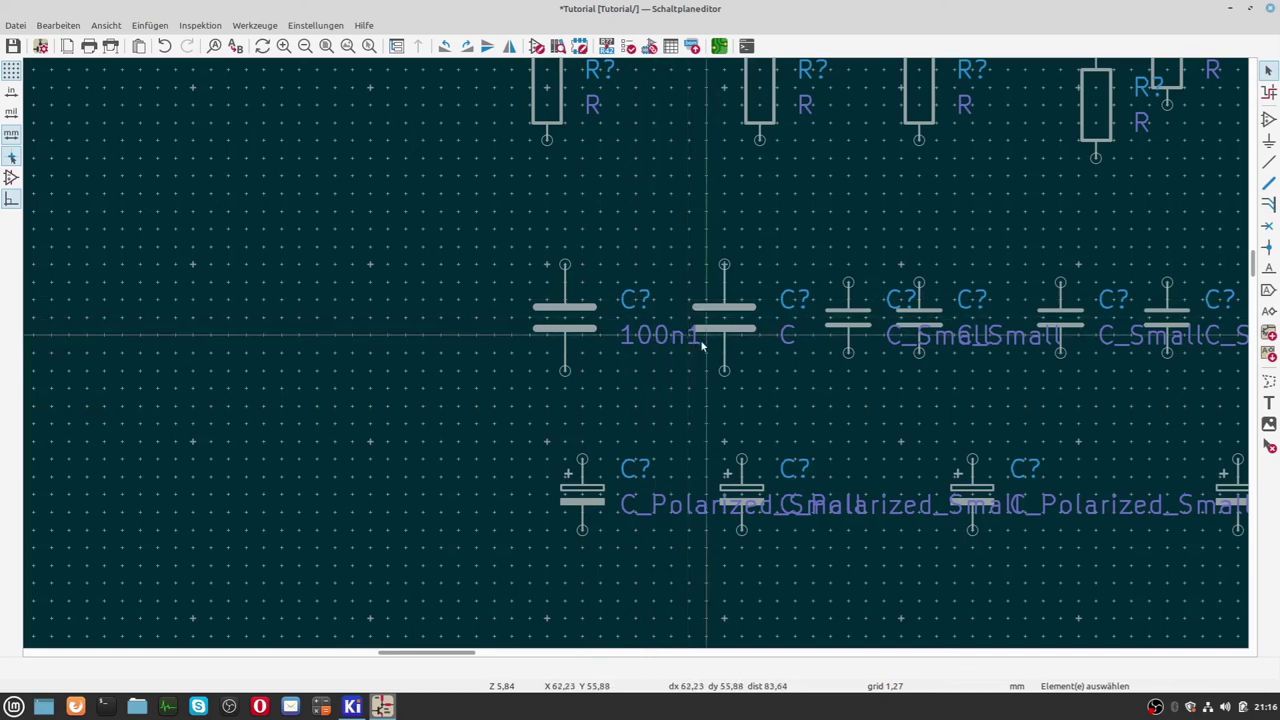
Zoom to the top resistor row and rotate one vertical R resistor horizontal.
scroll(672, 350, "down", 4)
scroll(663, 362, "down", 1)
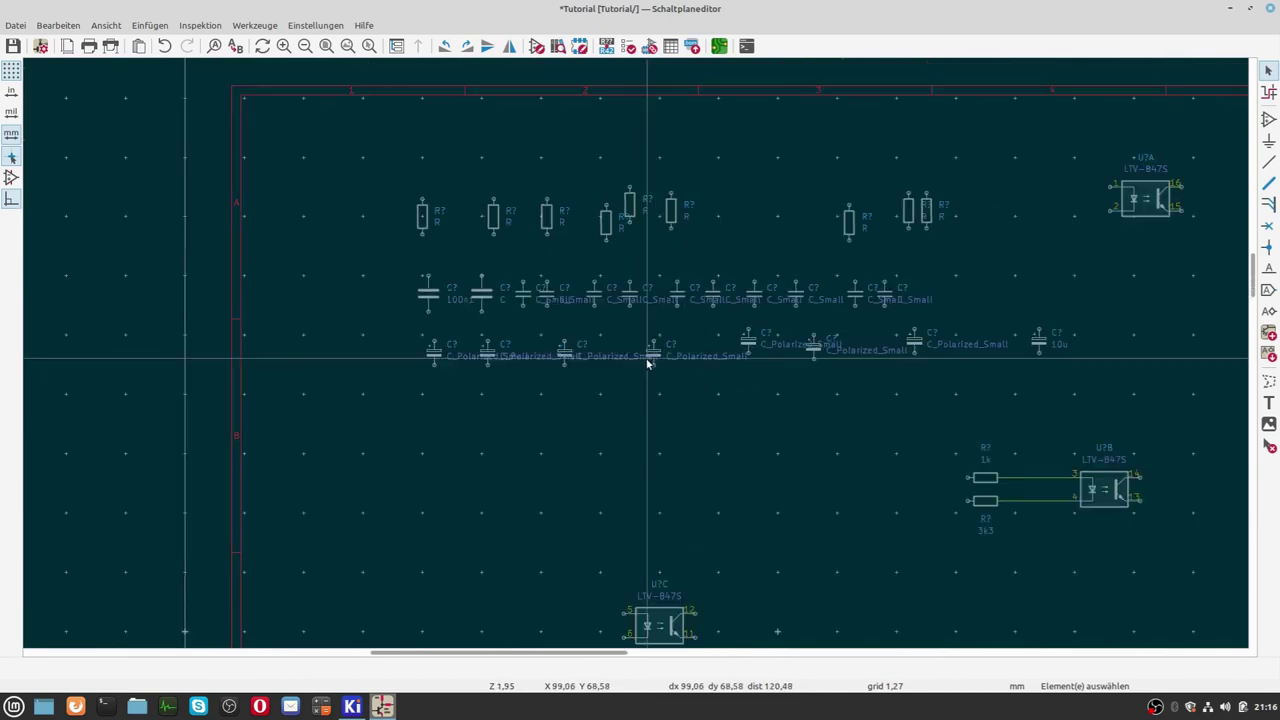
scroll(1020, 623, "up", 3)
scroll(634, 349, "up", 3)
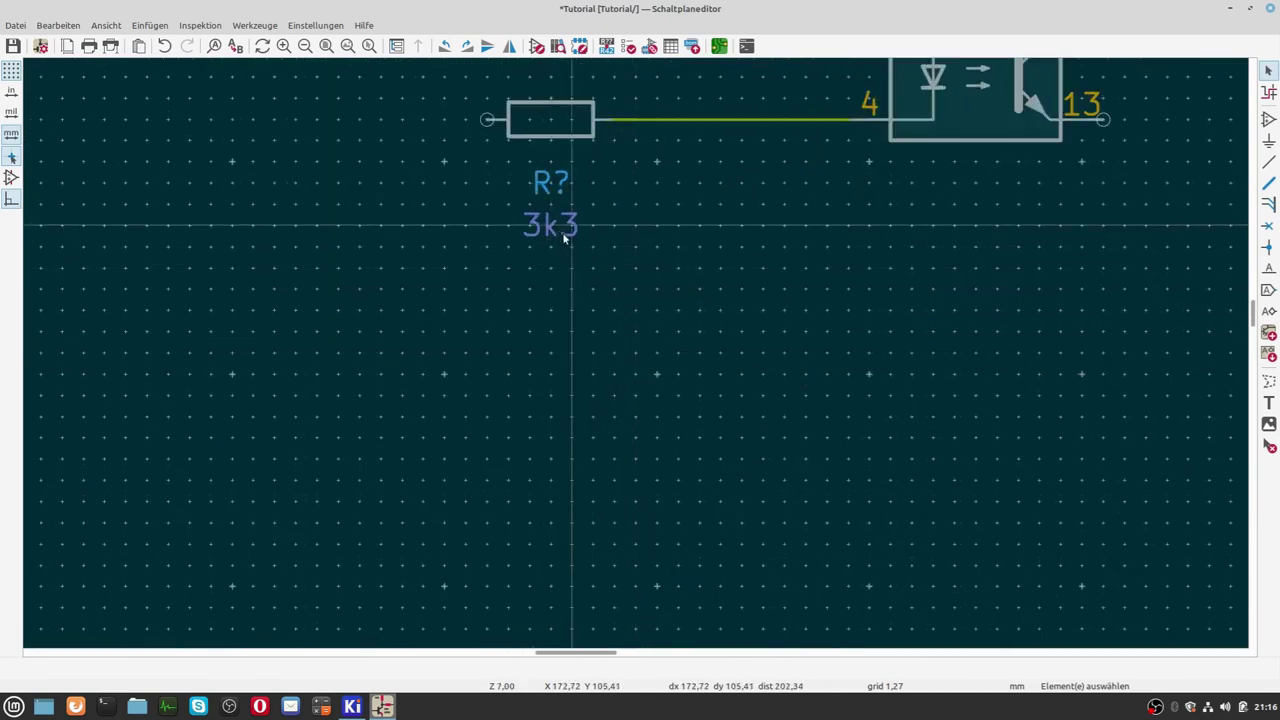
scroll(600, 320, "down", 1)
scroll(620, 340, "down", 3)
scroll(635, 357, "down", 4)
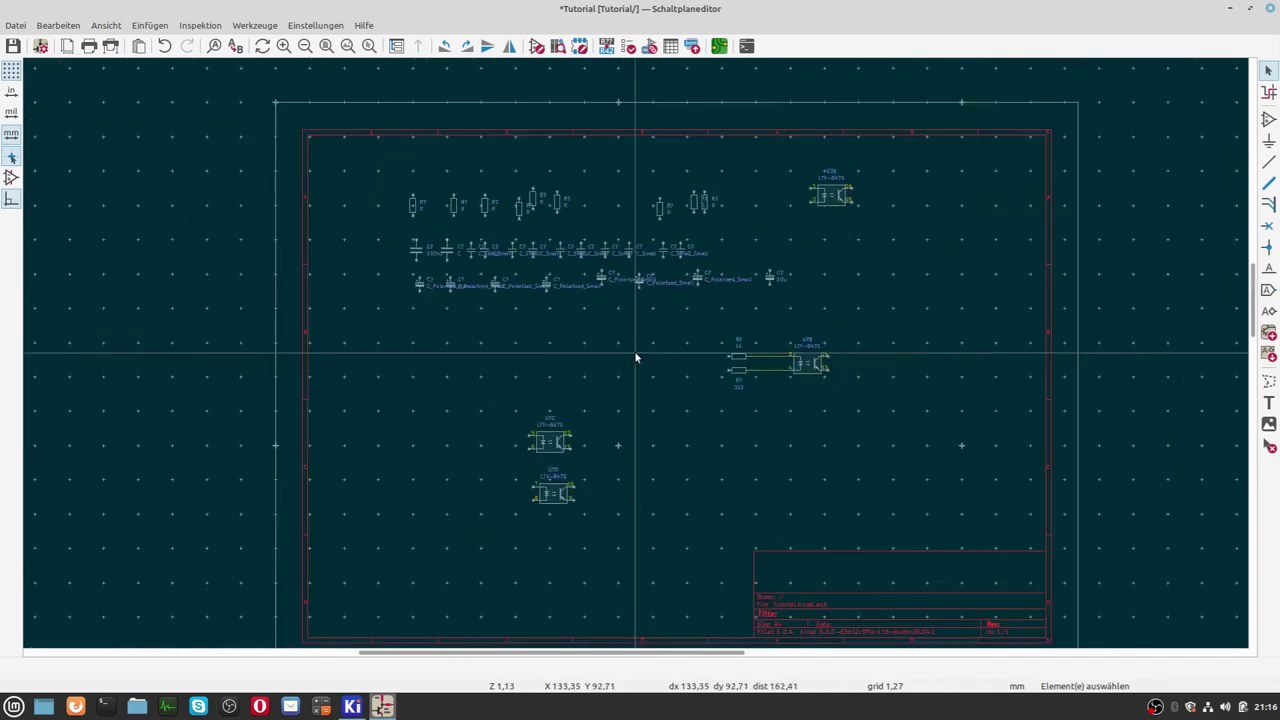
scroll(633, 354, "down", 1)
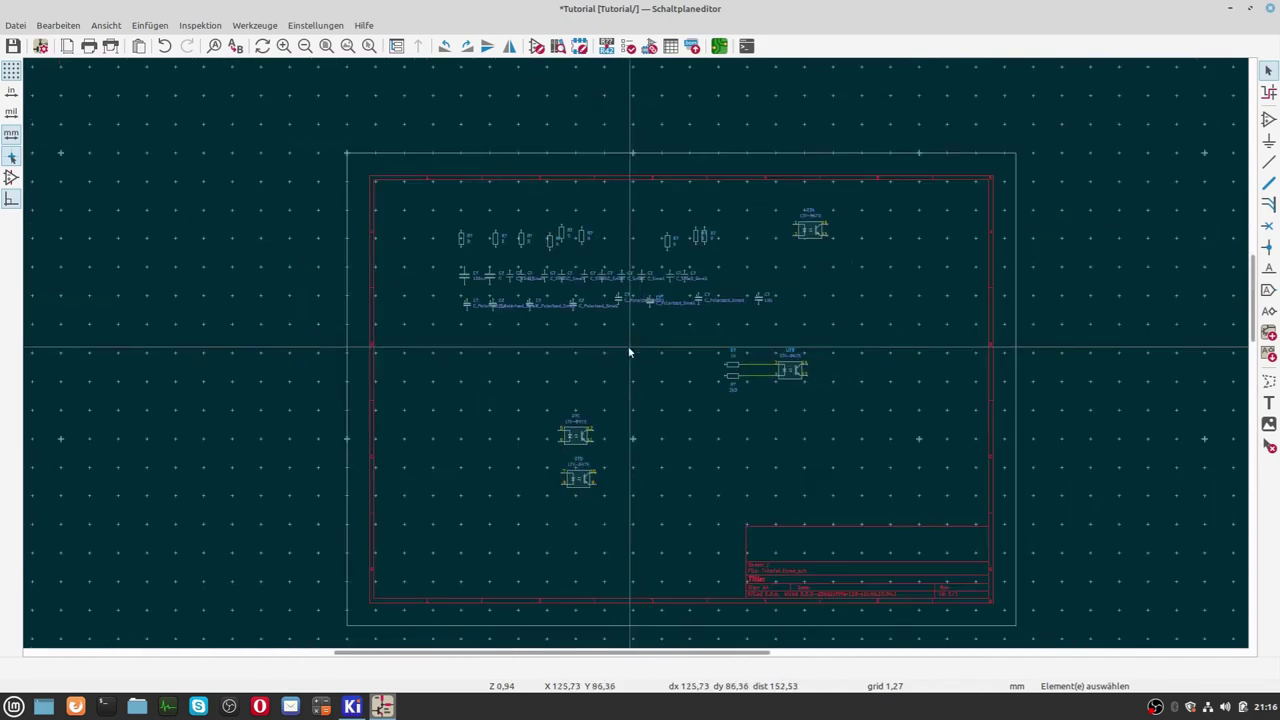
scroll(668, 360, "up", 3)
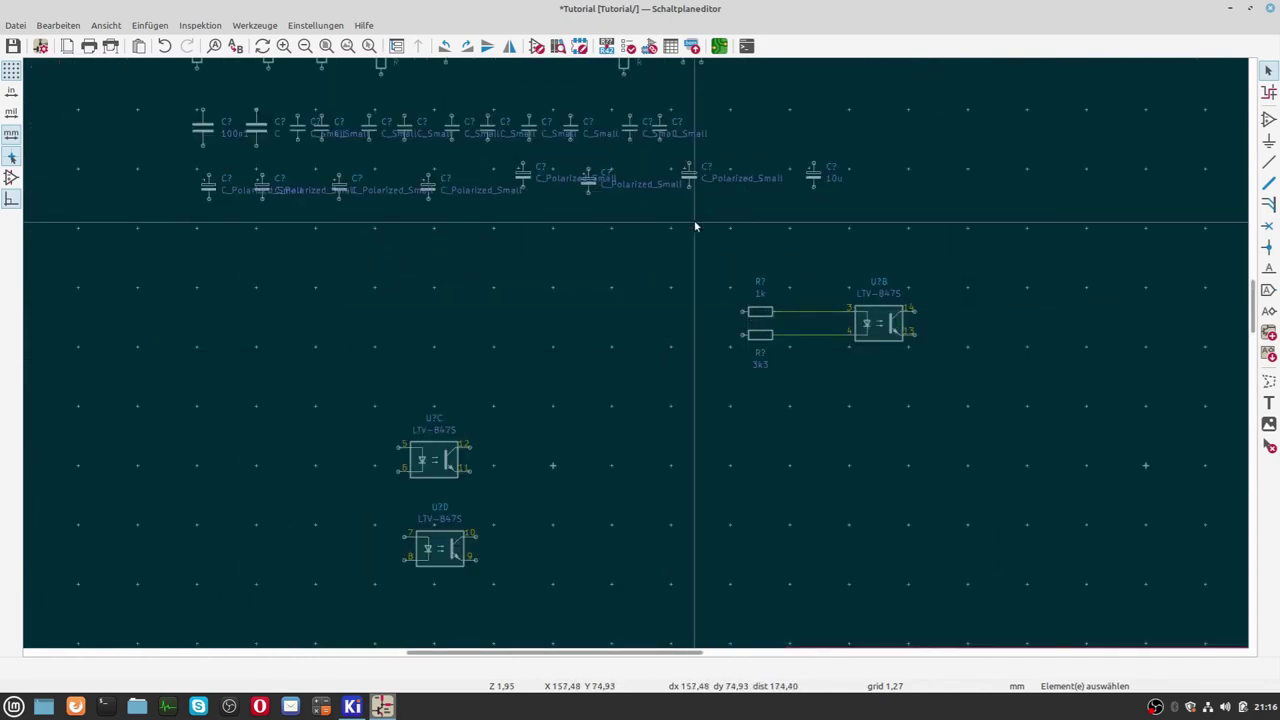
scroll(695, 226, "down", 1)
scroll(560, 206, "up", 3)
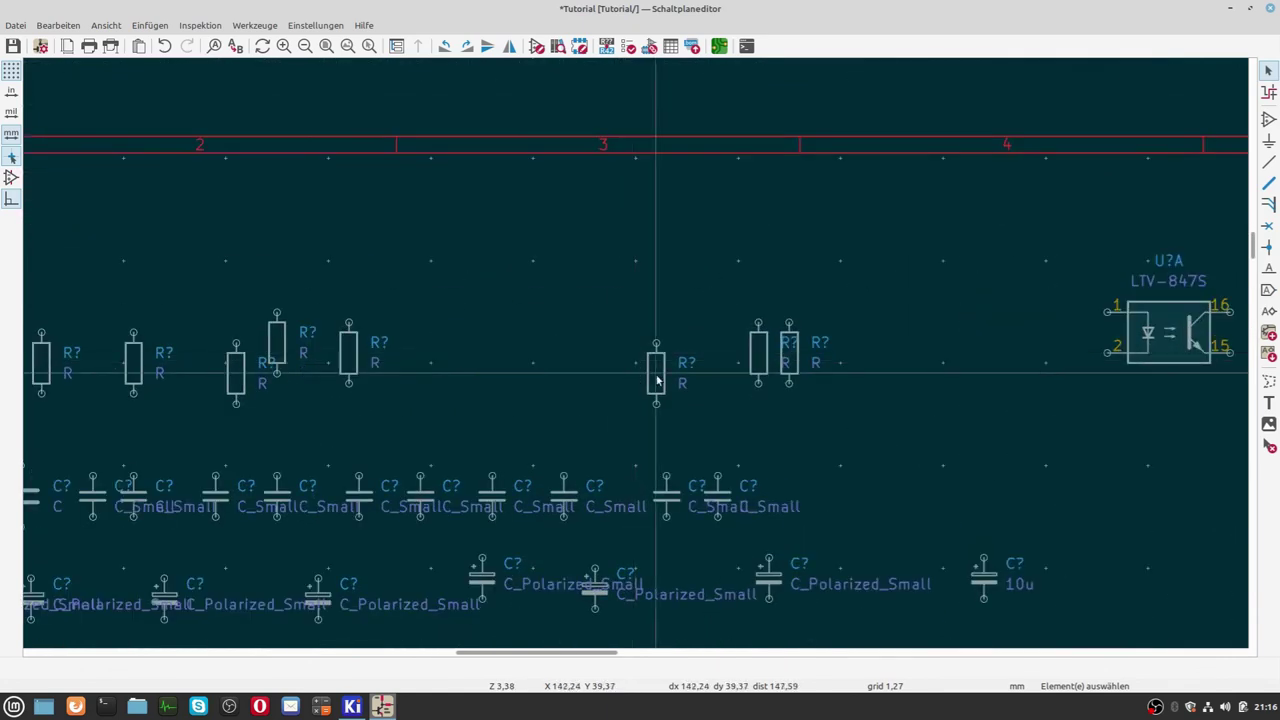
key("r")
key("r")
key("r")
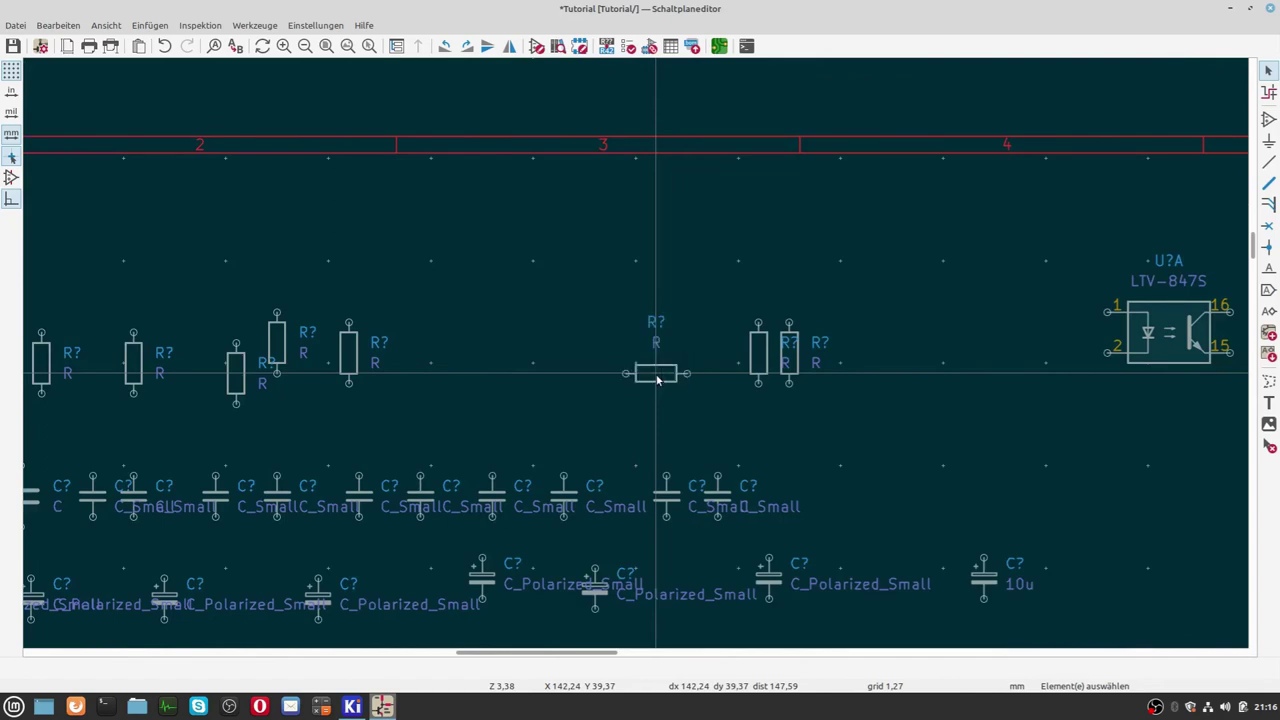
Zoom onto optocoupler unit U?C, mirror it left to right, and save the schematic.
scroll(656, 378, "down", 4)
scroll(600, 514, "up", 1)
scroll(636, 356, "up", 1)
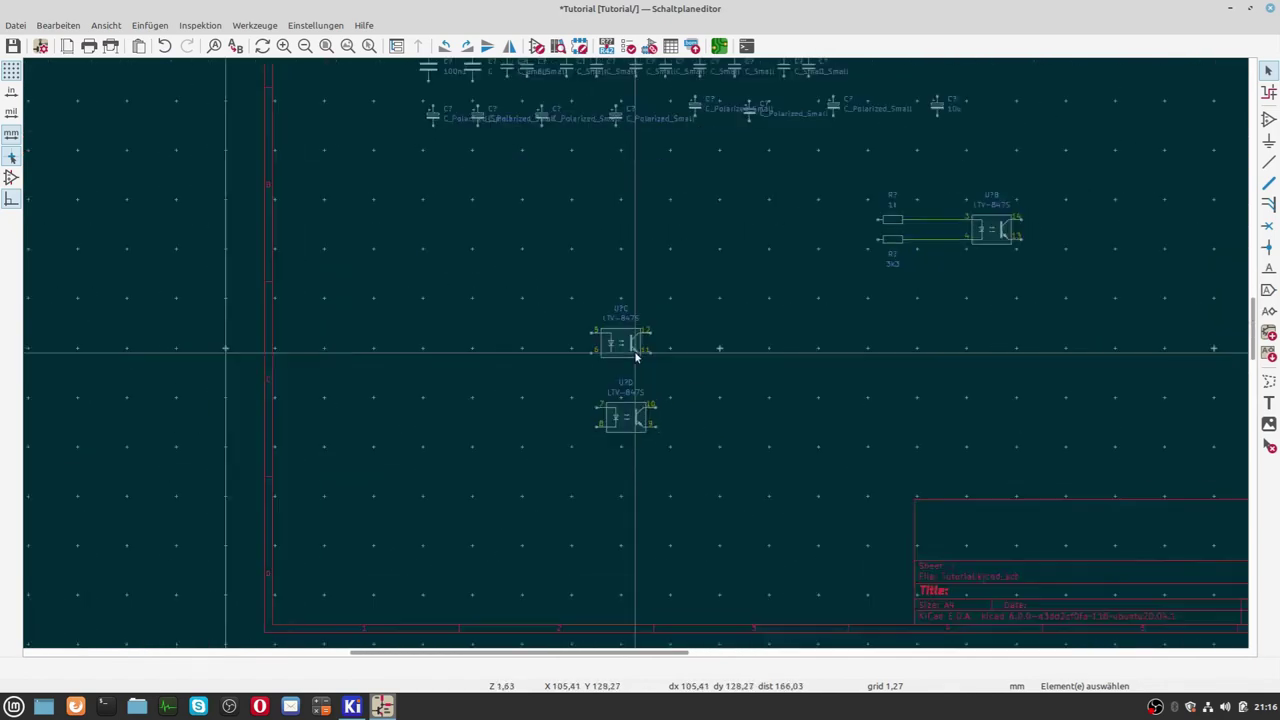
scroll(636, 356, "up", 2)
scroll(634, 351, "up", 2)
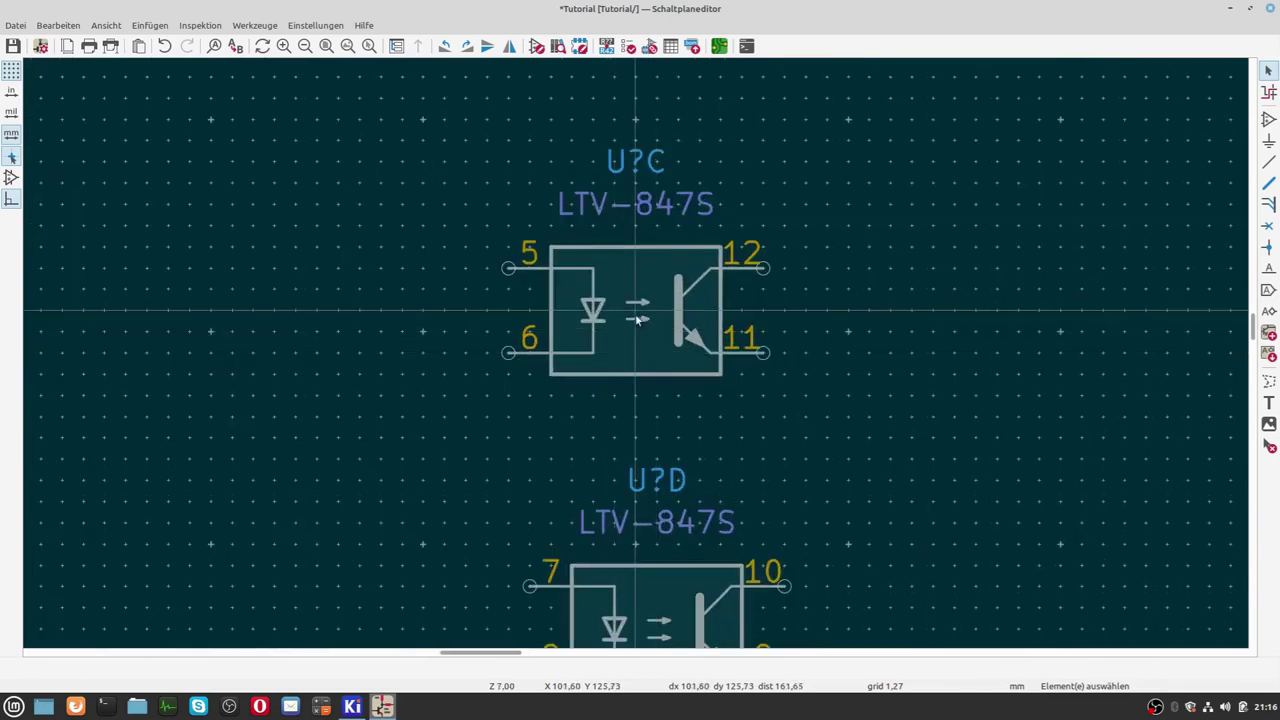
scroll(637, 318, "up", 1)
scroll(636, 340, "down", 1)
scroll(636, 357, "up", 1)
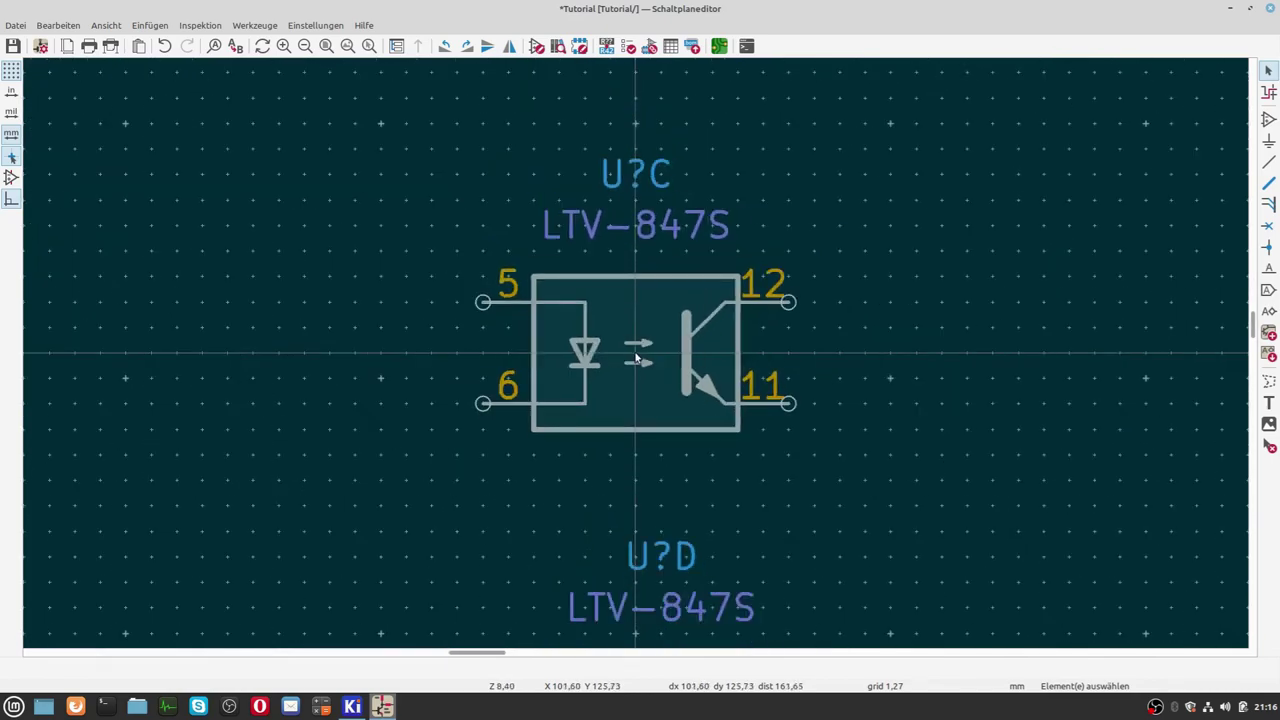
scroll(636, 357, "down", 2)
scroll(636, 357, "up", 1)
scroll(634, 353, "up", 1)
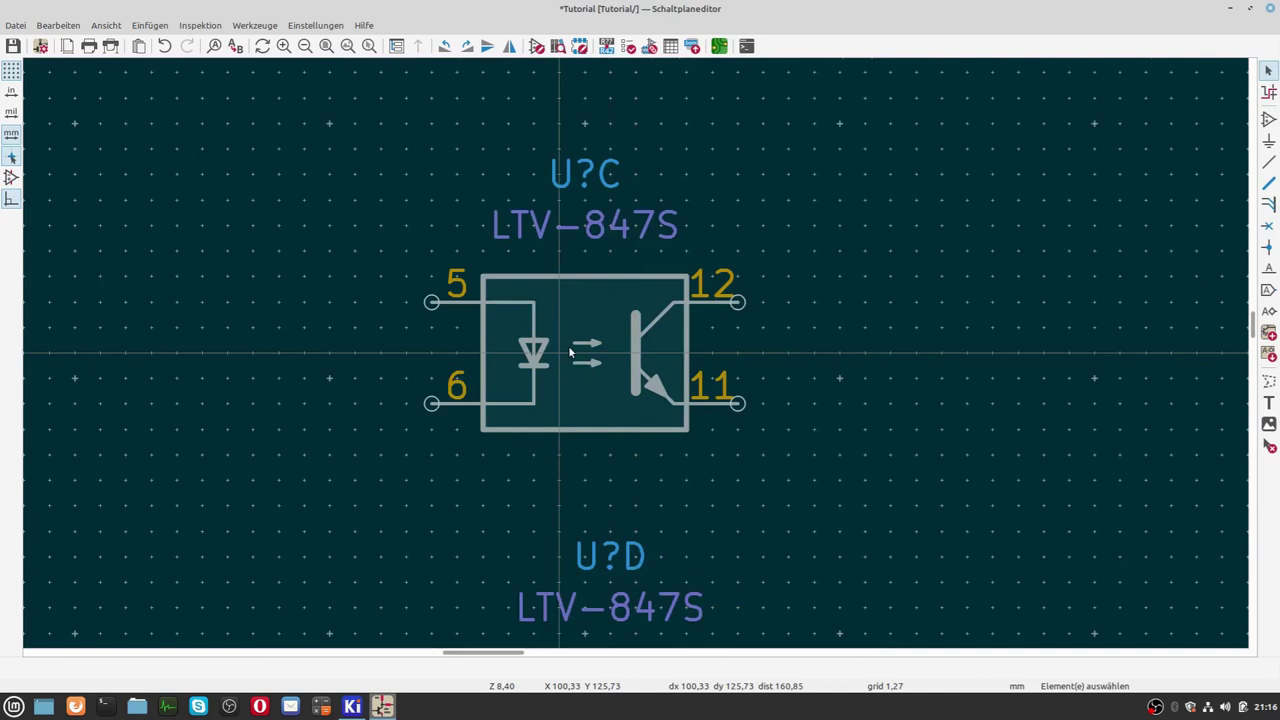
key("y")
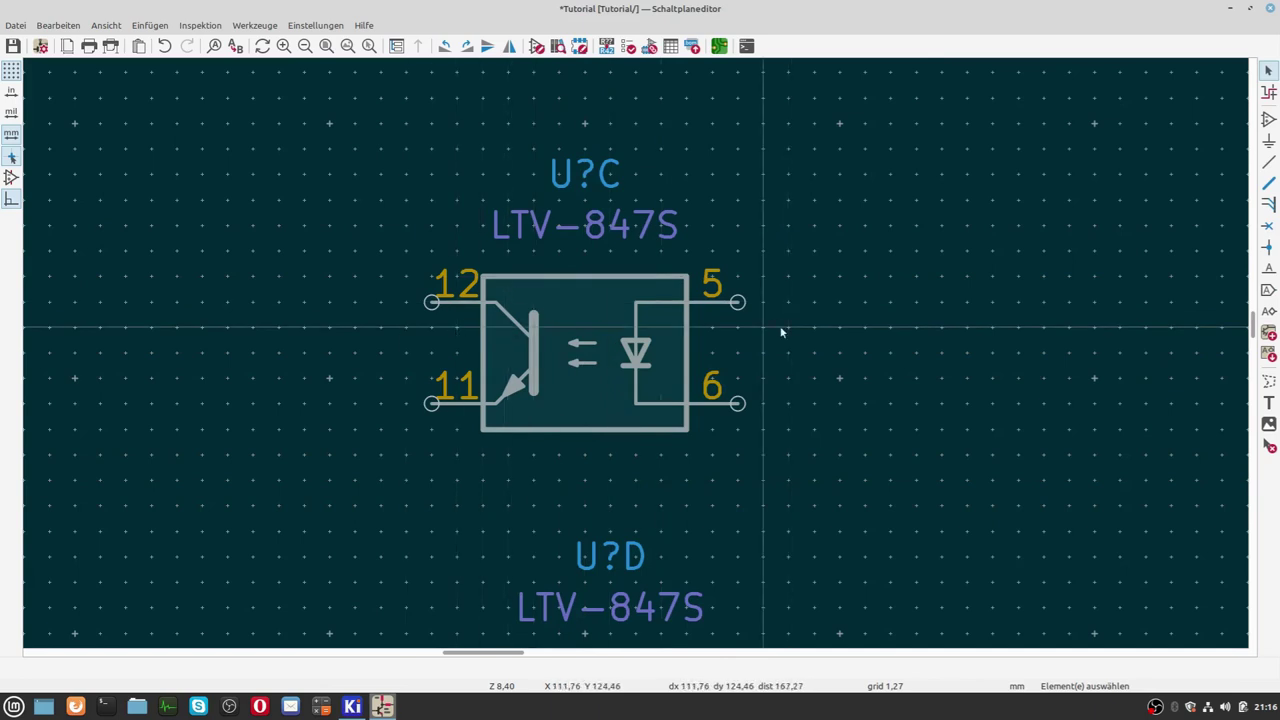
key("ctrl+s")
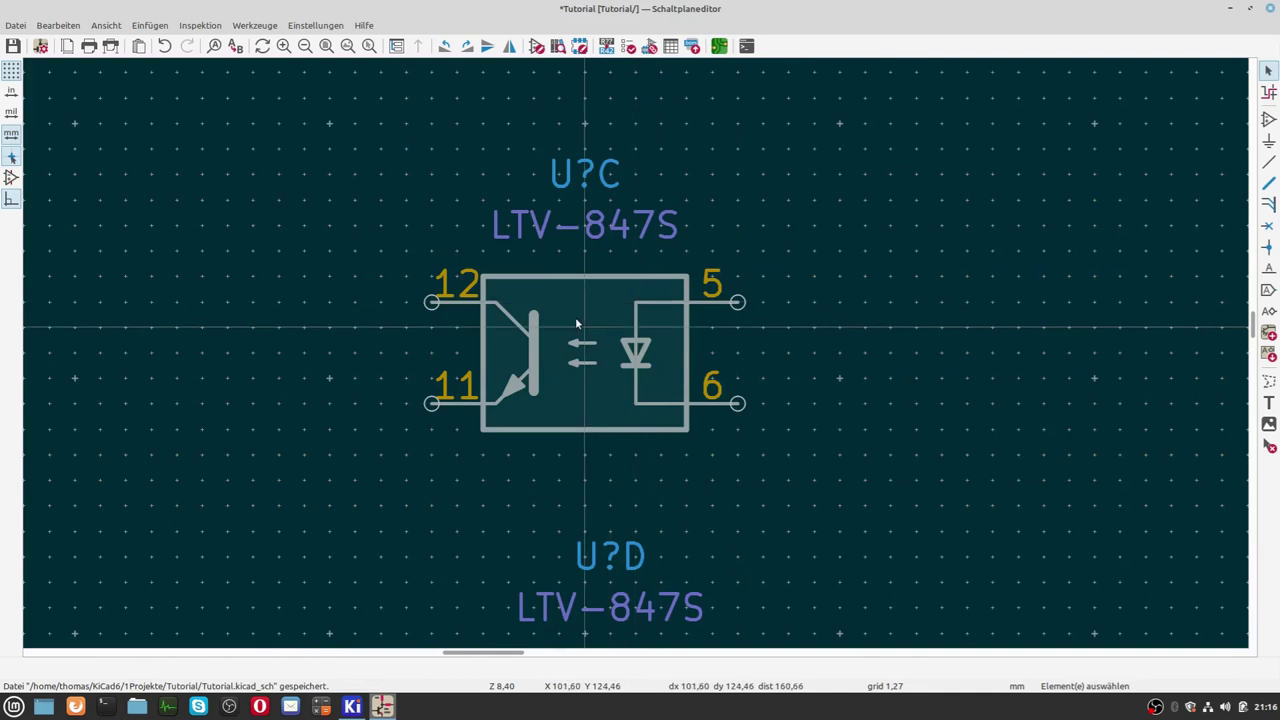
Undo the left-right mirror and flip U?C upside down with pins 6 and 11 on top.
key("y")
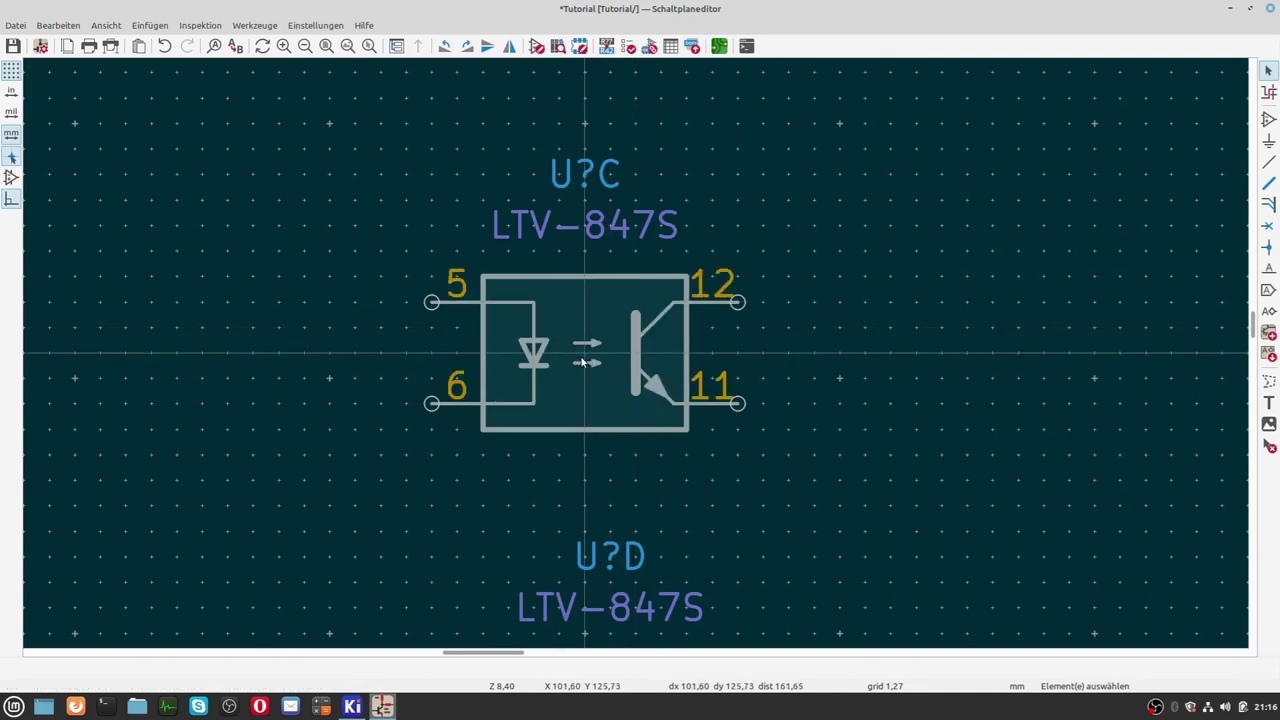
key("y")
key("y")
key("y")
key("y")
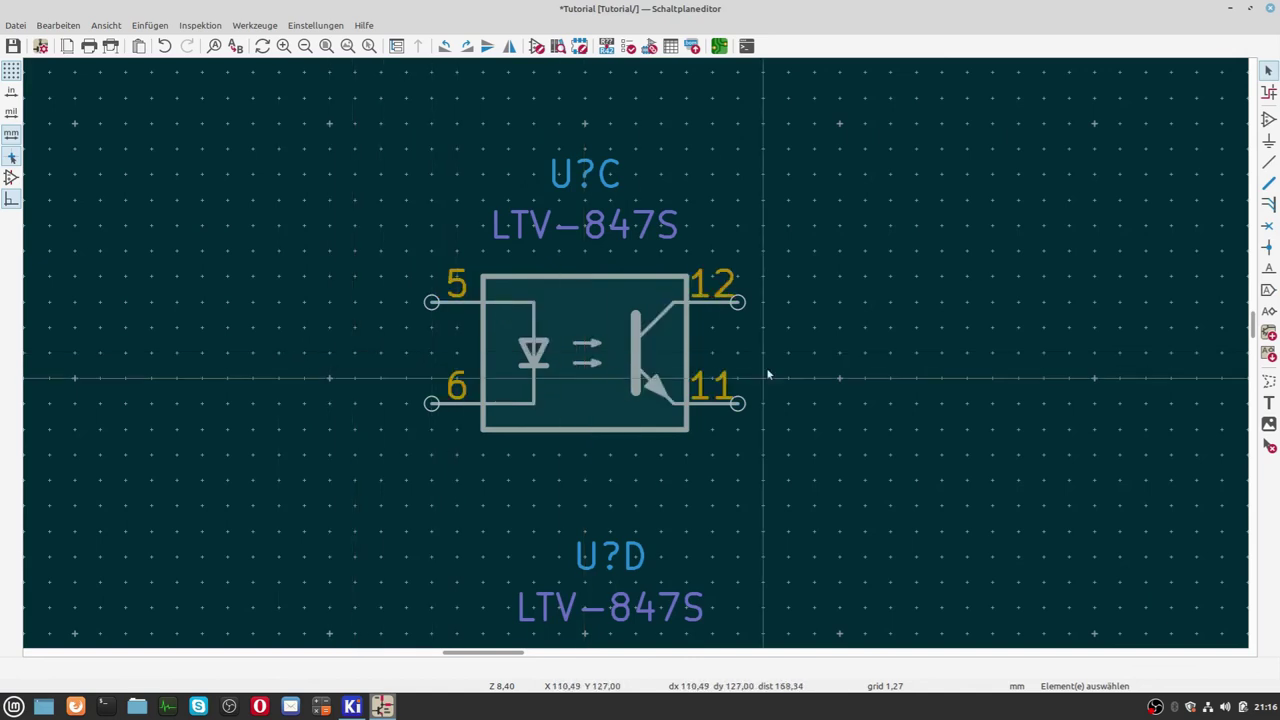
key("x")
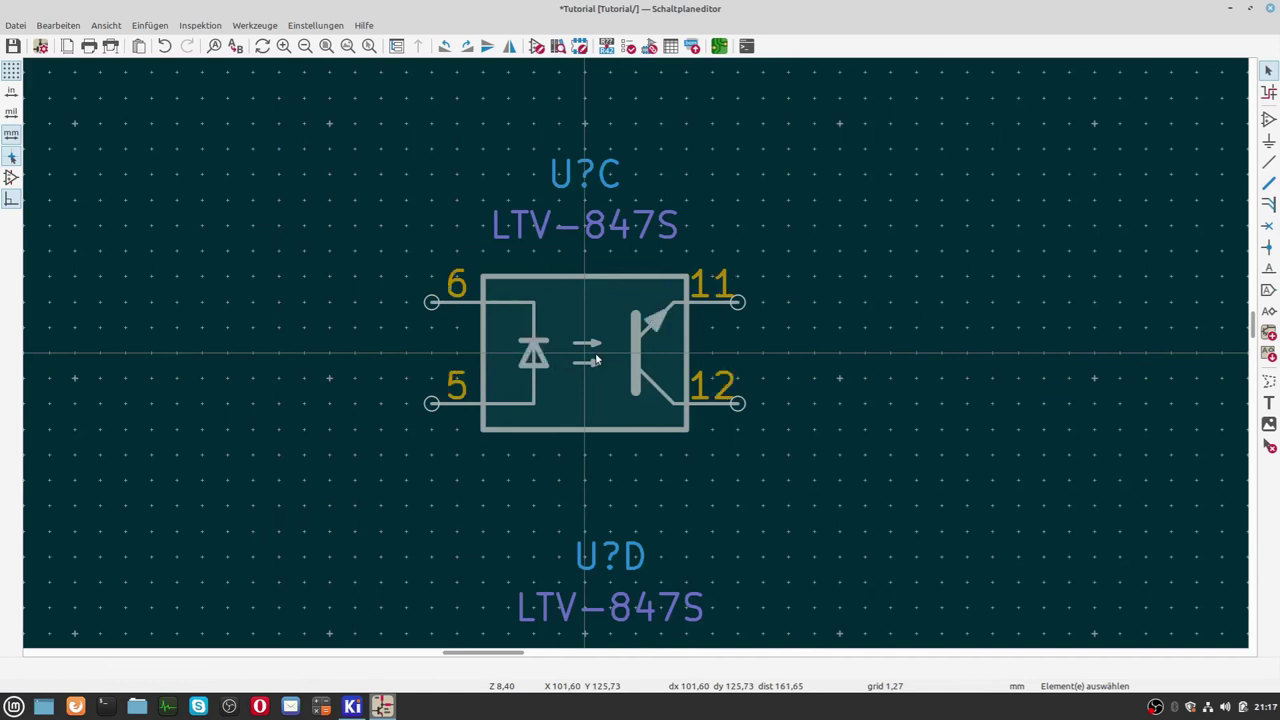
key("x")
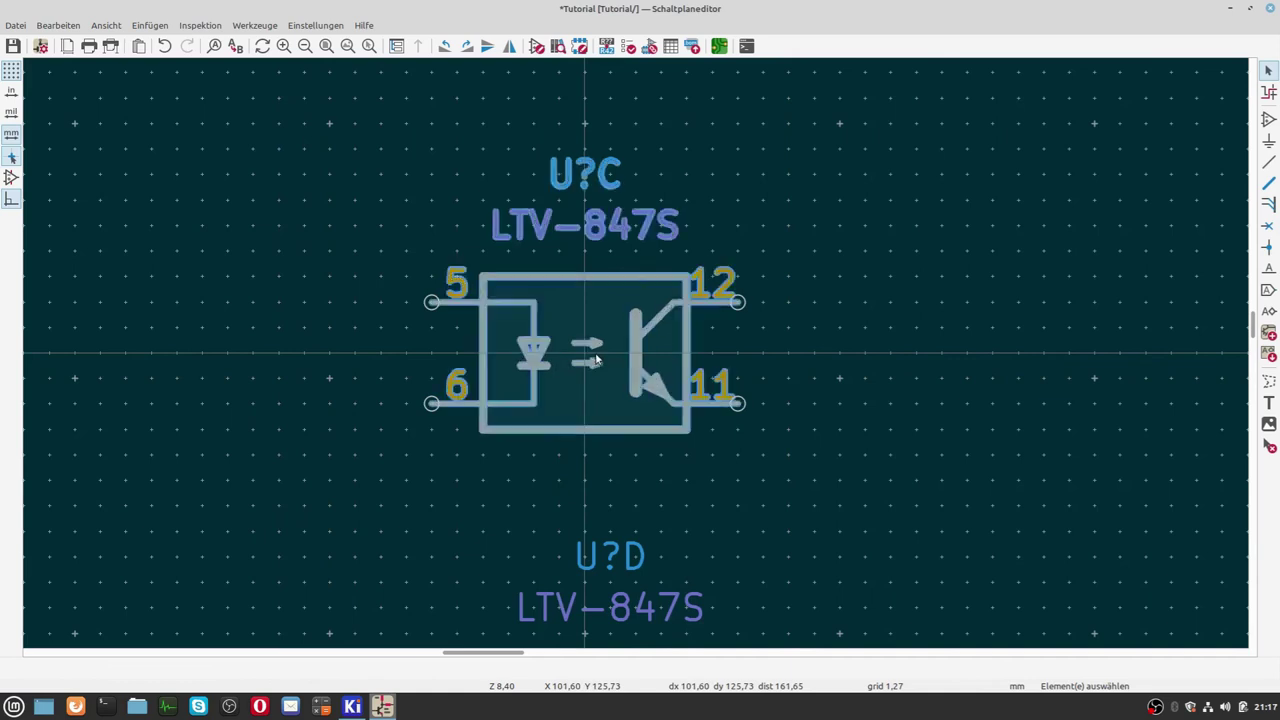
key("x")
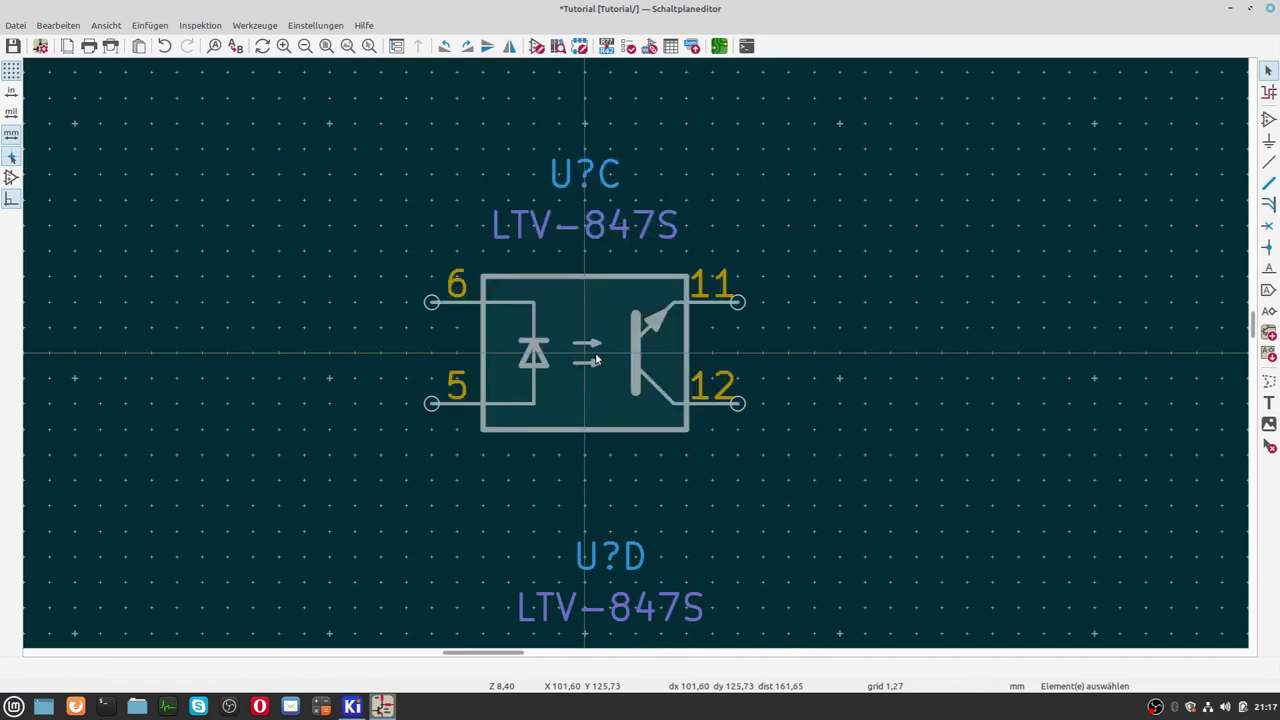
scroll(596, 358, "down", 1)
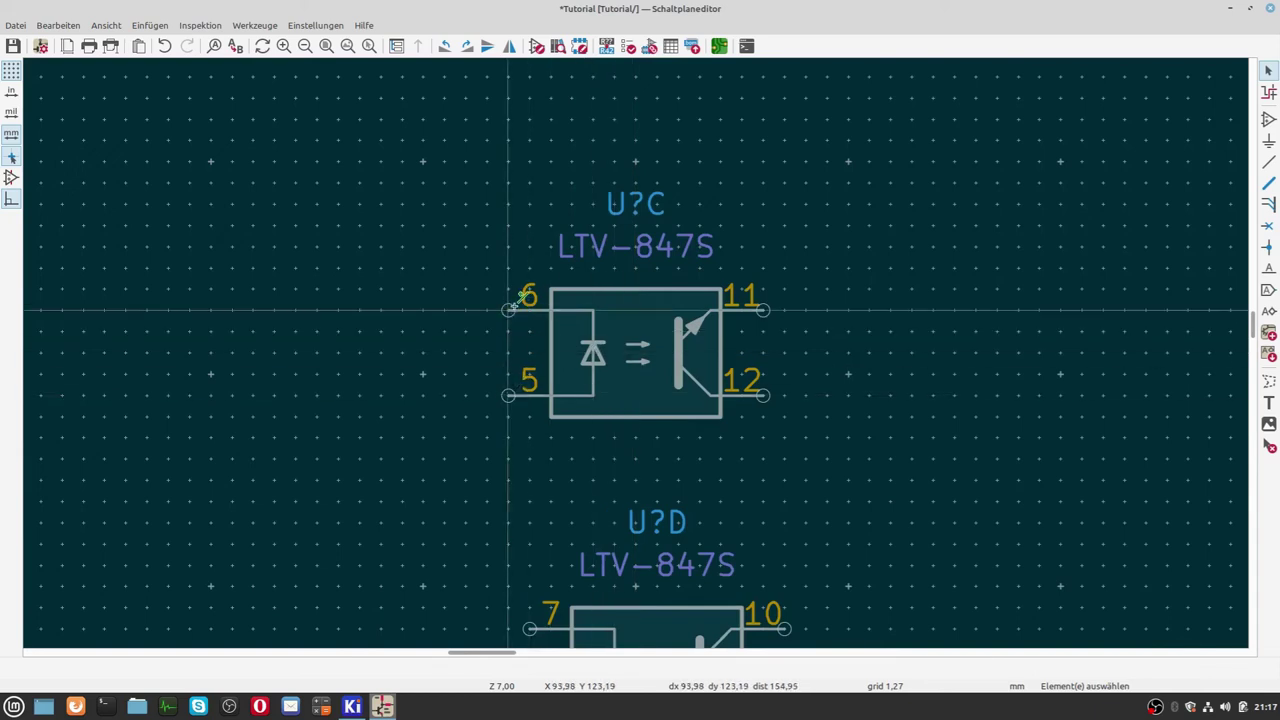
scroll(510, 305, "down", 2)
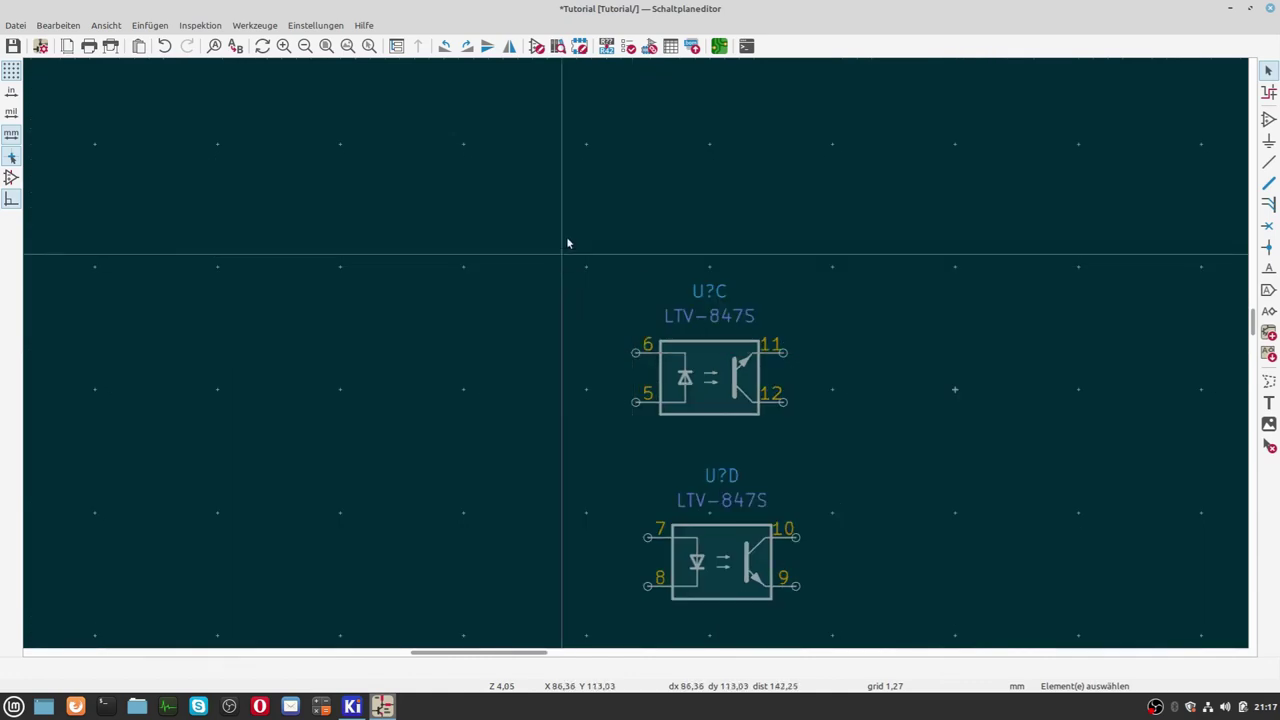
Draw leads from U?C pins 5 and 6 up to end side by side above it.
key("w")
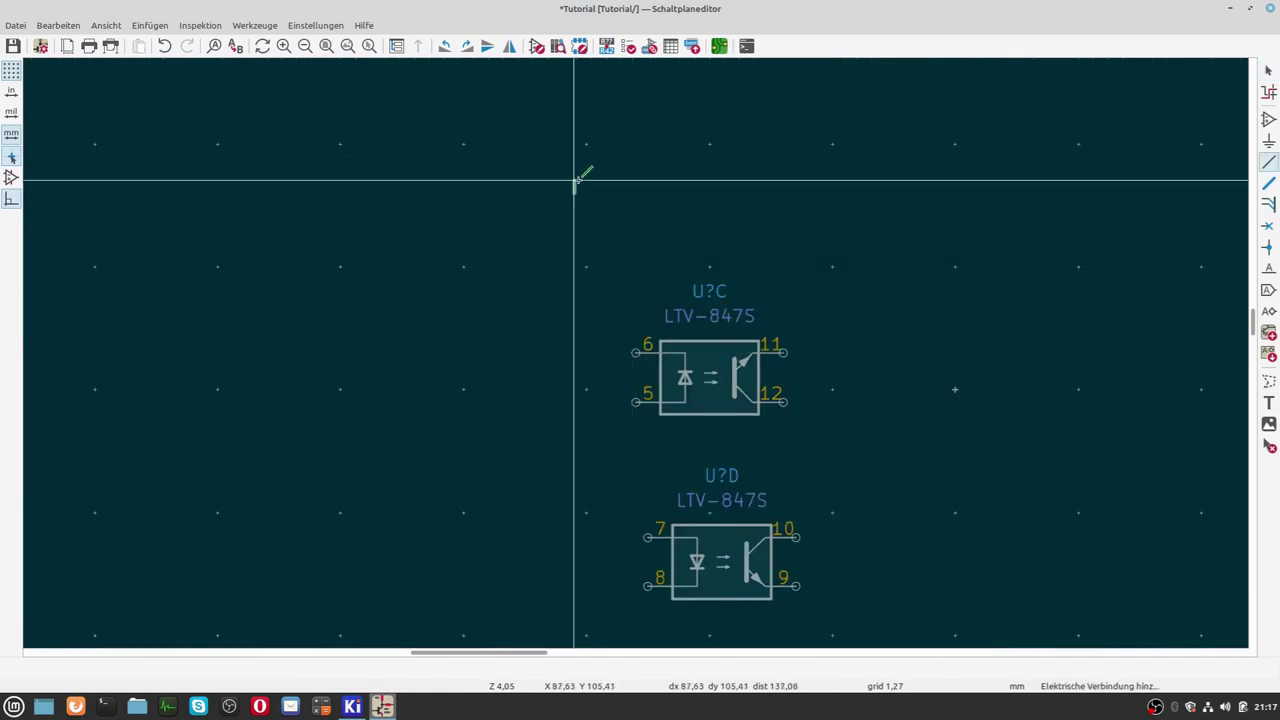
left_click(574, 191)
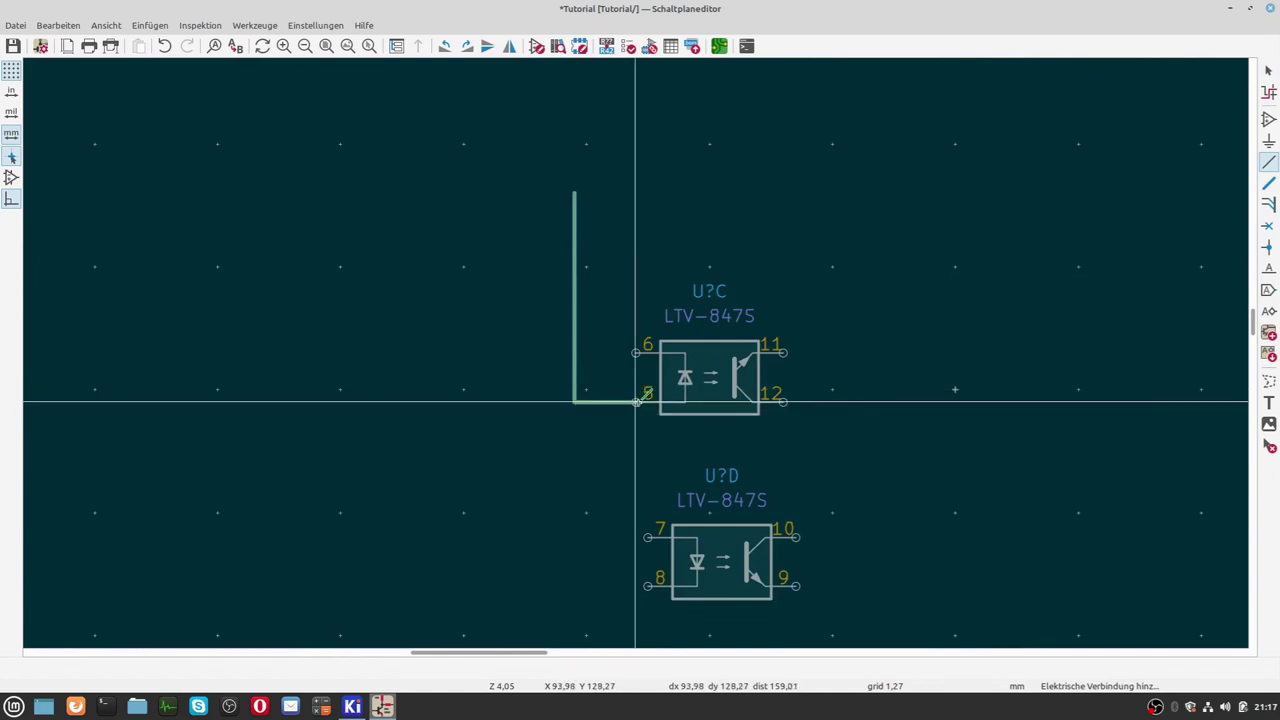
left_click(636, 401)
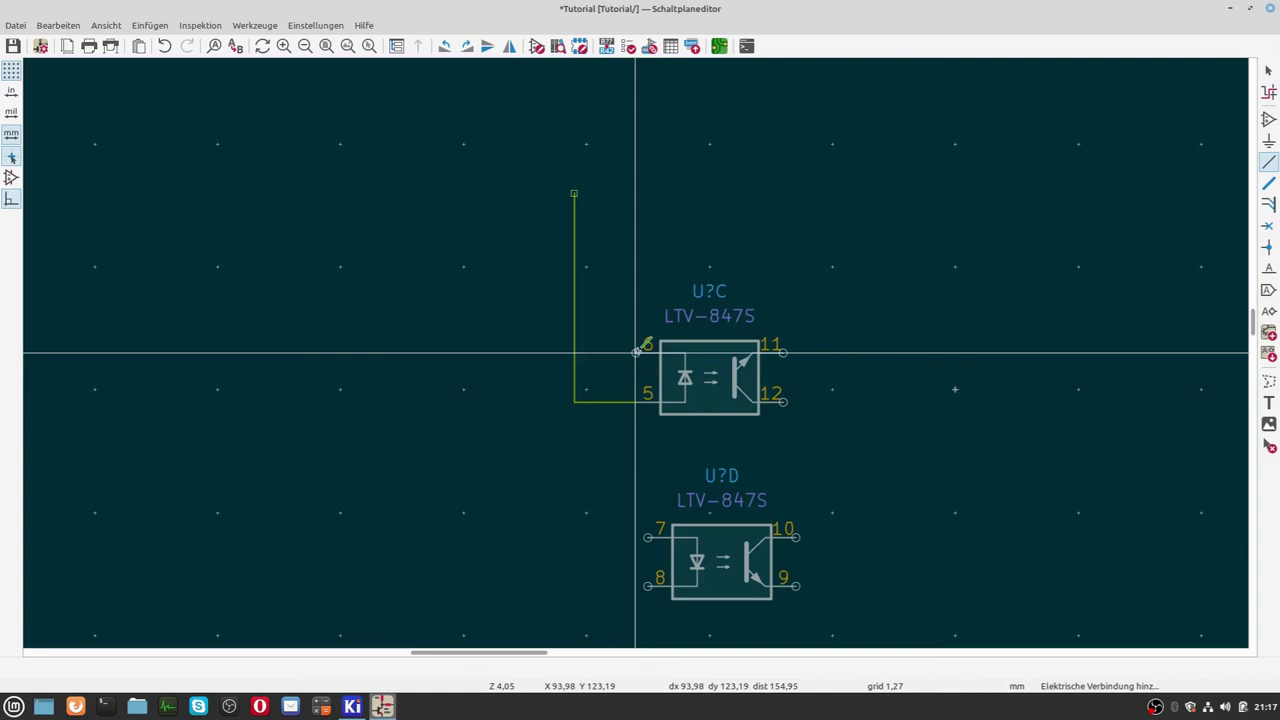
left_click(636, 352)
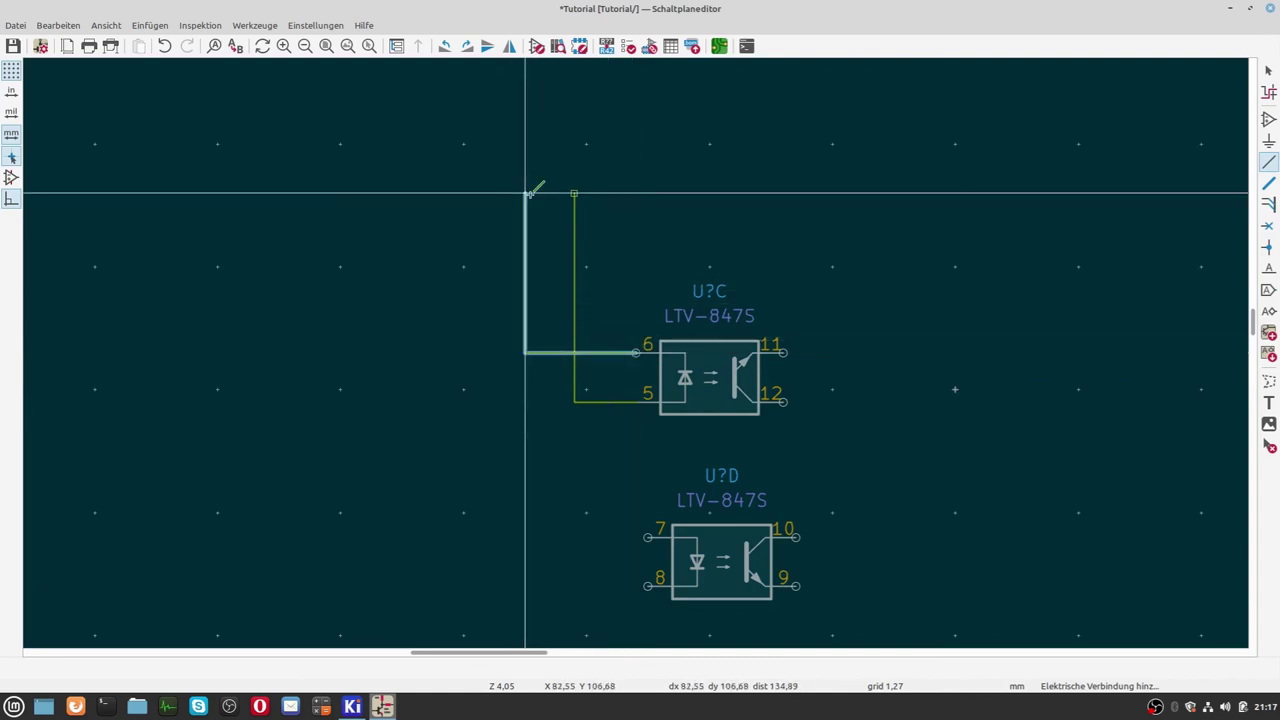
key("Escape")
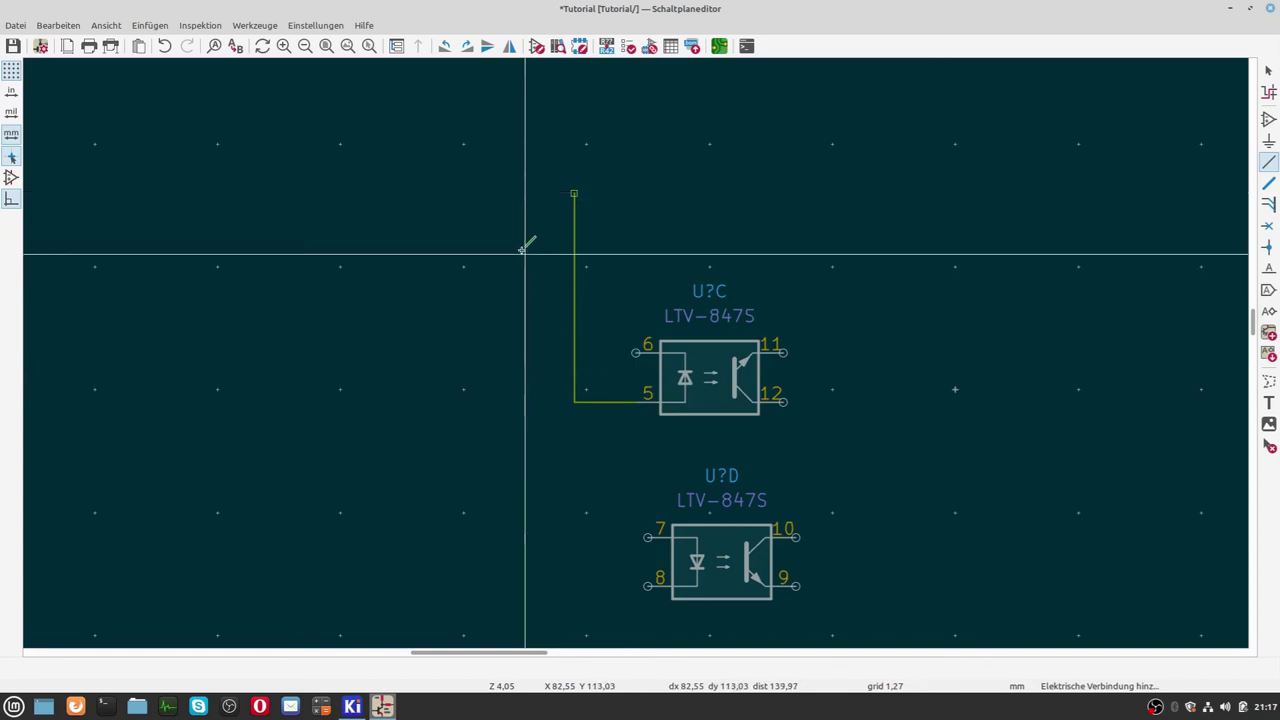
left_click(636, 352)
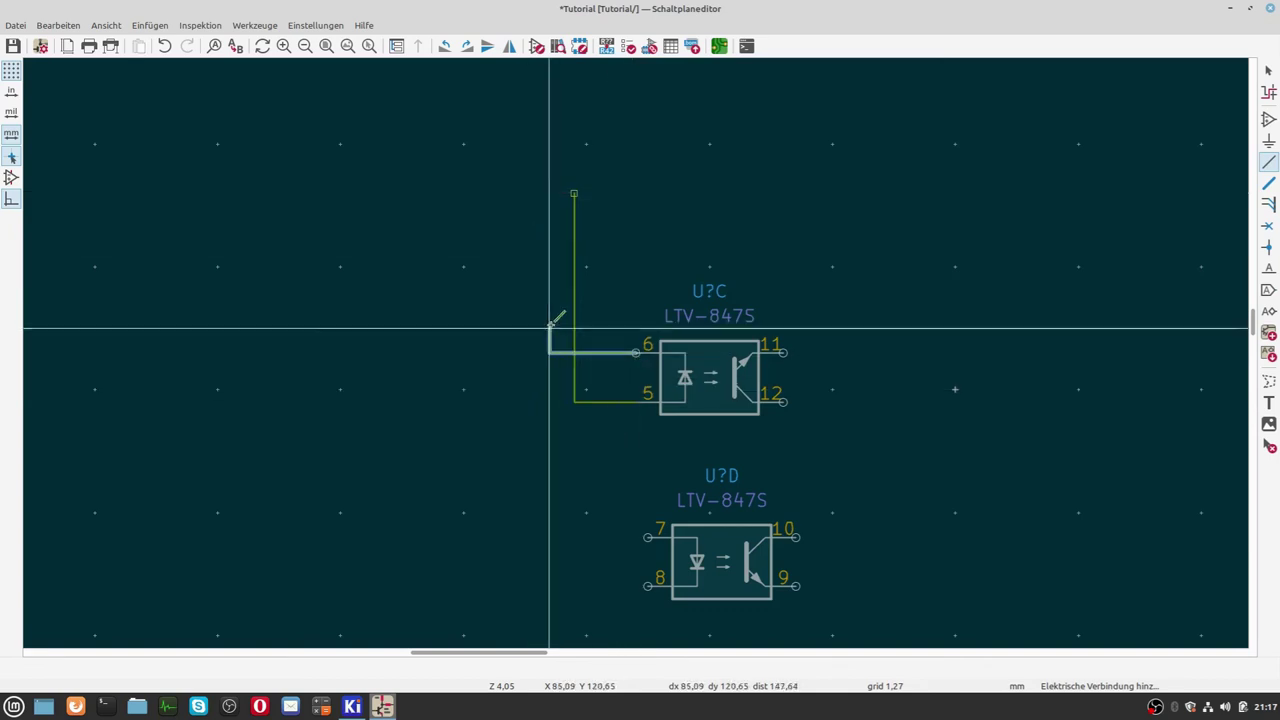
double_click(544, 193)
scroll(623, 266, "up", 2)
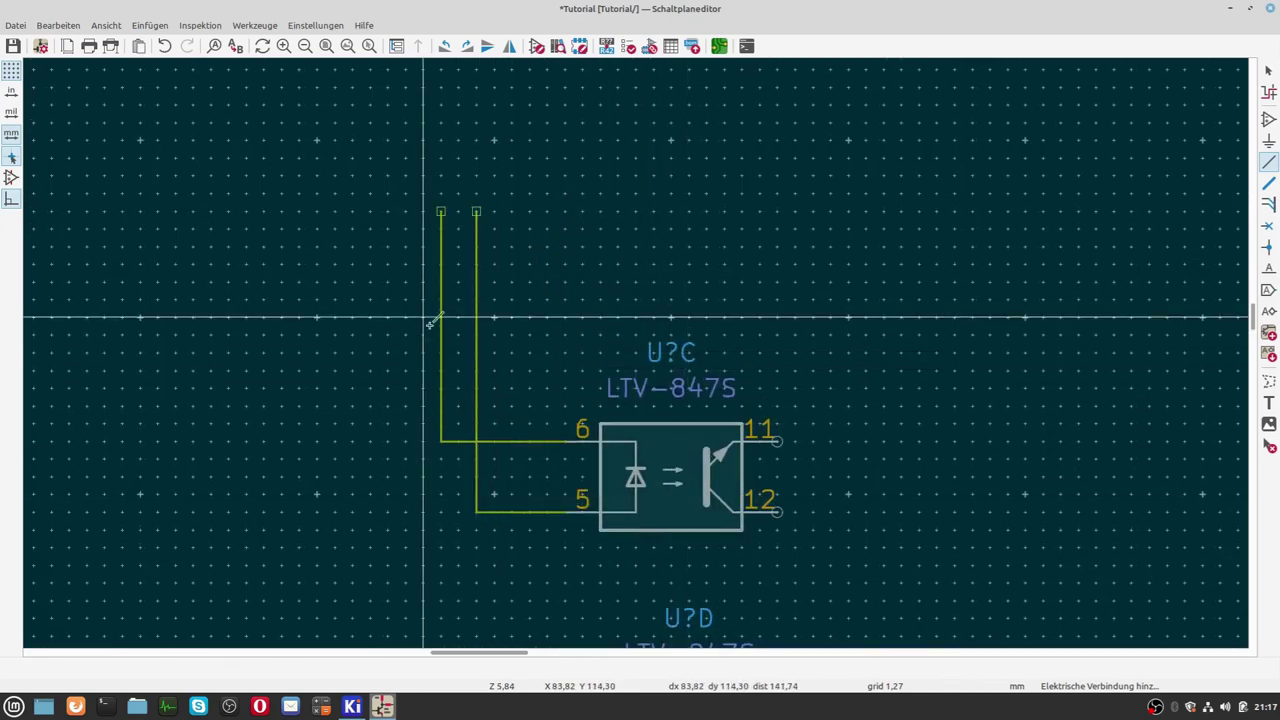
Delete both vertical leads and the leftover wire stubs on pins 5 and 6.
key("Escape")
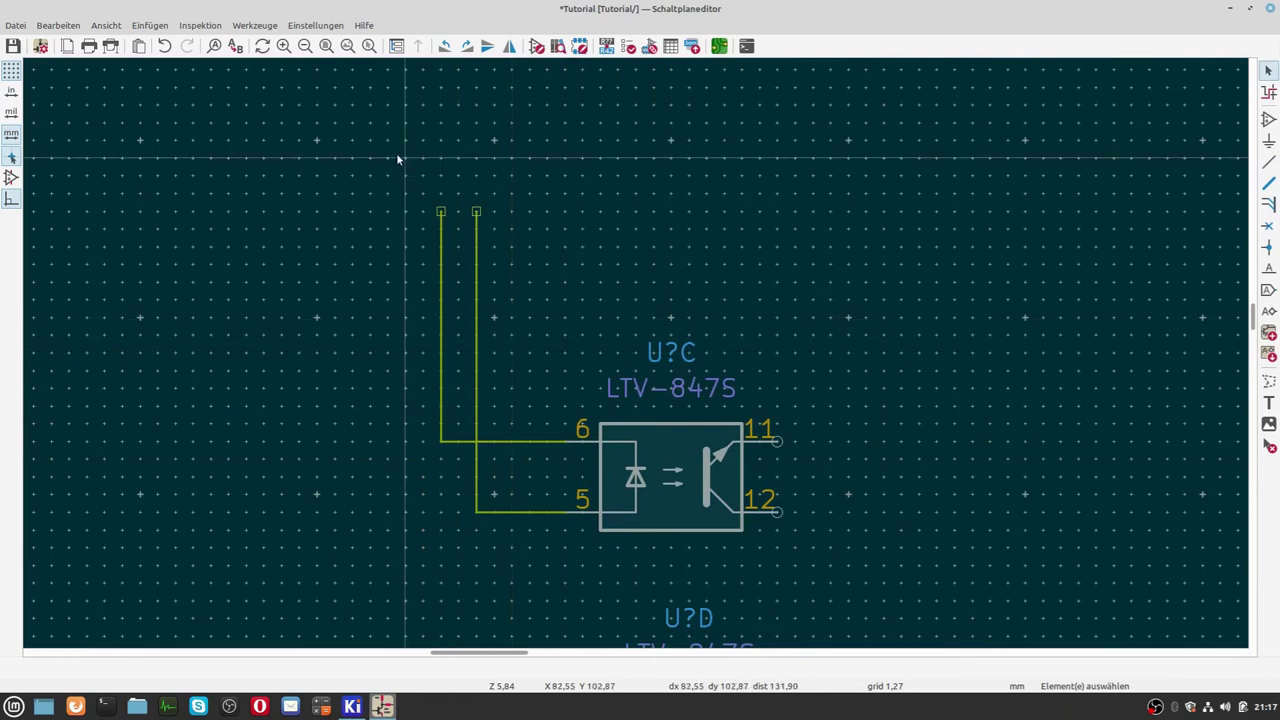
mouse_move(401, 160)
left_mouse_down()
mouse_move(478, 323)
mouse_move(551, 560)
left_mouse_up()
key("Delete")
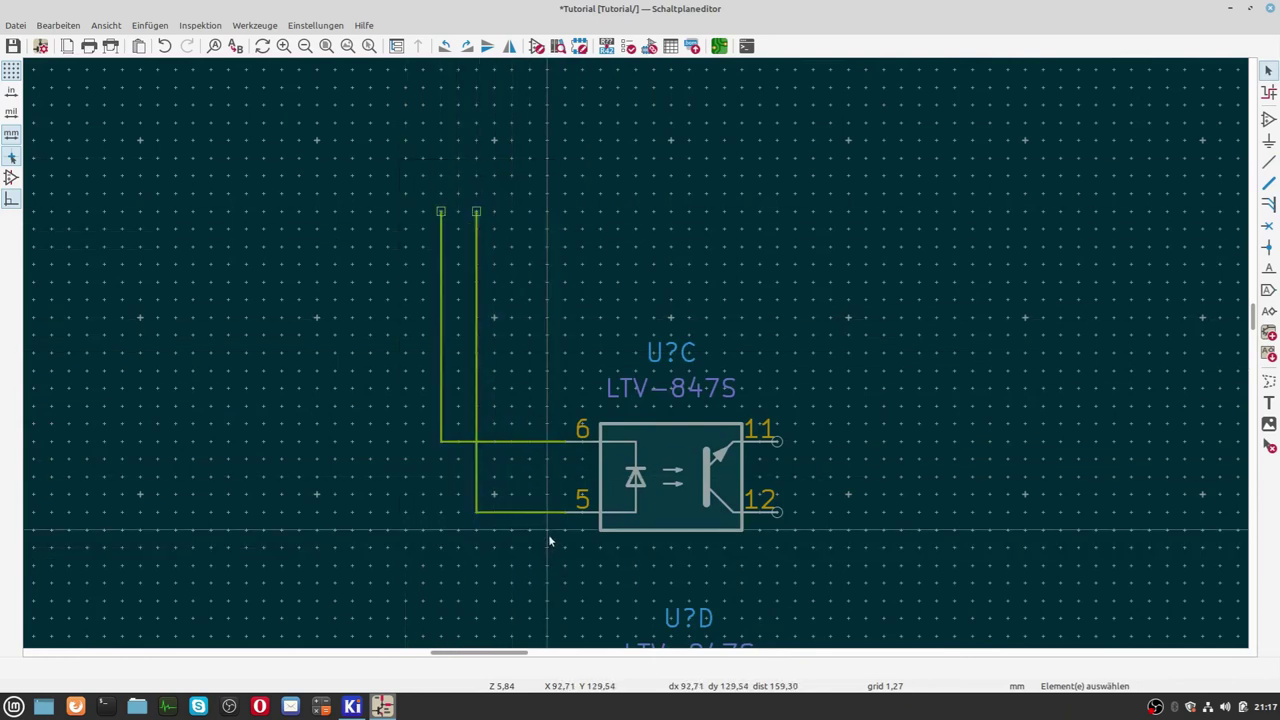
key("Delete")
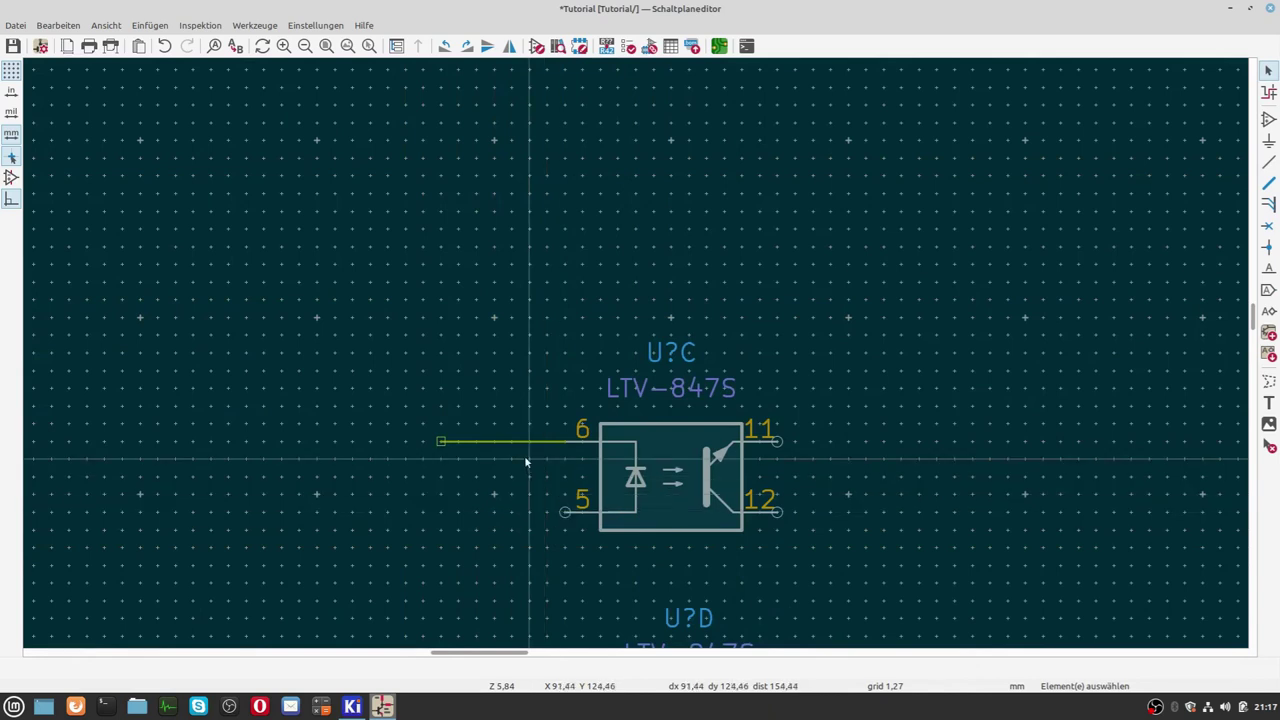
key("Delete")
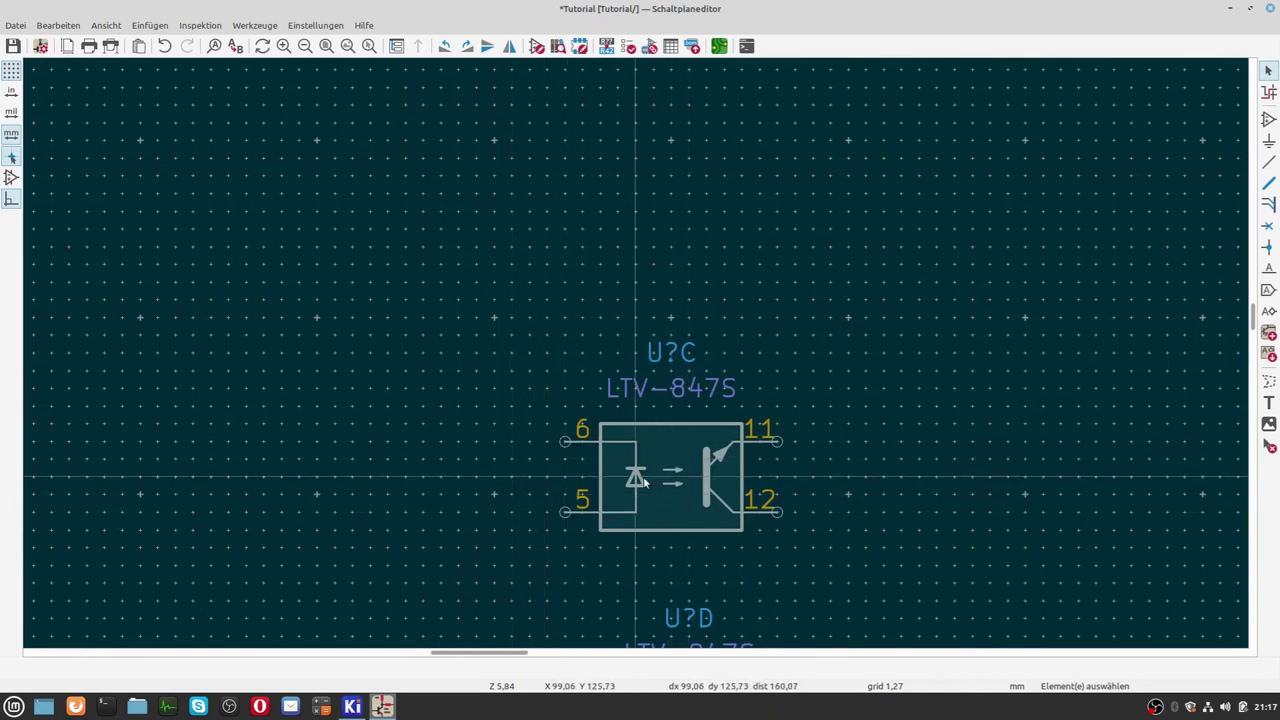
Flip U?C vertically with pin 5 on top, then run side-by-side leads up from pins 5 and 6.
key("x")
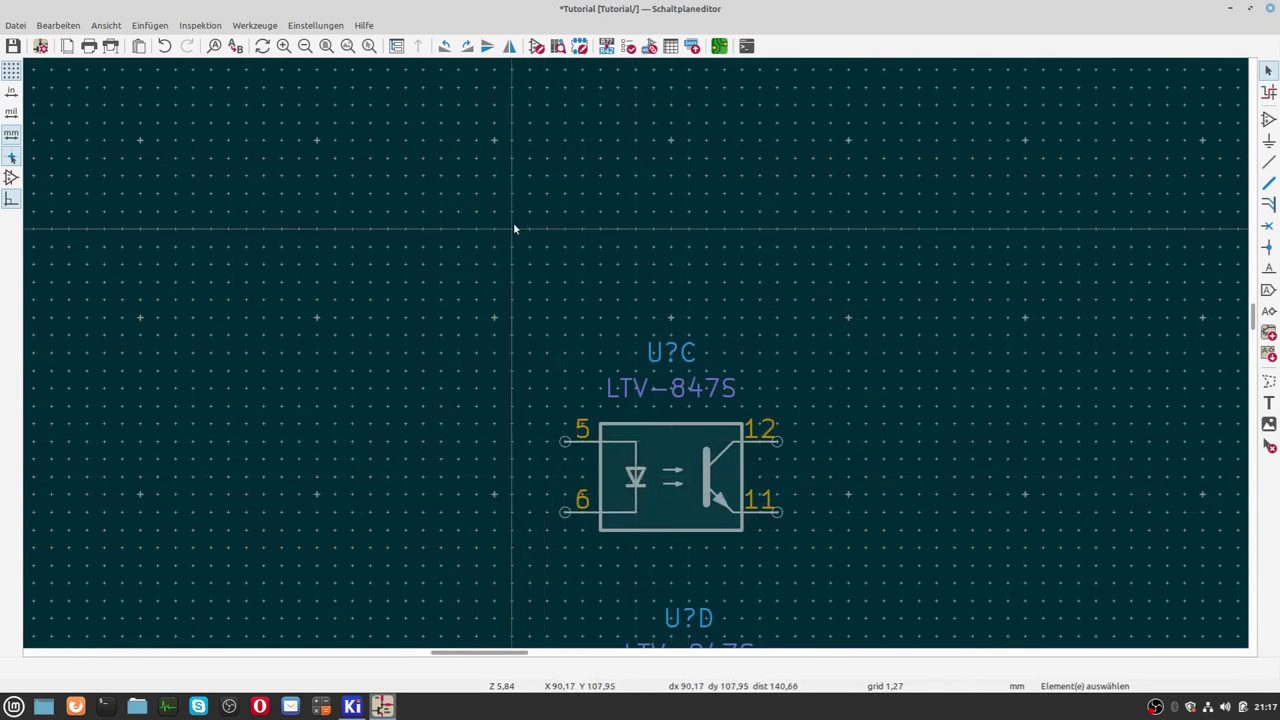
key("w")
left_click(512, 158)
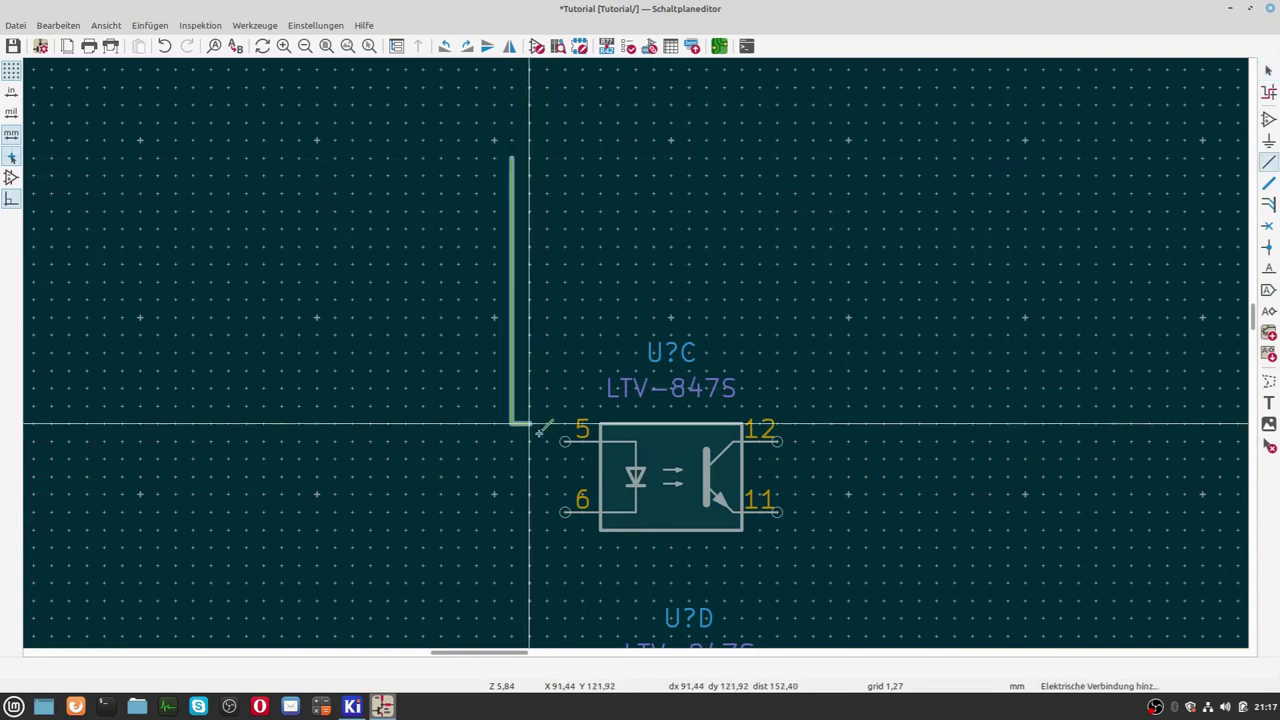
left_click(565, 441)
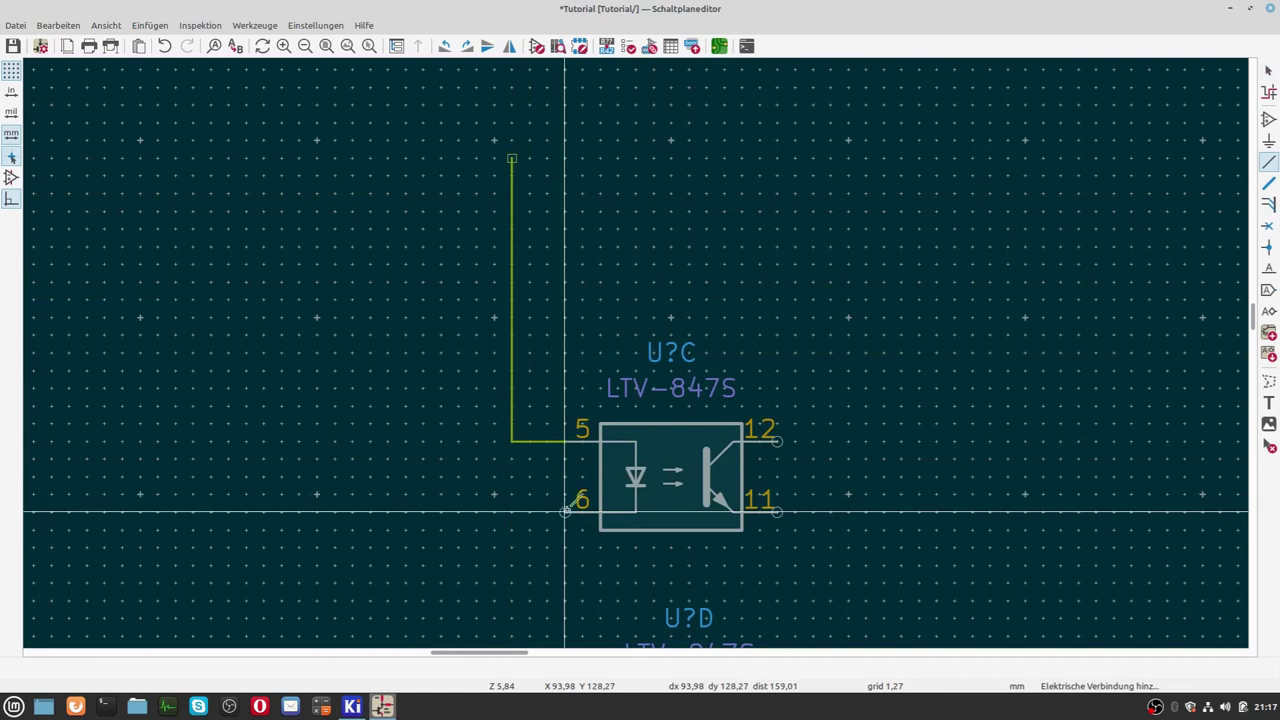
left_click(565, 511)
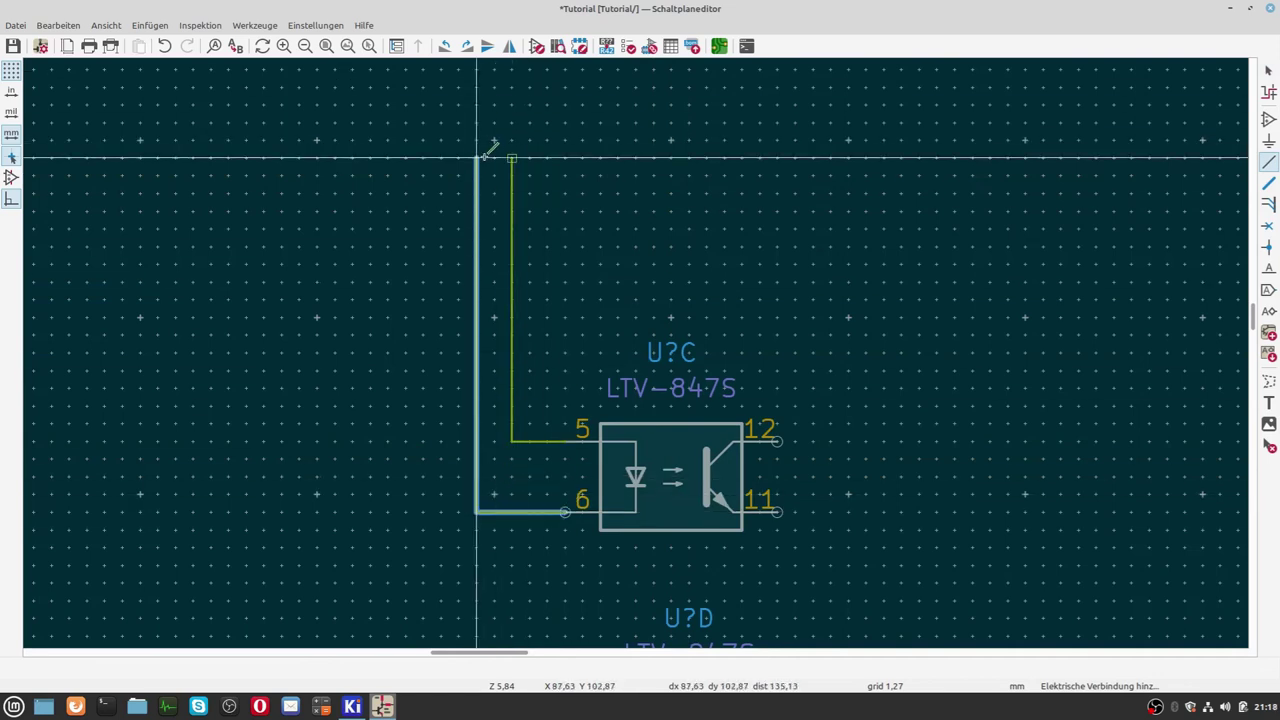
double_click(476, 157)
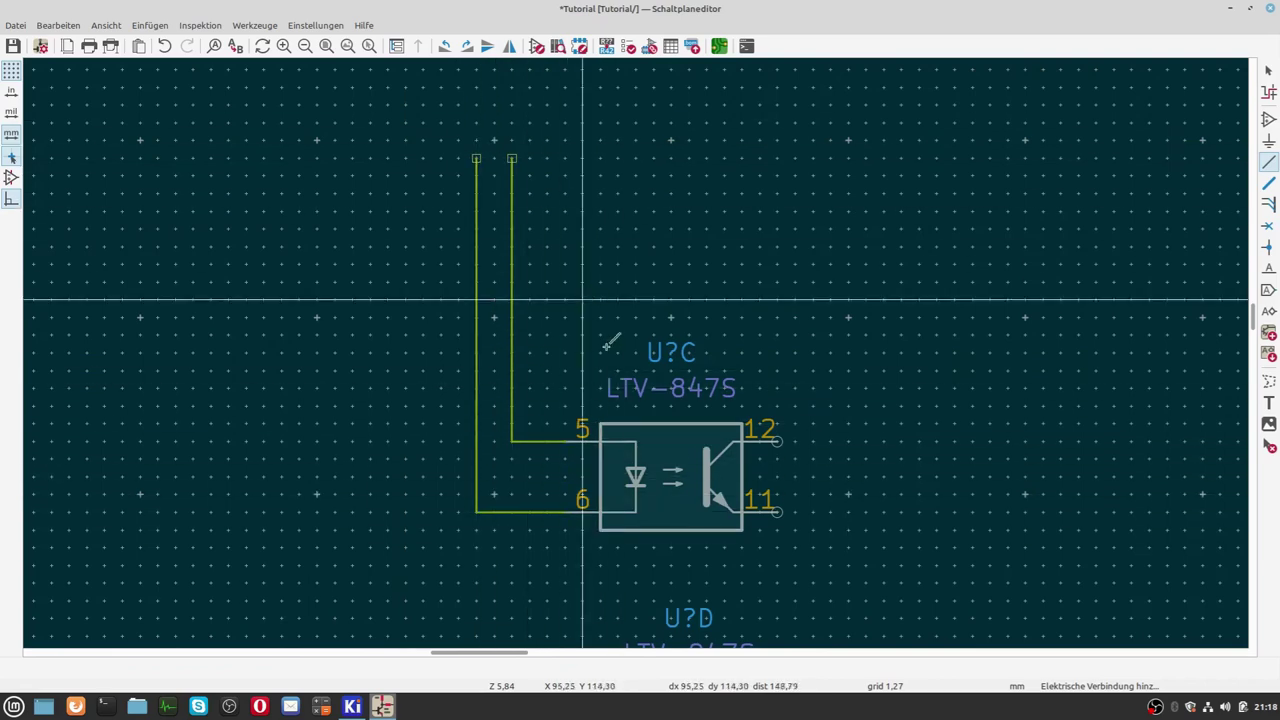
key("Escape")
scroll(583, 300, "down", 1)
scroll(634, 351, "down", 1)
scroll(634, 354, "down", 1)
scroll(639, 366, "down", 2)
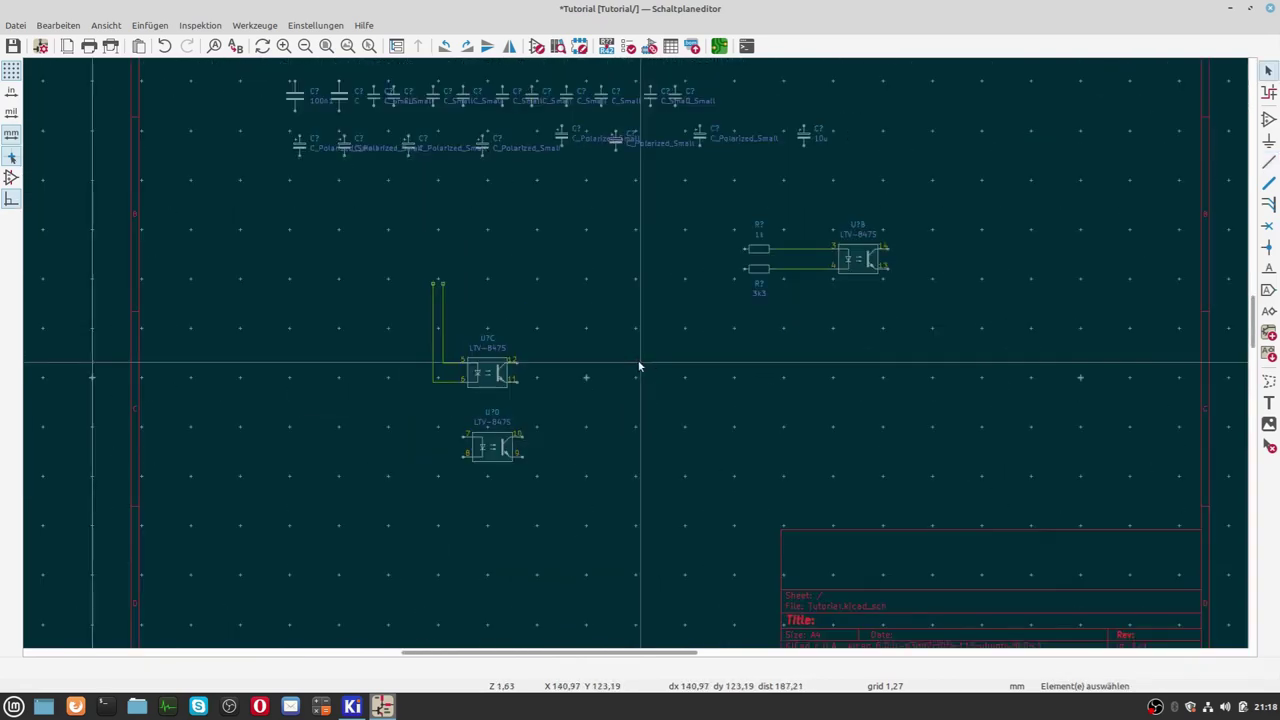
scroll(639, 348, "down", 1)
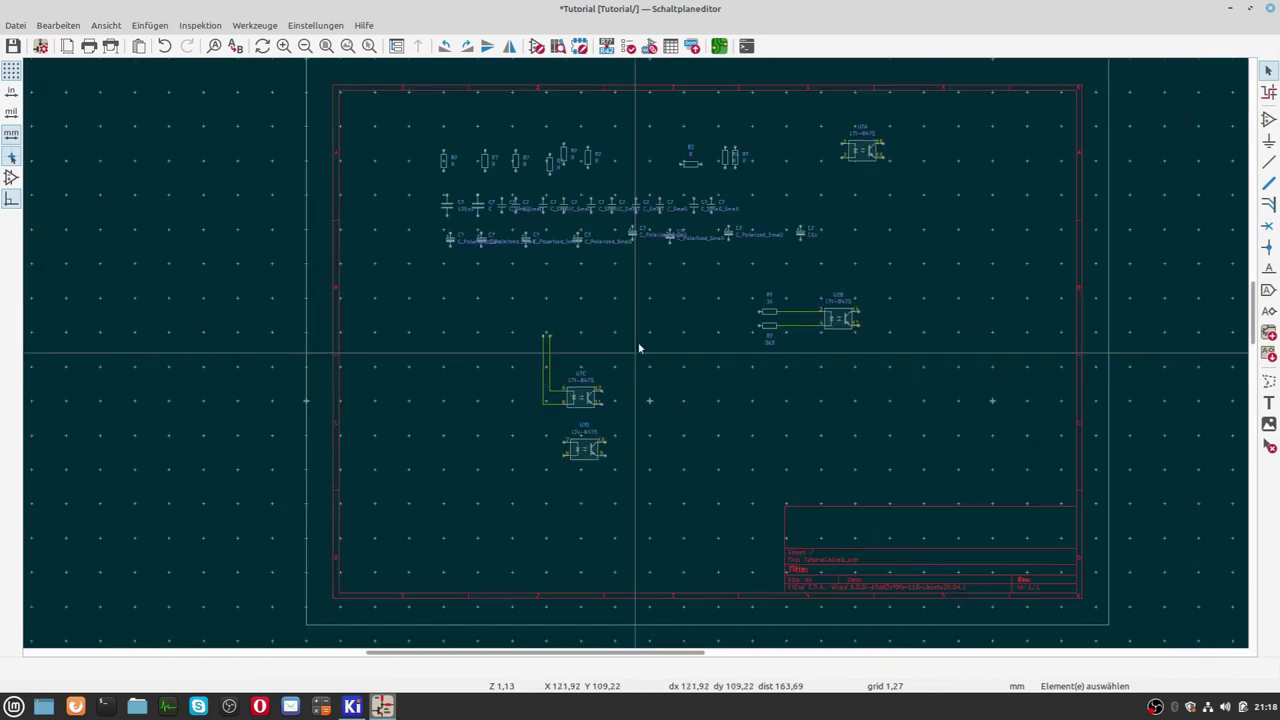
scroll(635, 357, "up", 1)
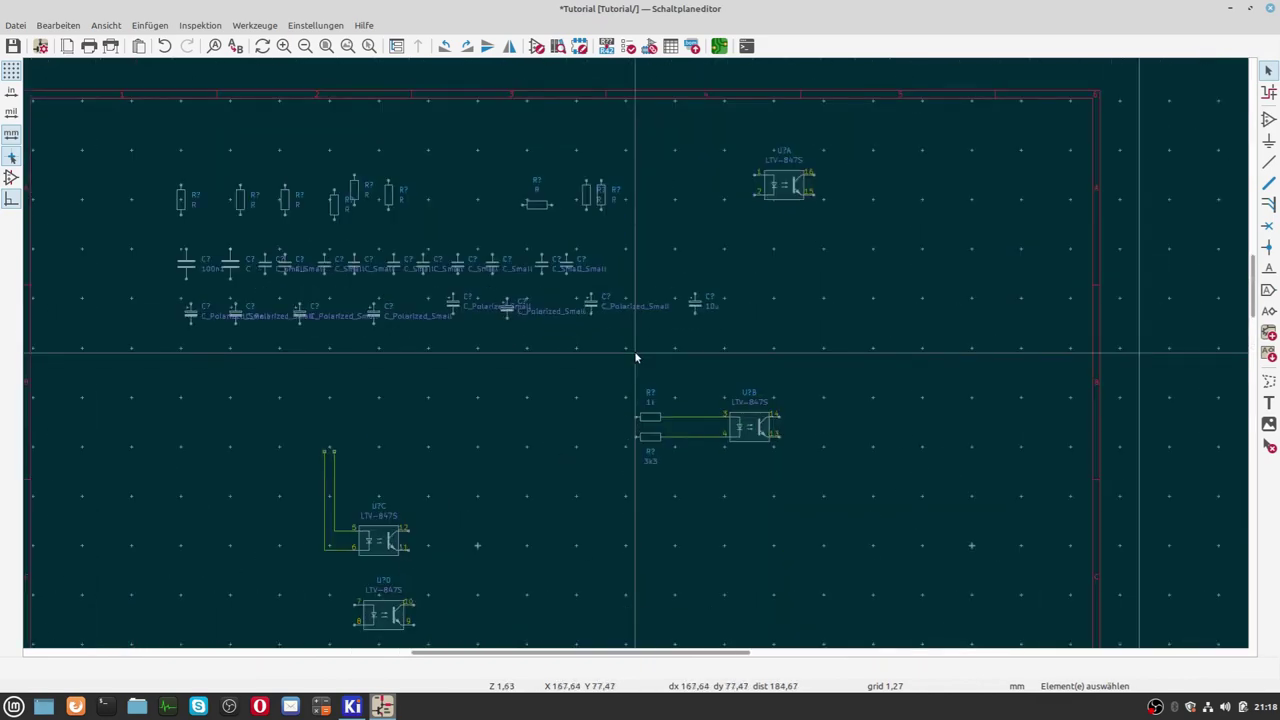
scroll(635, 357, "up", 1)
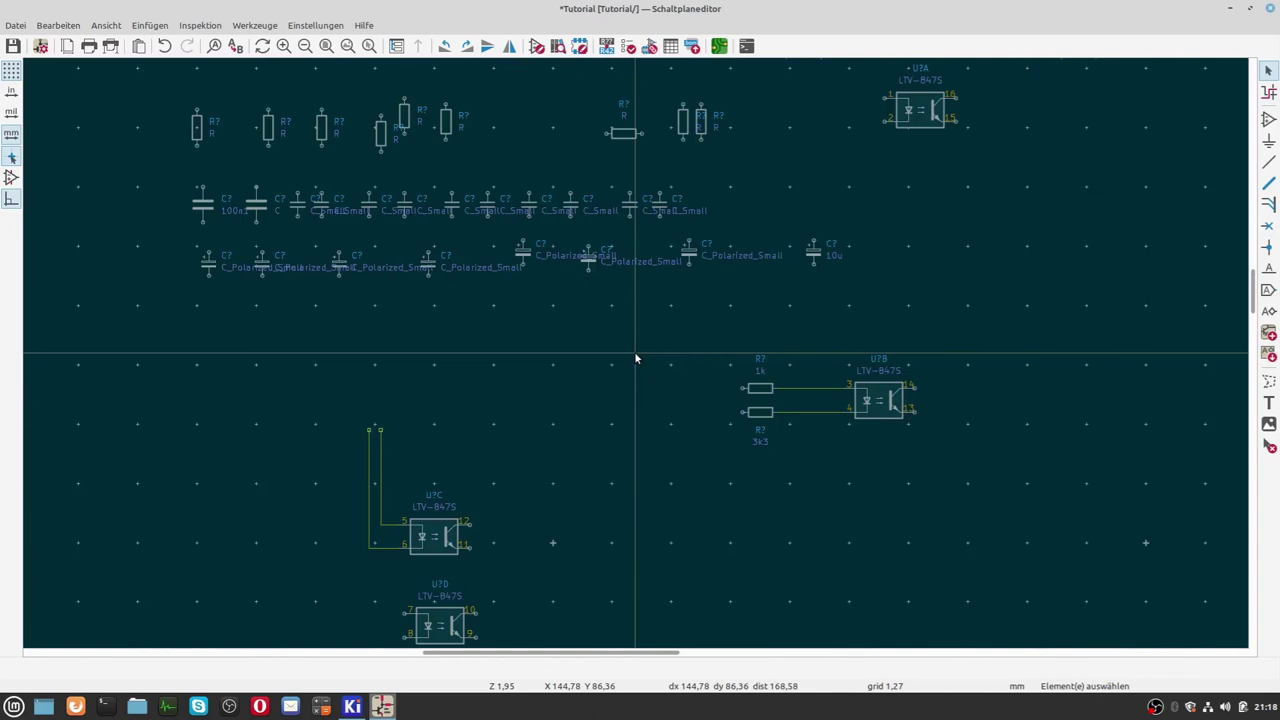
scroll(635, 357, "down", 1)
scroll(635, 357, "down", 1)
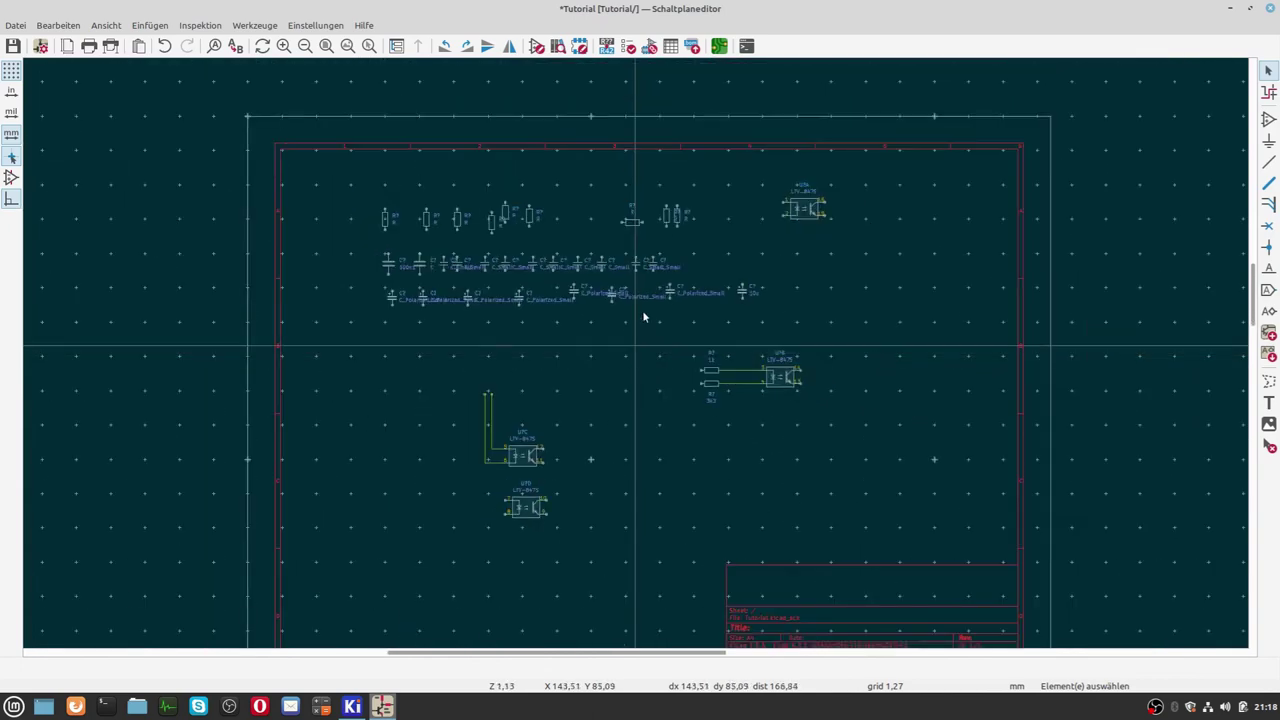
scroll(635, 357, "up", 1)
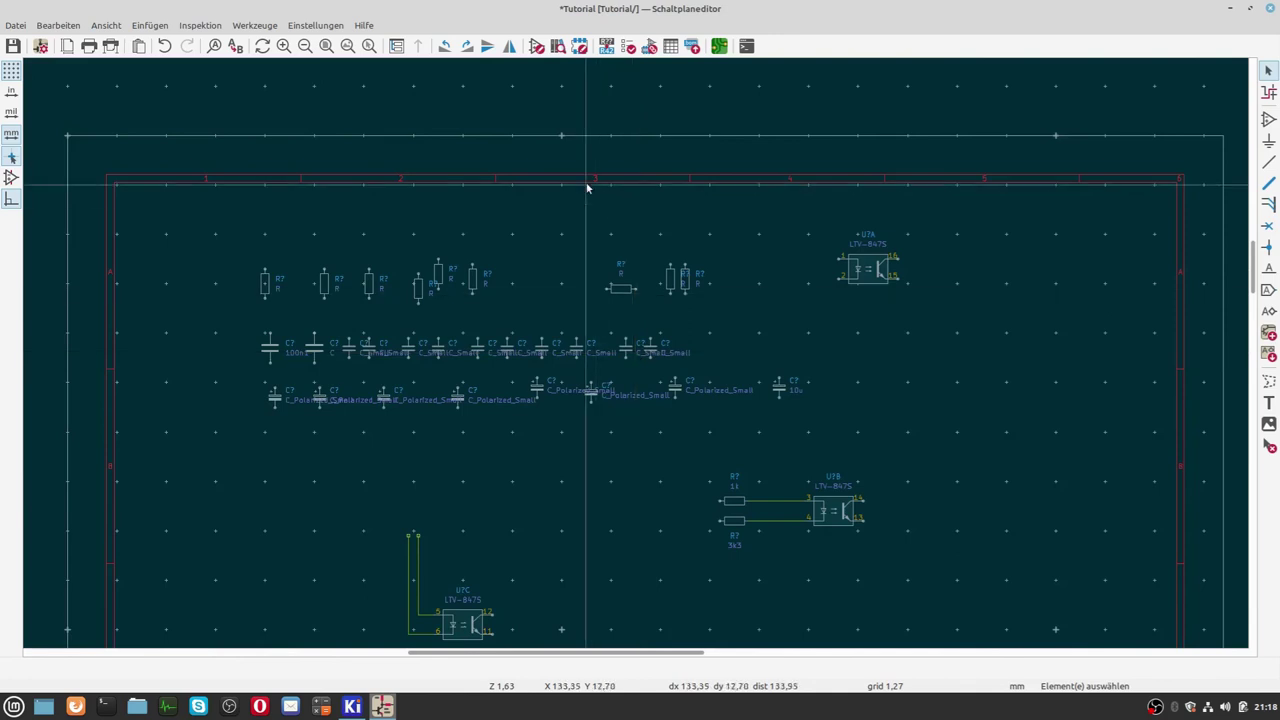
left_click(362, 28)
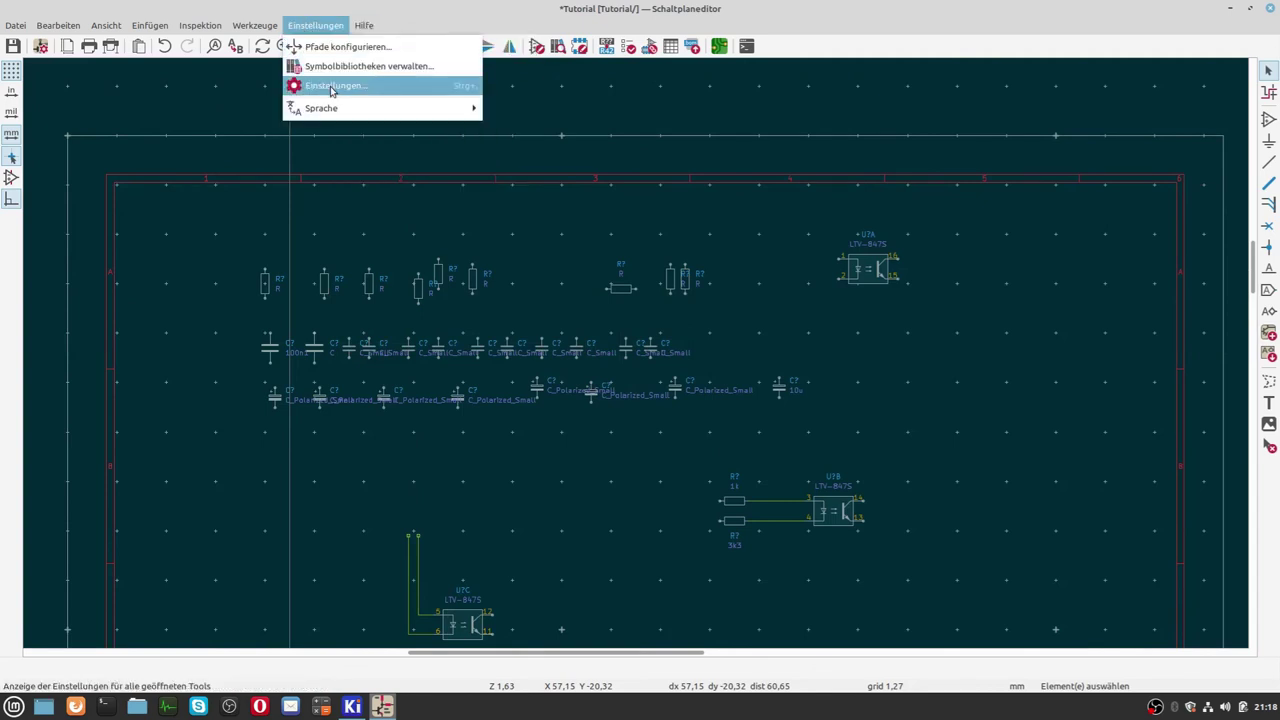
left_click(331, 89)
left_click(221, 207)
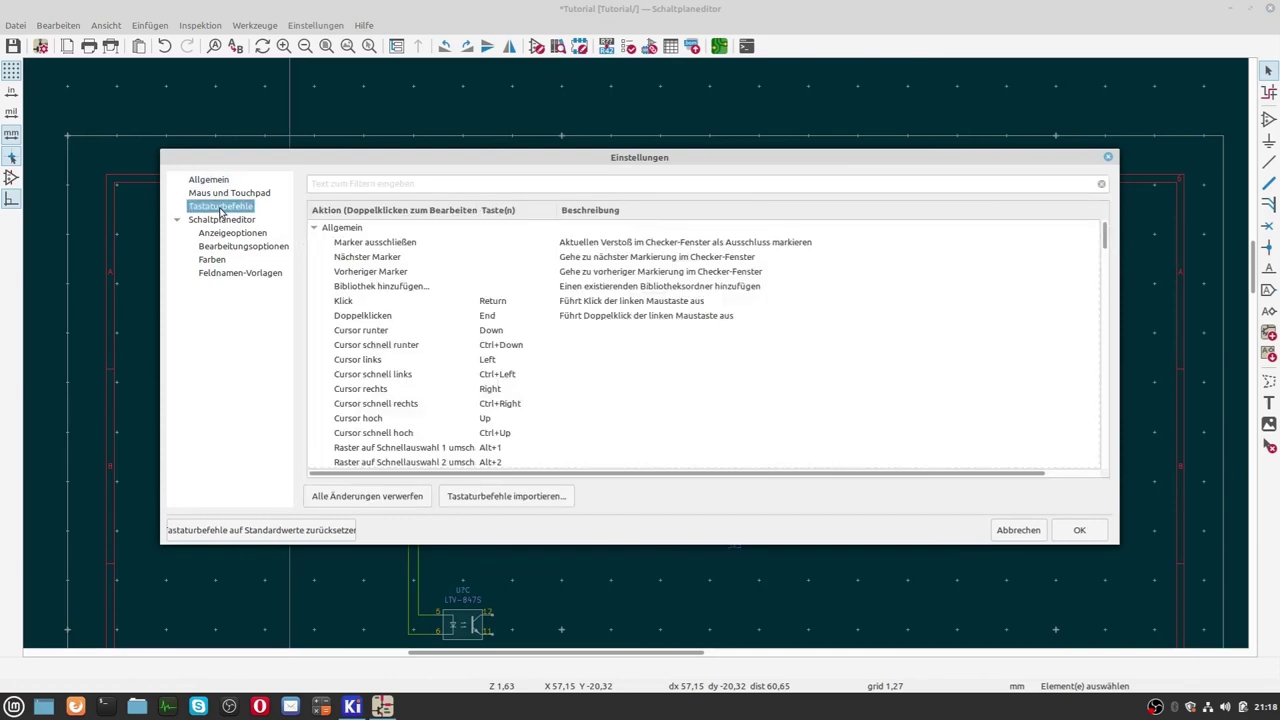
scroll(468, 285, "down", 3)
scroll(471, 295, "down", 2)
scroll(490, 310, "down", 3)
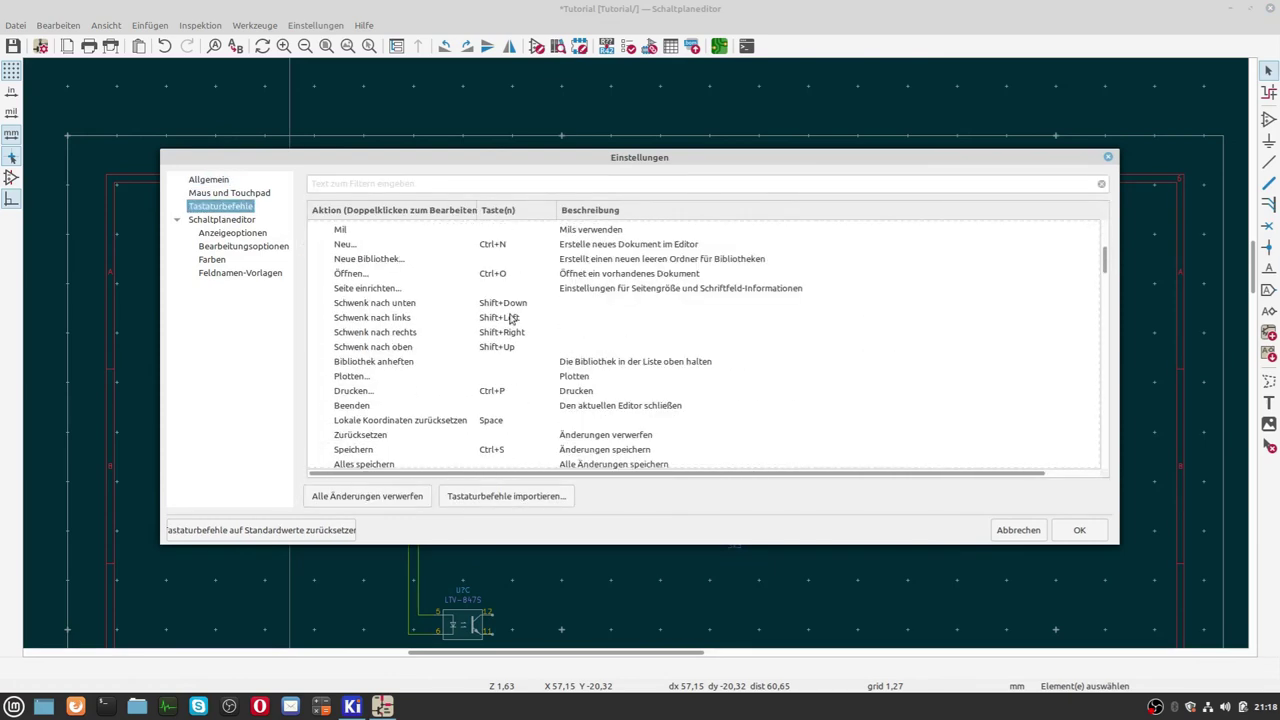
left_click(1018, 530)
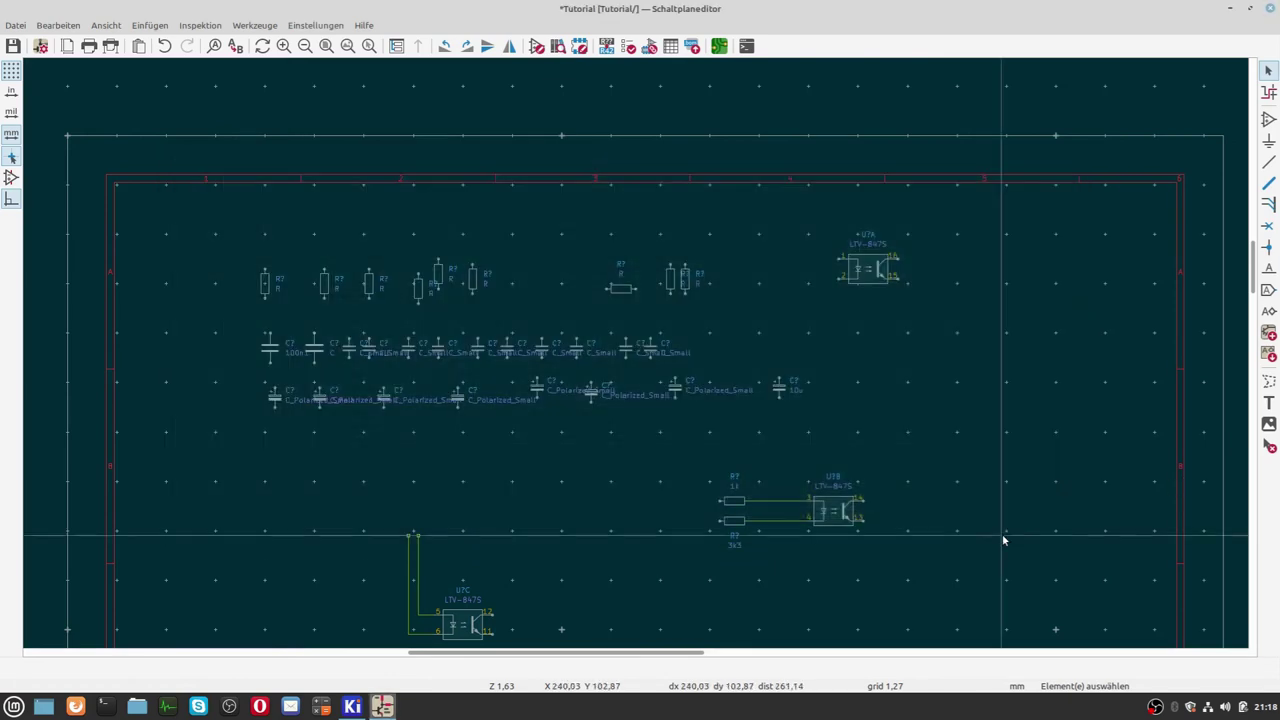
scroll(632, 472, "up", 2)
scroll(638, 357, "down", 2)
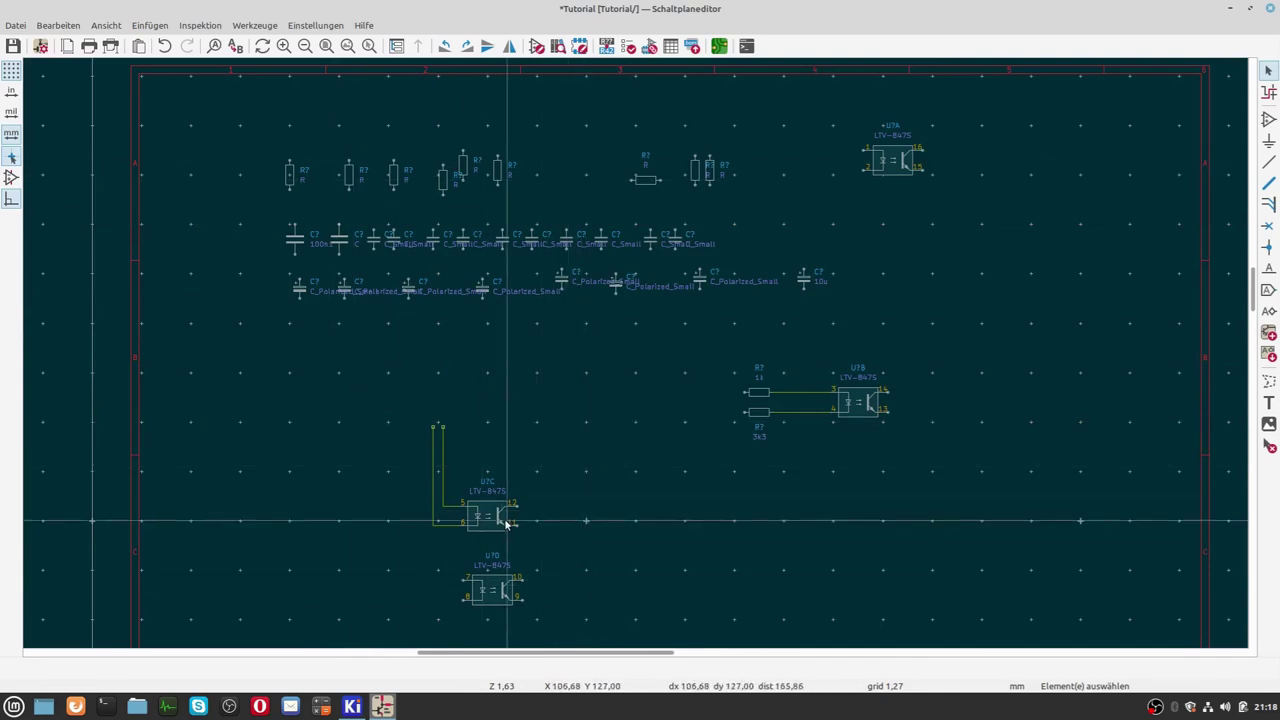
scroll(505, 523, "up", 1)
scroll(634, 351, "up", 1)
scroll(634, 351, "up", 1)
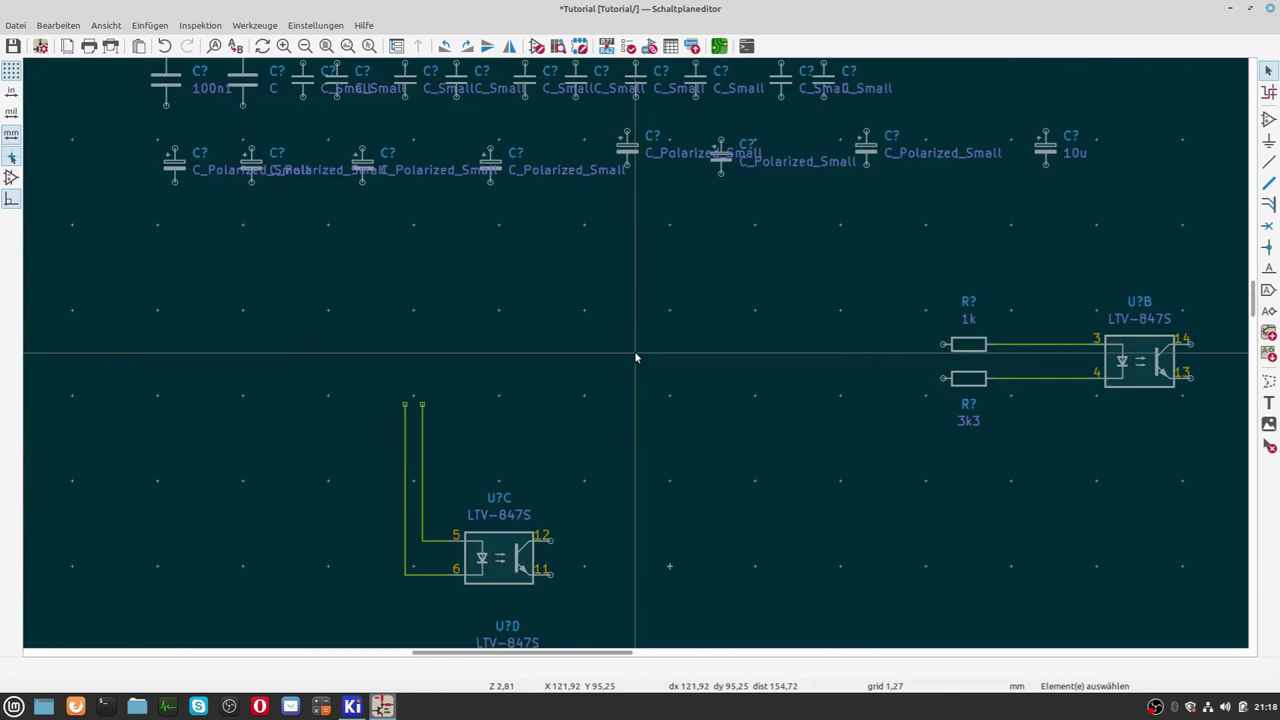
scroll(634, 351, "down", 3)
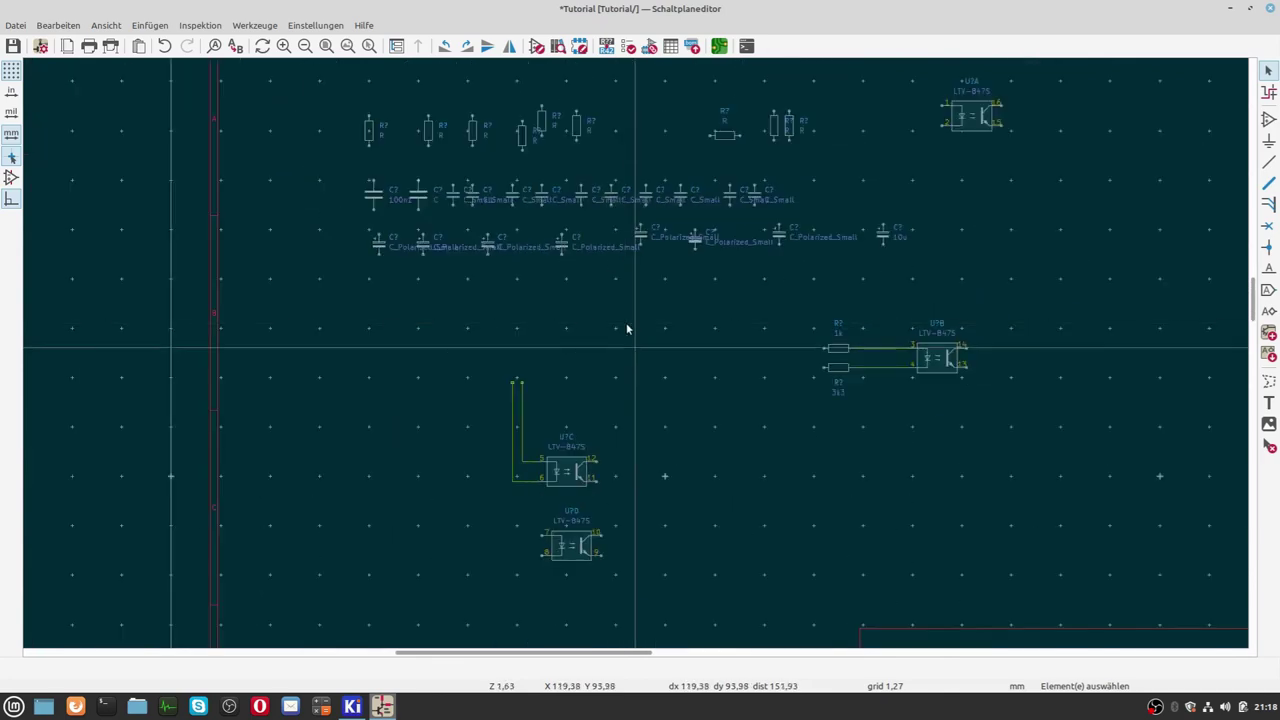
scroll(463, 196, "up", 3)
scroll(633, 355, "up", 1)
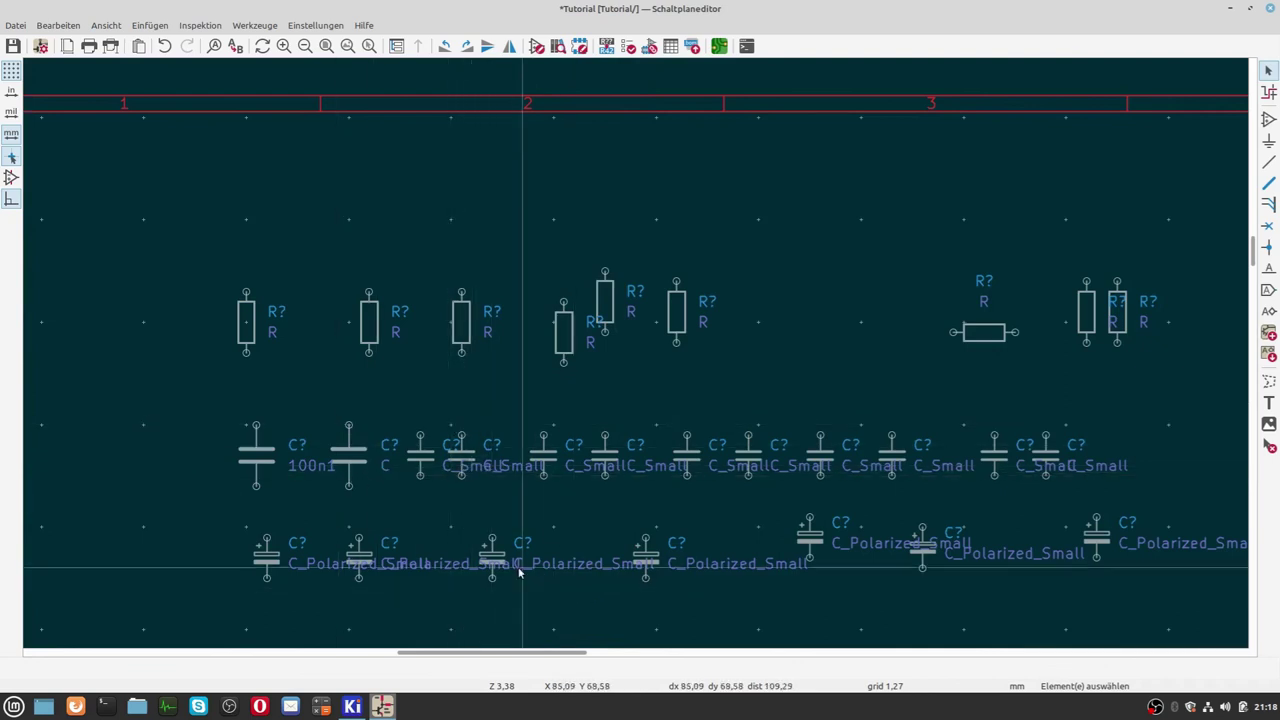
scroll(574, 572, "down", 3)
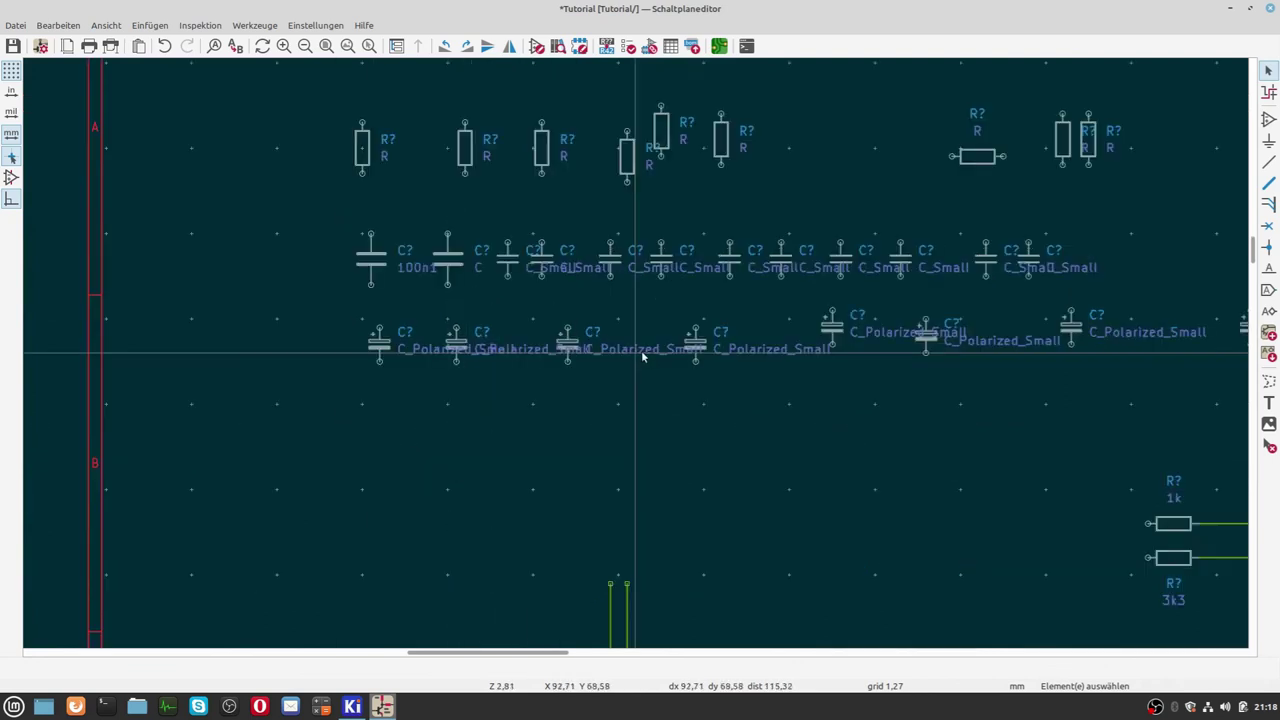
scroll(643, 354, "up", 4)
scroll(634, 349, "up", 2)
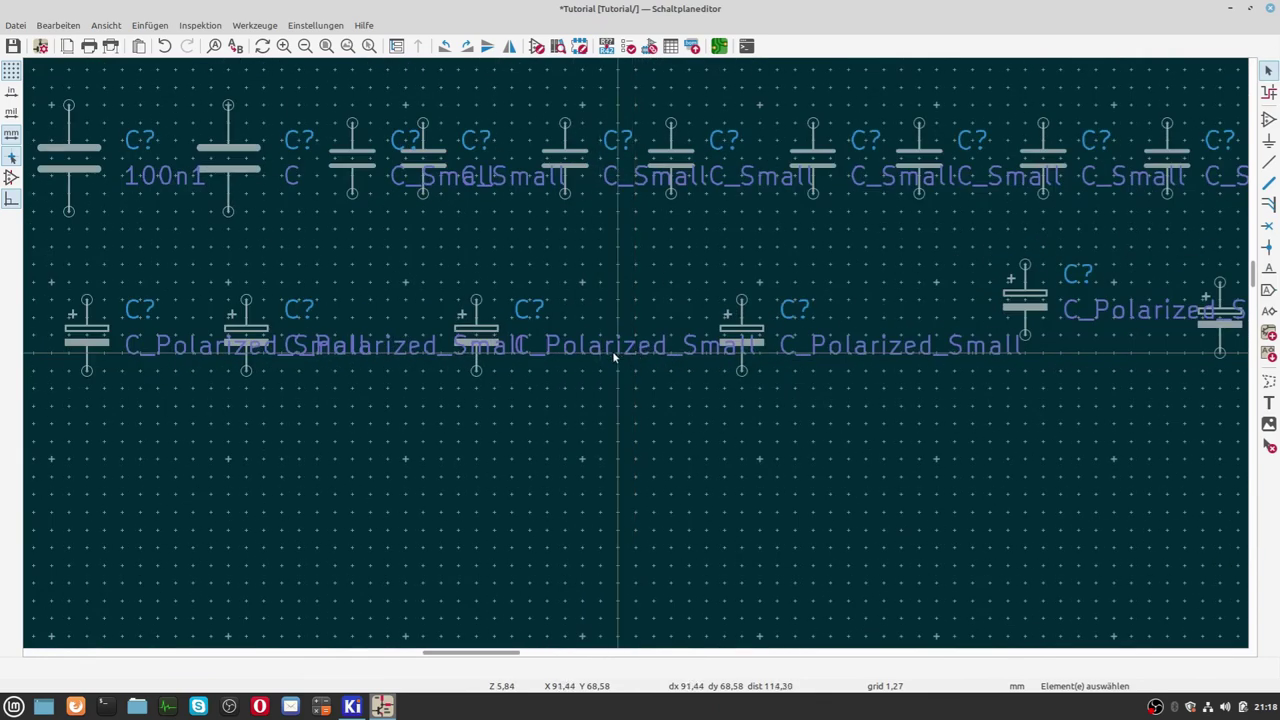